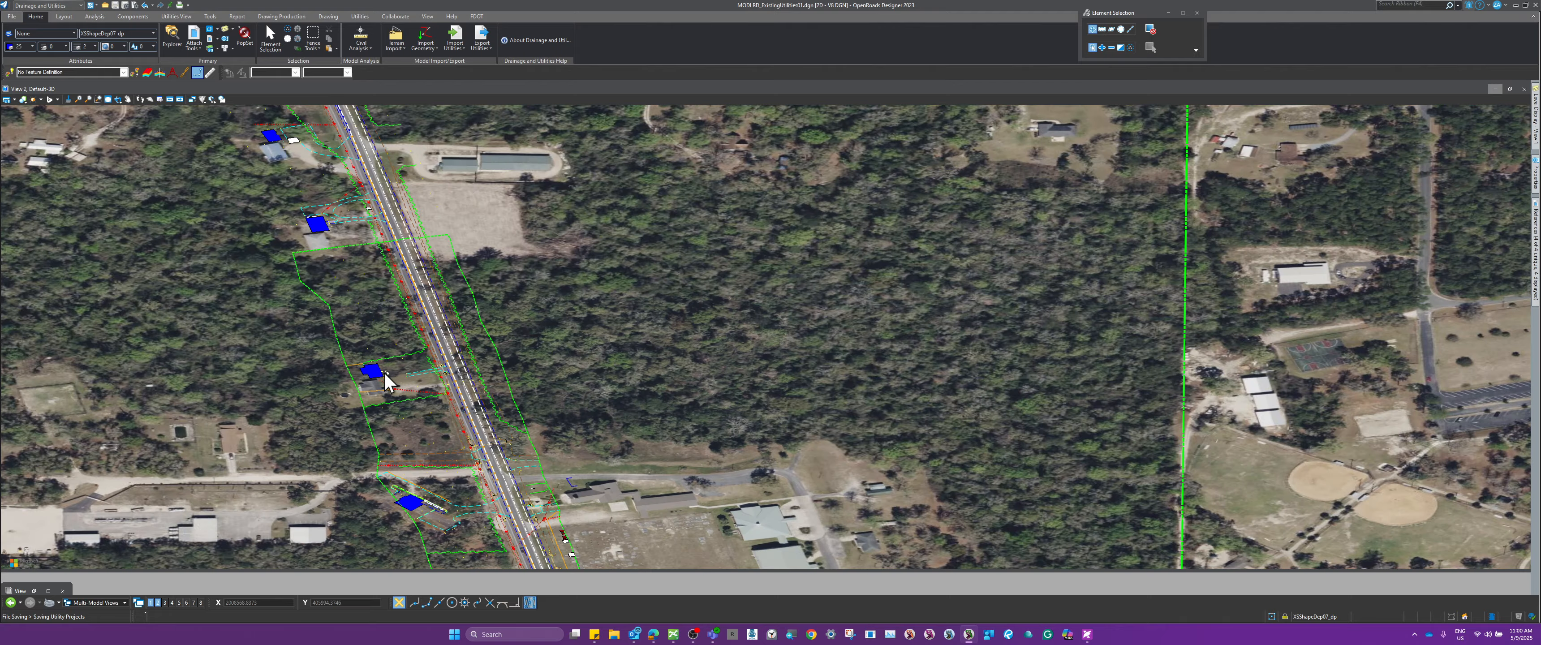
Pin the Level Display, References and Properties panels open beside the drawing view.
scroll(466, 300, "up", 2)
scroll(919, 292, "down", 4)
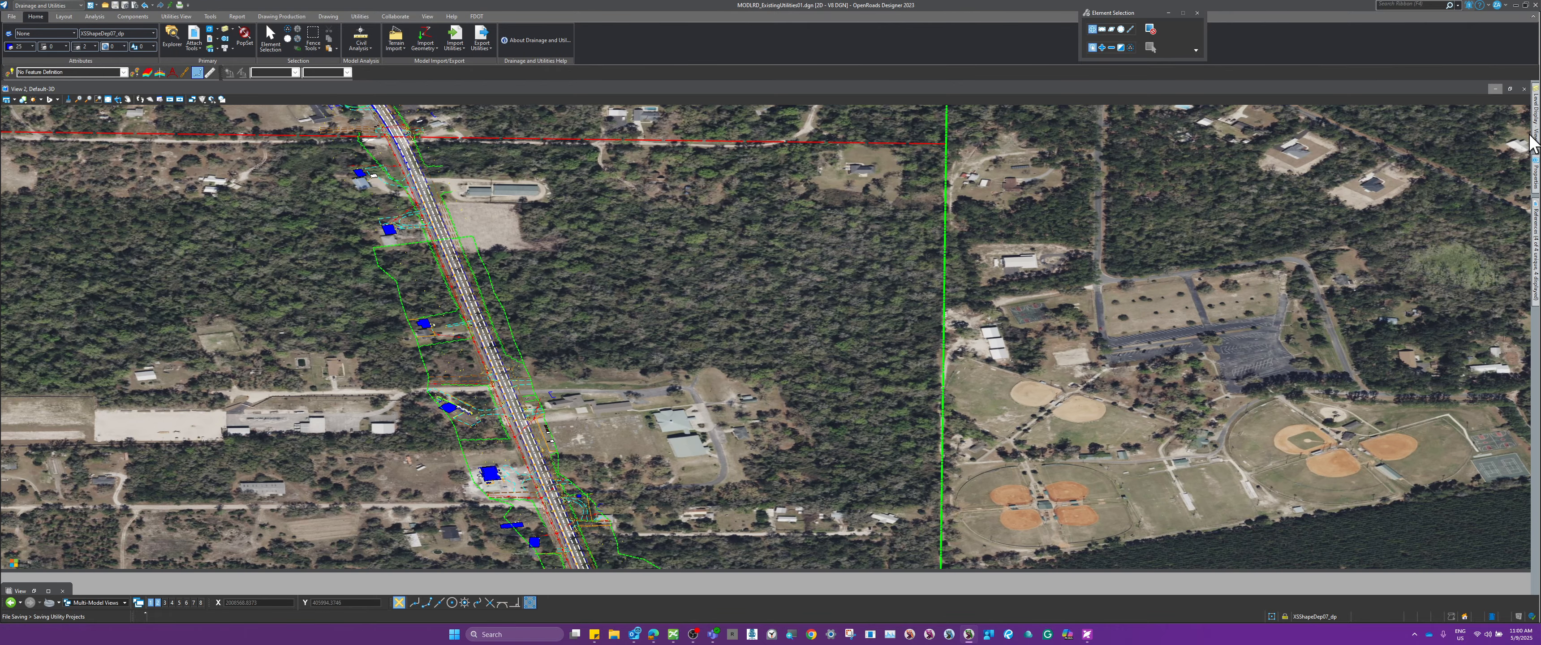
mouse_move(1535, 105)
left_click(1519, 86)
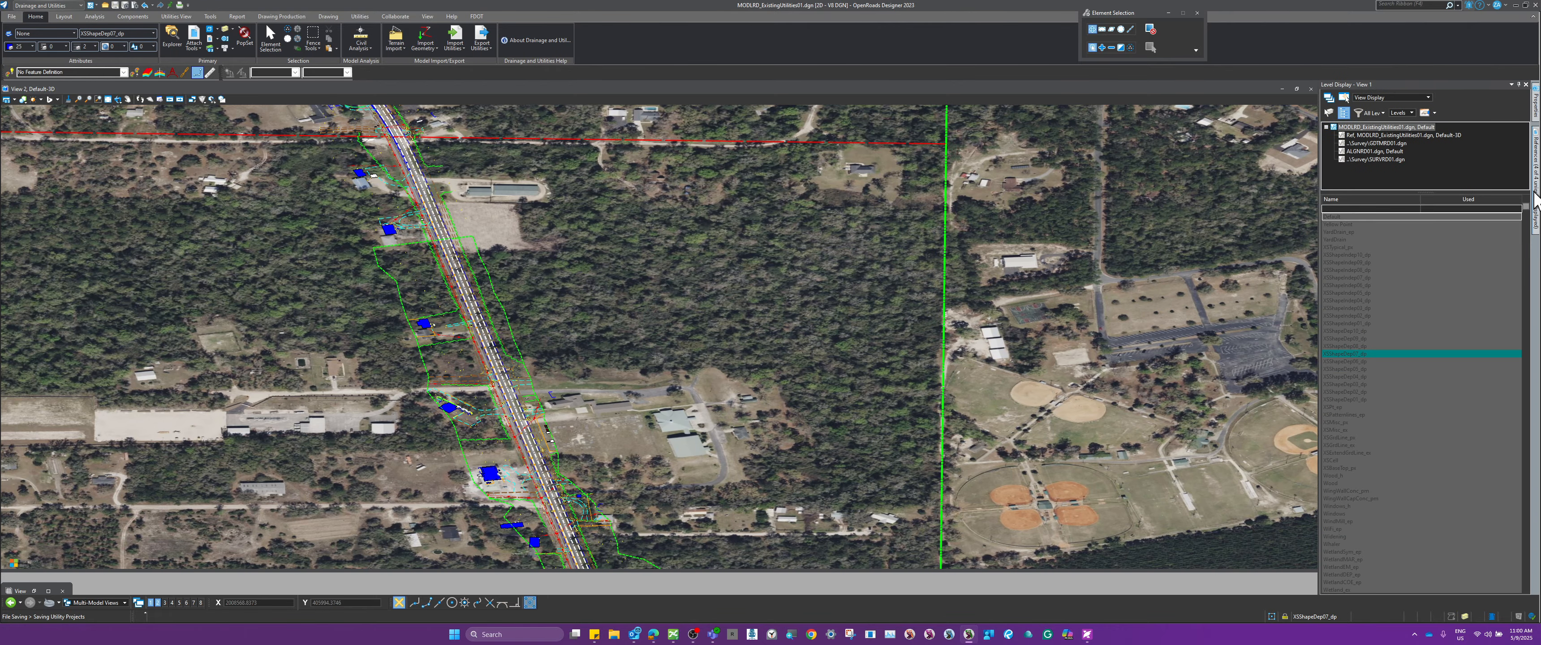
mouse_move(1535, 200)
left_click(1518, 86)
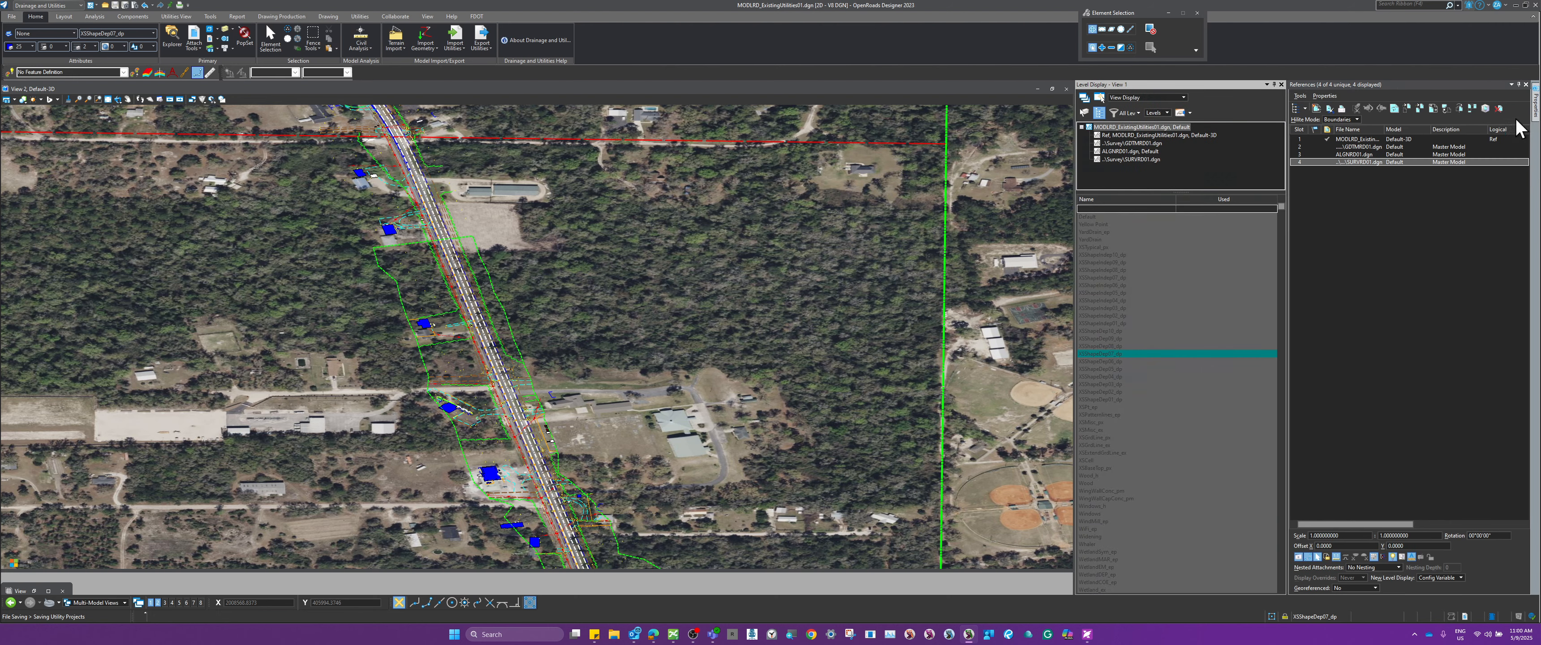
mouse_move(1536, 115)
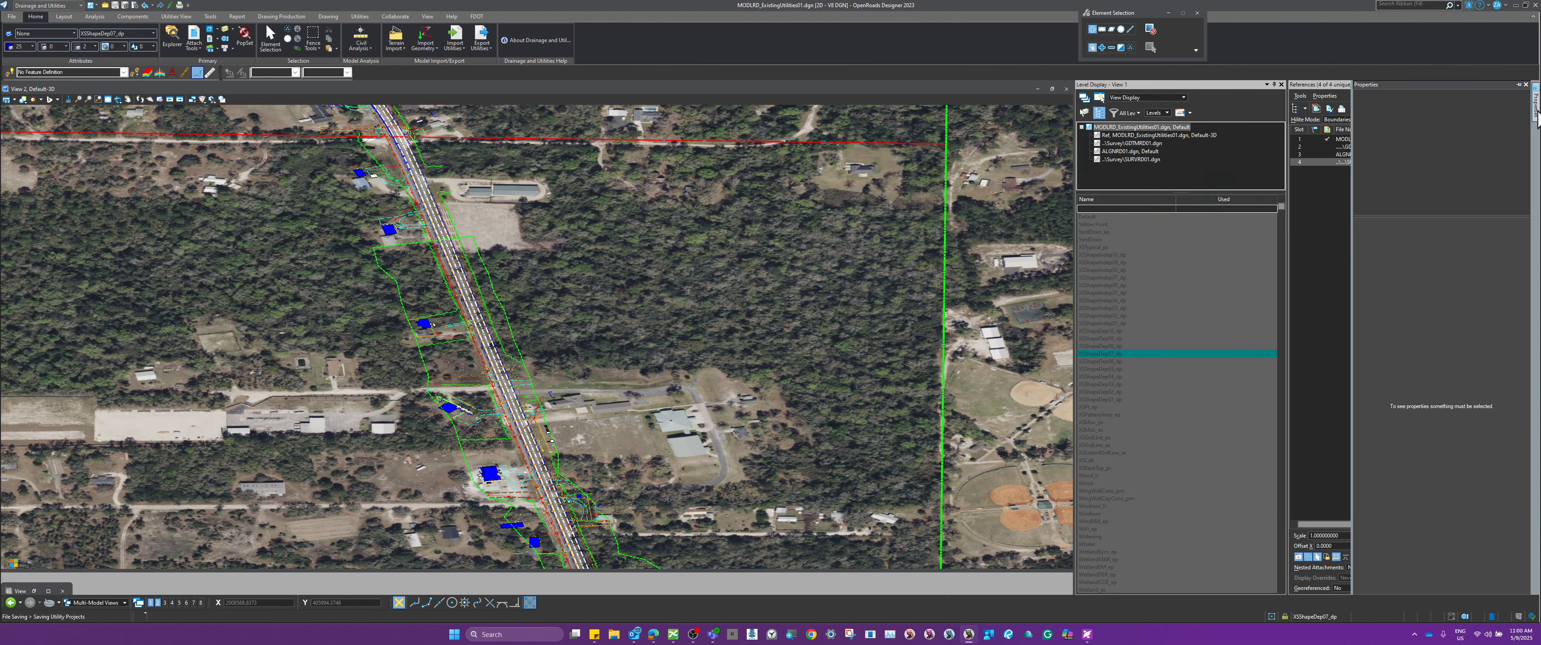
left_click(1519, 85)
left_click(453, 328)
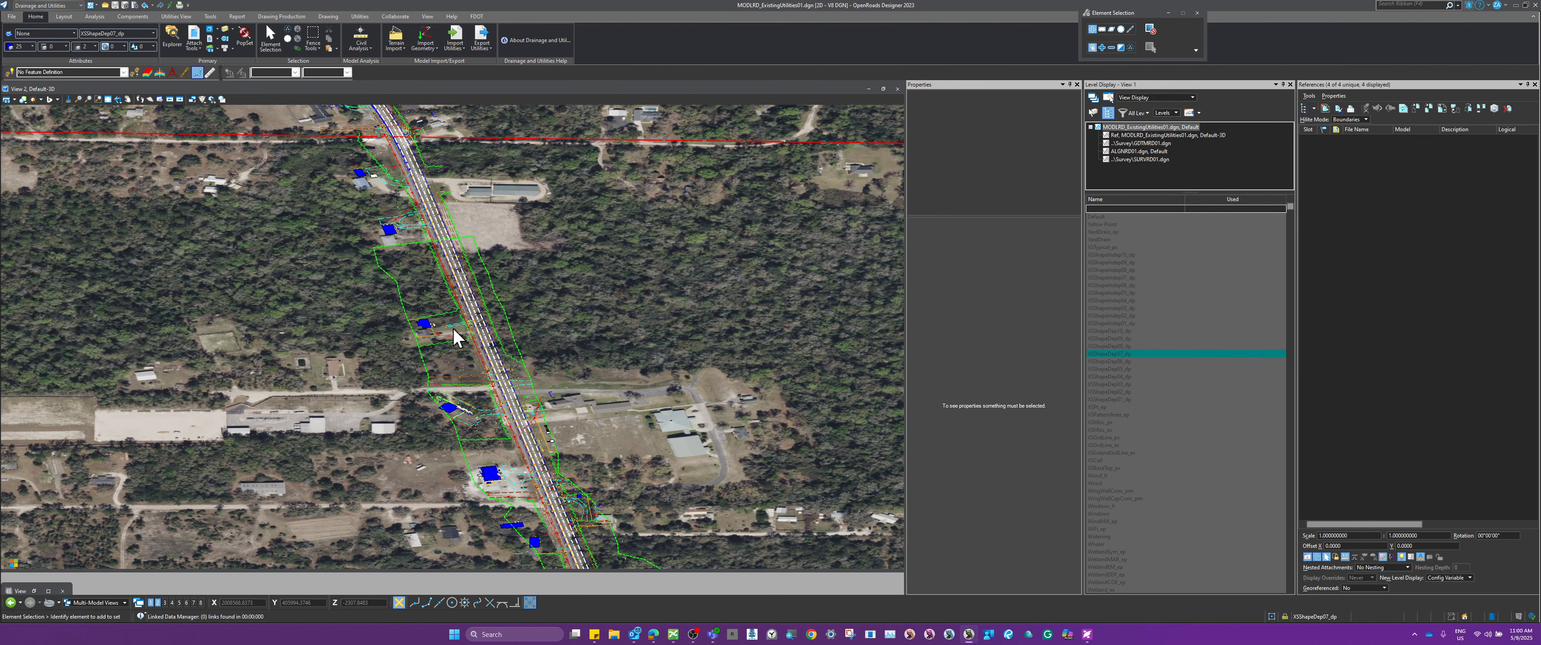
Set the references' hilite mode to Hilite and highlight the SURVRD01.dgn reference in the 3D view, then deselect it.
scroll(435, 322, "down", 2)
left_click(1384, 153)
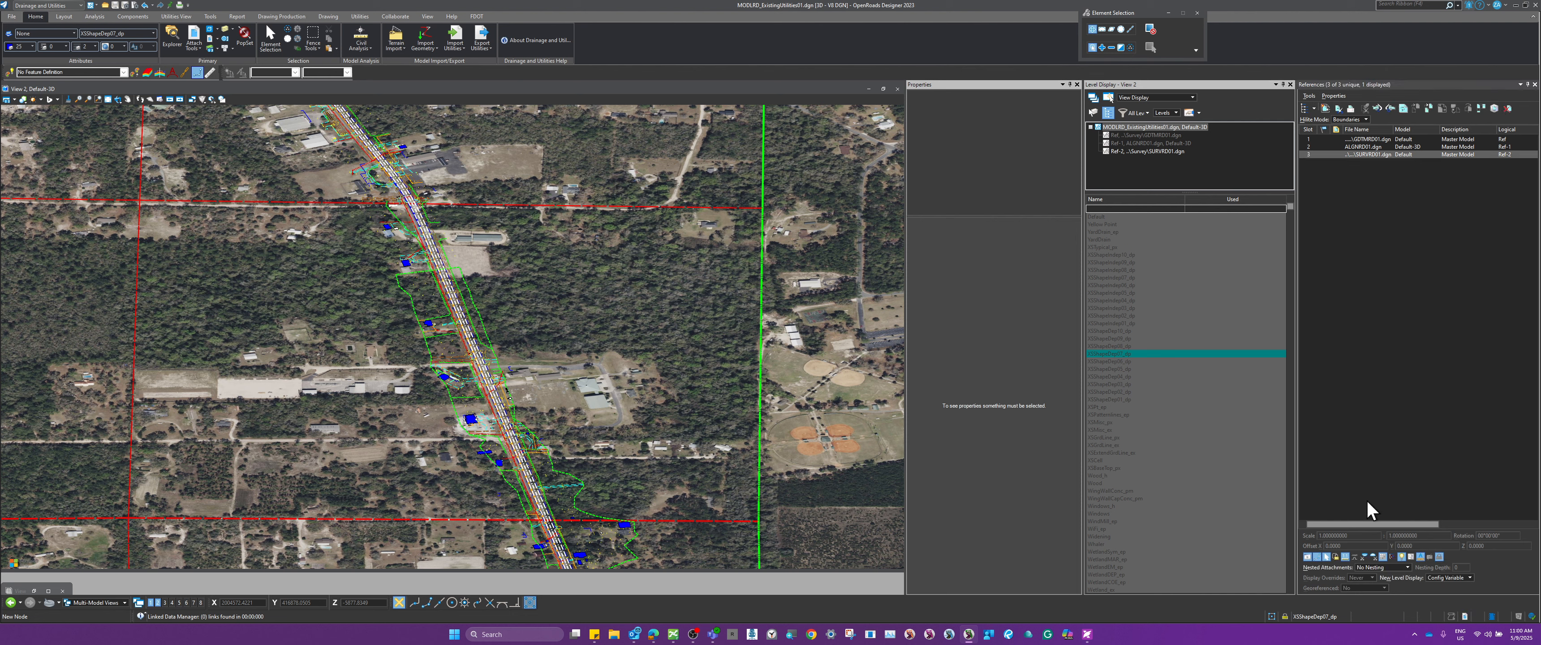
left_click(1359, 120)
left_click(1353, 127)
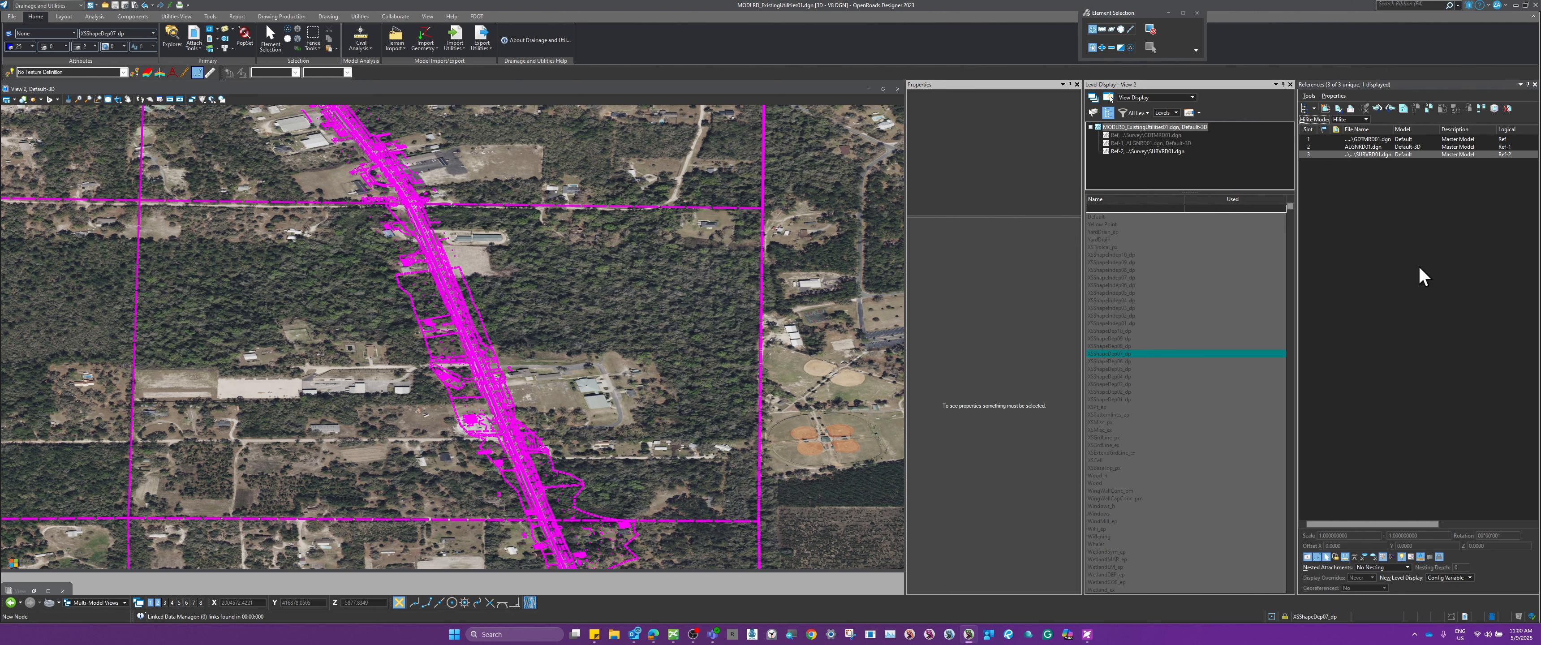
left_click(1383, 155)
left_click(1412, 249)
scroll(443, 354, "up", 4)
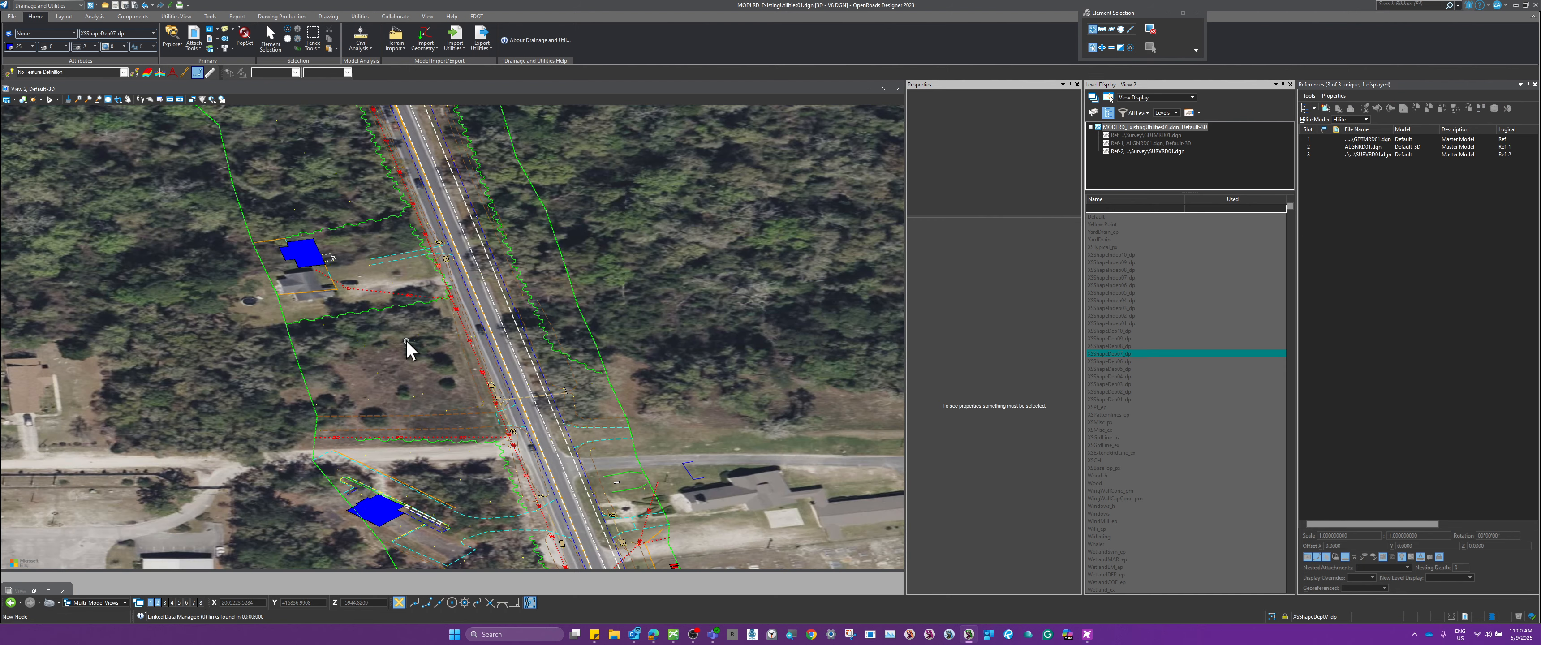
scroll(407, 342, "up", 2)
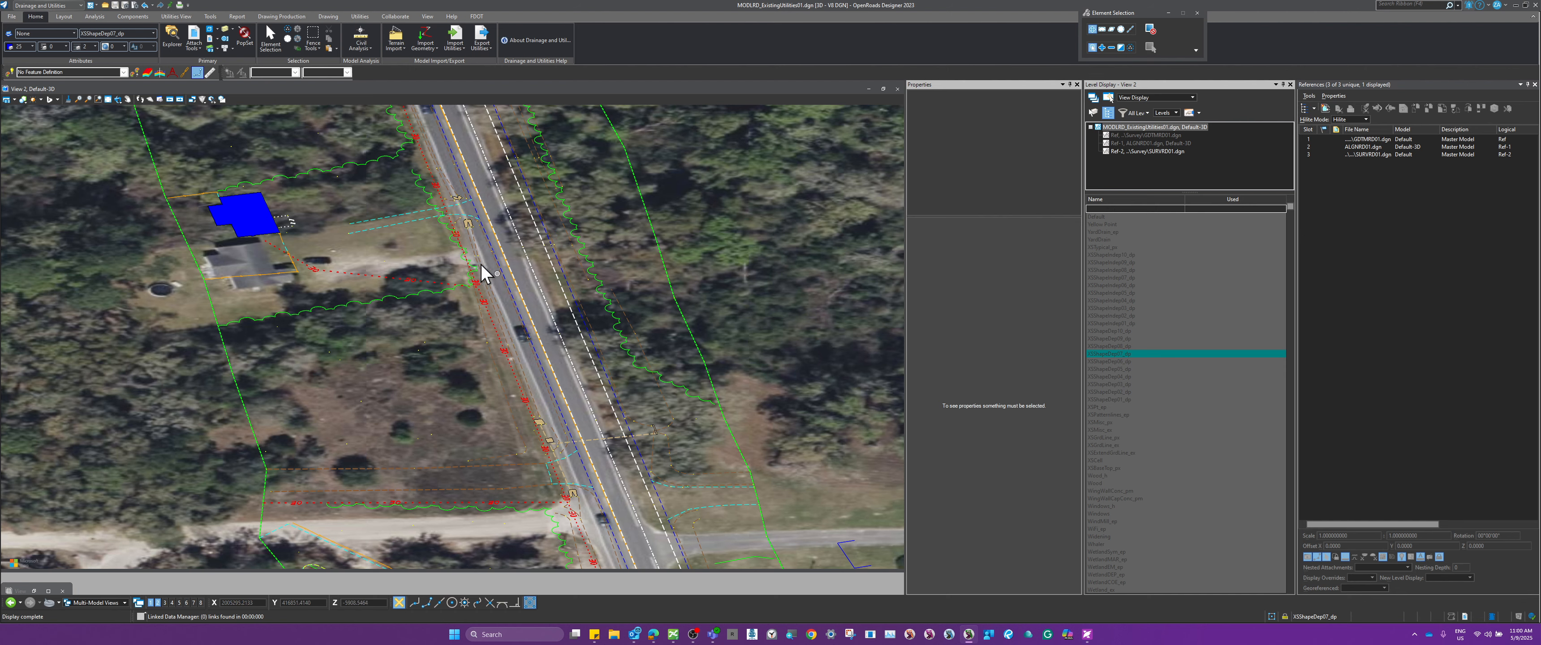
scroll(485, 377, "down", 4)
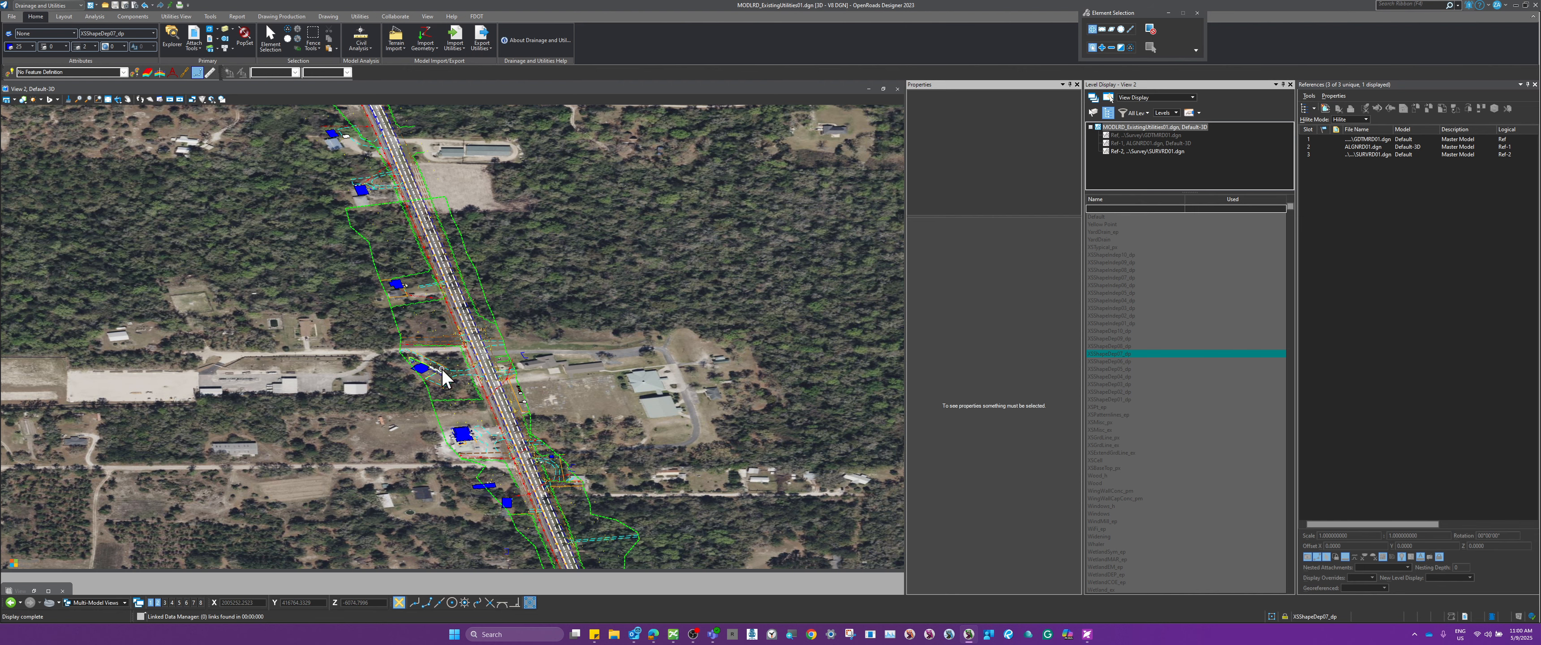
scroll(443, 378, "up", 3)
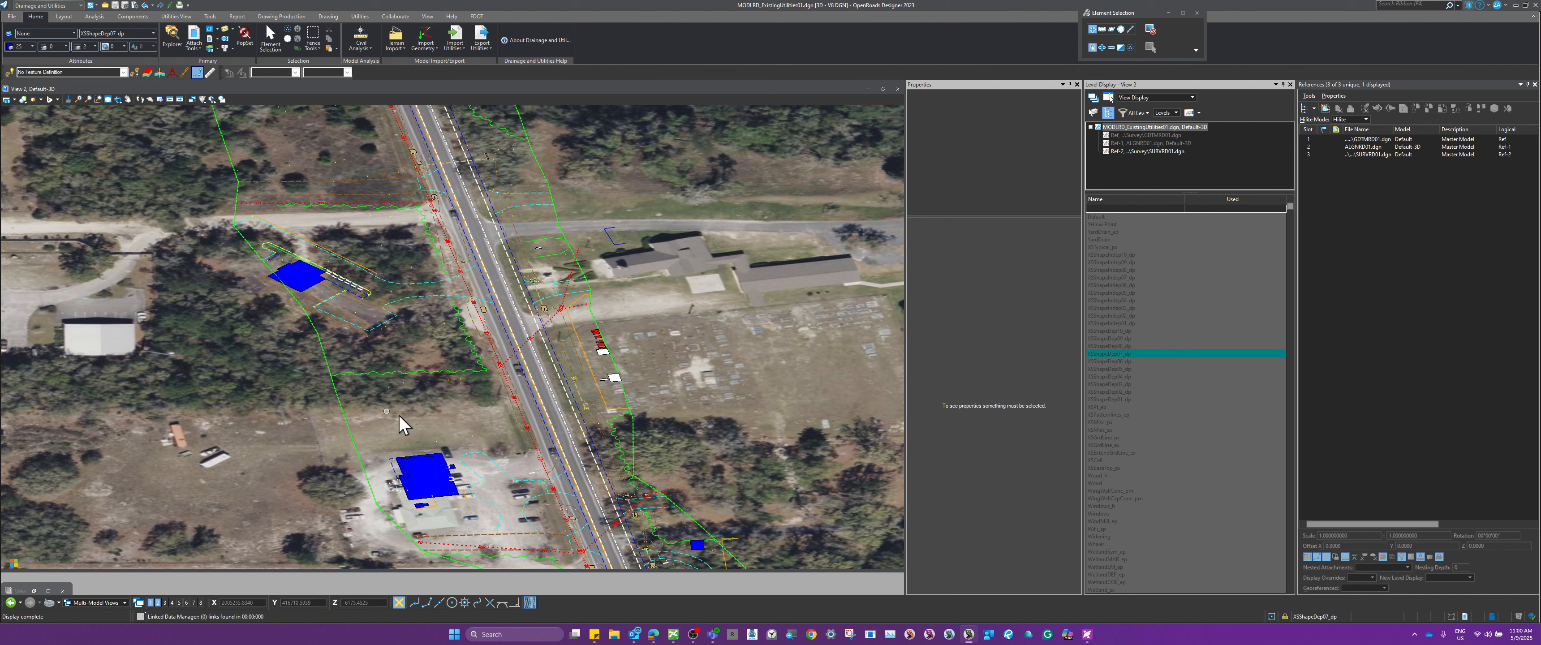
Switch the active workflow to OpenRoads Drawing Production.
left_click(60, 7)
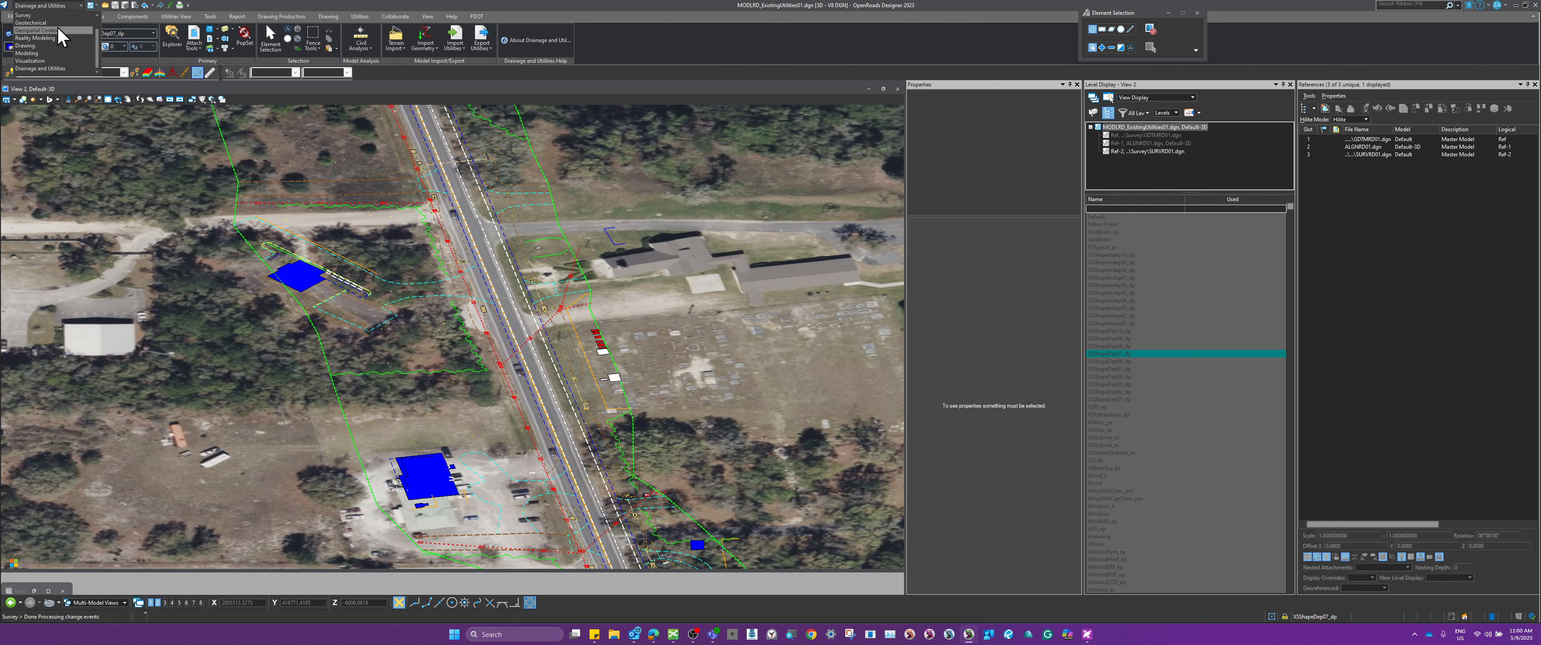
scroll(100, 46, "up", 2)
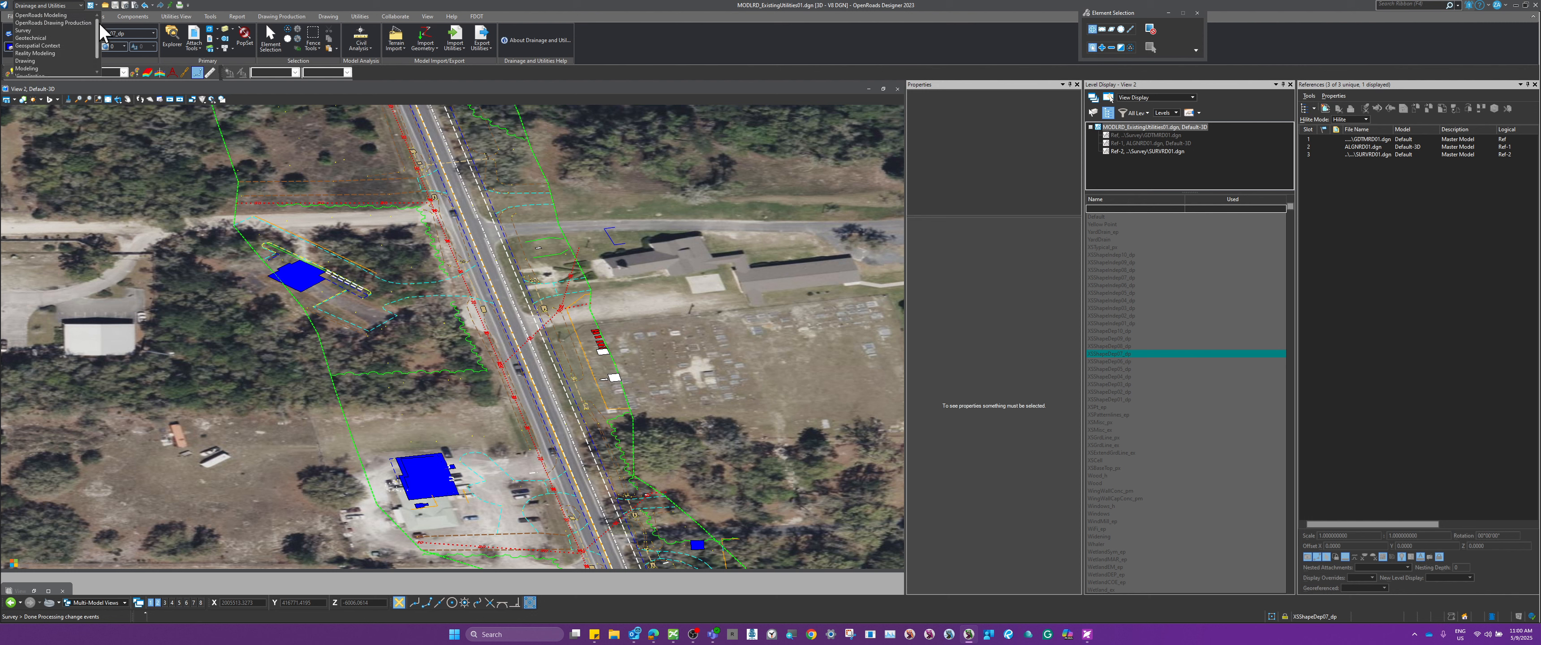
left_click(66, 25)
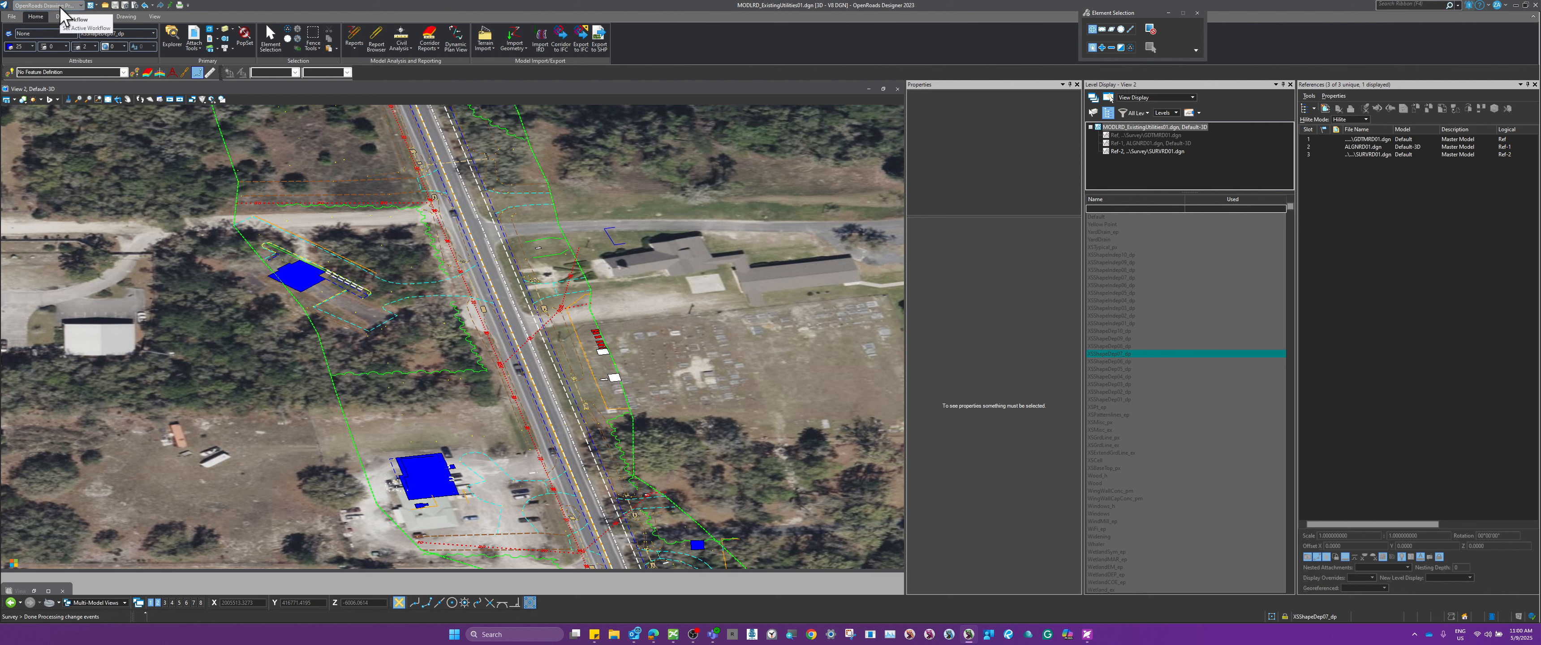
Switch the active workflow to Drainage and Utilities and show its Layout tools.
left_click(60, 6)
scroll(95, 46, "down", 2)
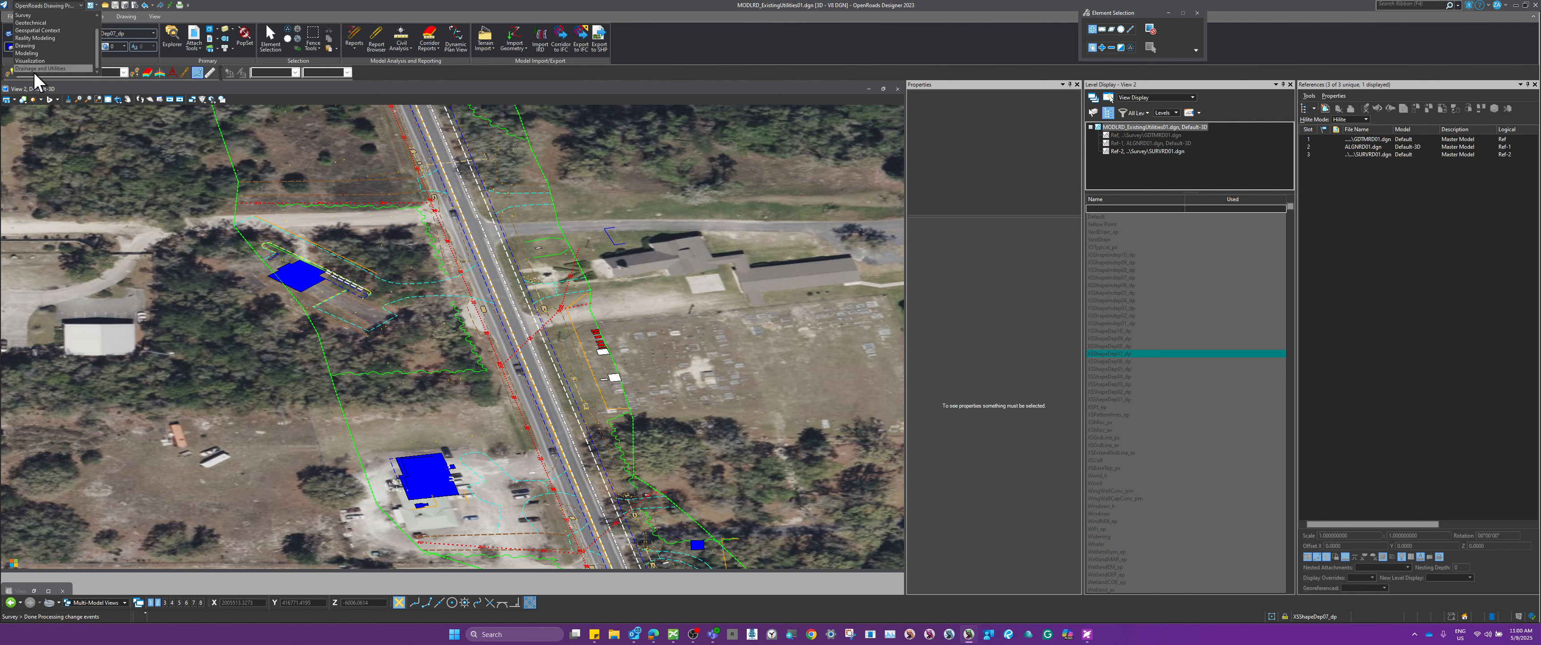
left_click(51, 68)
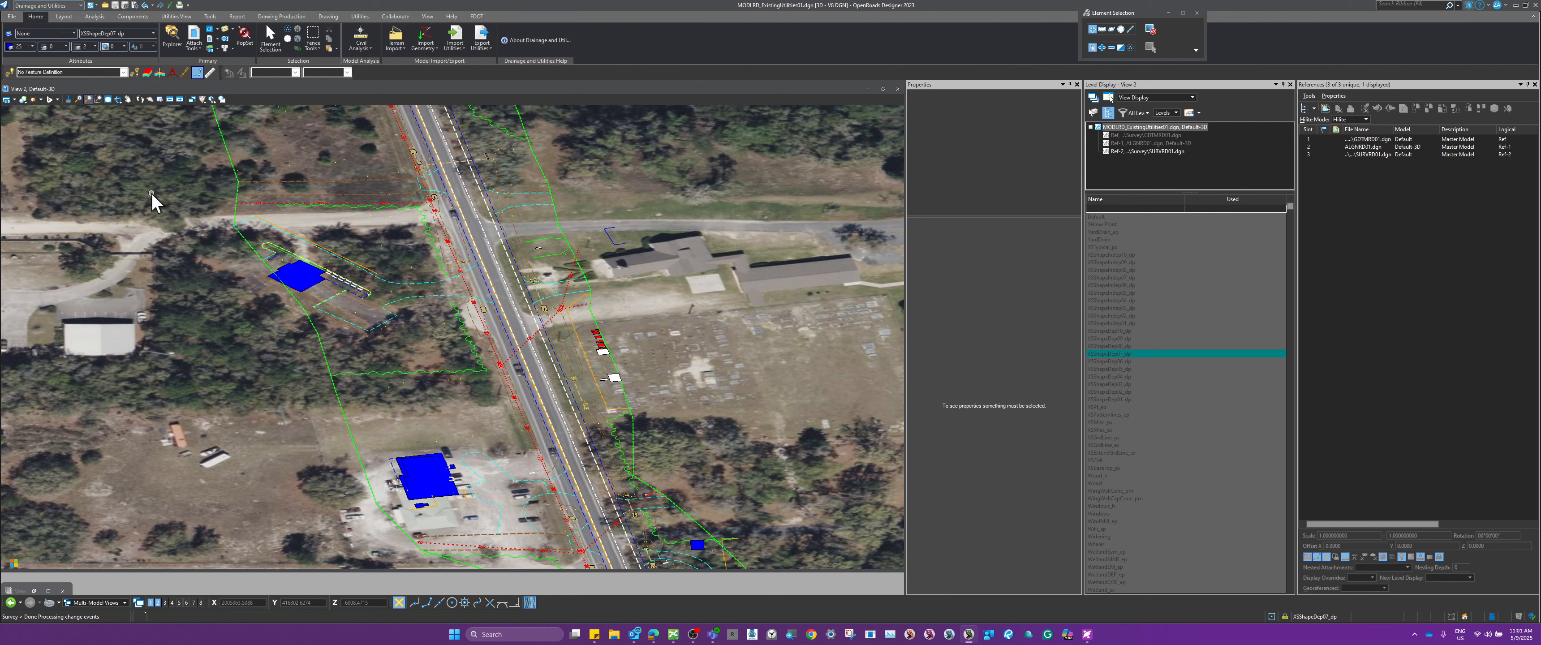
left_click(53, 17)
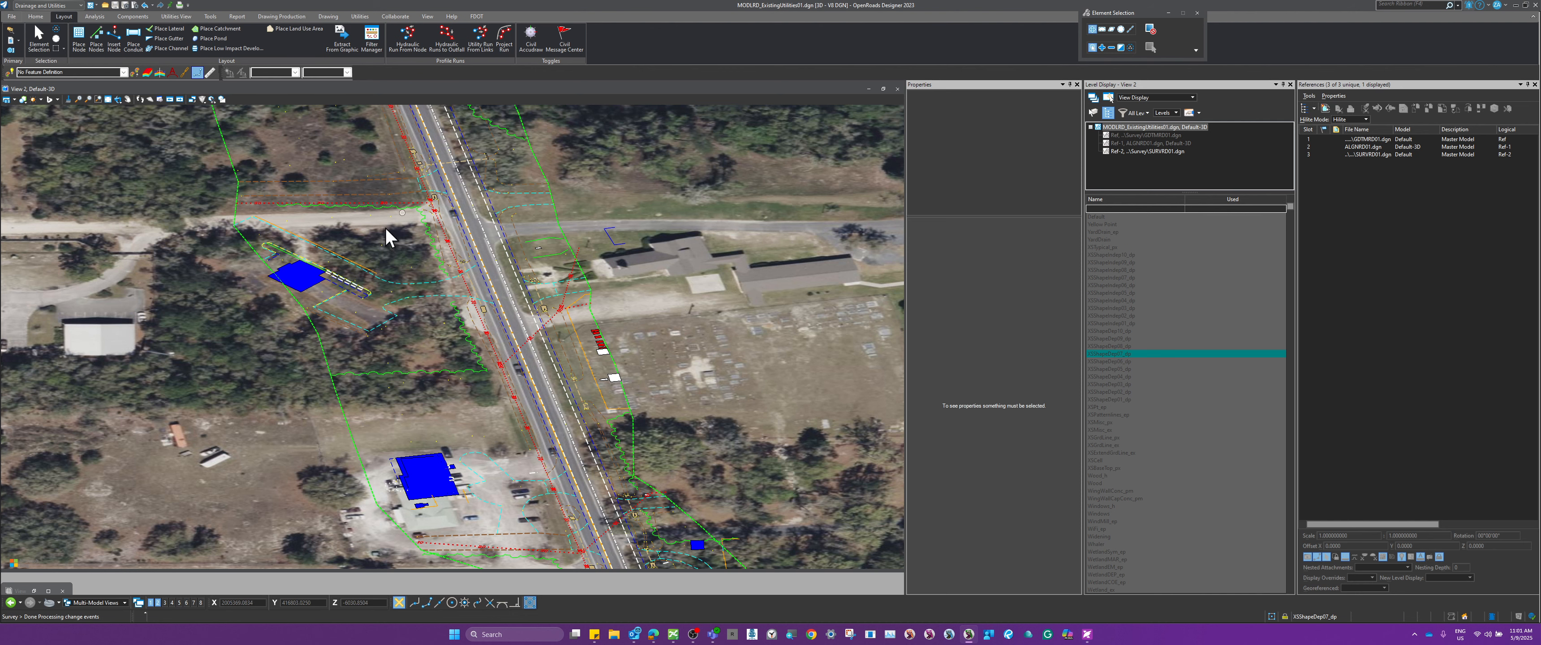
List the levels of SURVRD01.dgn and use Level Off to hide the red utility lines along the road.
scroll(544, 316, "up", 2)
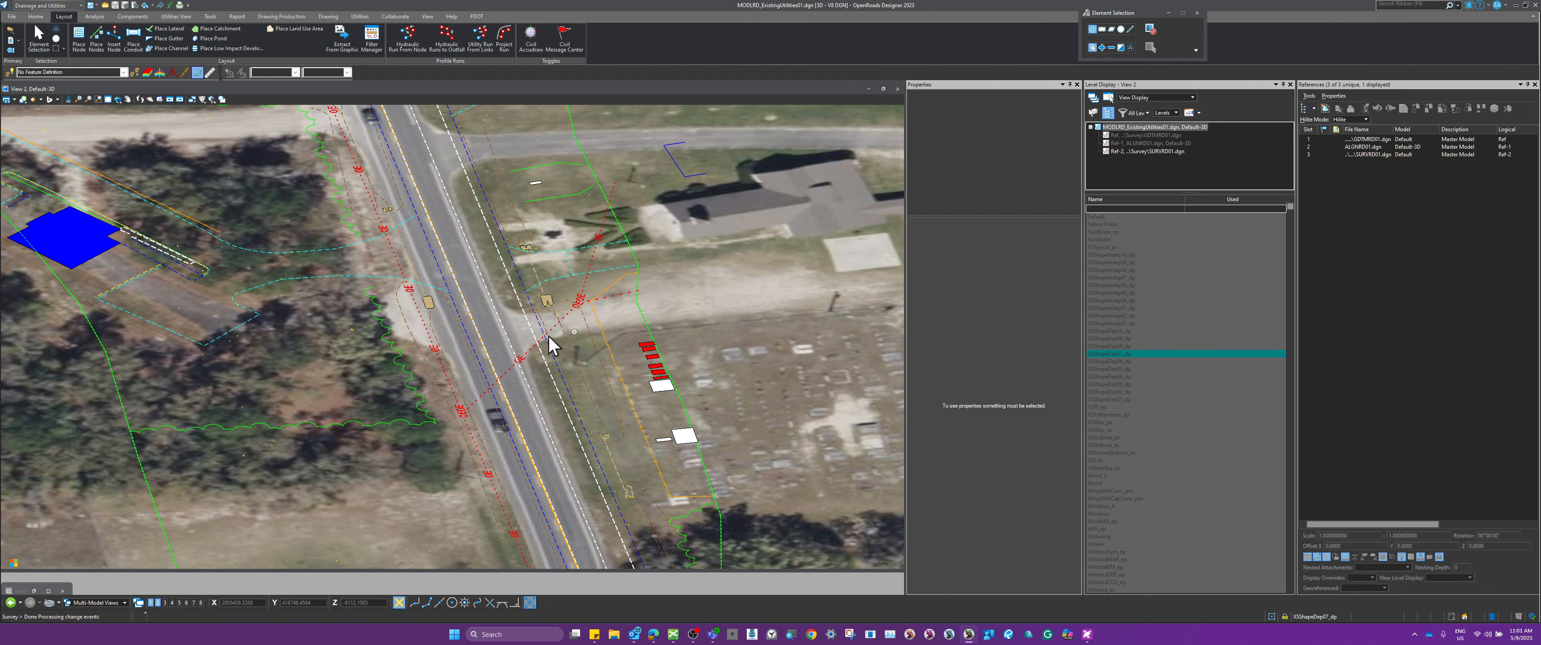
scroll(417, 390, "down", 5)
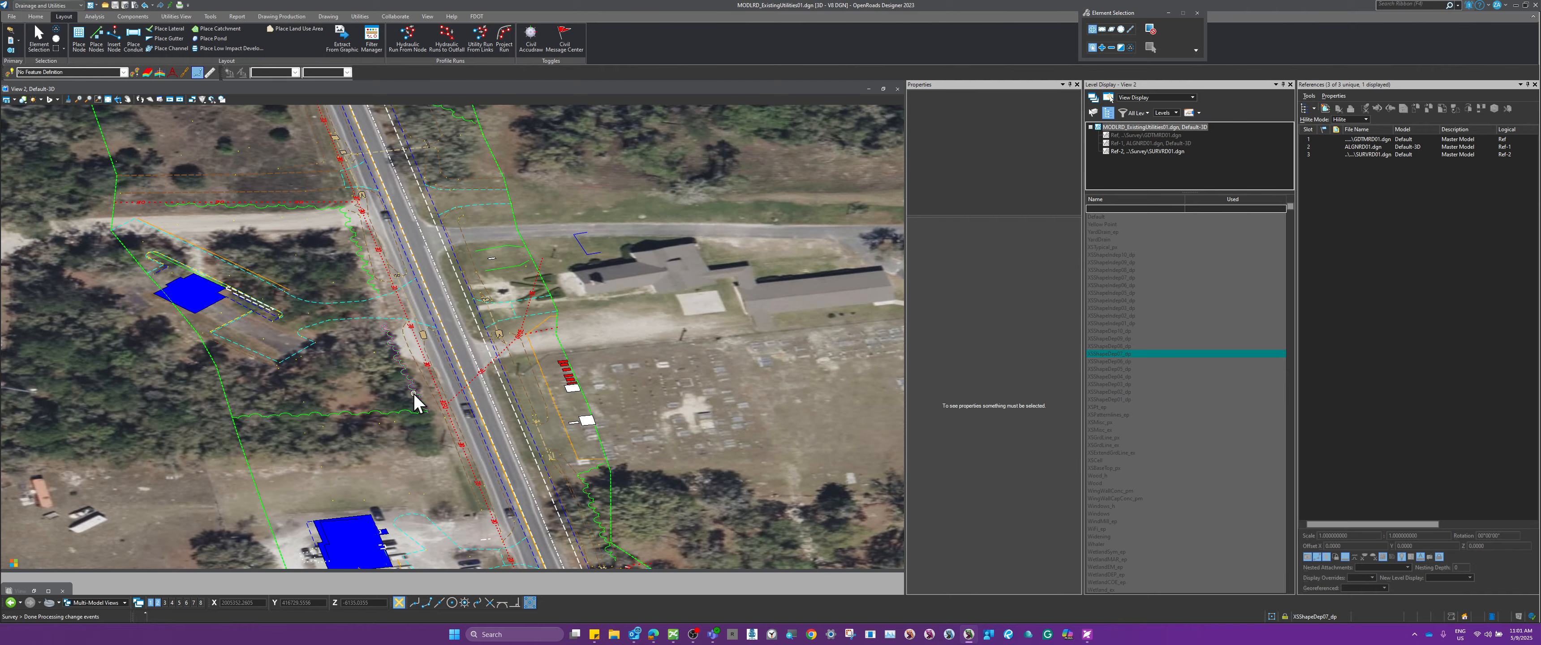
scroll(458, 480, "up", 4)
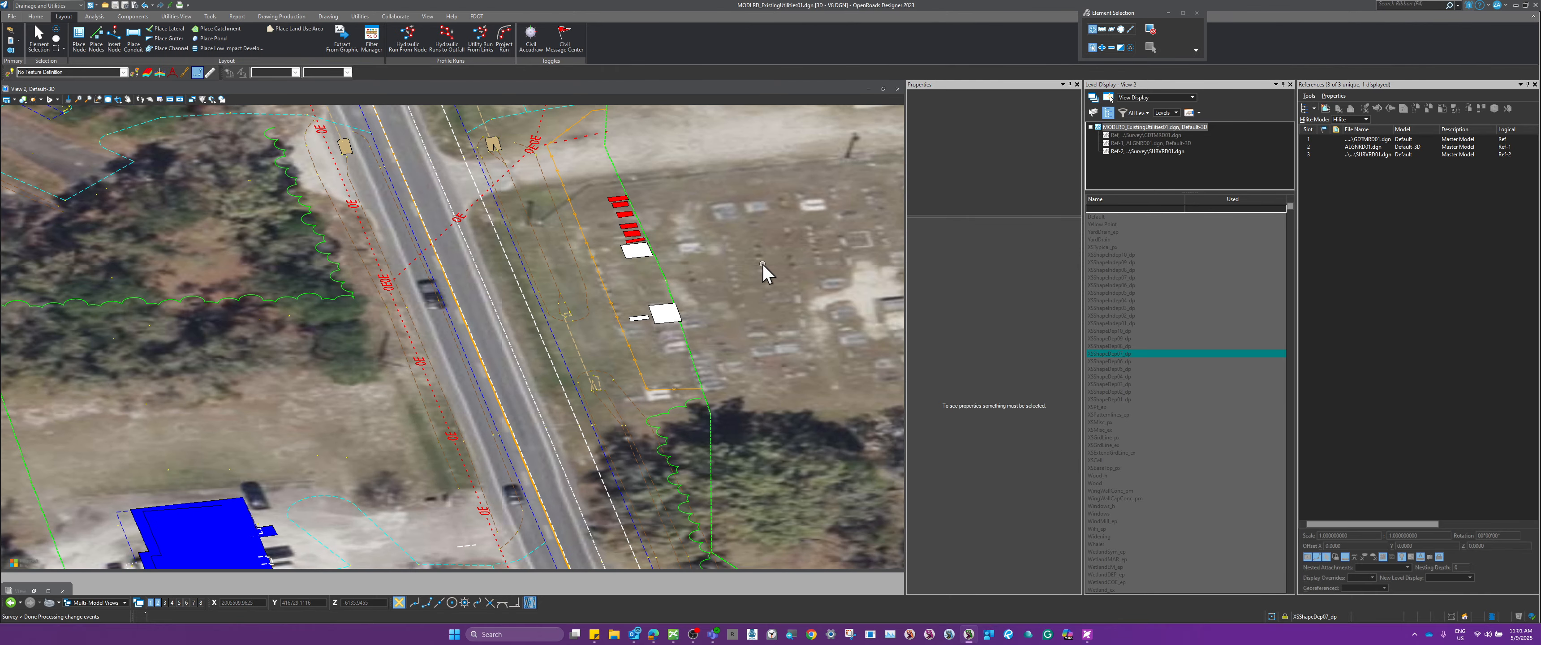
left_click(1144, 151)
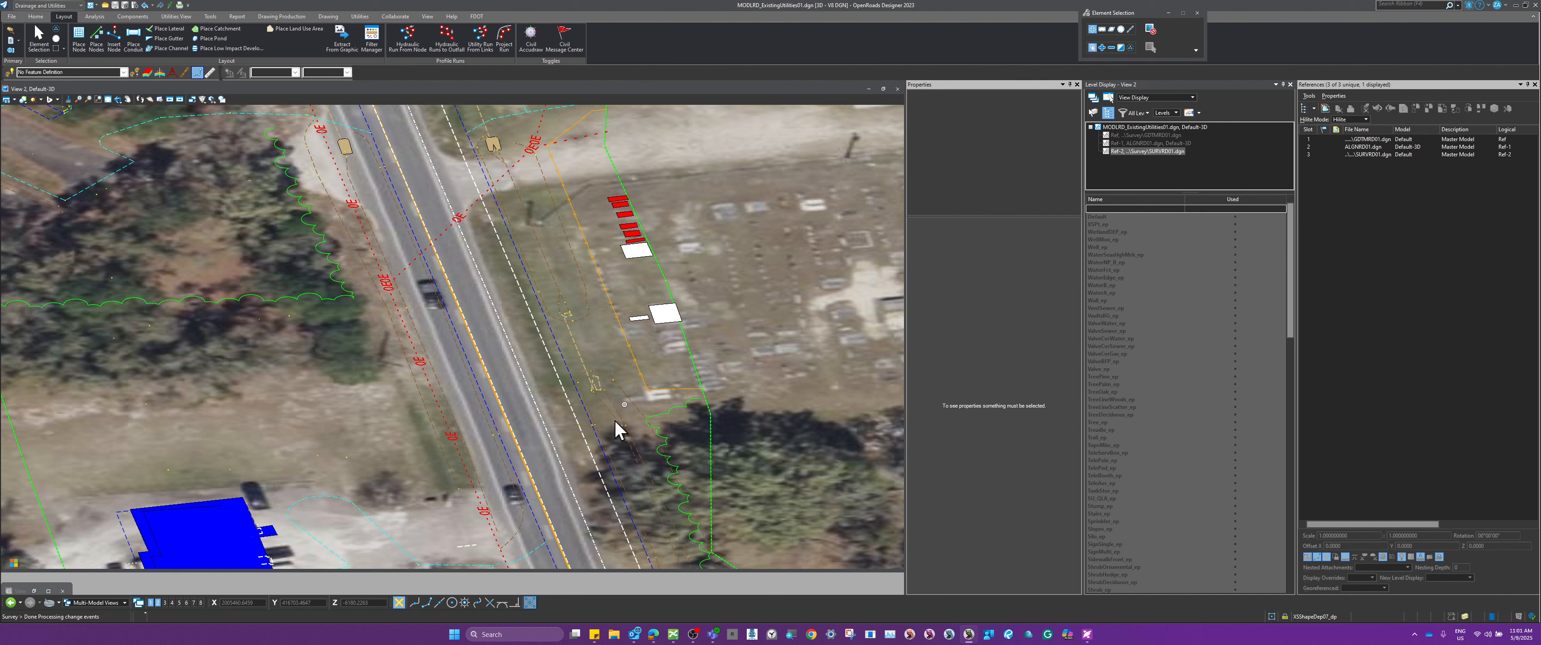
right_click(339, 367)
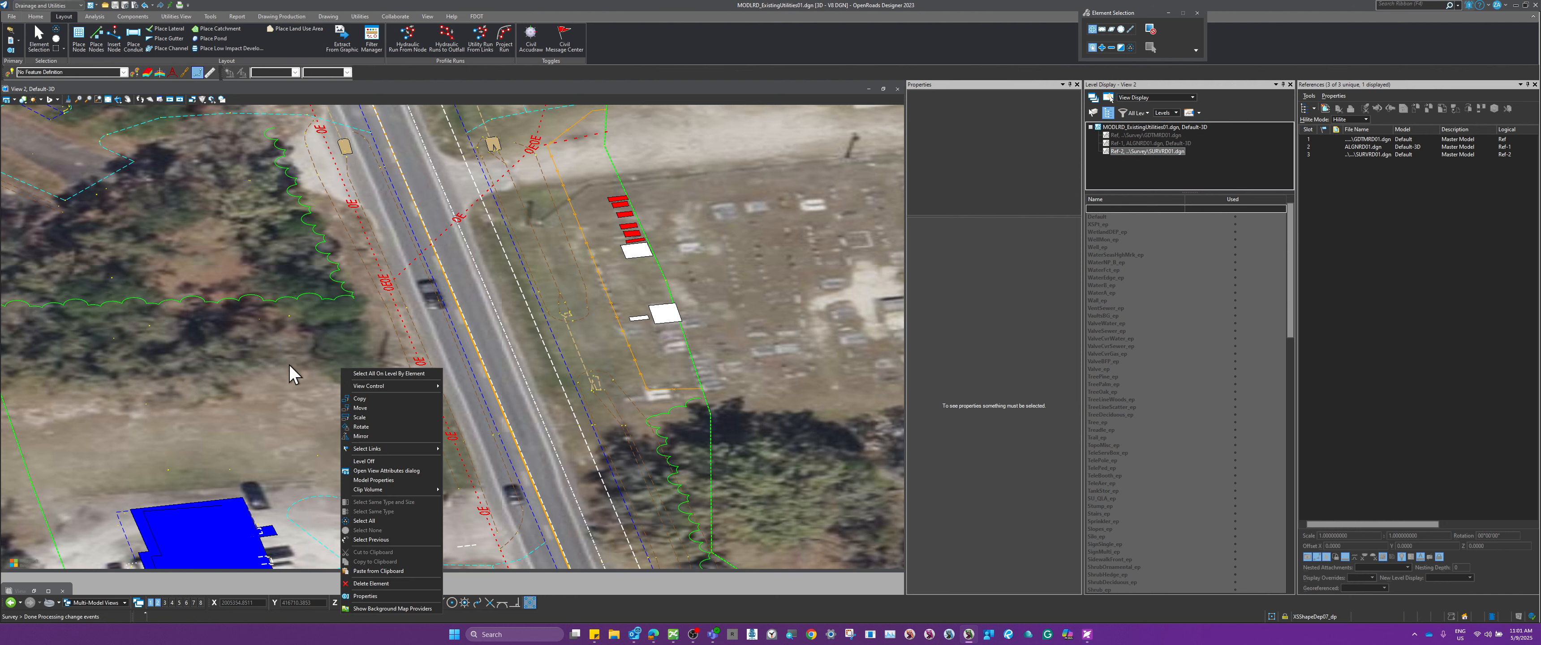
left_click(364, 461)
Turn off the levels of the green, magenta and blue utility lines running along the road near the large red shape.
scroll(459, 402, "down", 5)
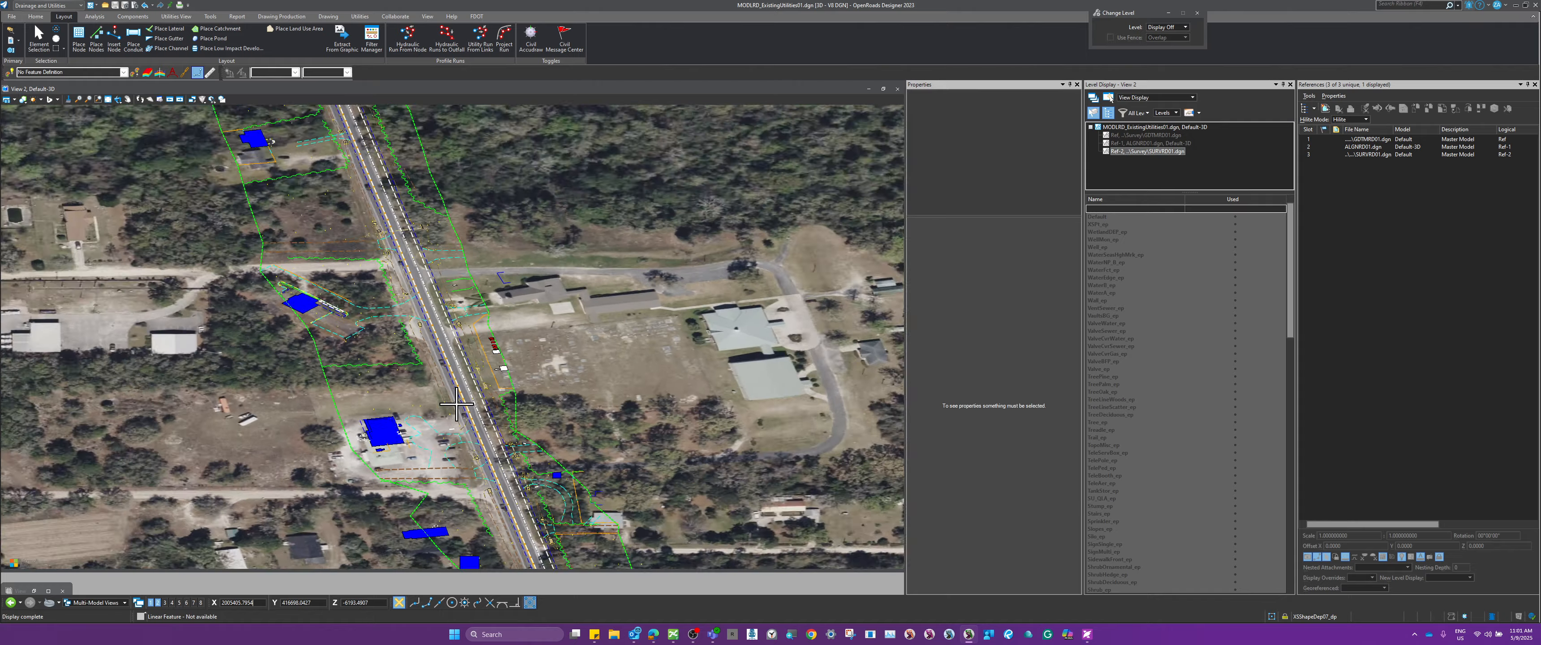
scroll(459, 402, "down", 2)
scroll(355, 231, "up", 8)
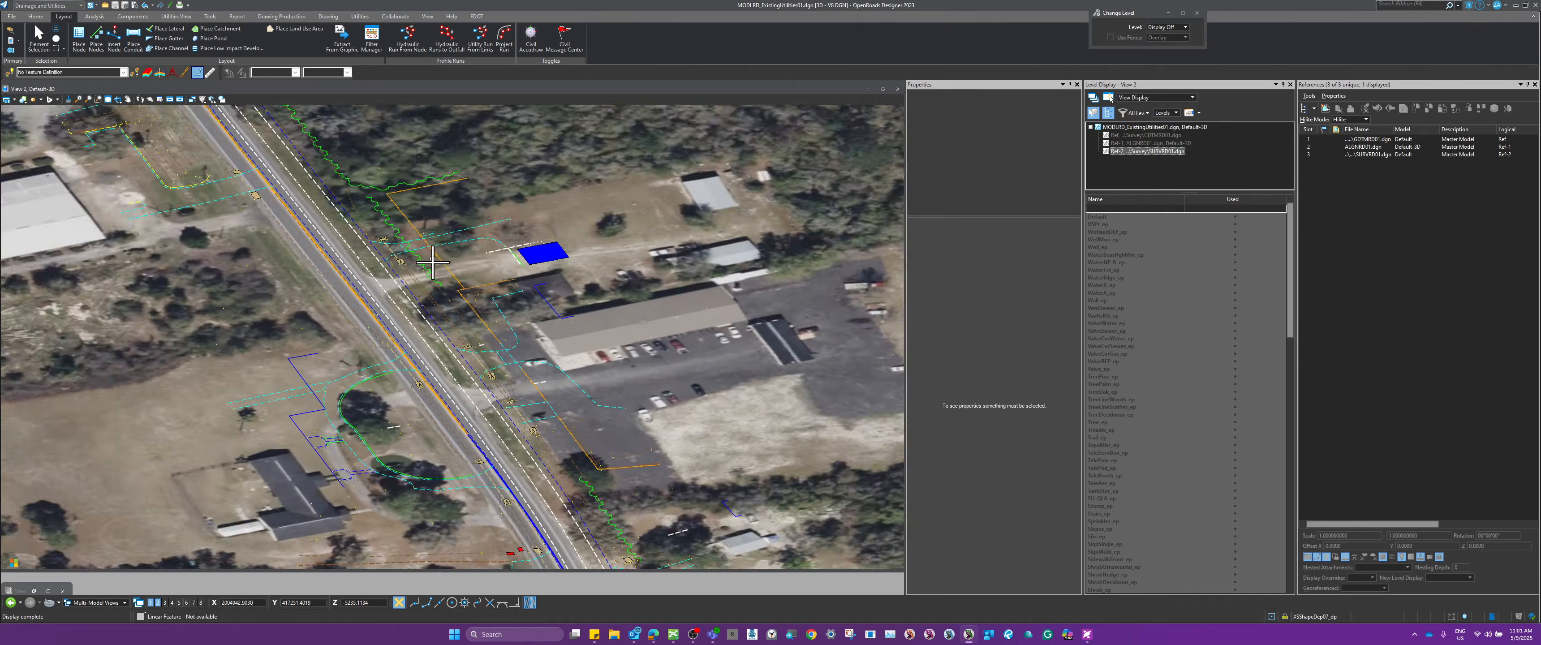
scroll(355, 231, "down", 5)
scroll(398, 447, "up", 6)
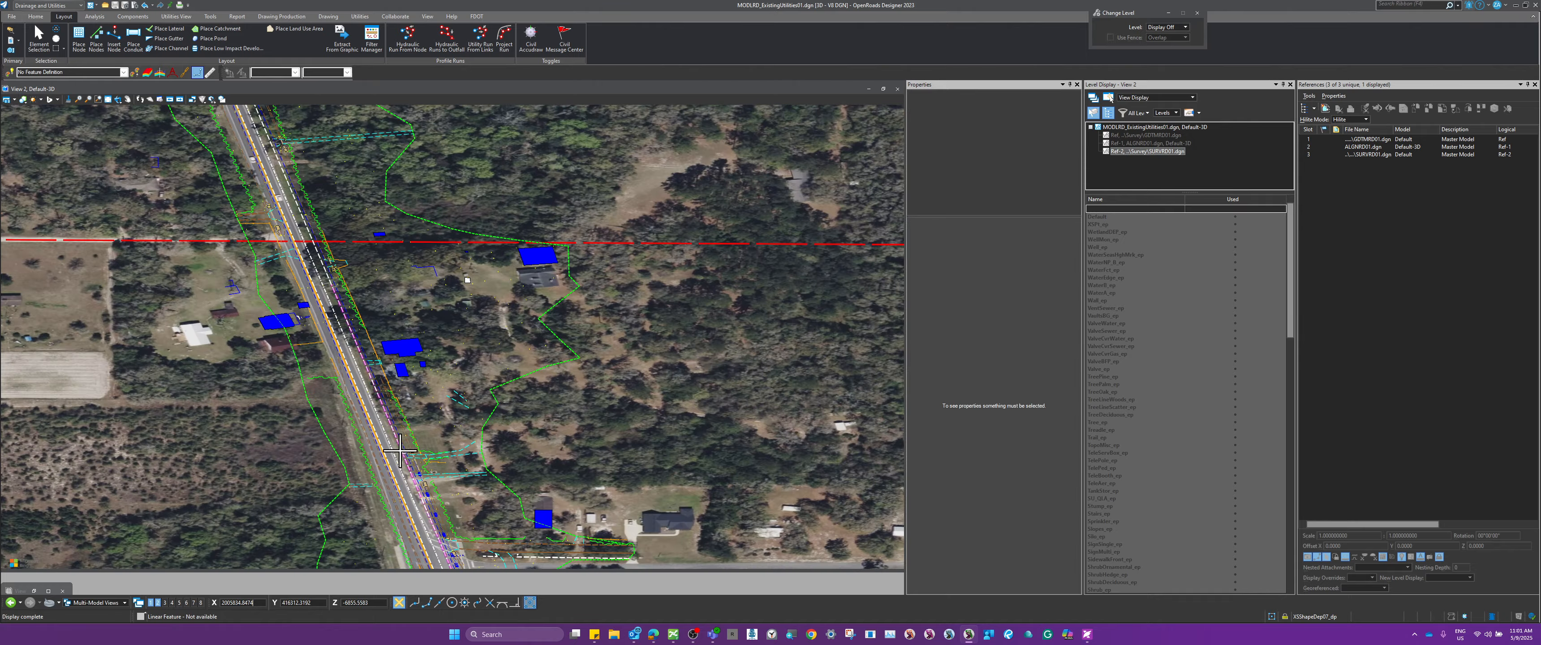
scroll(398, 447, "down", 5)
scroll(483, 343, "up", 4)
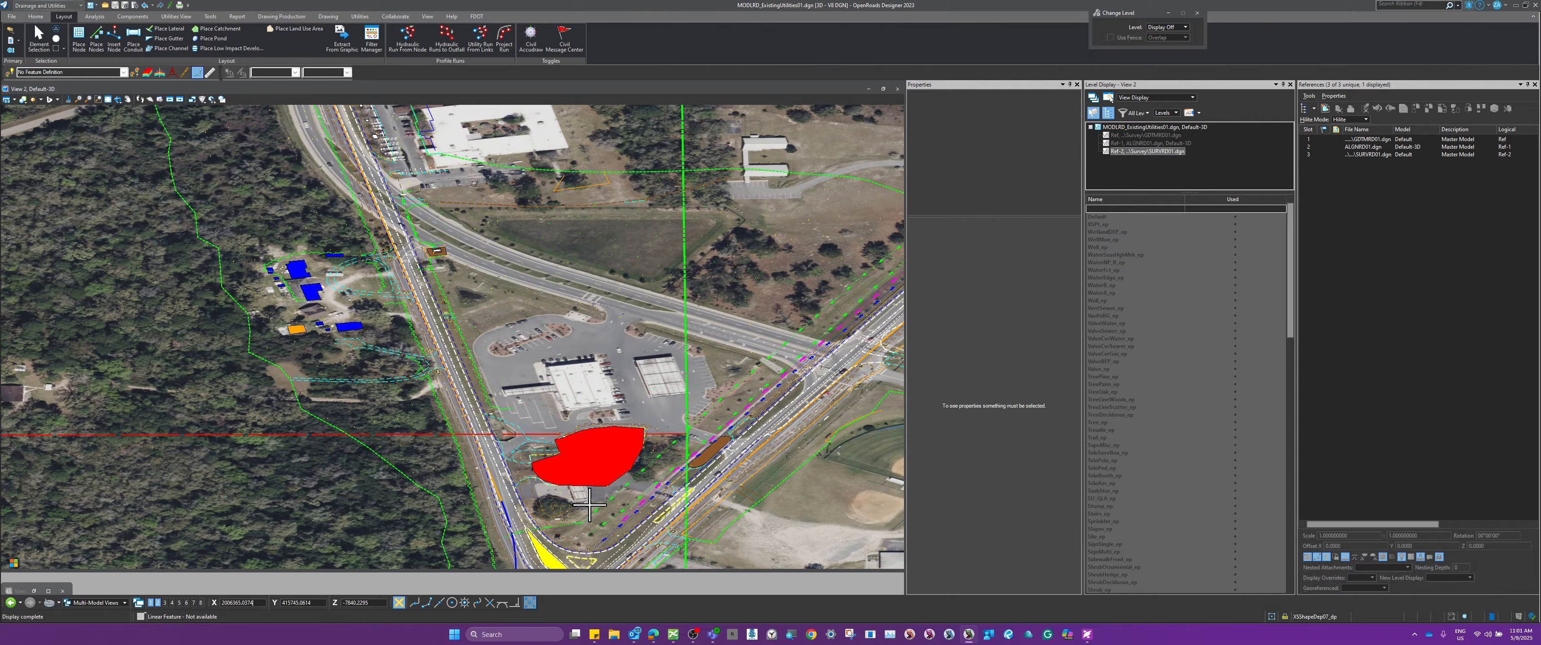
scroll(548, 407, "up", 5)
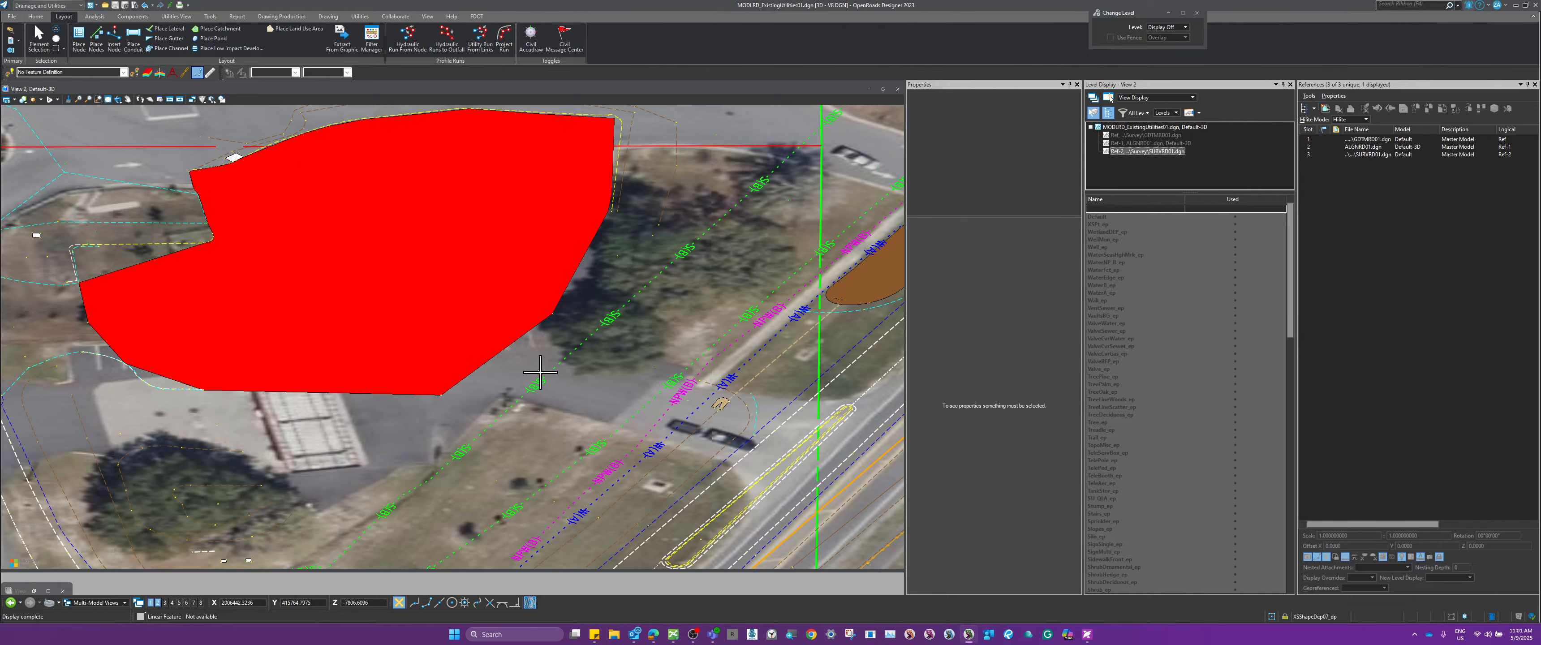
left_click(609, 431)
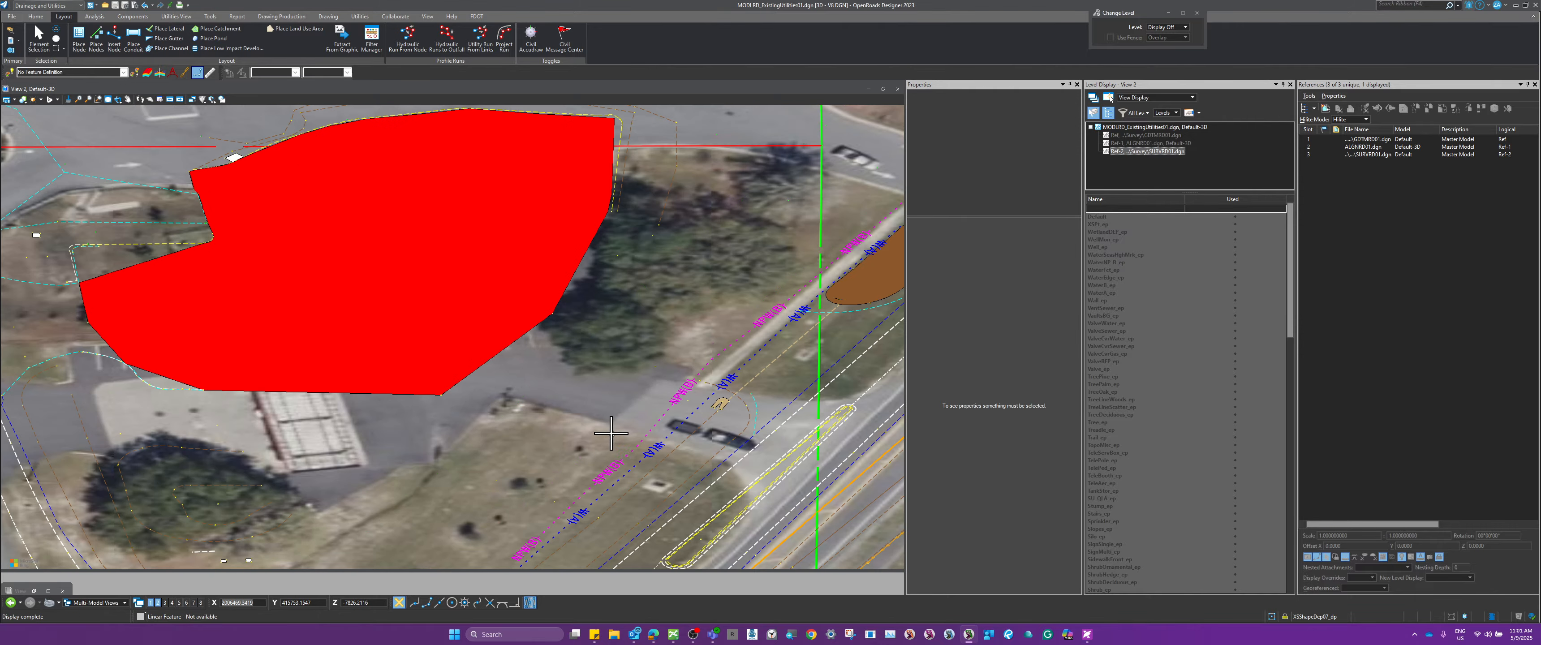
left_click(636, 435)
left_click(657, 448)
Check the corridor for remaining utility lines and invert the on/off display of all SURVRD01.dgn levels.
scroll(618, 326, "down", 4)
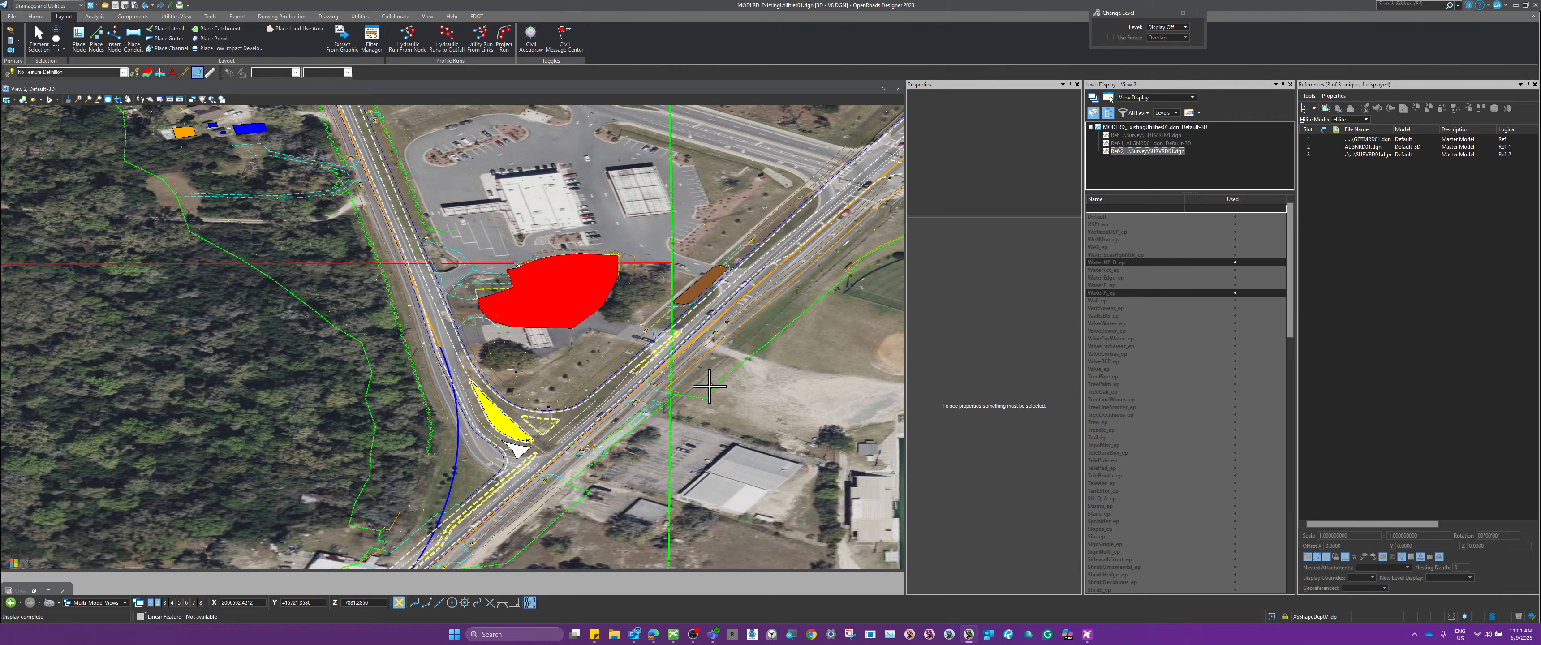
scroll(581, 316, "down", 3)
scroll(582, 316, "up", 8)
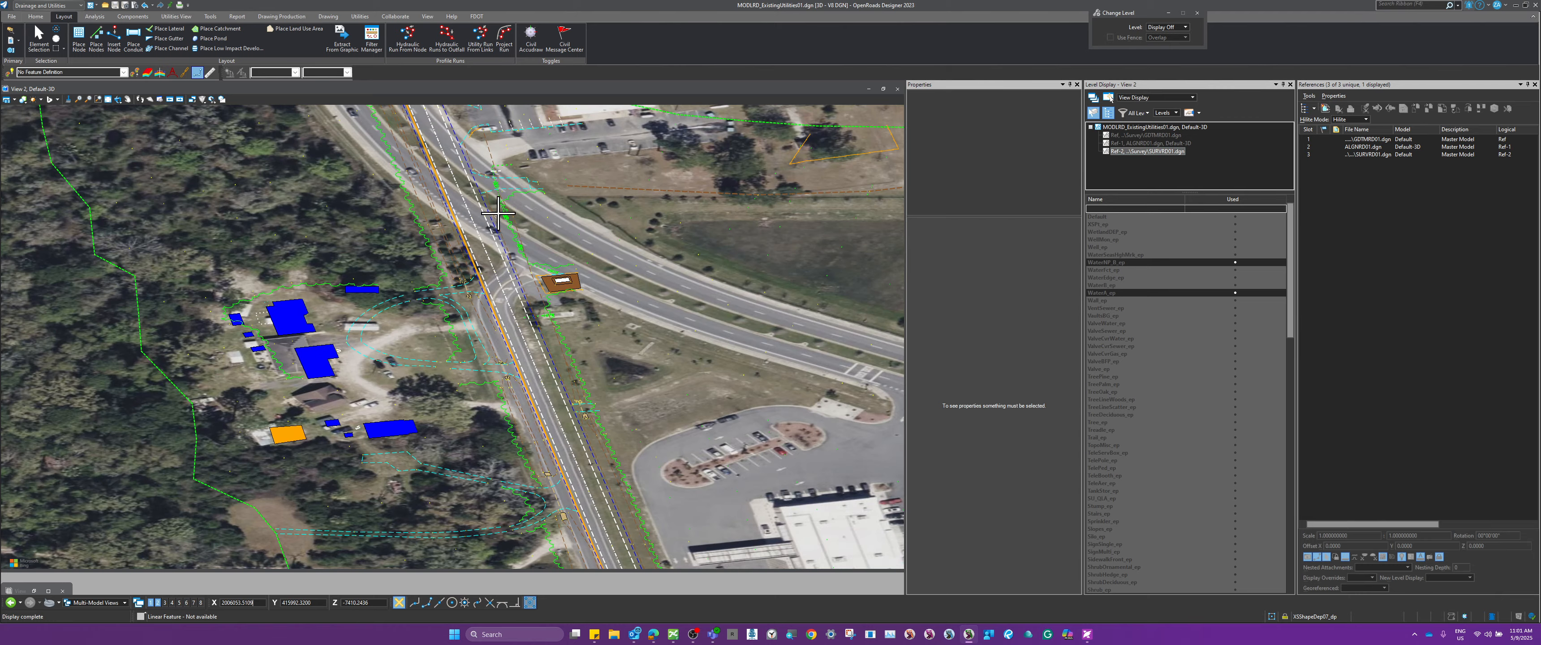
scroll(473, 171, "down", 6)
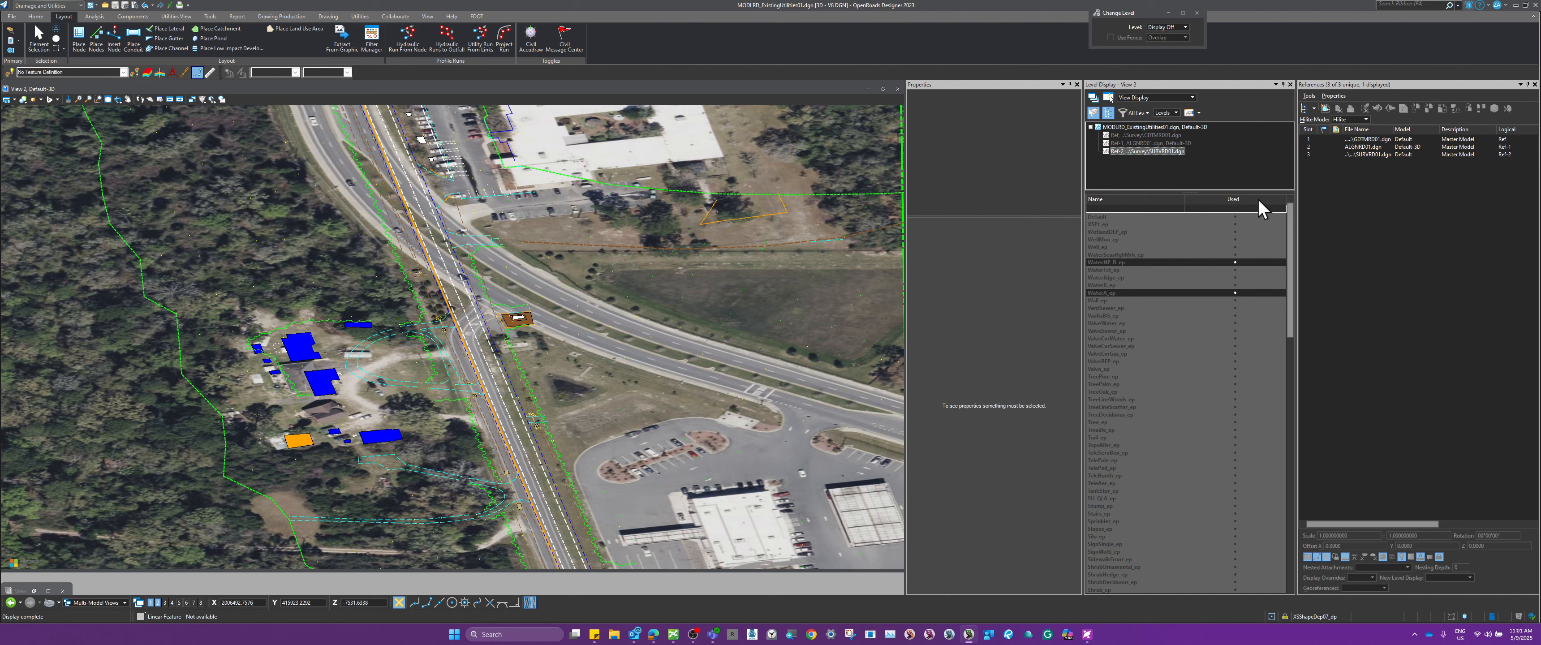
scroll(1259, 206, "up", 1)
scroll(1259, 206, "down", 1)
right_click(1145, 347)
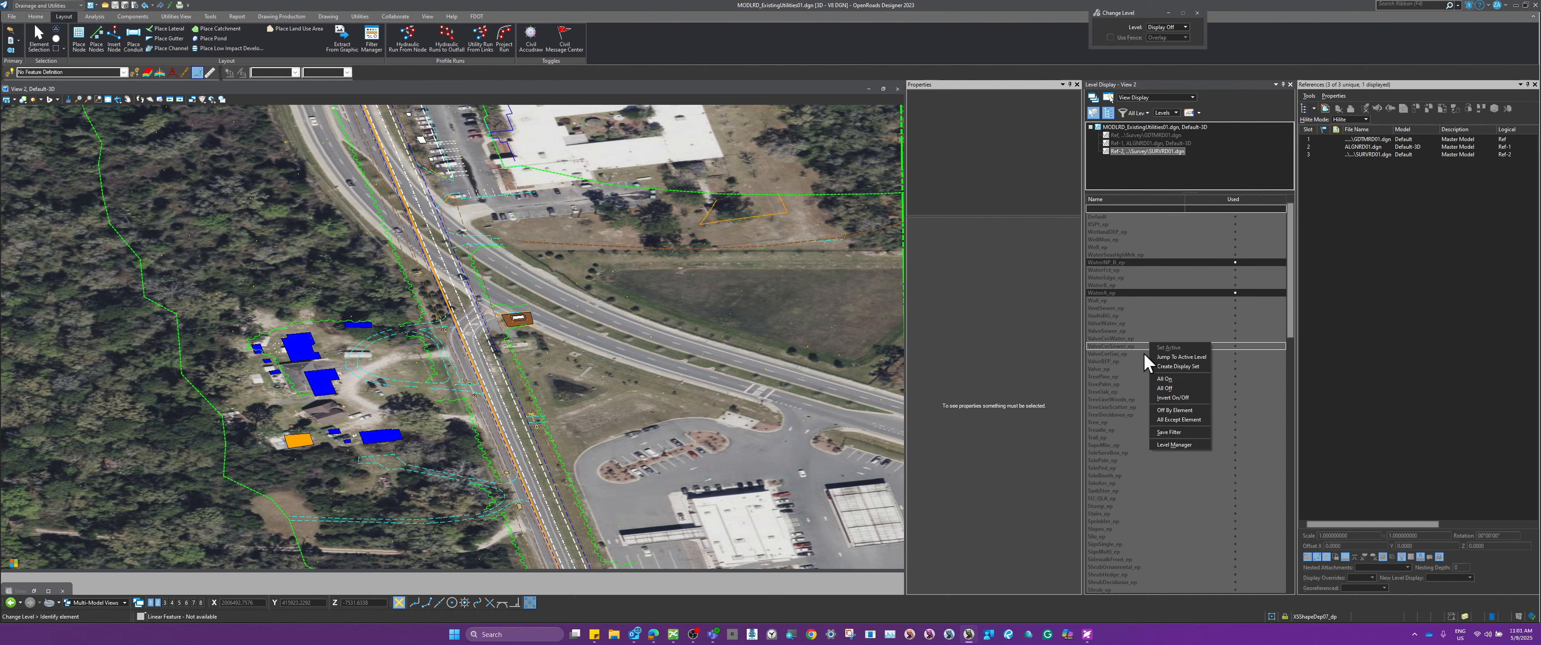
left_click(1176, 397)
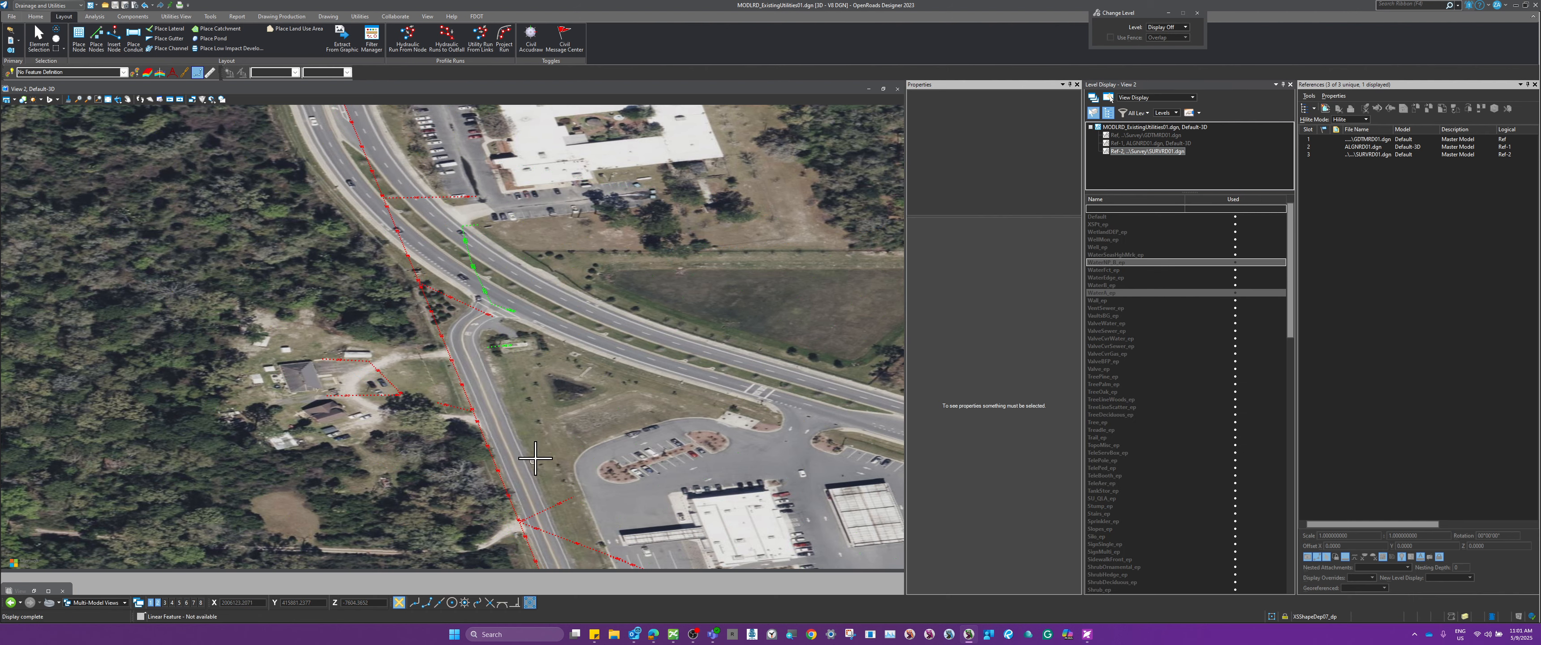
scroll(535, 459, "down", 4)
scroll(608, 305, "up", 3)
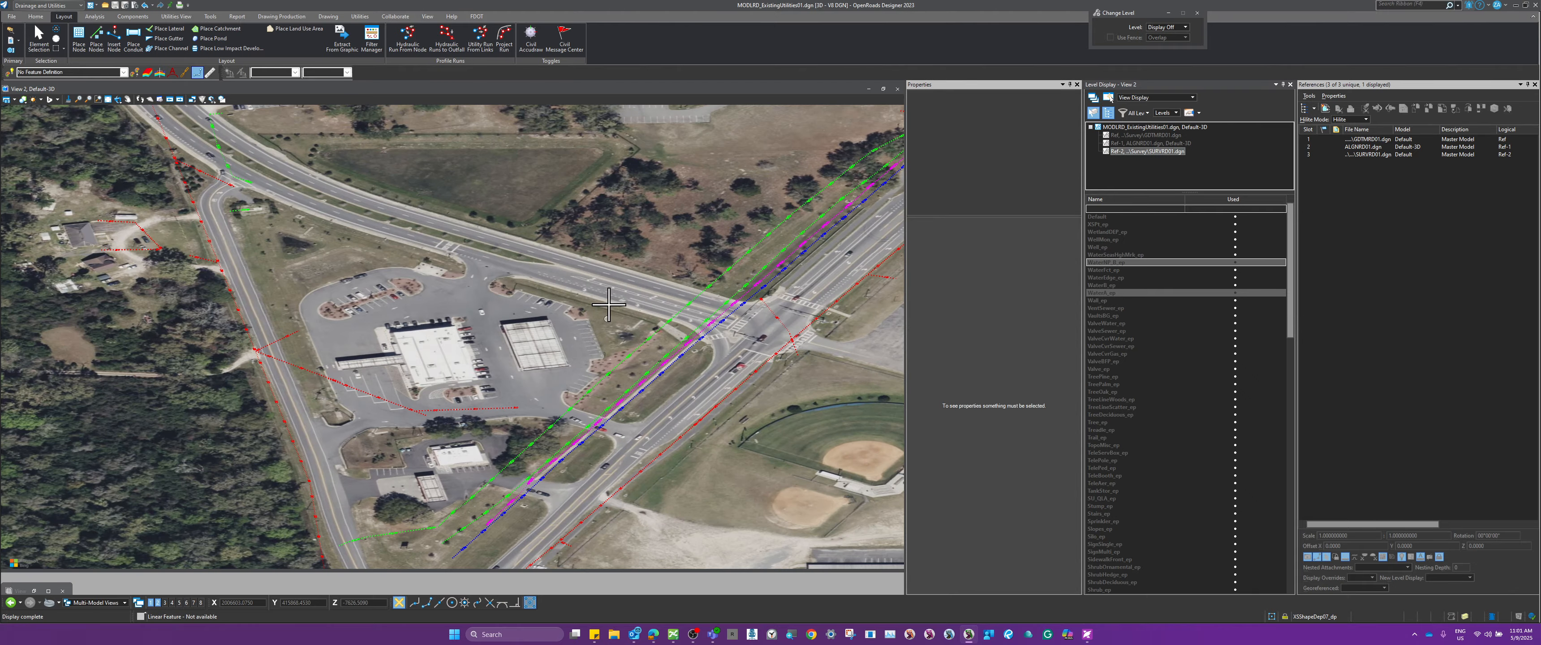
scroll(715, 473, "down", 4)
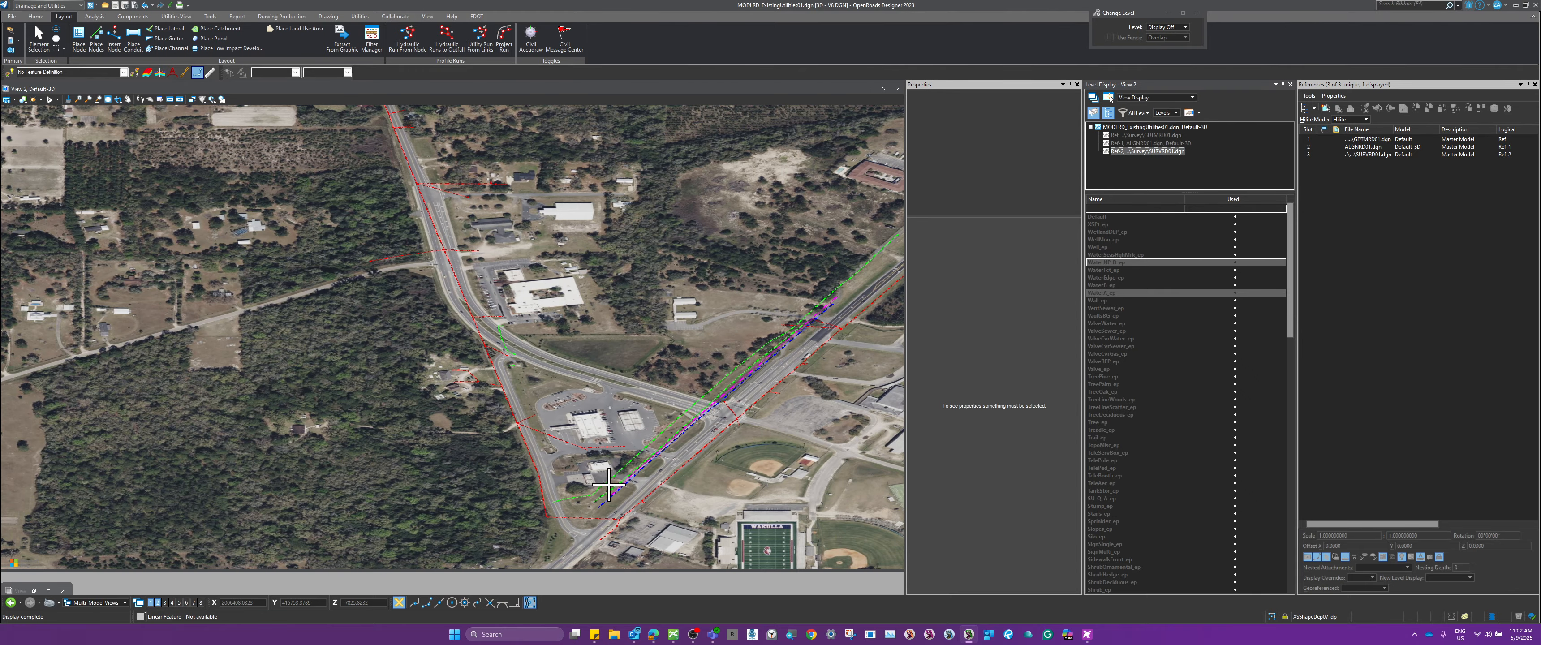
Leave the Level Off command and turn on all levels of SURVRD01.dgn.
scroll(608, 485, "down", 4)
scroll(639, 489, "up", 3)
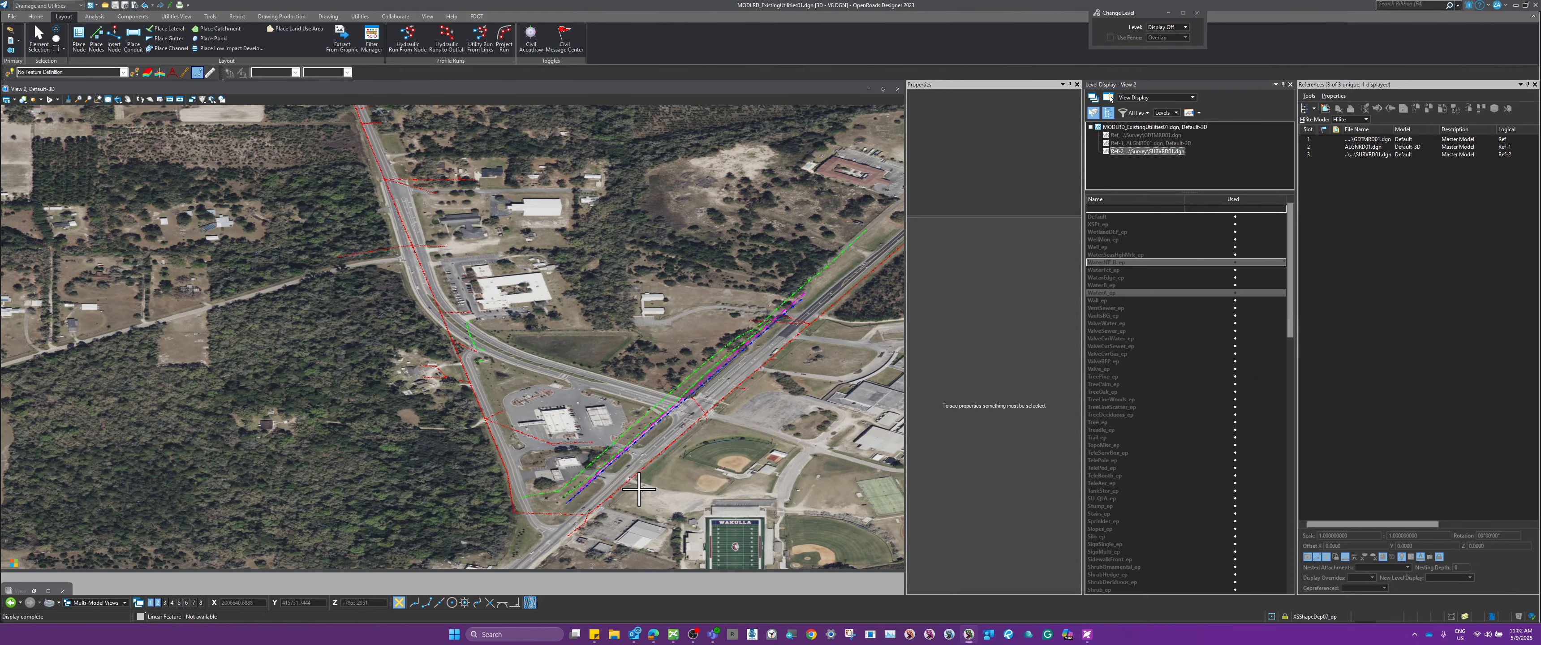
left_click(39, 36)
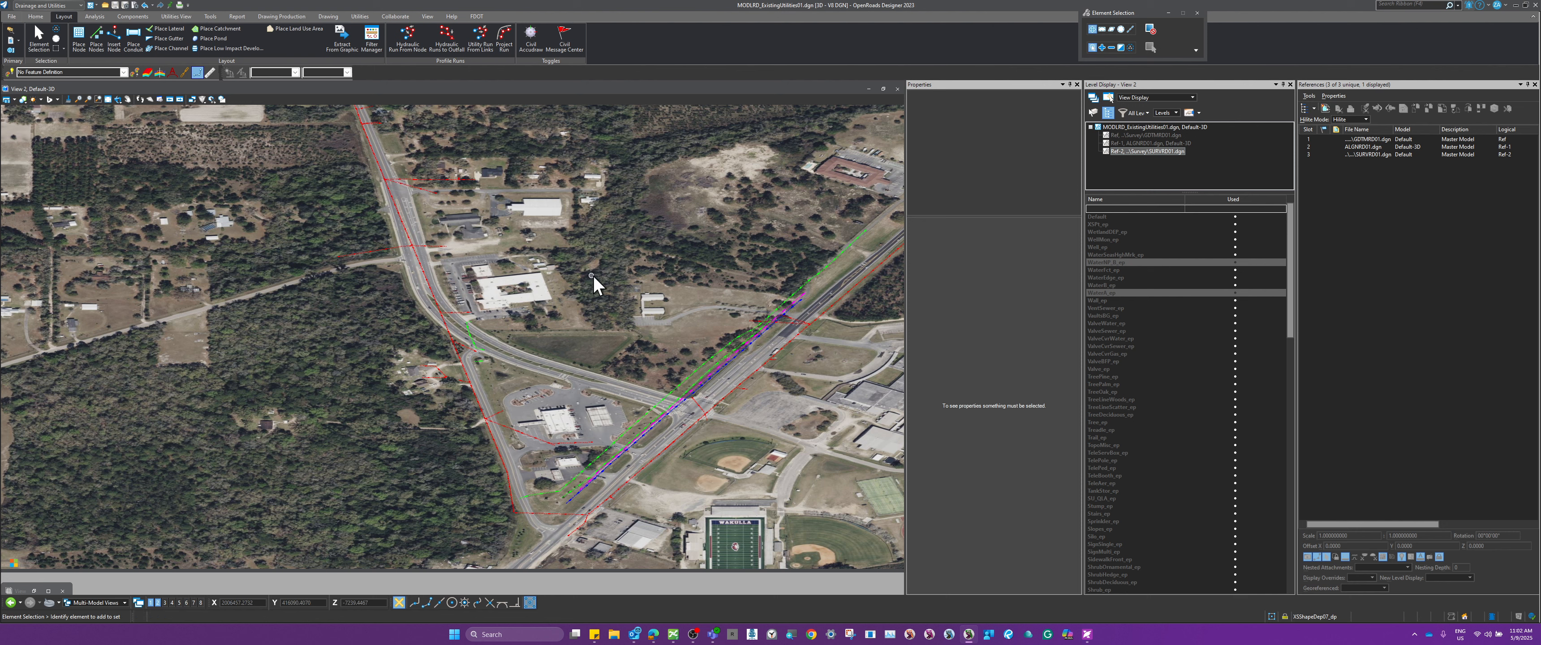
right_click(1225, 315)
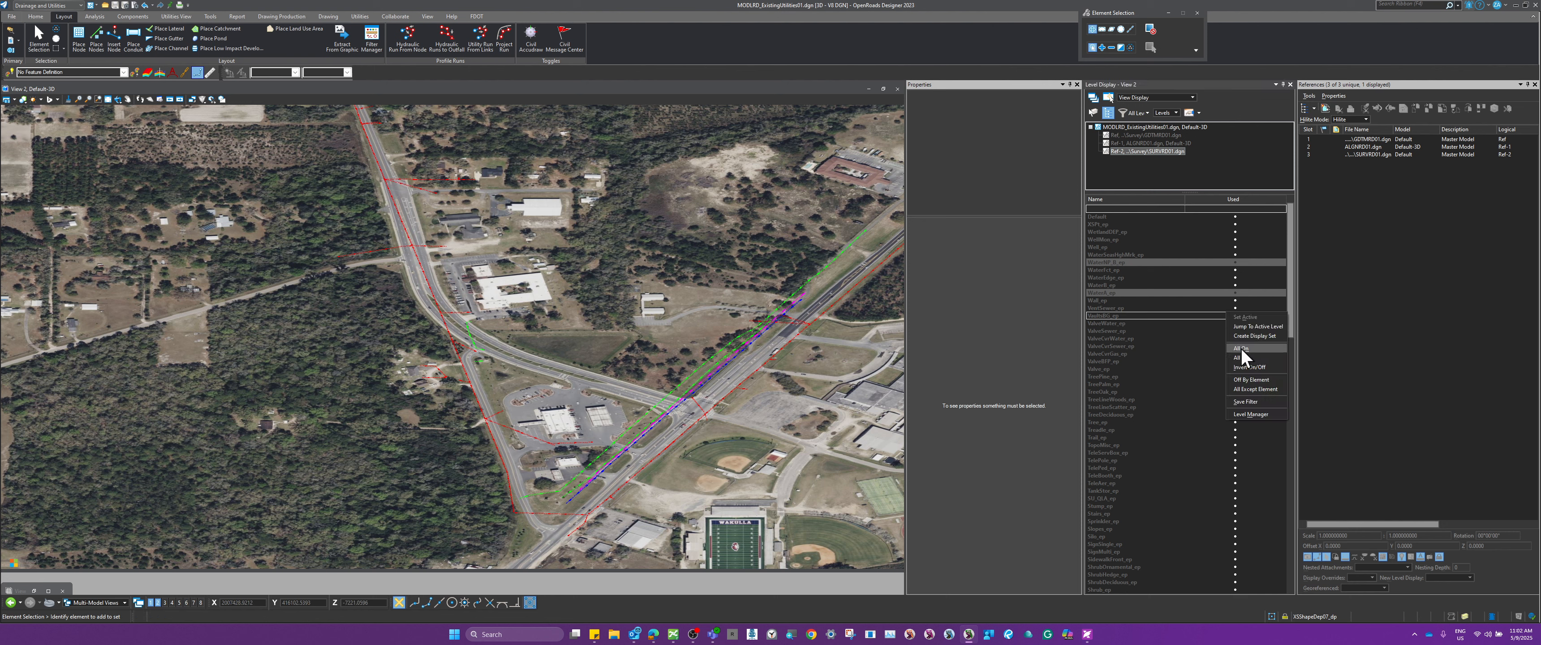
left_click(1242, 348)
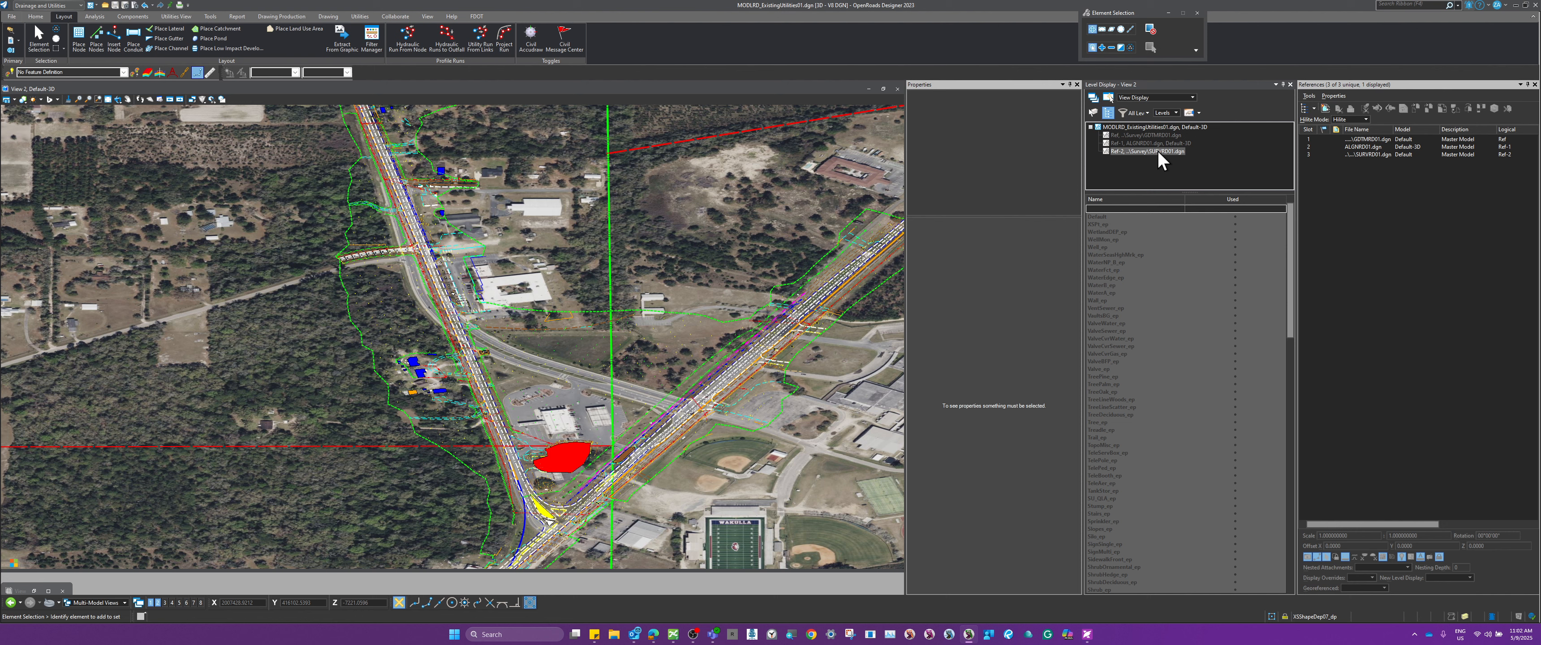
List level filters instead of level names and apply the STANDARDS filter that displays only the survey's existing utilities.
left_click(1174, 121)
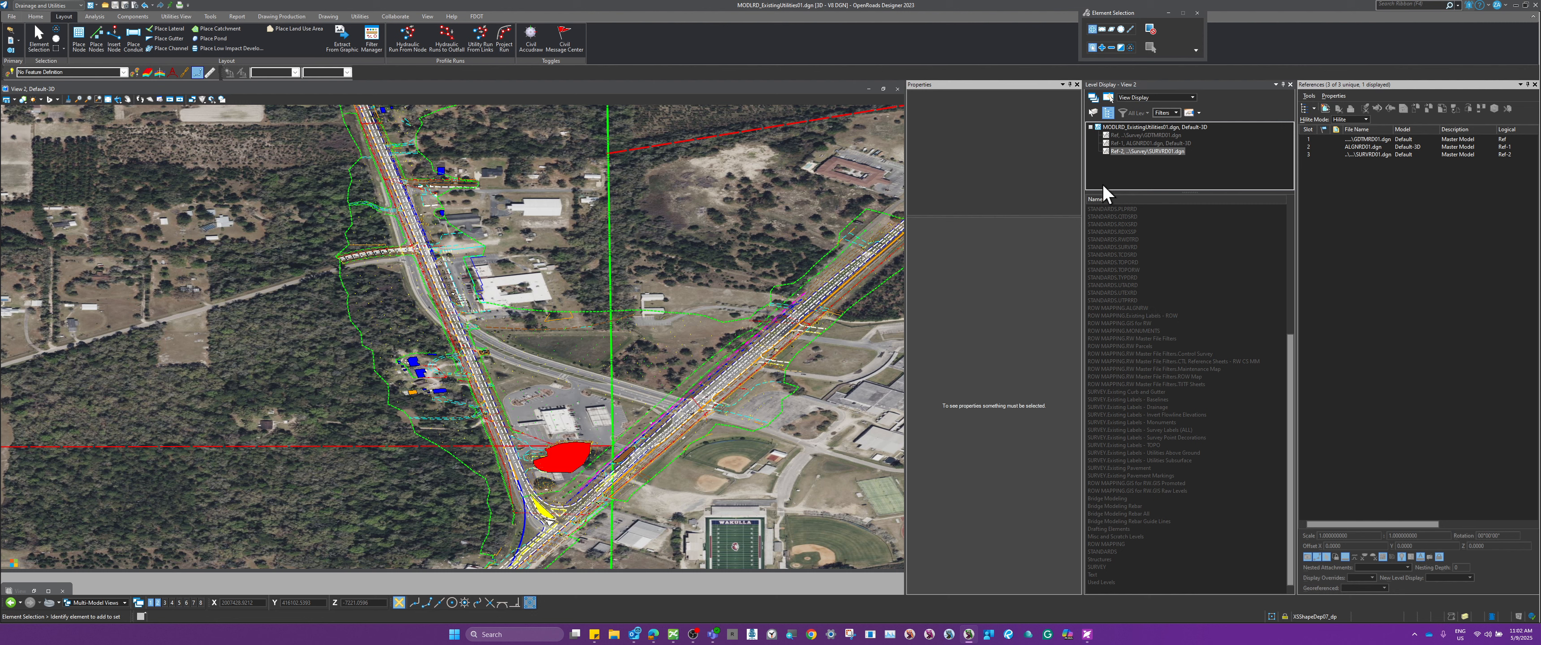
left_click_drag(1294, 357, 1292, 218)
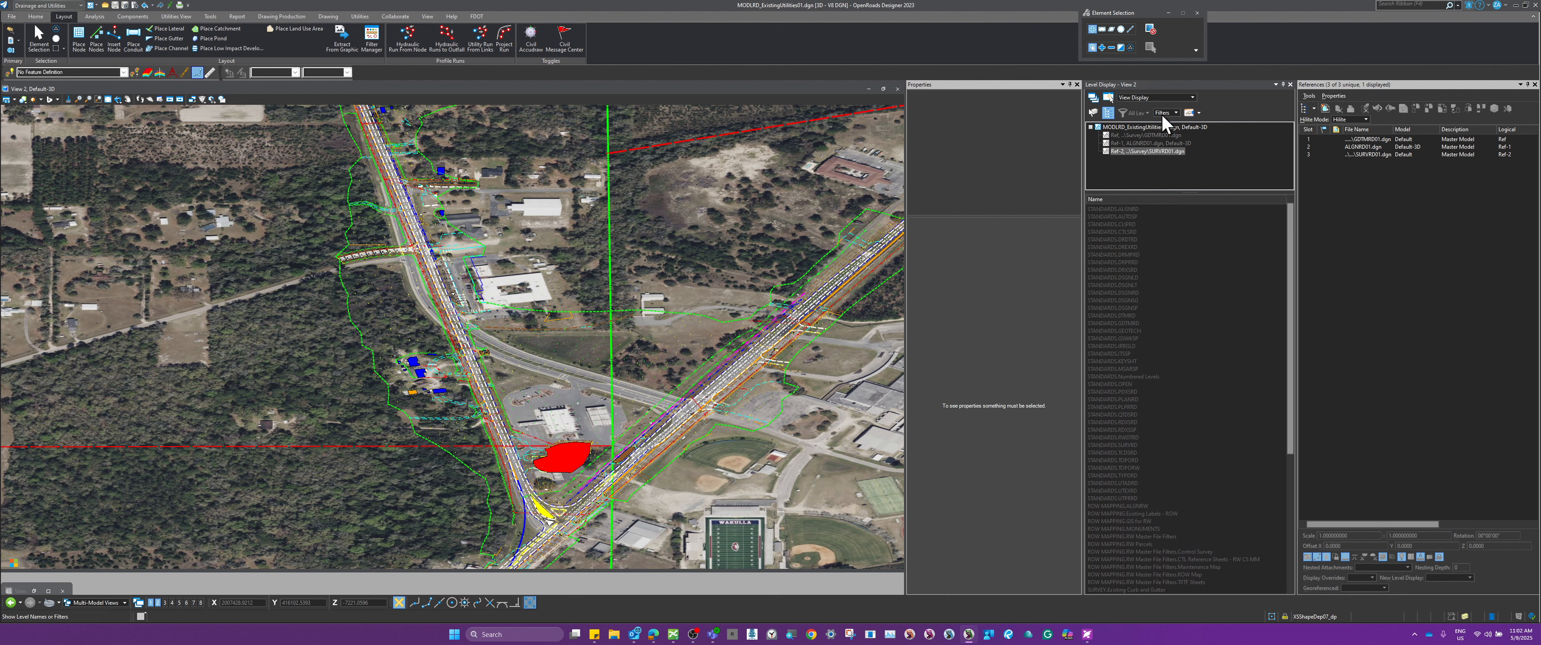
left_click(1128, 490)
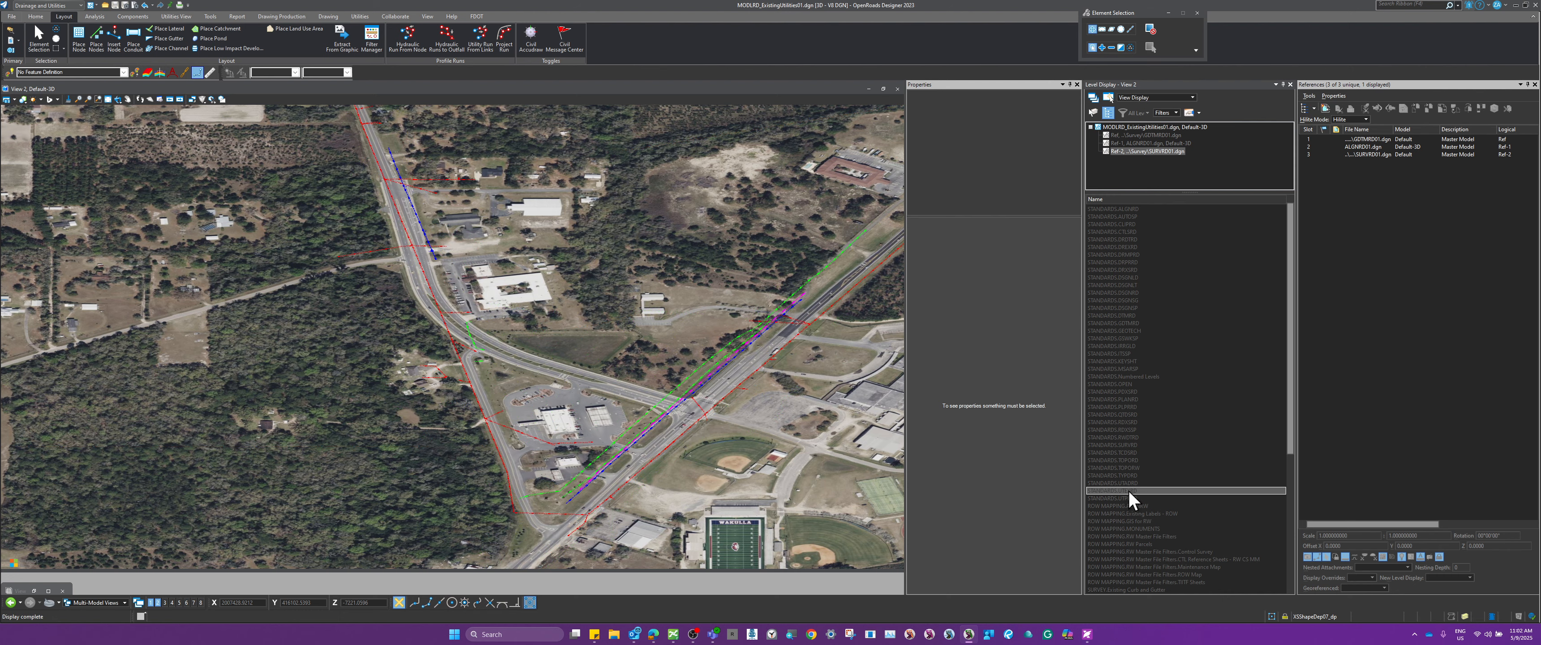
Examine the filtered utility lines along the whole road corridor, from the intersection near the football field to the northern end.
scroll(628, 469, "up", 3)
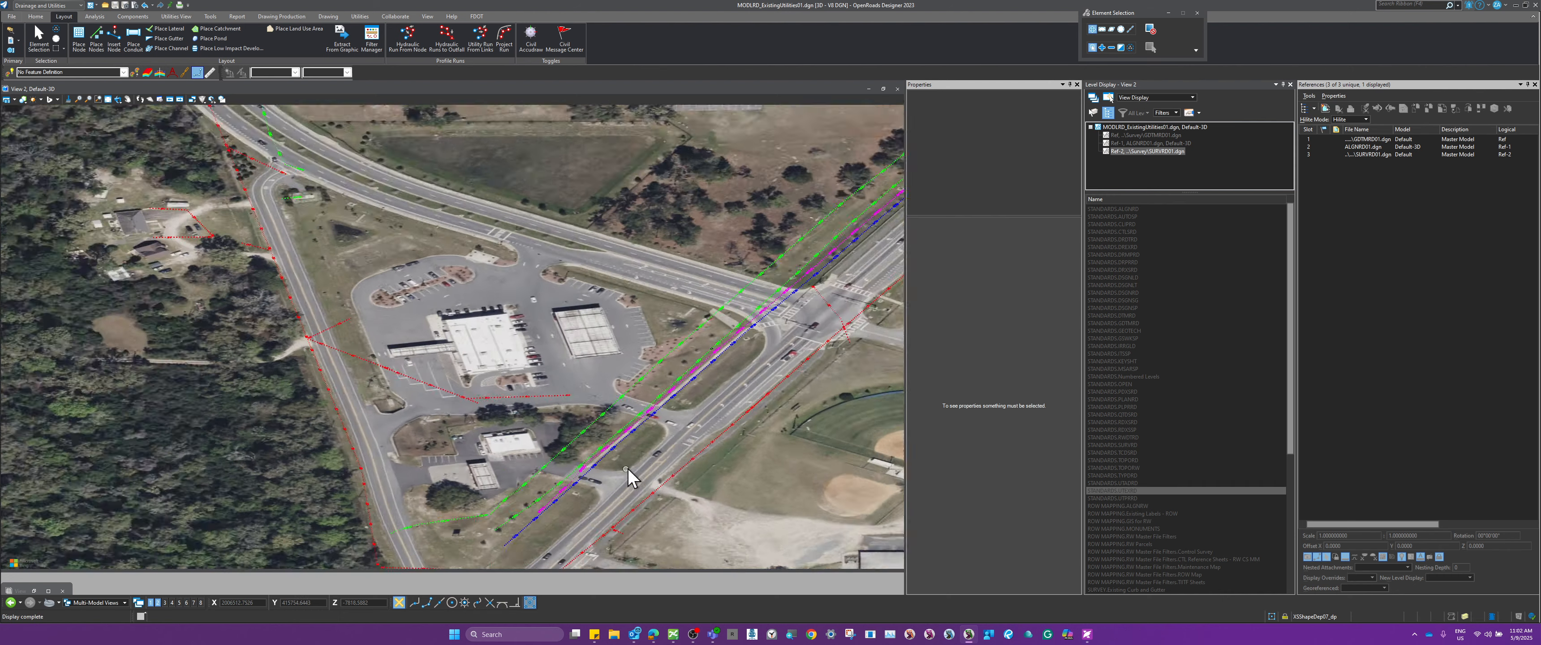
scroll(675, 463, "down", 2)
scroll(670, 473, "down", 3)
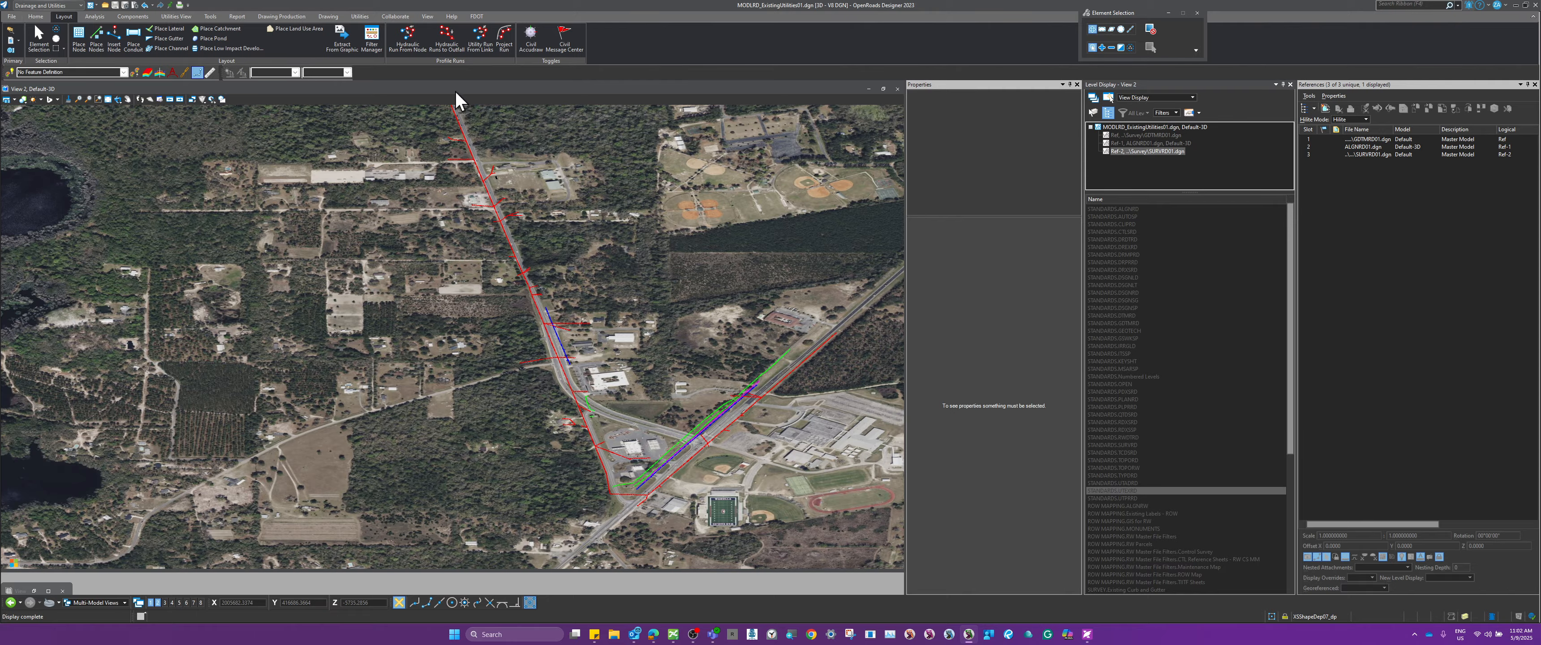
scroll(572, 382, "up", 8)
scroll(436, 277, "down", 6)
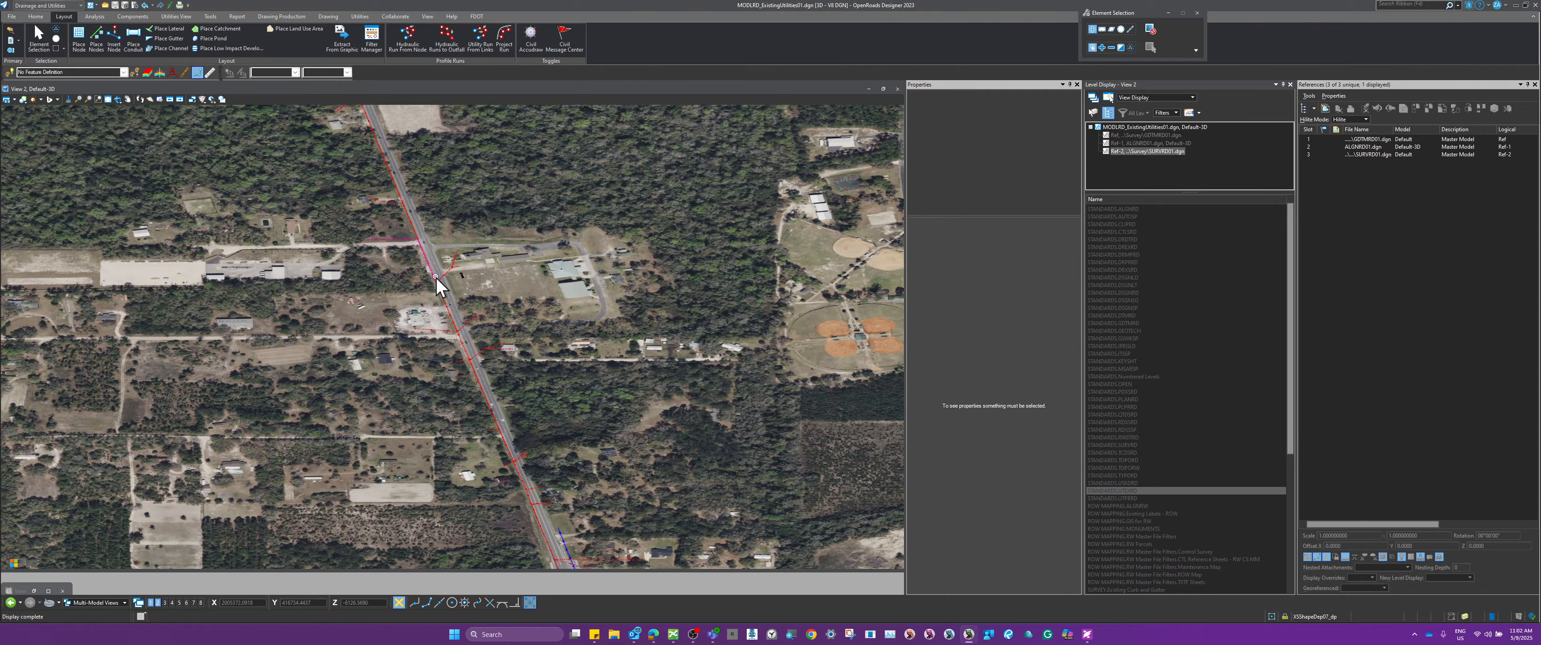
scroll(549, 441, "up", 6)
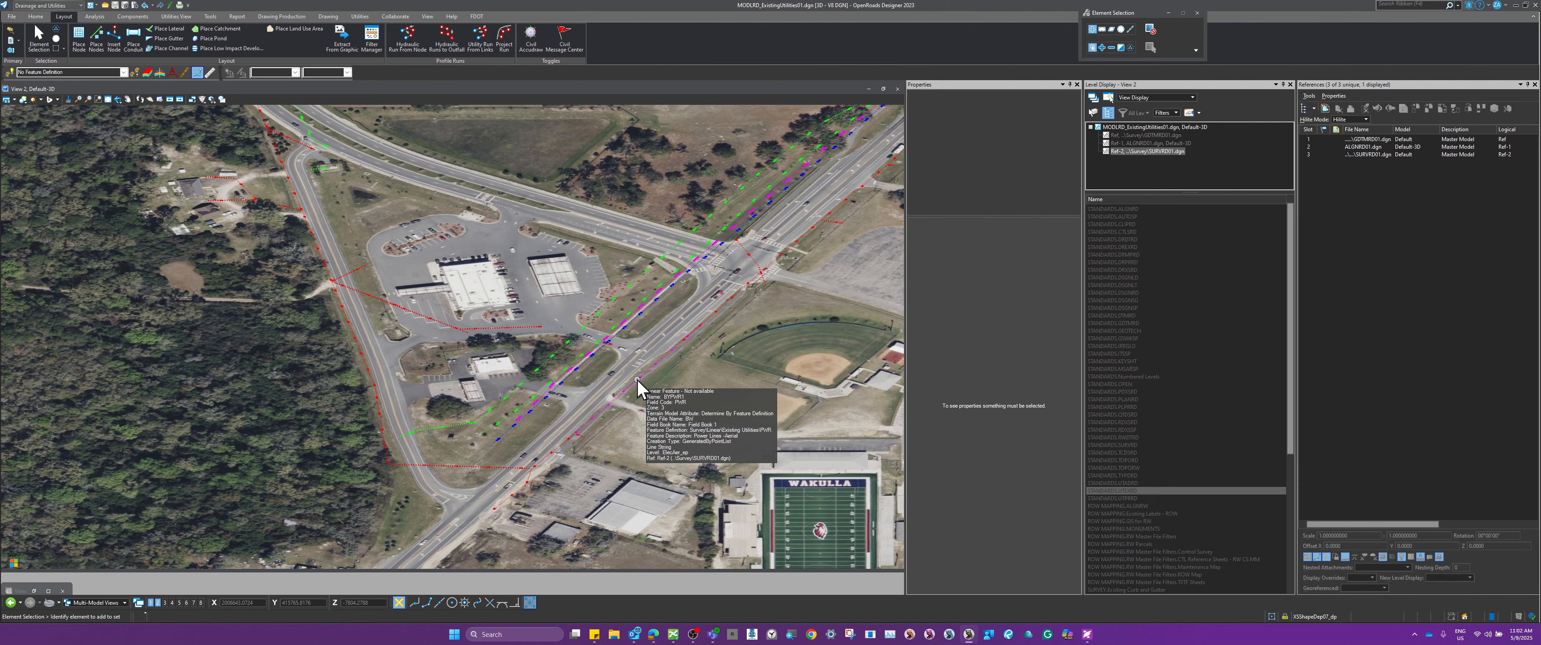
scroll(637, 379, "down", 5)
scroll(580, 356, "down", 3)
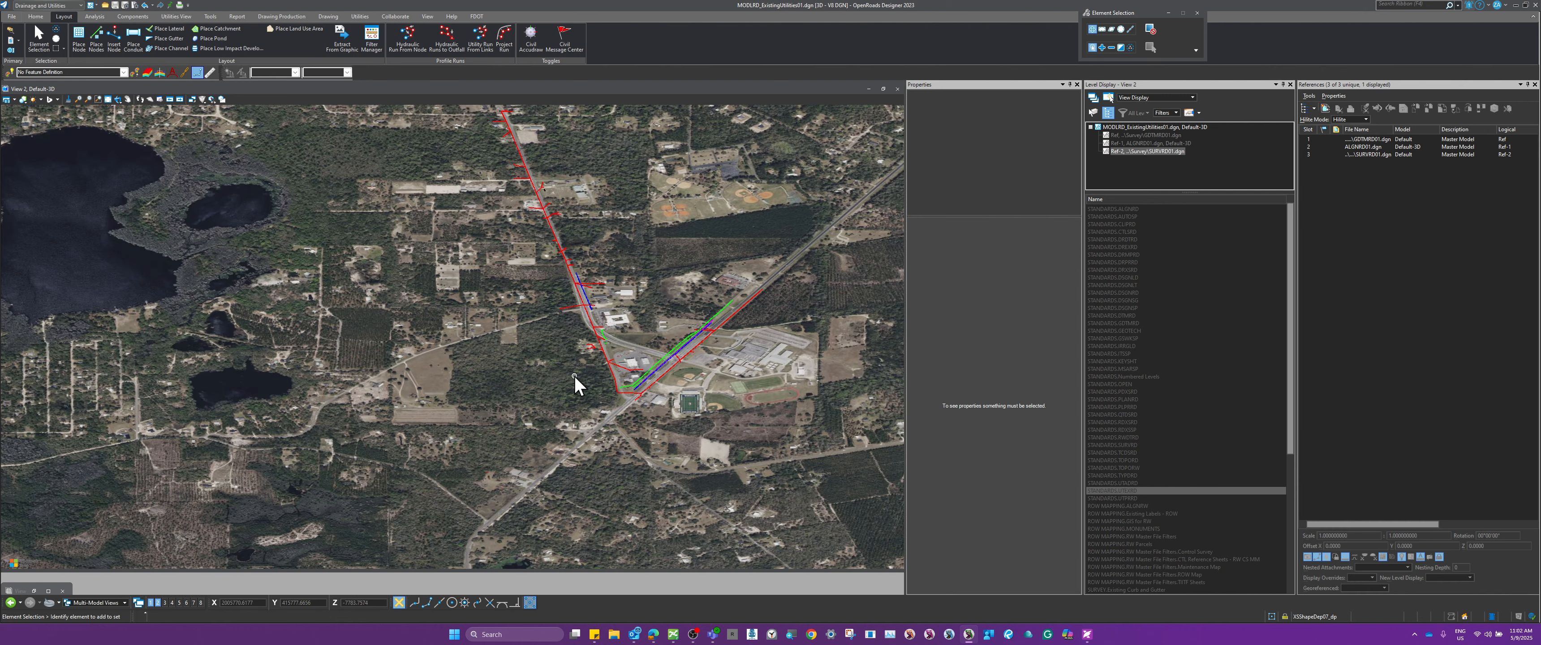
scroll(515, 117, "down", 3)
scroll(508, 234, "down", 4)
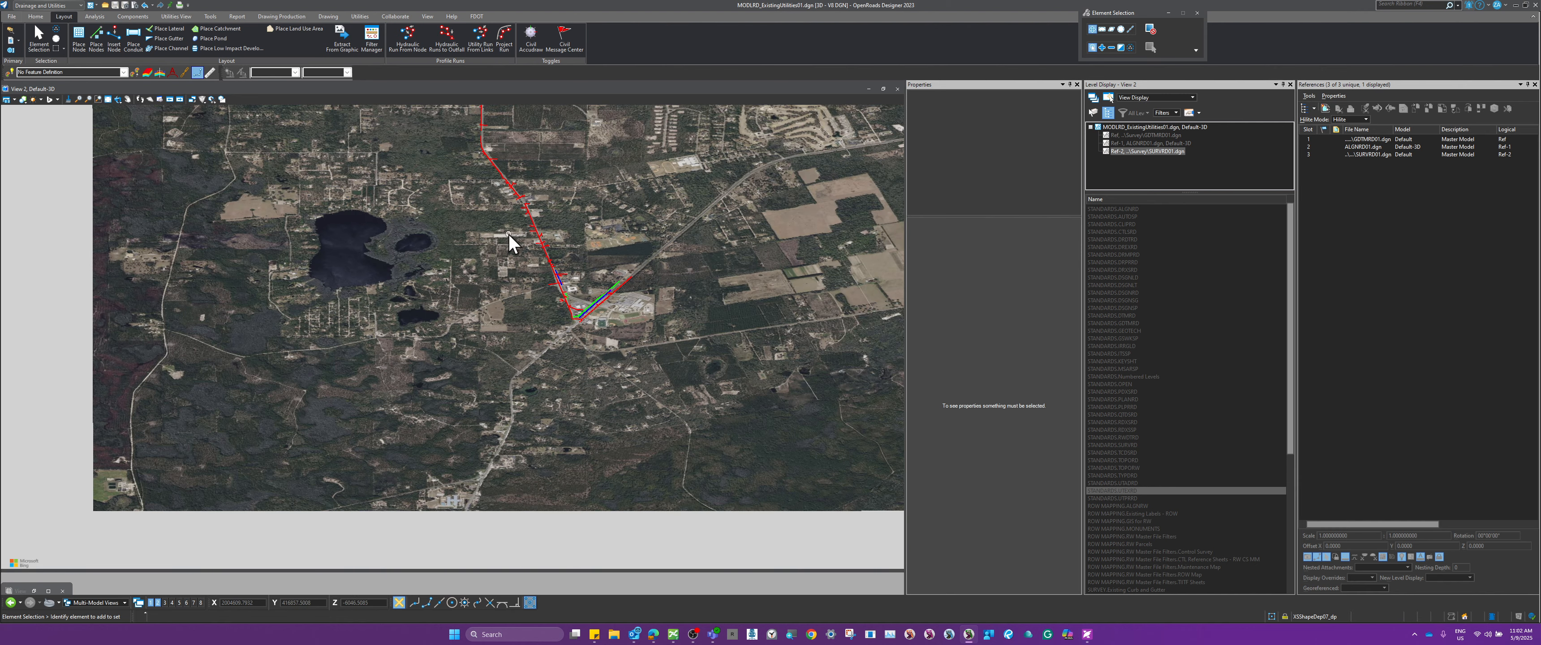
scroll(494, 203, "up", 10)
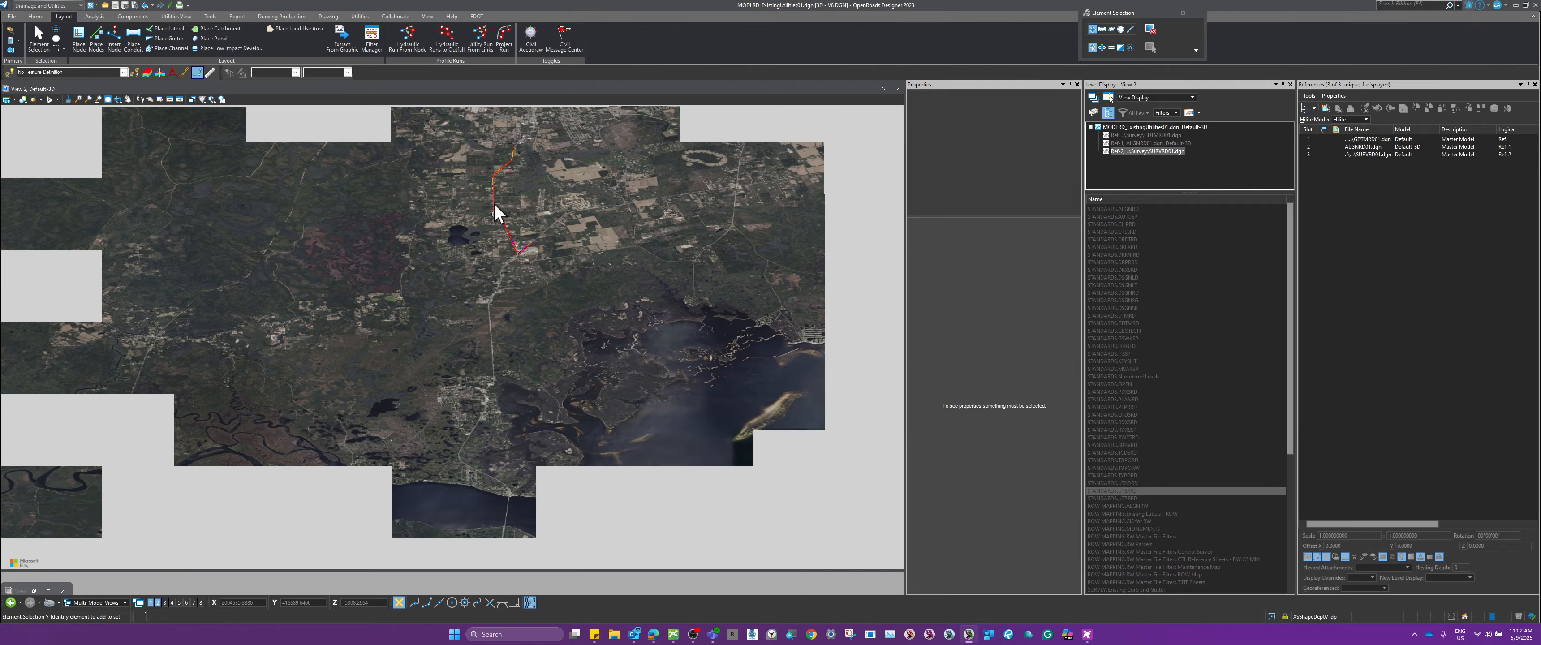
scroll(561, 173, "up", 2)
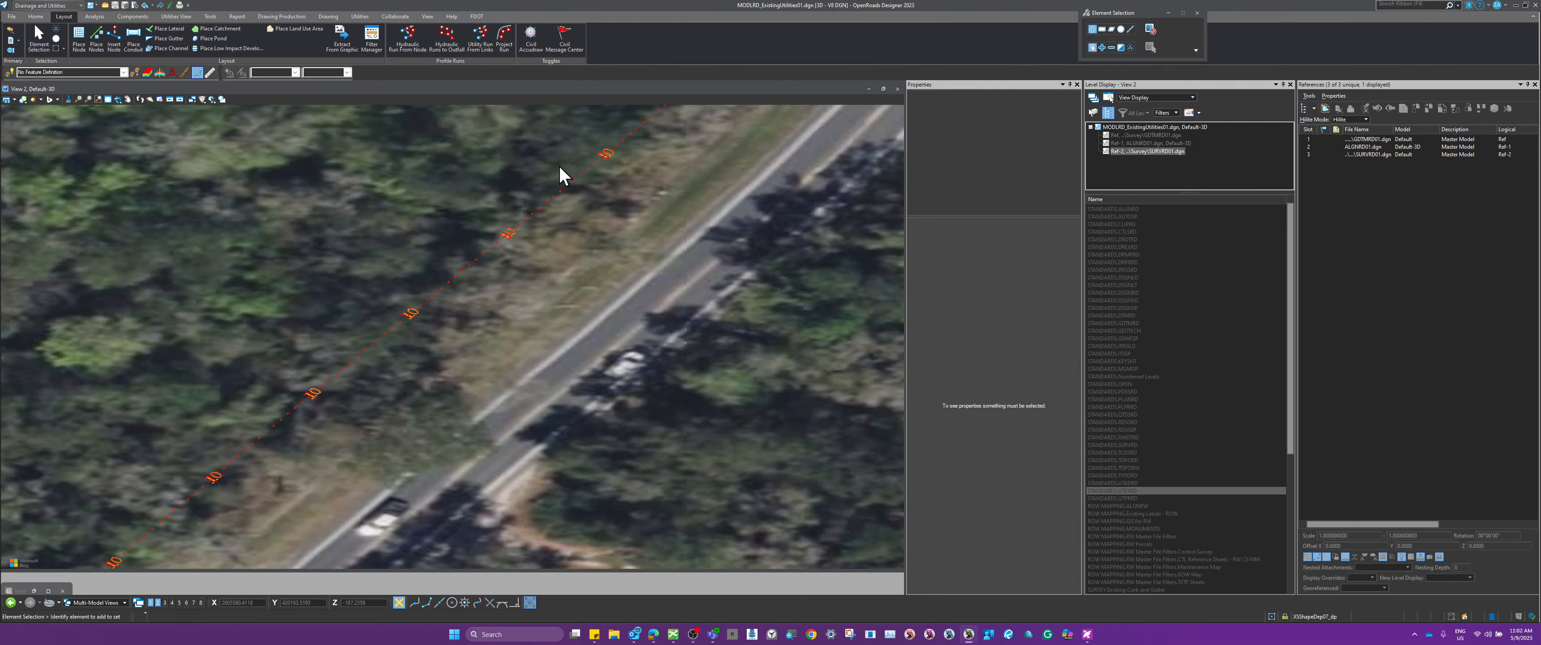
scroll(509, 233, "up", 2)
scroll(486, 193, "up", 2)
scroll(485, 193, "down", 10)
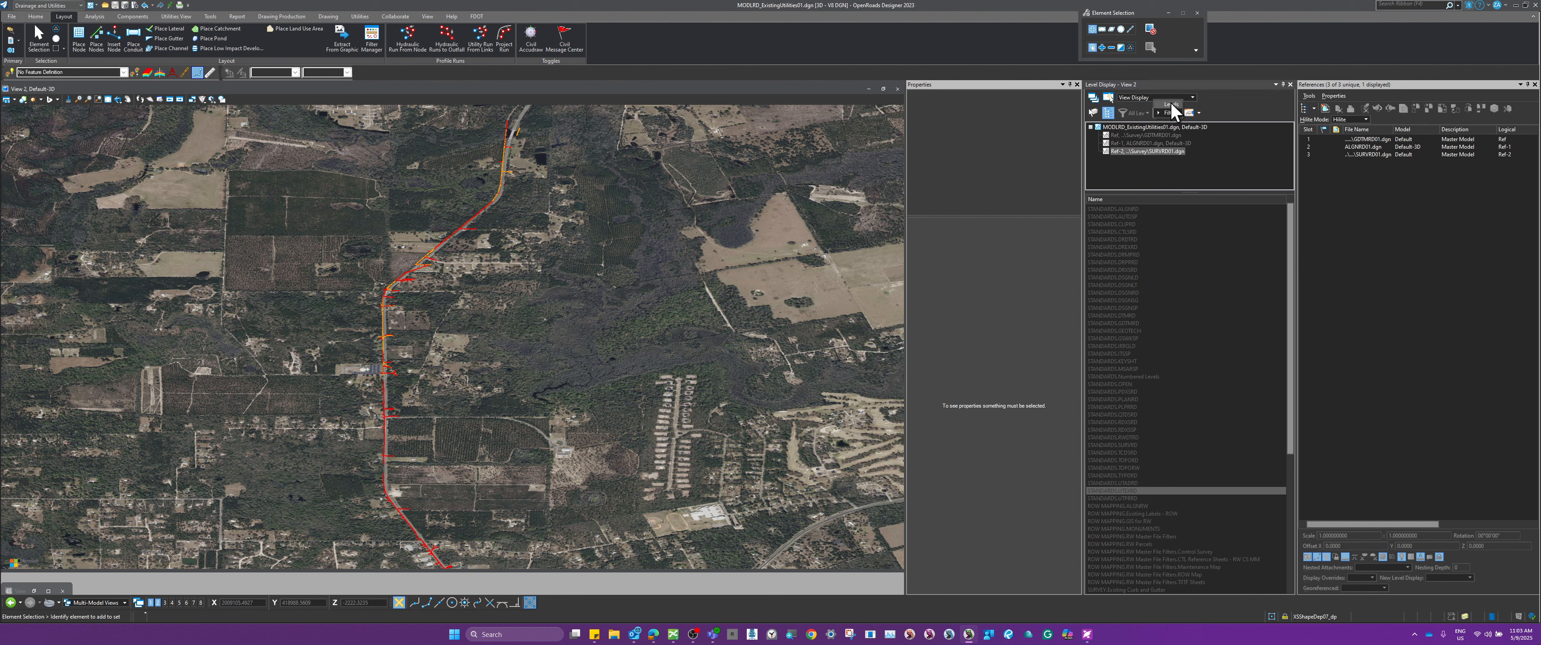
List individual level names again and turn on all levels of SURVRD01.dgn.
left_click(1170, 104)
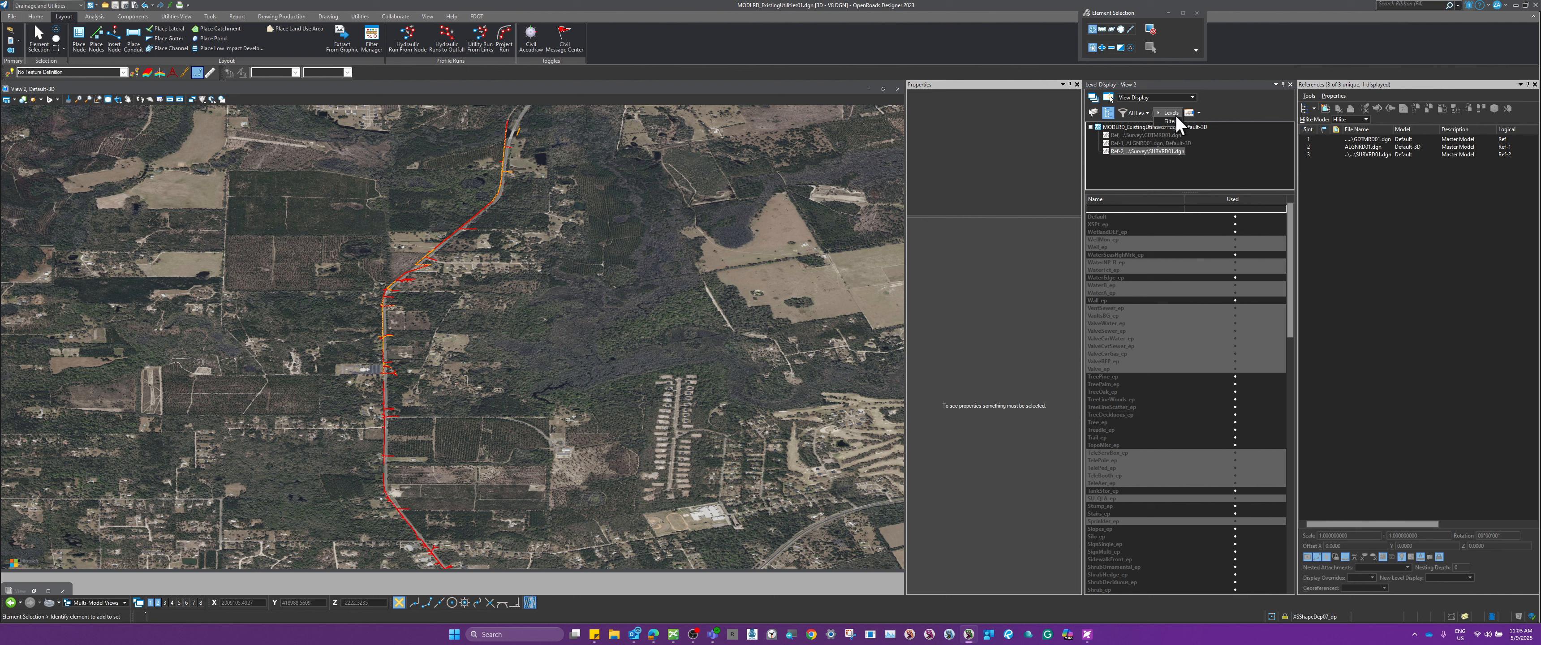
left_click(1173, 113)
right_click(1147, 303)
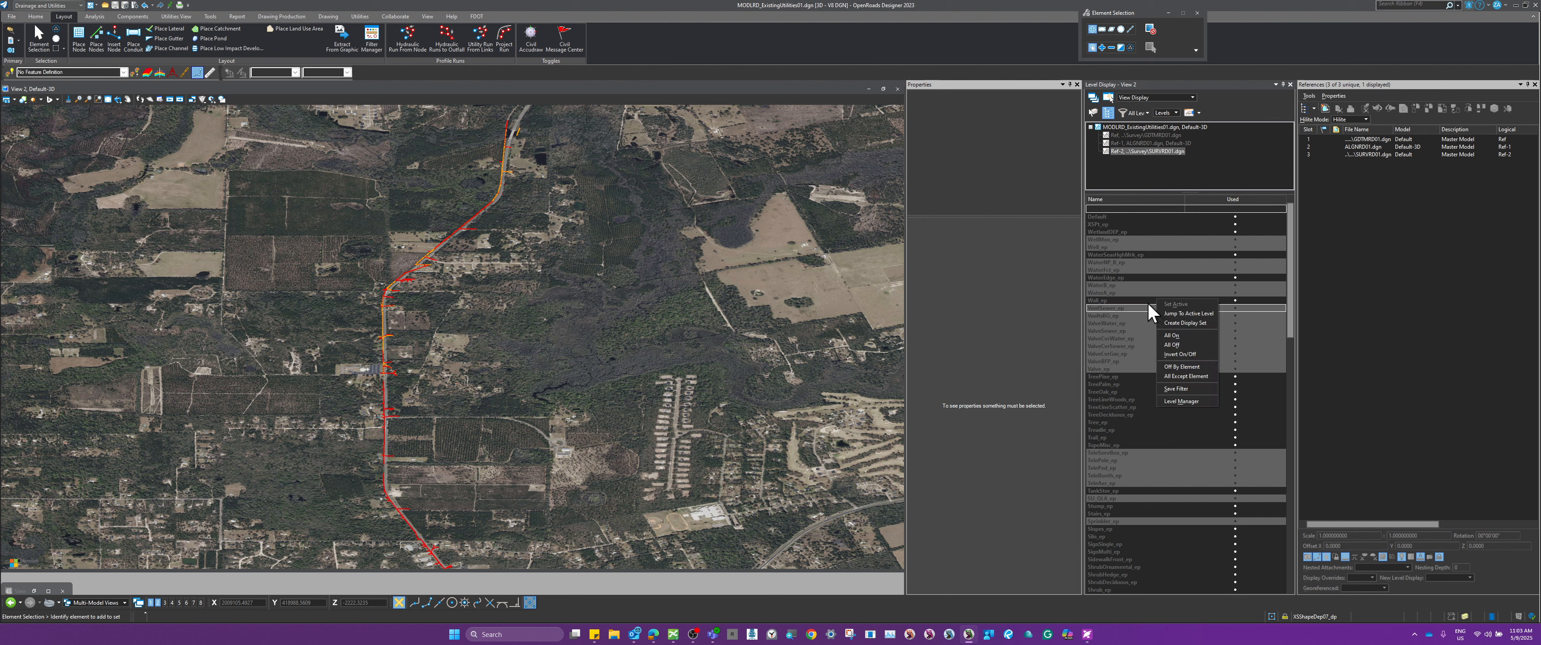
left_click(1182, 337)
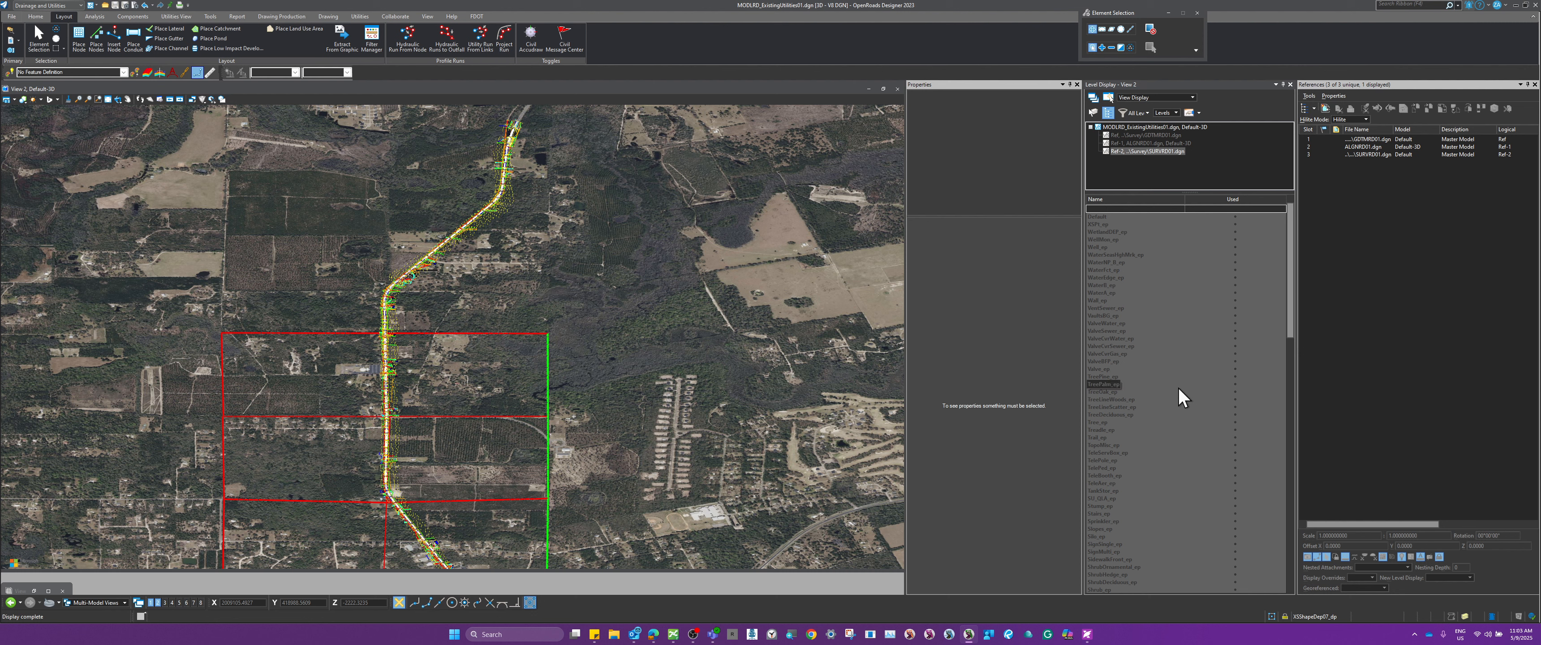
Turn off the group of valve, water, well and WetlandDEP_ep levels, then invert the on/off display so only these levels show.
left_click(1162, 329)
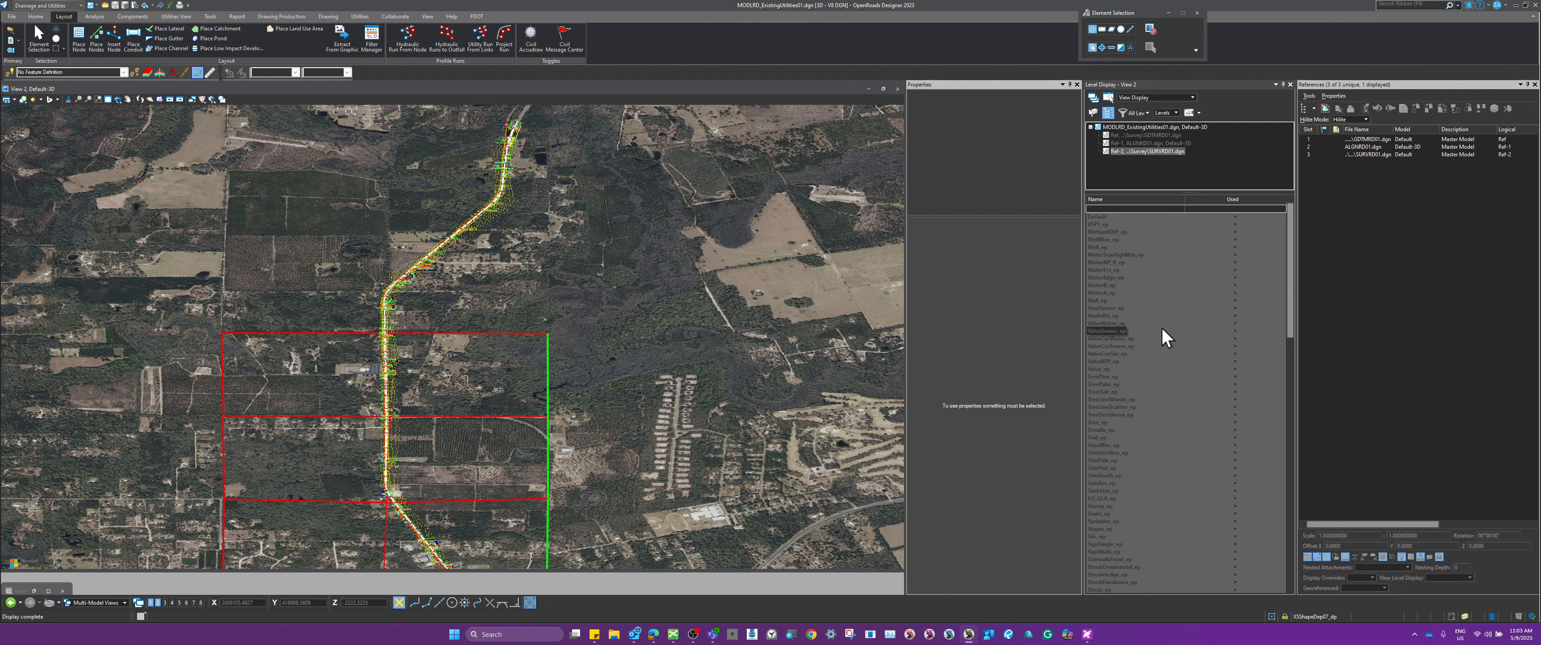
left_click(1112, 323)
left_click(1128, 330, "ctrl")
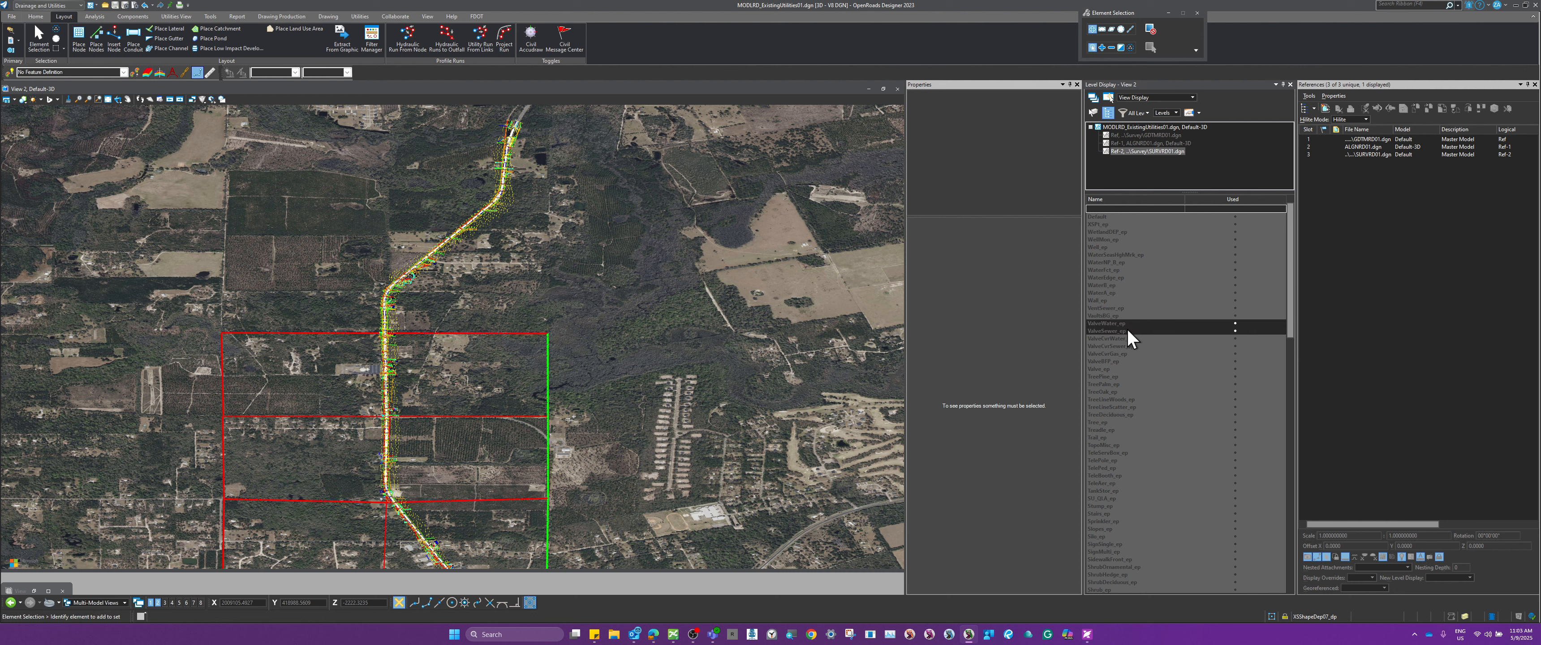
left_click_drag(1128, 332, 1115, 372, "ctrl")
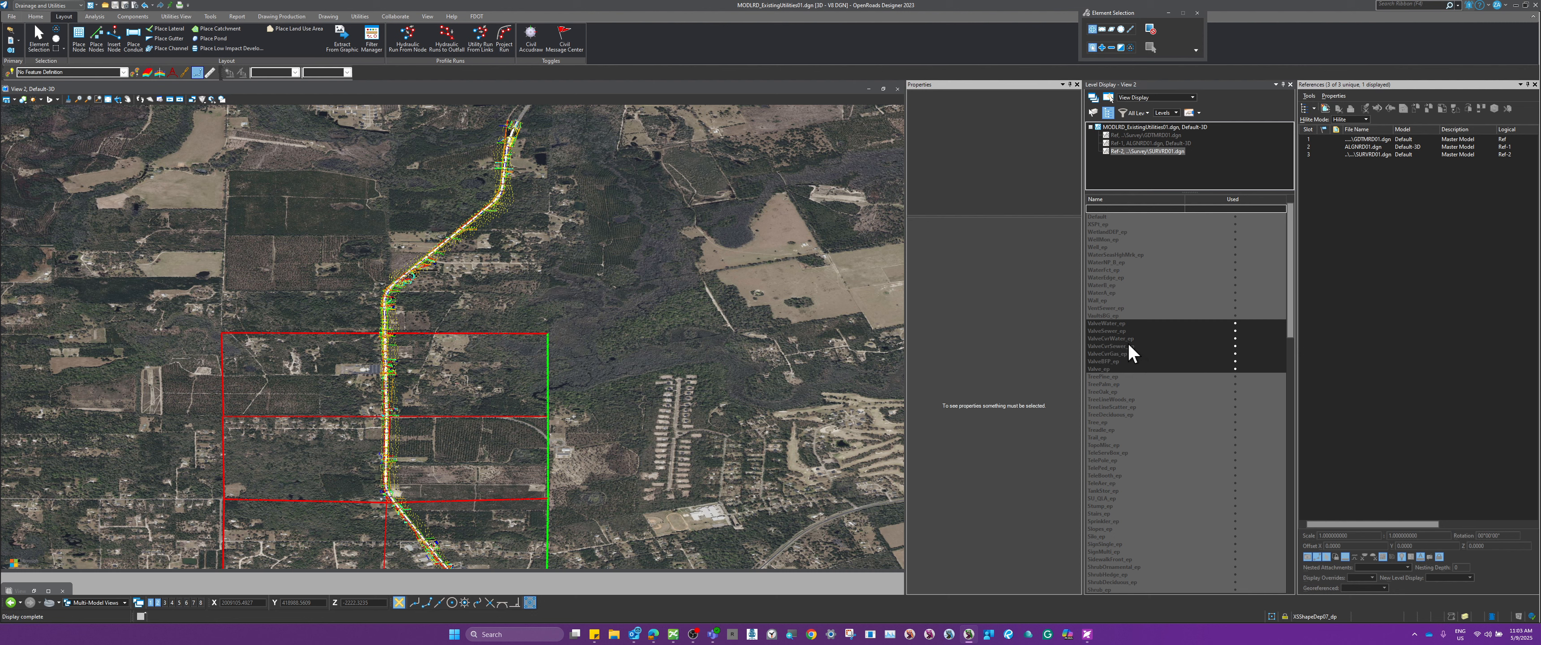
left_click_drag(1117, 324, 1112, 286)
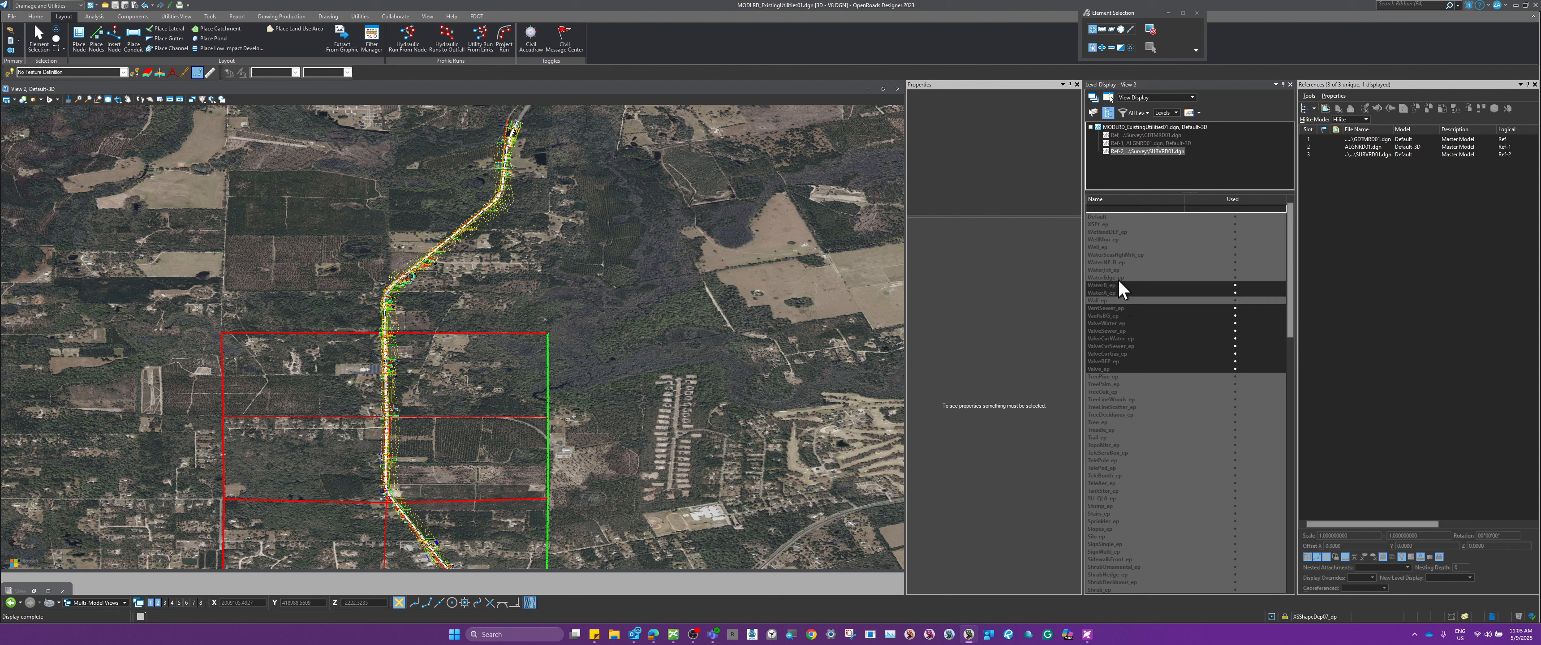
left_click_drag(1119, 279, 1127, 221)
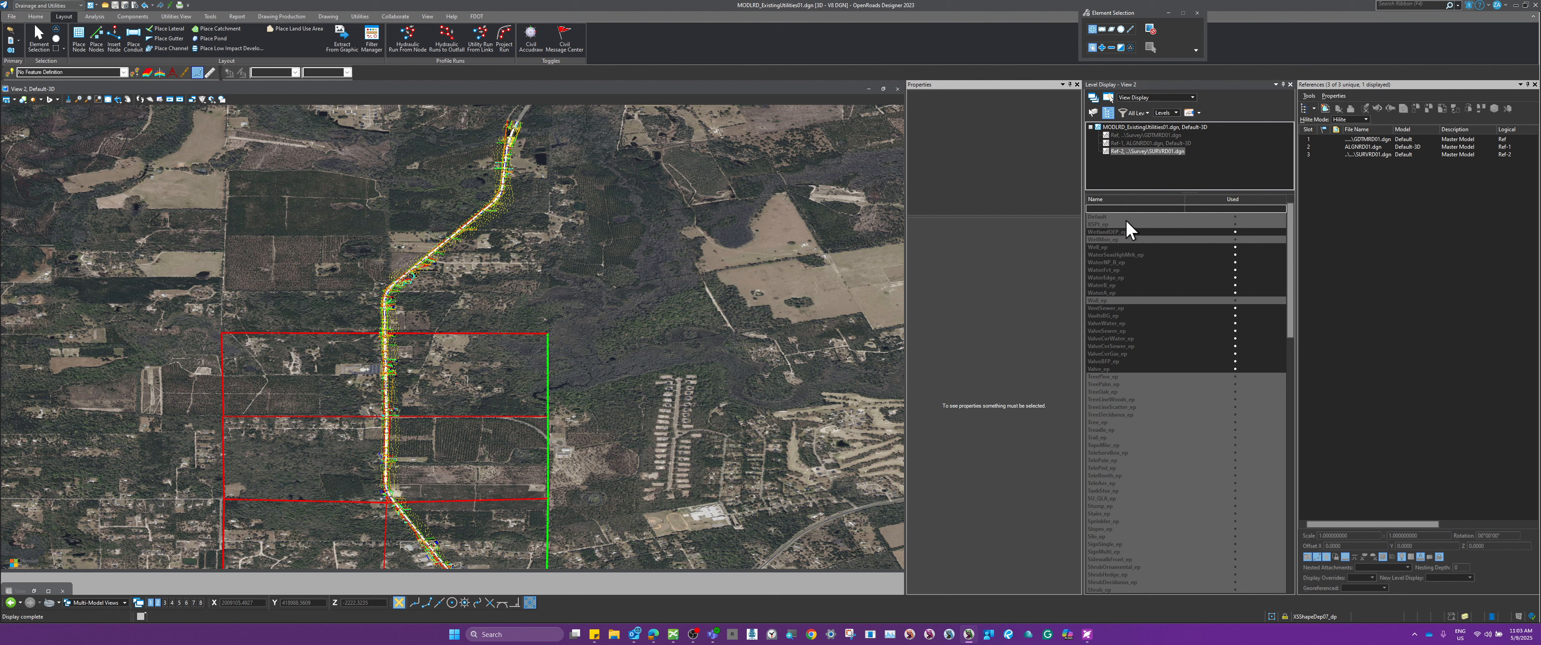
right_click(1149, 278)
left_click(1175, 328)
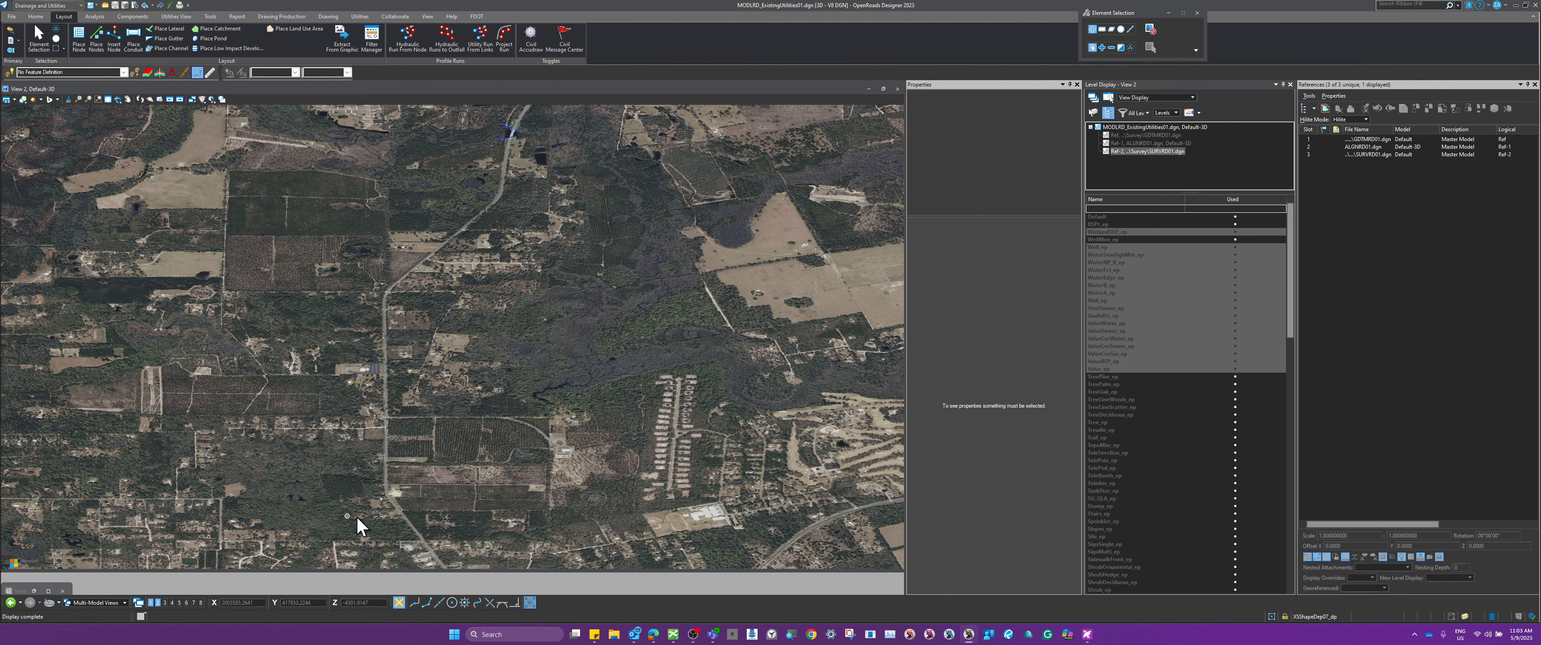
Use Level Off to hide the WaterEdge_ep and WetlandDEP_ep lines crossing the road at the bridge.
scroll(515, 323, "up", 8)
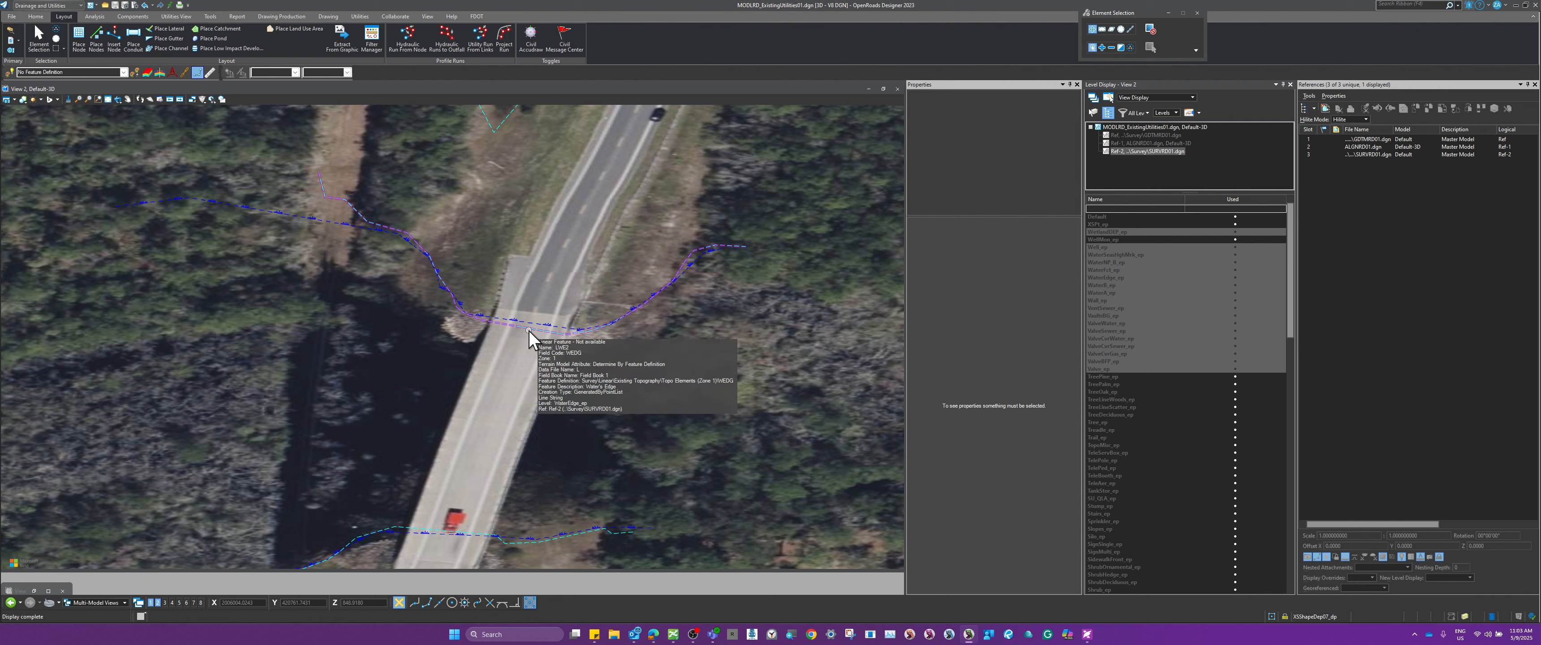
right_click(525, 378)
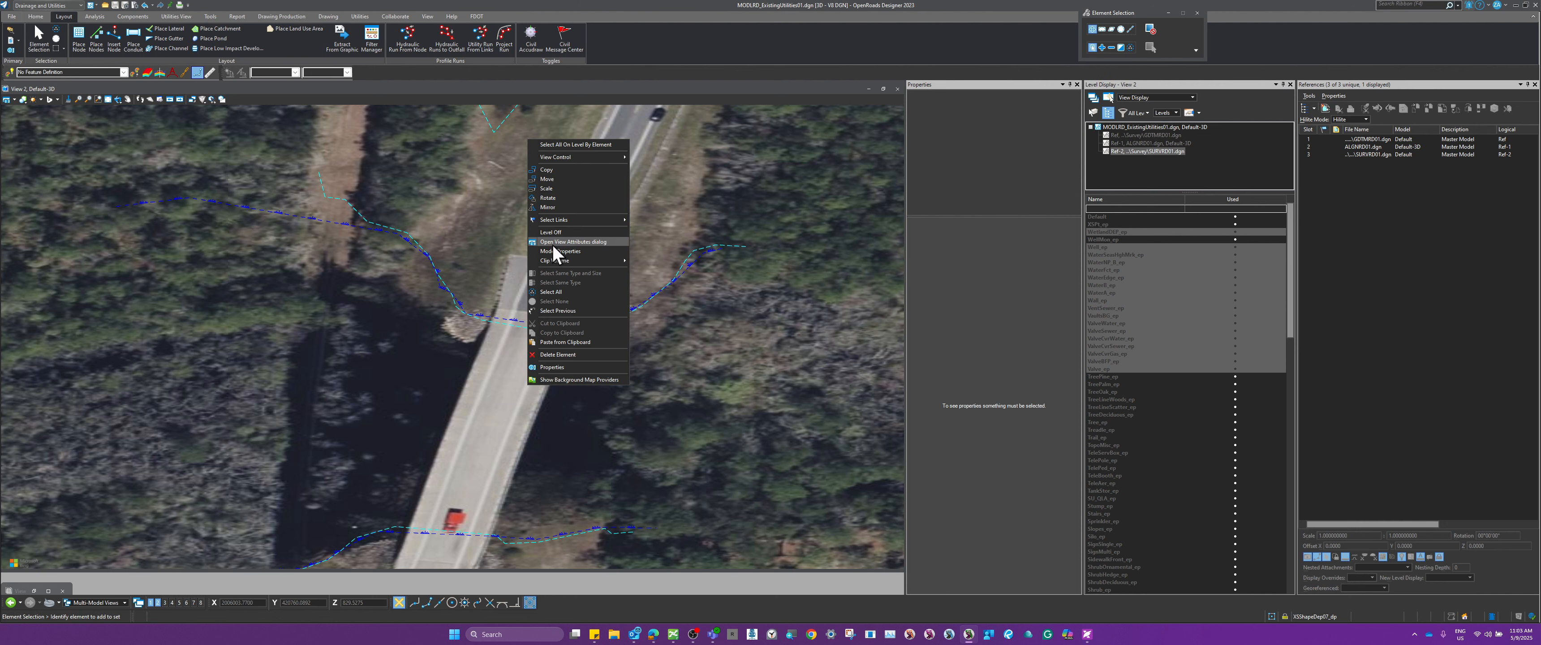
left_click(551, 233)
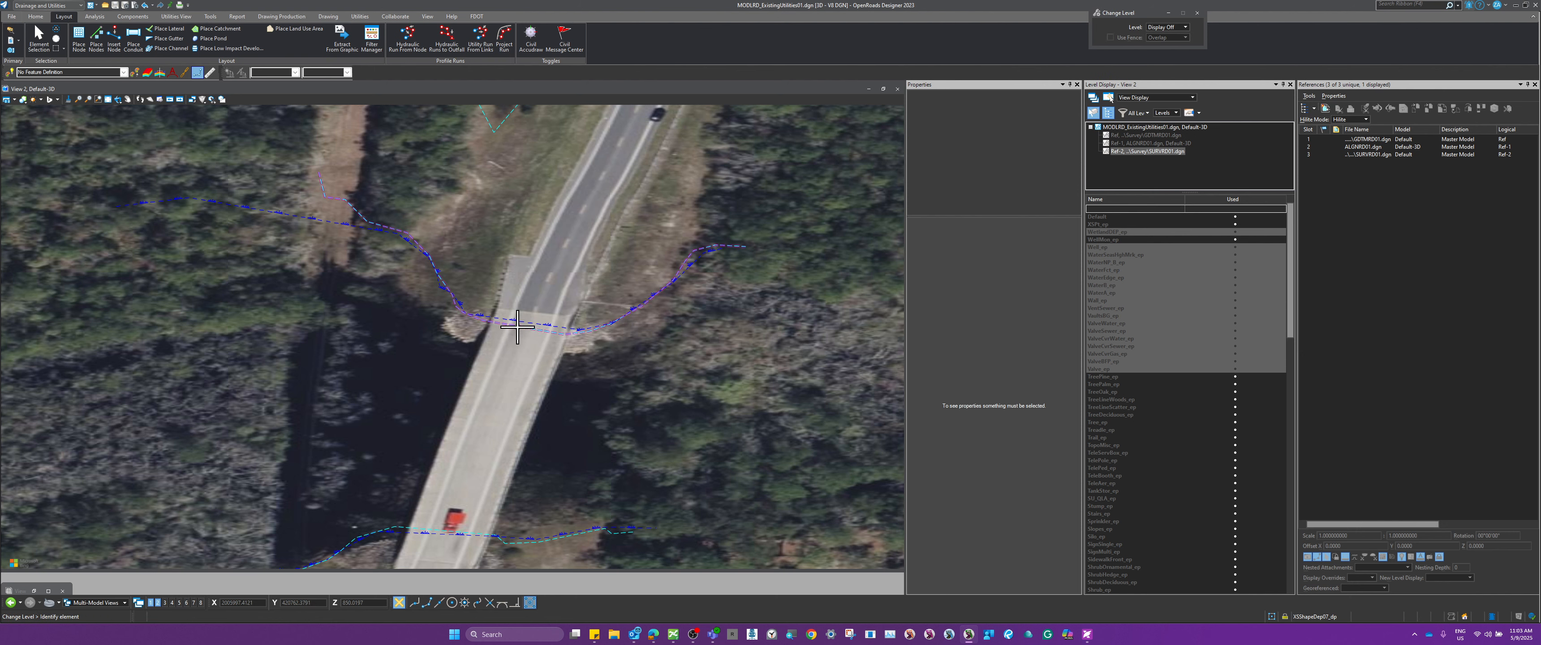
left_click(520, 322)
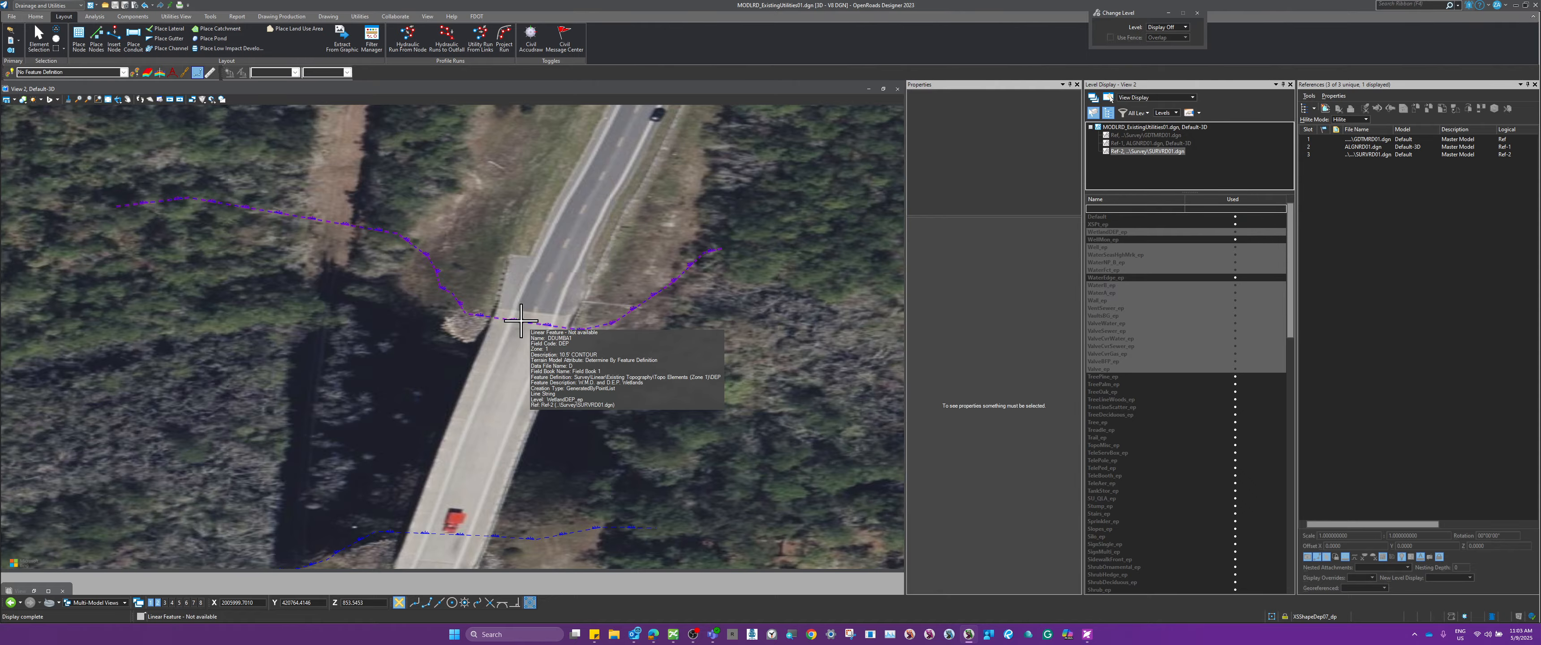
scroll(521, 322, "down", 4)
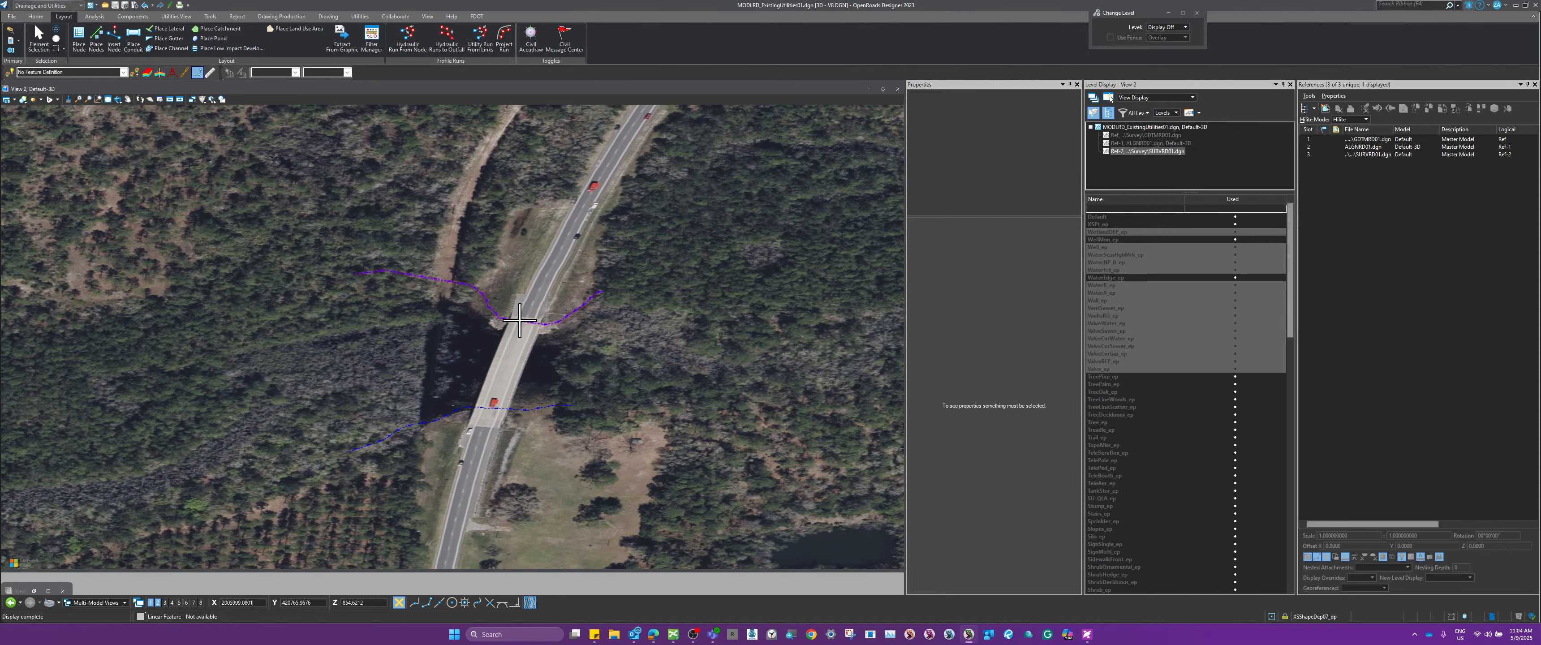
left_click(517, 323)
Inspect the remaining magenta and blue utility lines around the intersection near the football field and leave the Level Off command.
scroll(485, 255, "down", 2)
scroll(485, 254, "up", 6)
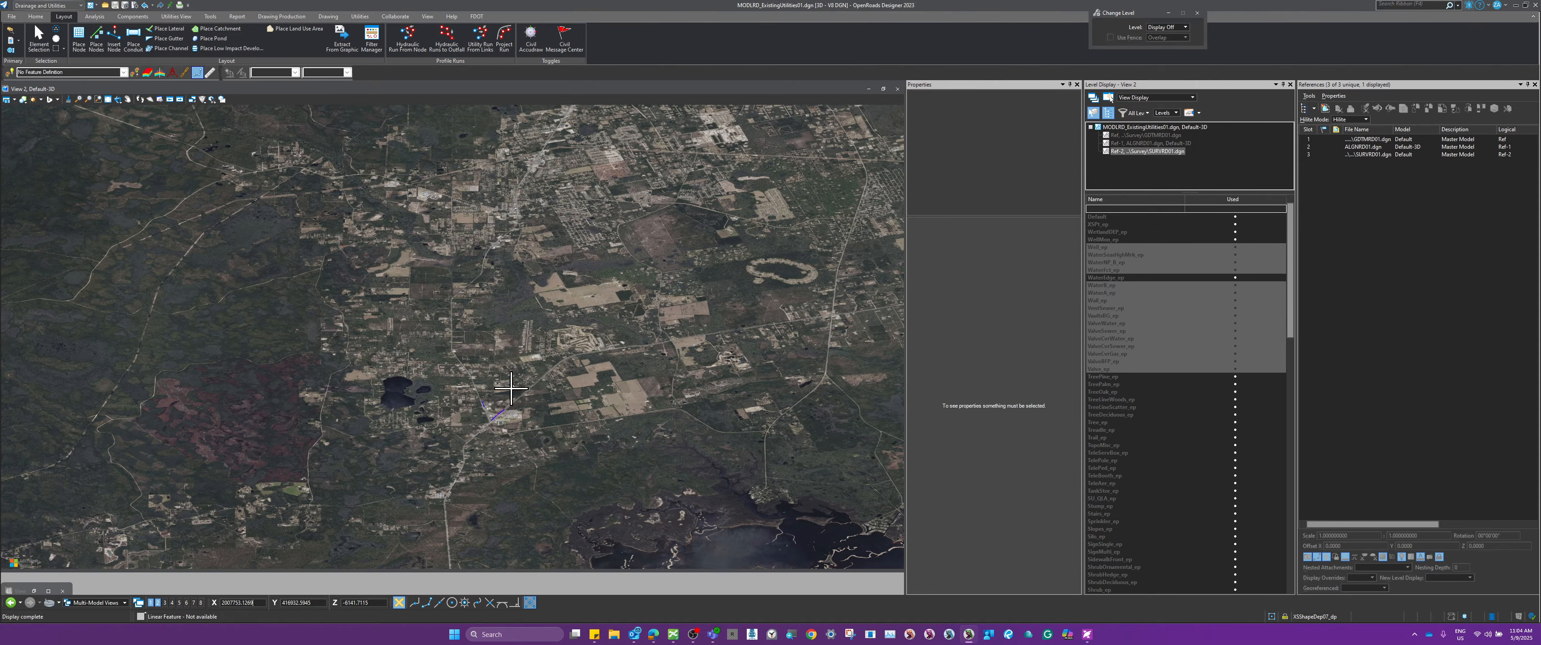
scroll(482, 387, "up", 3)
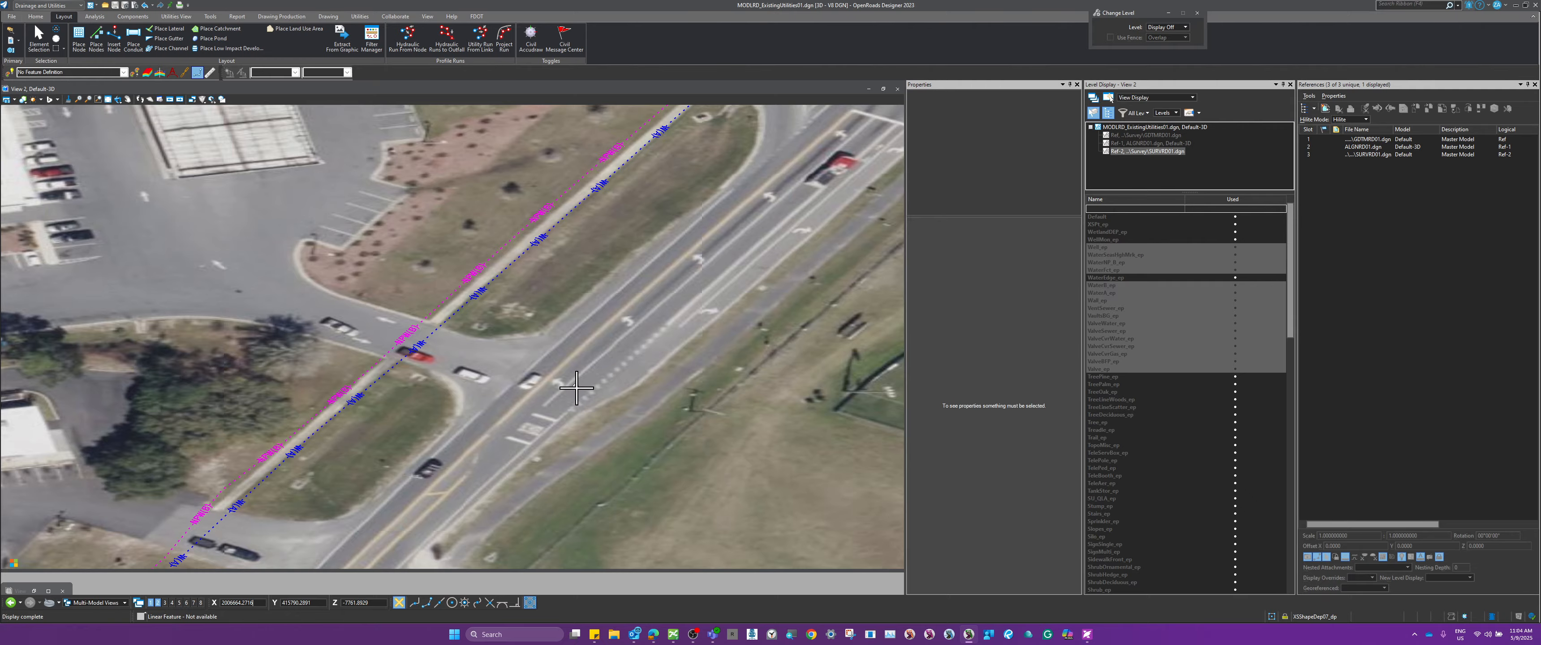
scroll(576, 389, "down", 3)
scroll(574, 405, "down", 2)
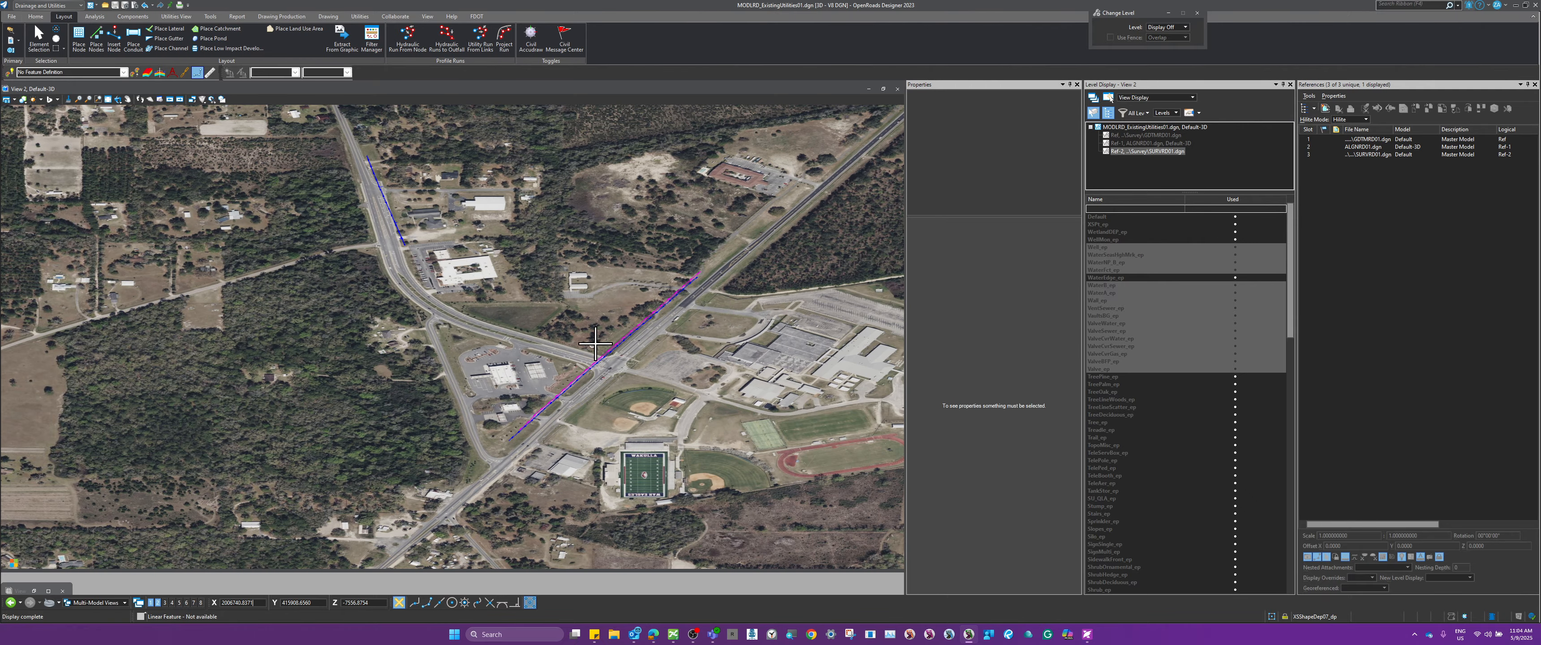
scroll(595, 342, "up", 6)
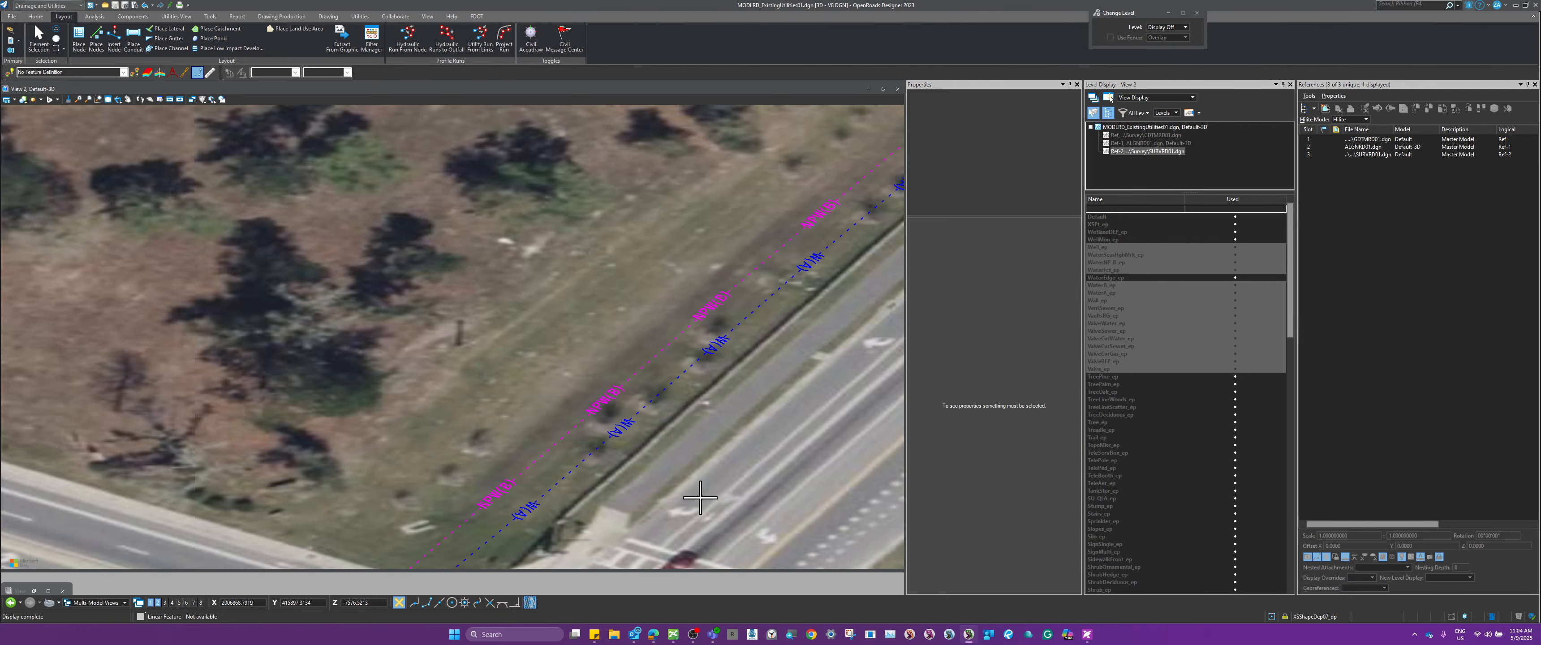
scroll(676, 388, "down", 3)
left_click(43, 30)
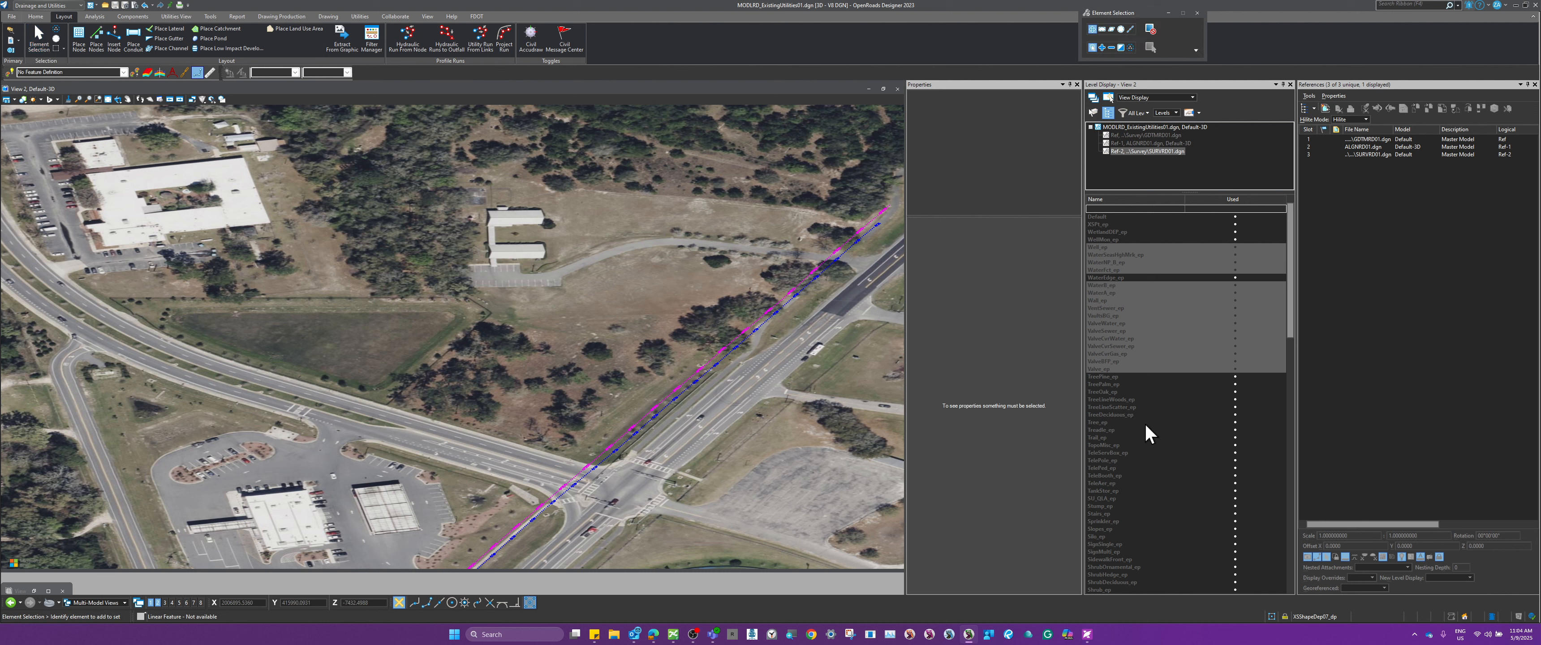
Invert the level display of SURVRD01.dgn and use Level Off on the green S(B) sewer line among the trees beside the road.
left_click(1123, 392)
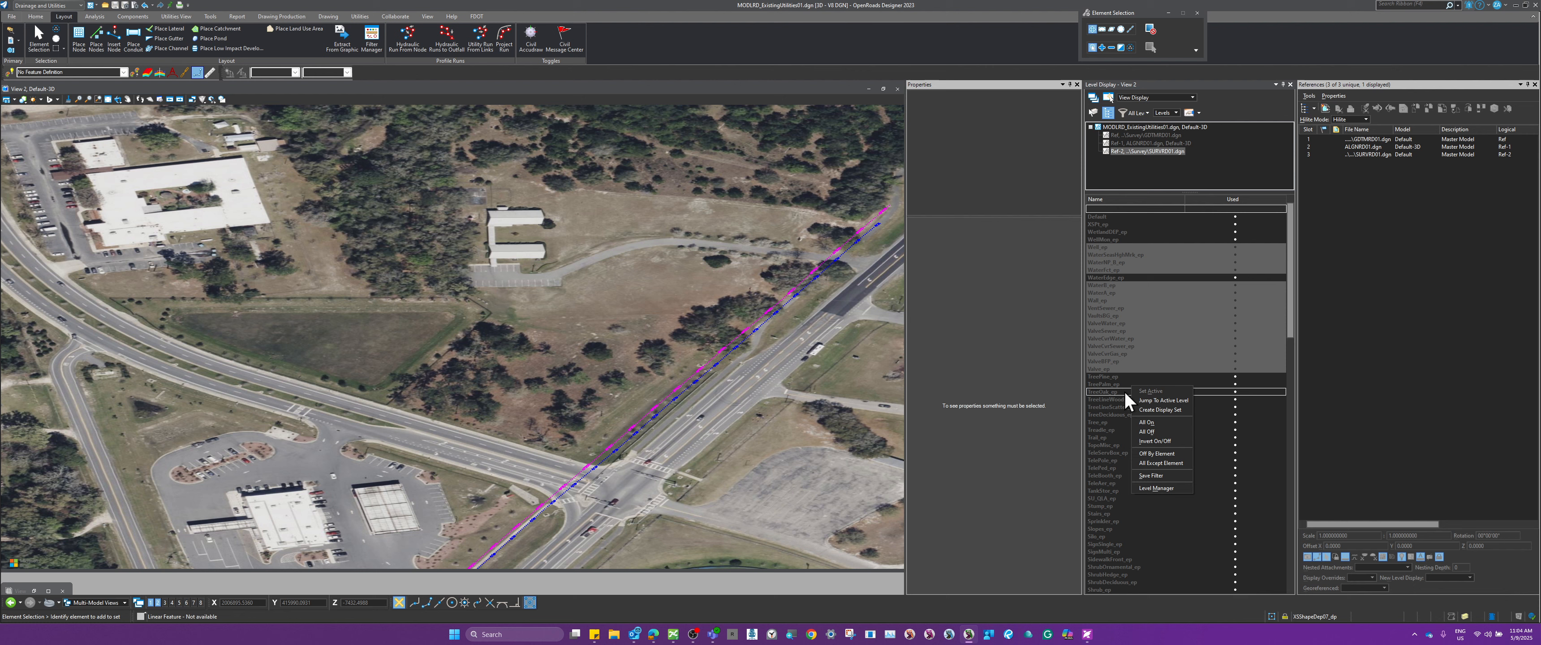
left_click(1165, 438)
scroll(682, 365, "up", 4)
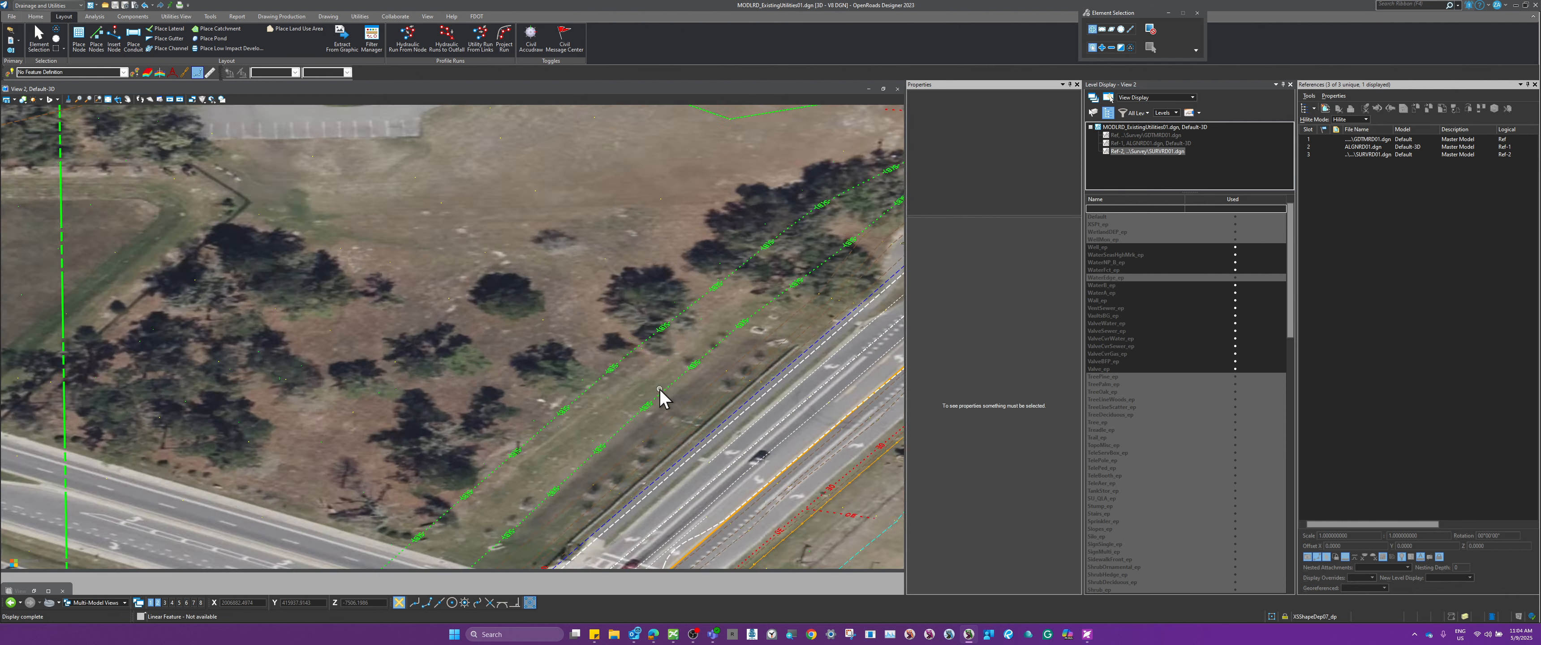
right_click(706, 285)
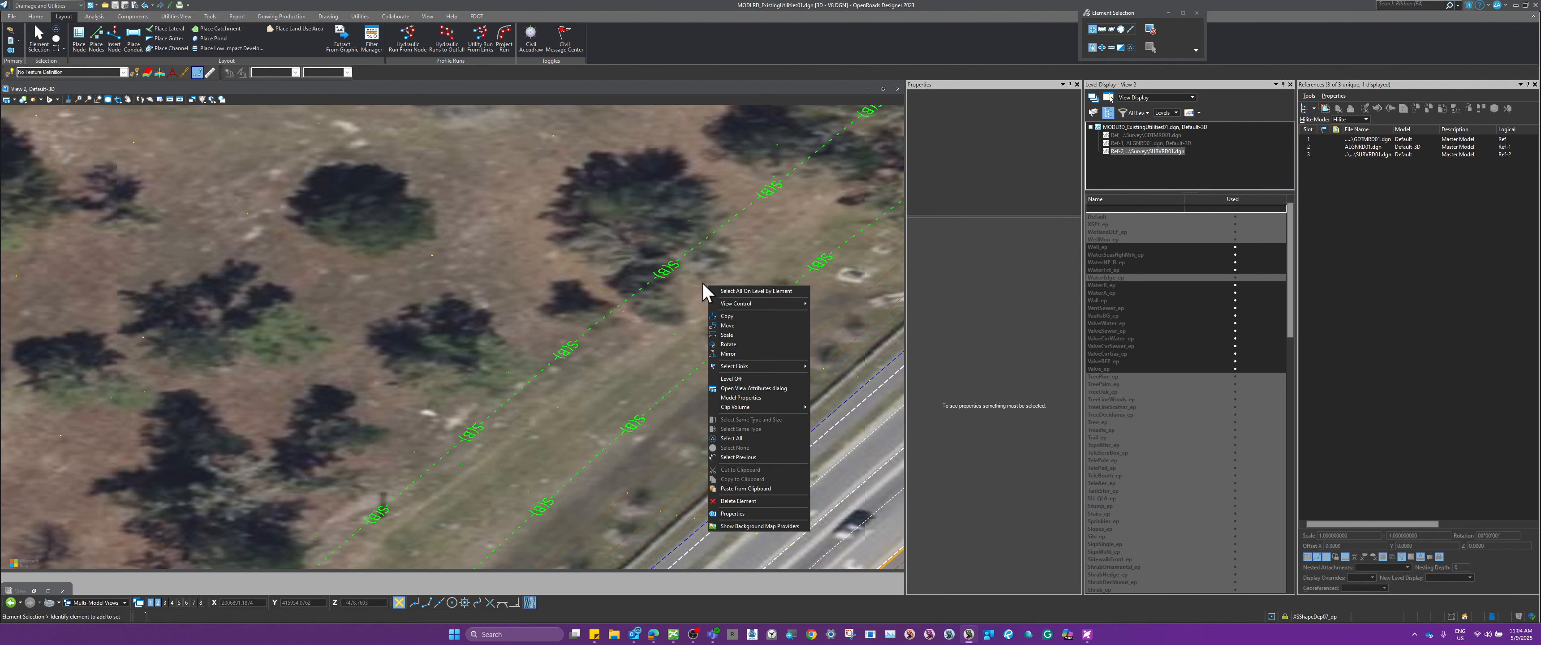
left_click(740, 379)
left_click(658, 269)
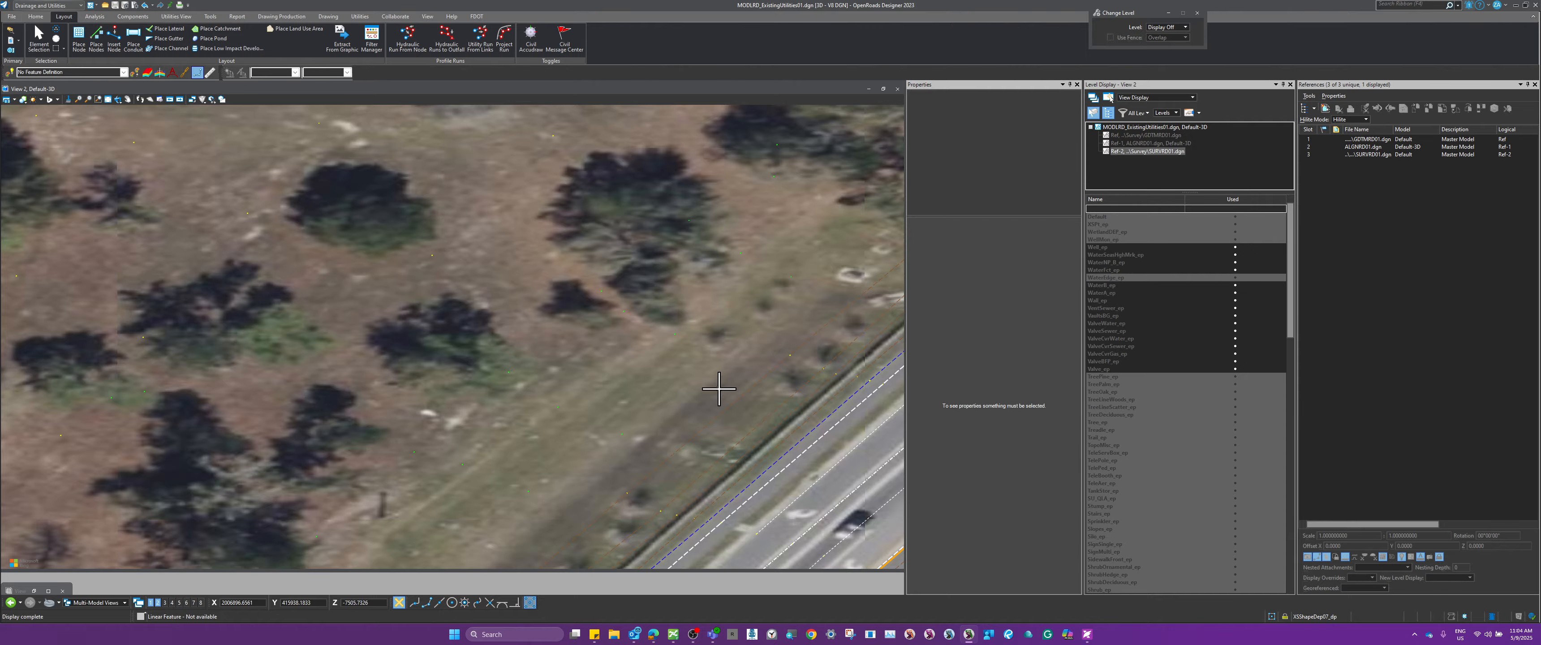
Check the road junction for remaining utility lines, then invert the level display again to show only the isolated utilities.
scroll(710, 378, "down", 5)
scroll(362, 313, "up", 8)
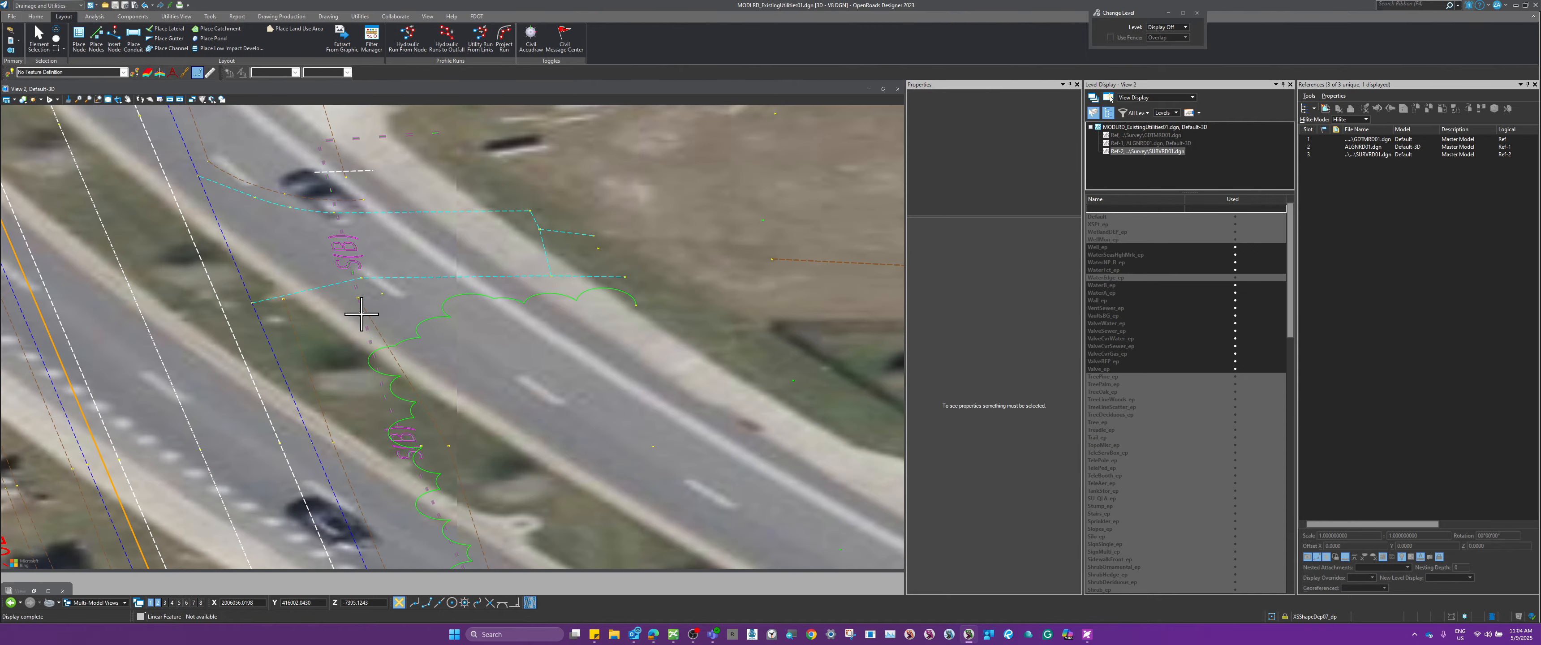
scroll(362, 313, "down", 5)
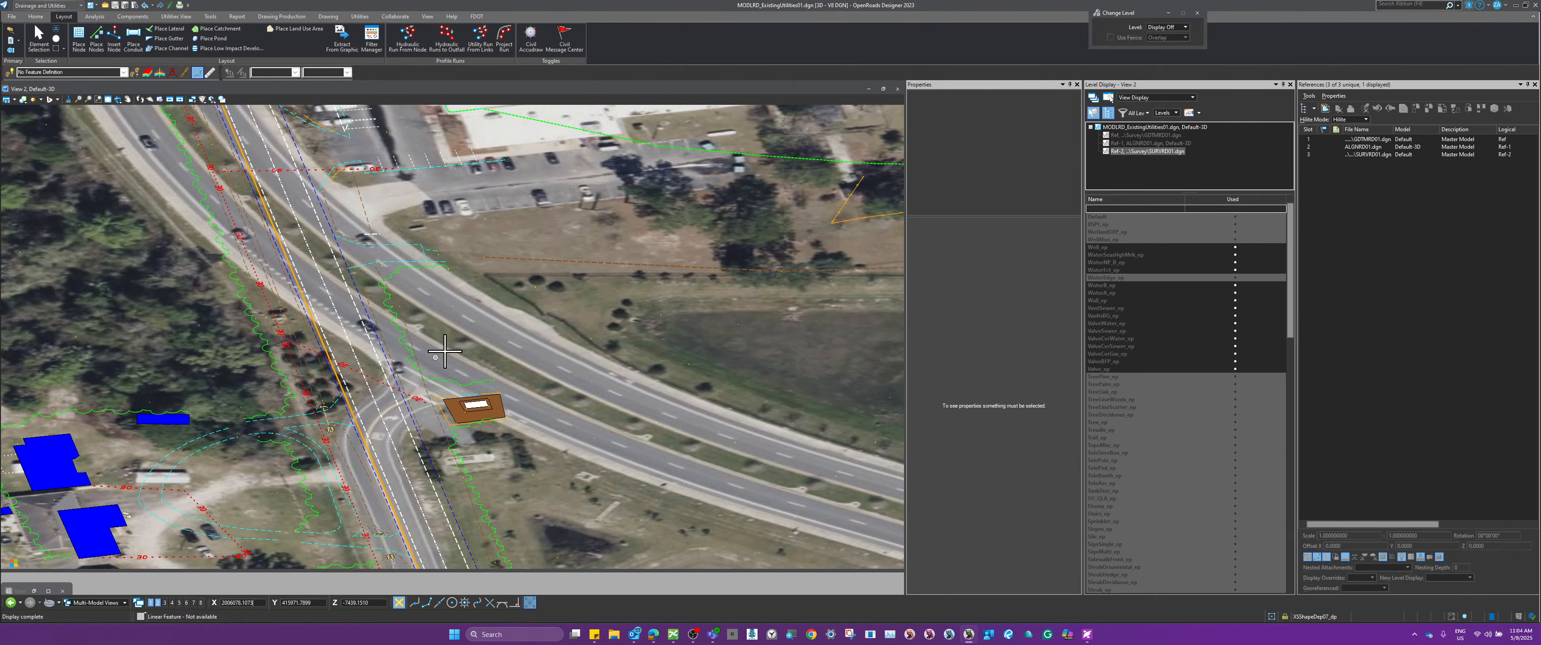
scroll(459, 430, "up", 4)
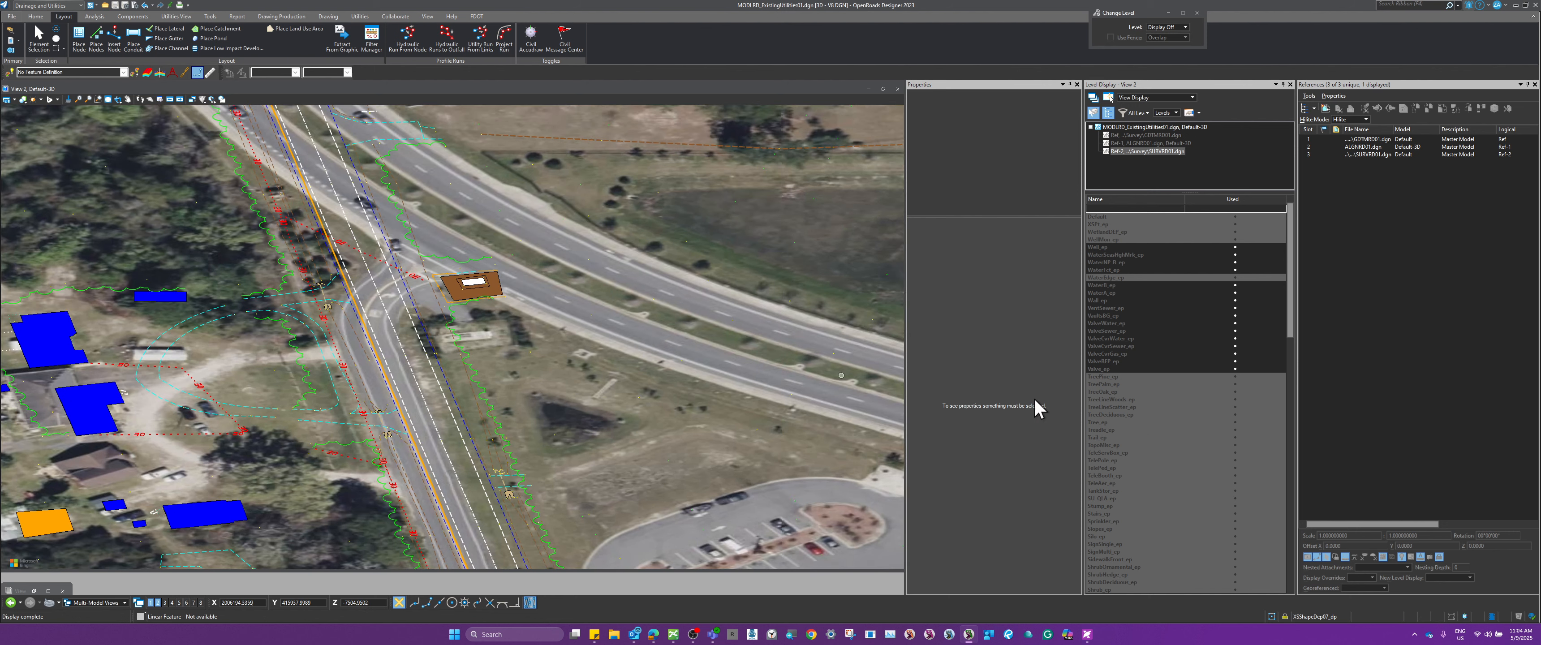
right_click(1151, 338)
left_click(1179, 389)
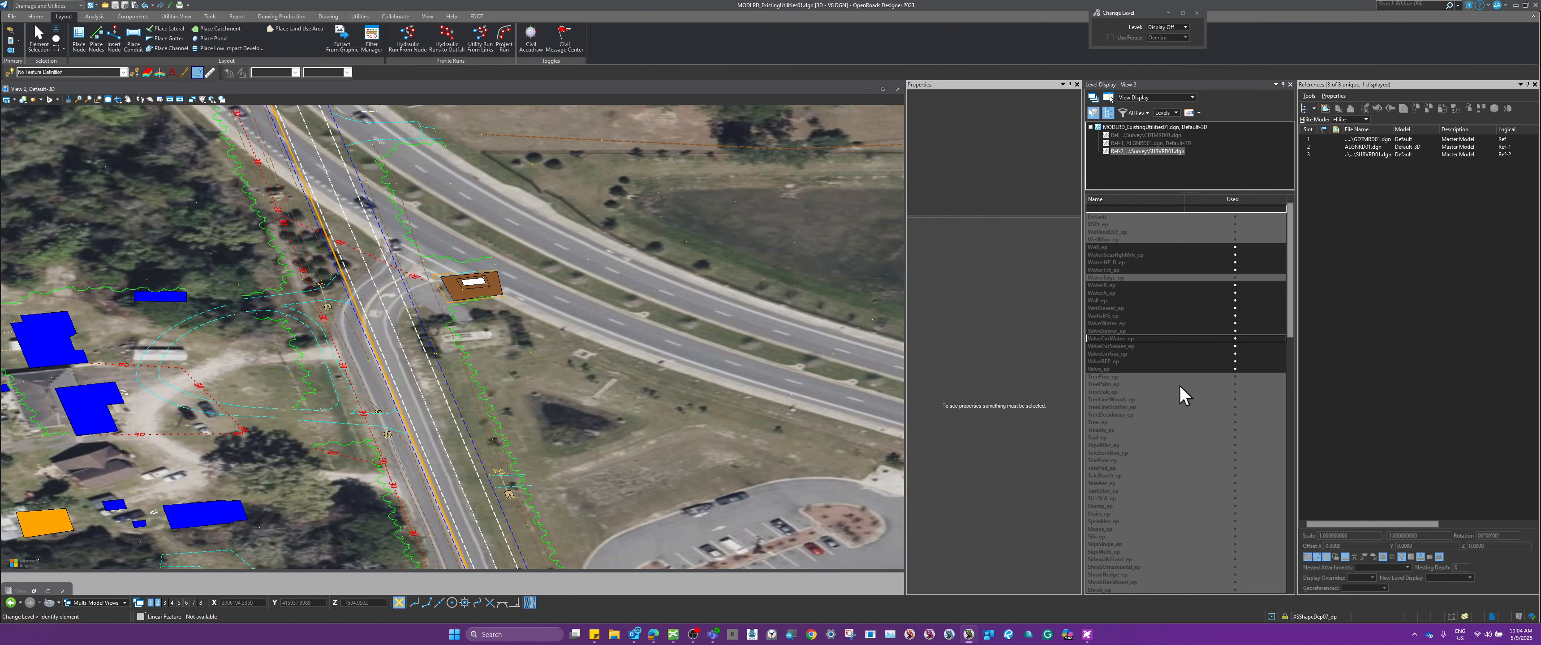
scroll(370, 310, "down", 6)
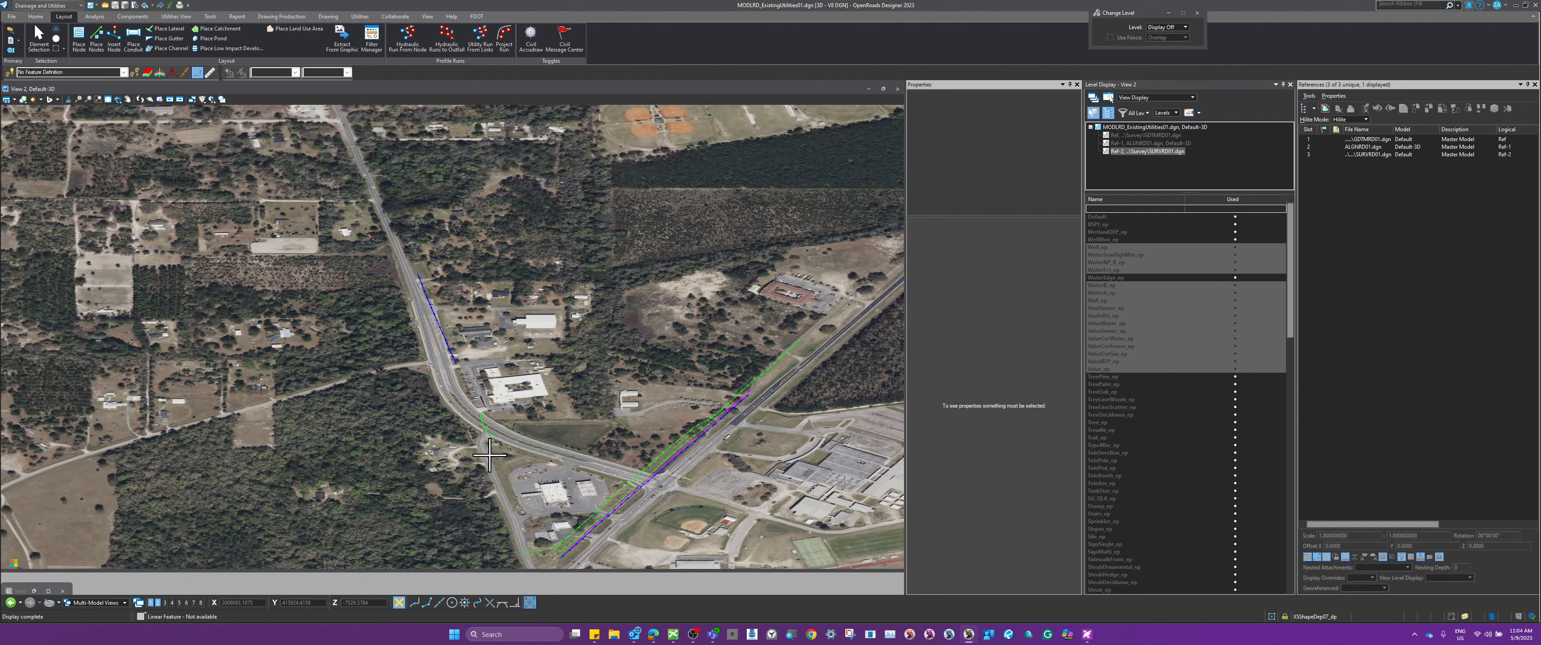
scroll(527, 512, "up", 1)
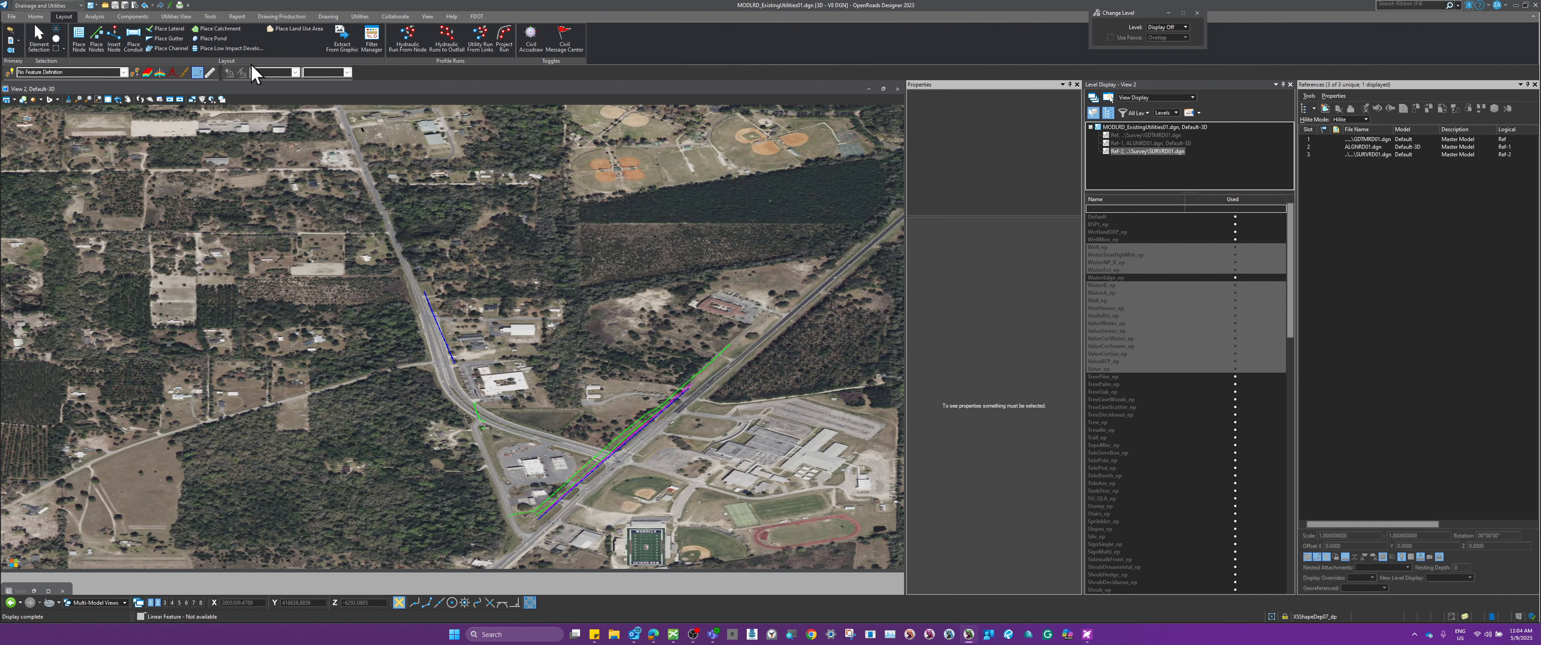
left_click(344, 38)
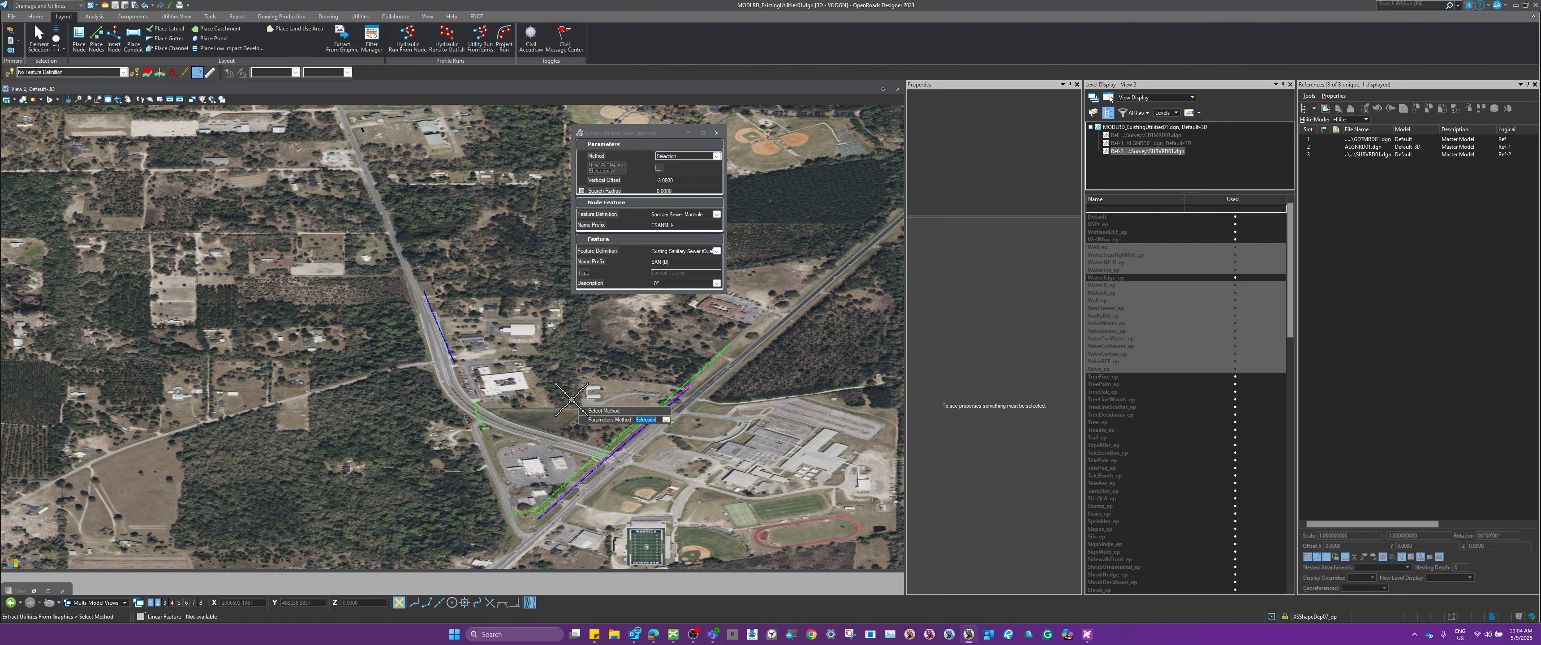
scroll(437, 335, "up", 5)
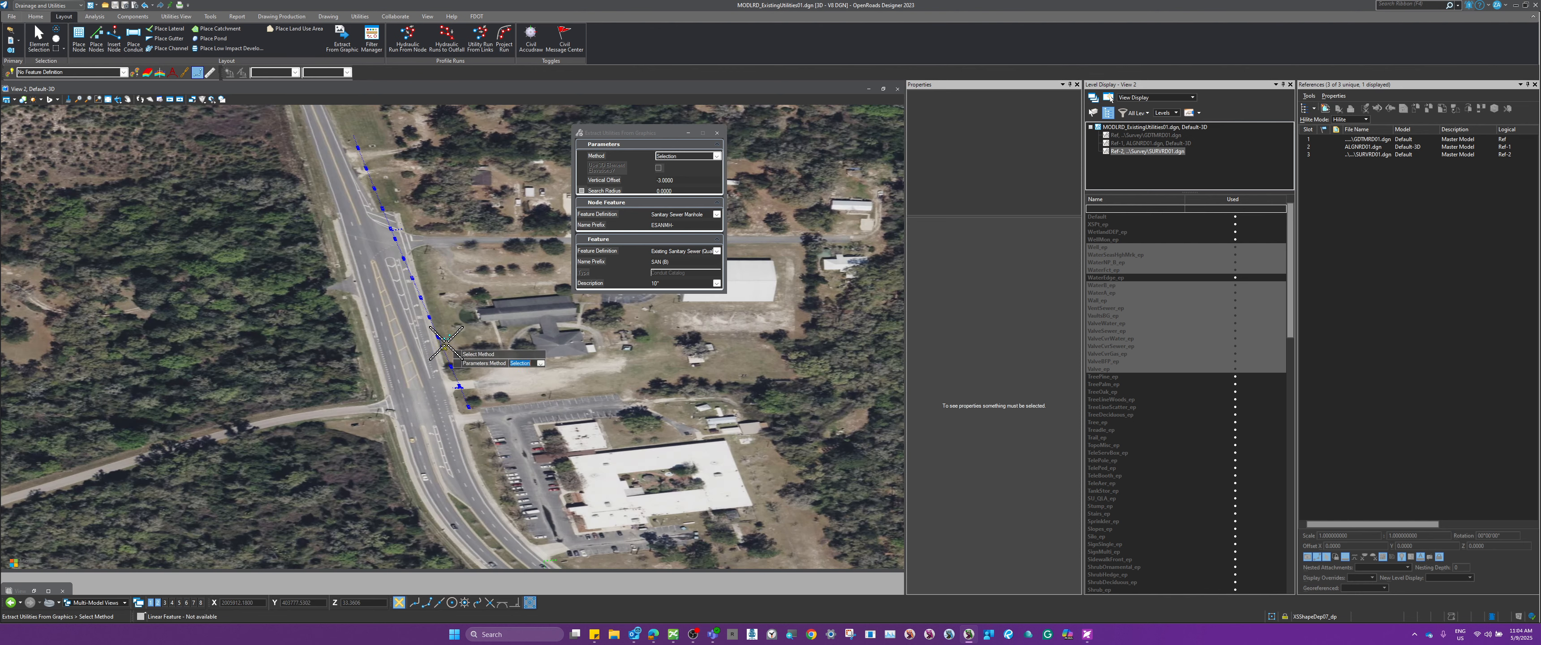
scroll(437, 335, "down", 5)
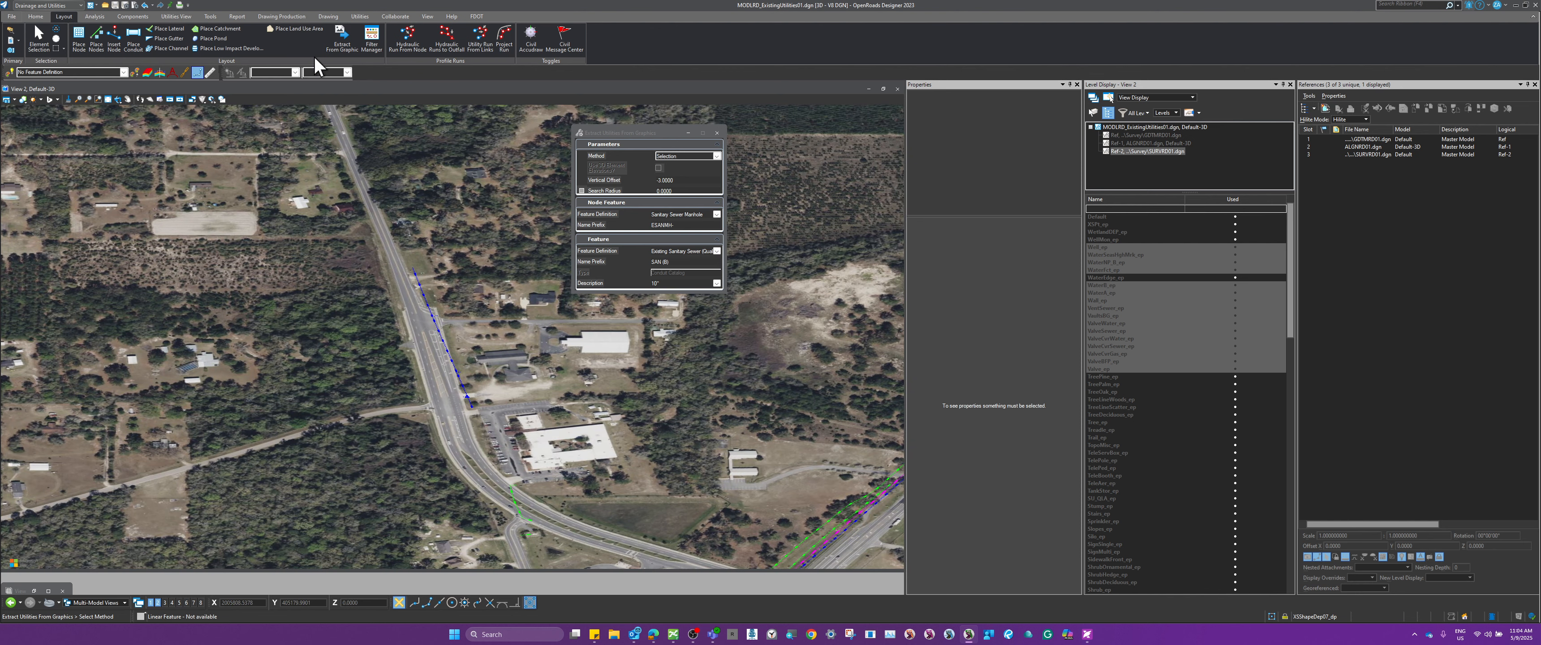
Select the group of water lines along the curved road and add the water line running along the diagonal road.
left_click(59, 33)
left_click_drag(374, 230, 525, 432)
scroll(450, 352, "down", 5)
scroll(393, 278, "up", 7)
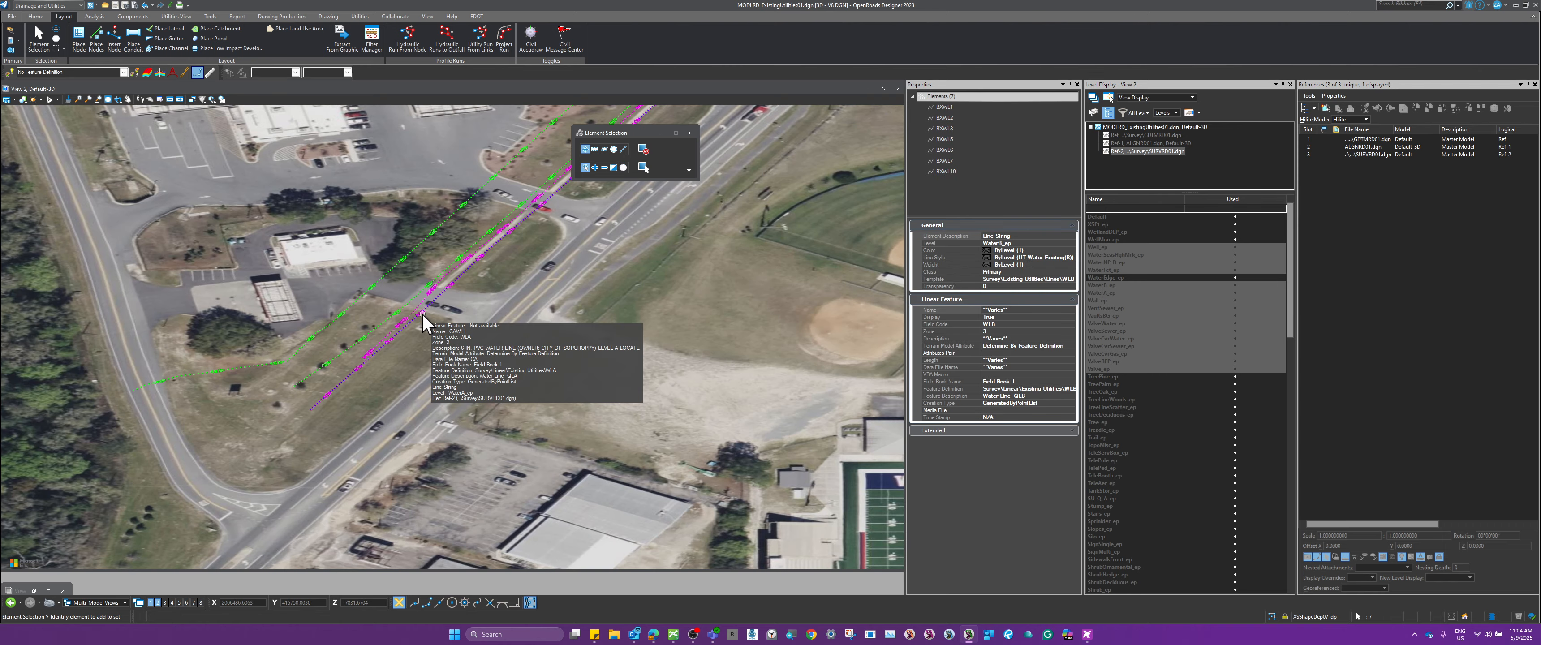
left_click(423, 315)
scroll(435, 463, "down", 4)
scroll(435, 463, "down", 2)
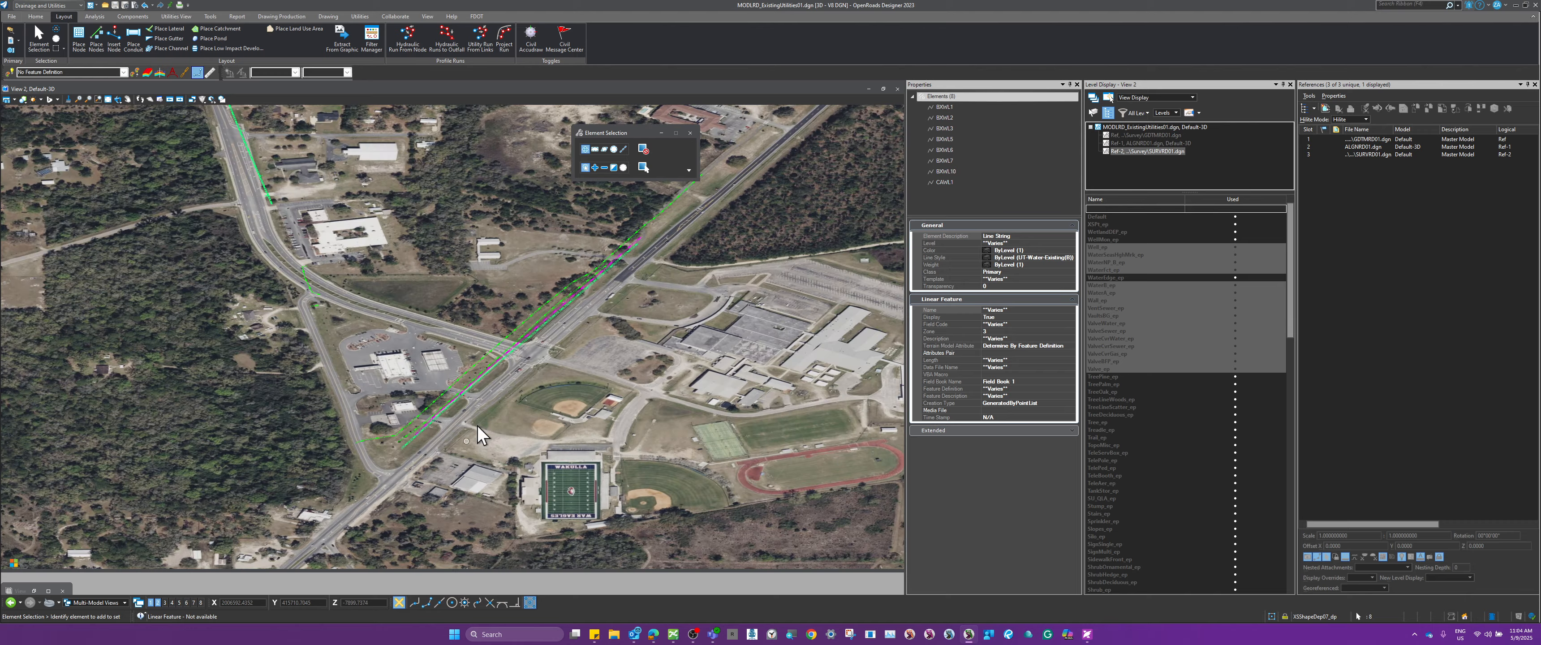
Check the selected water lines, start Extract From Graphics with them and open the vertical offset for editing.
scroll(654, 264, "up", 8)
scroll(590, 362, "up", 6)
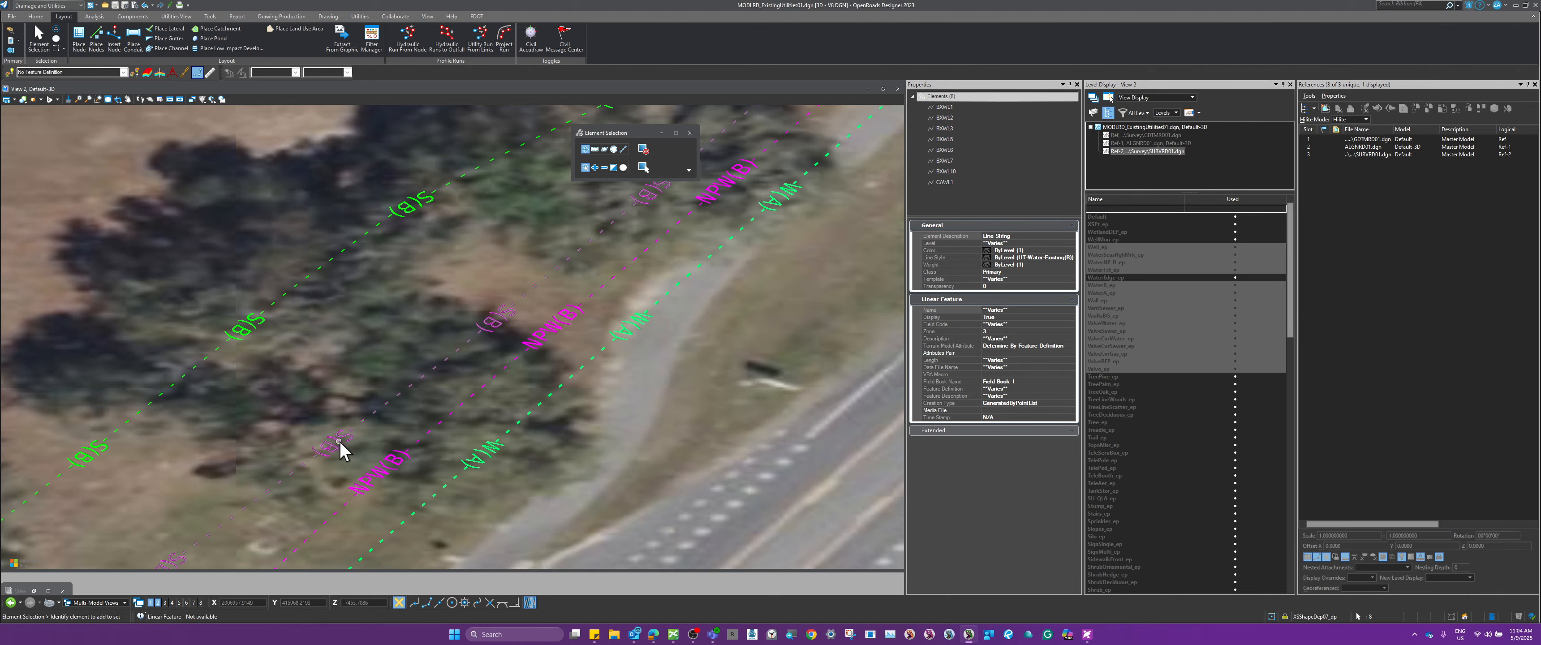
scroll(737, 297, "down", 8)
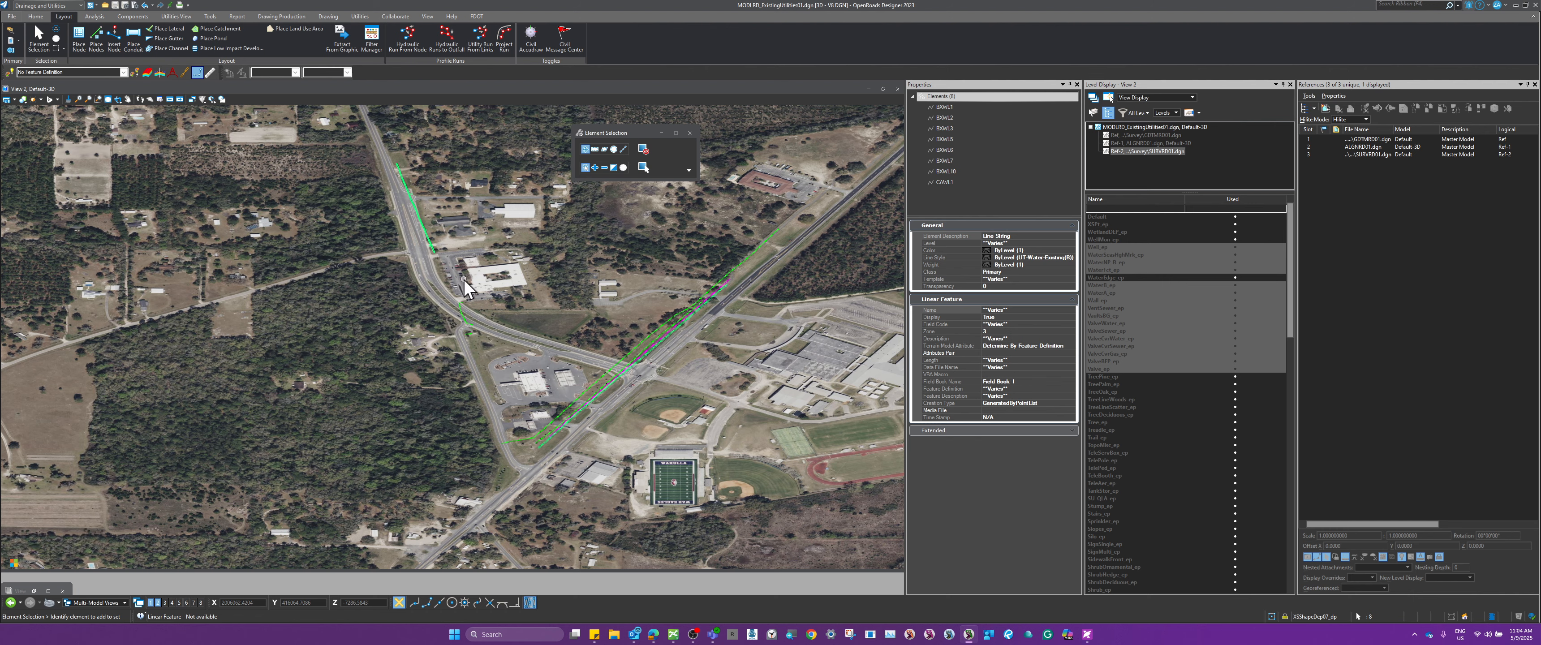
scroll(464, 280, "up", 8)
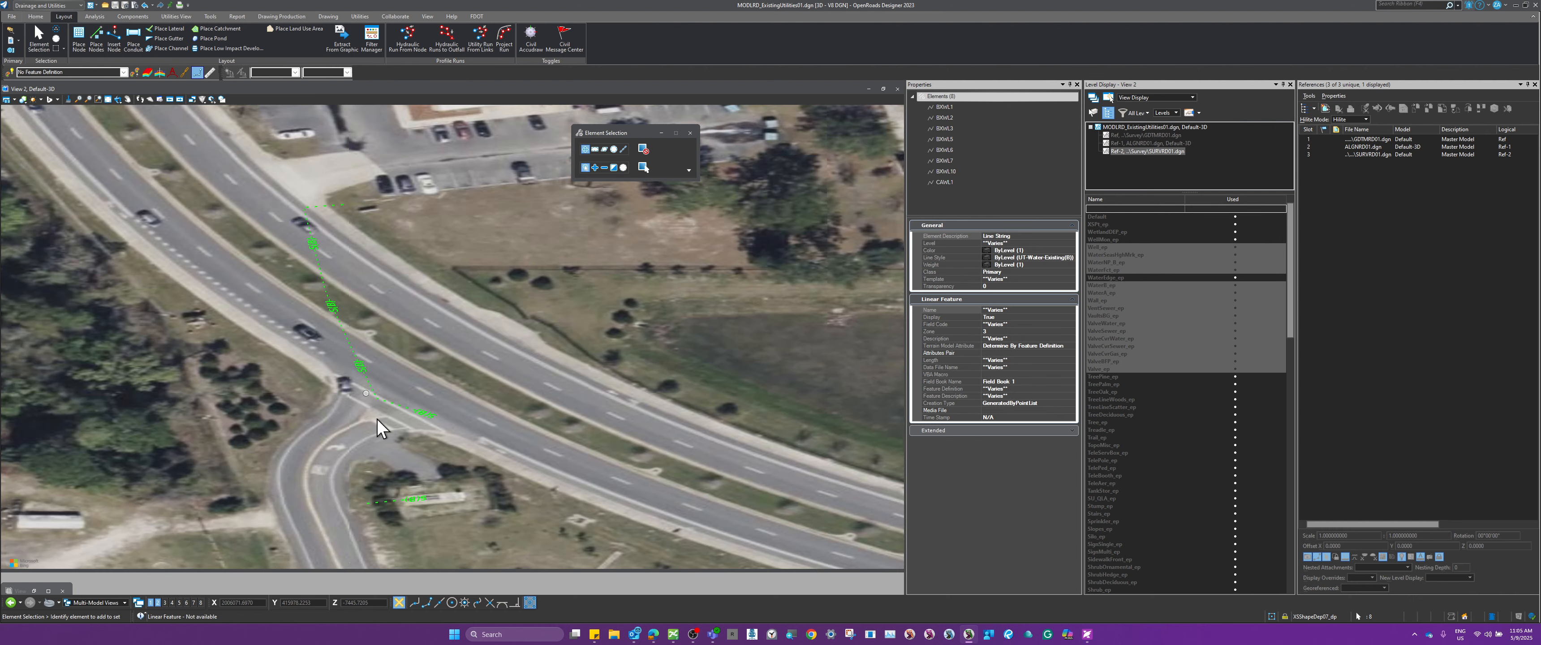
scroll(452, 508, "down", 5)
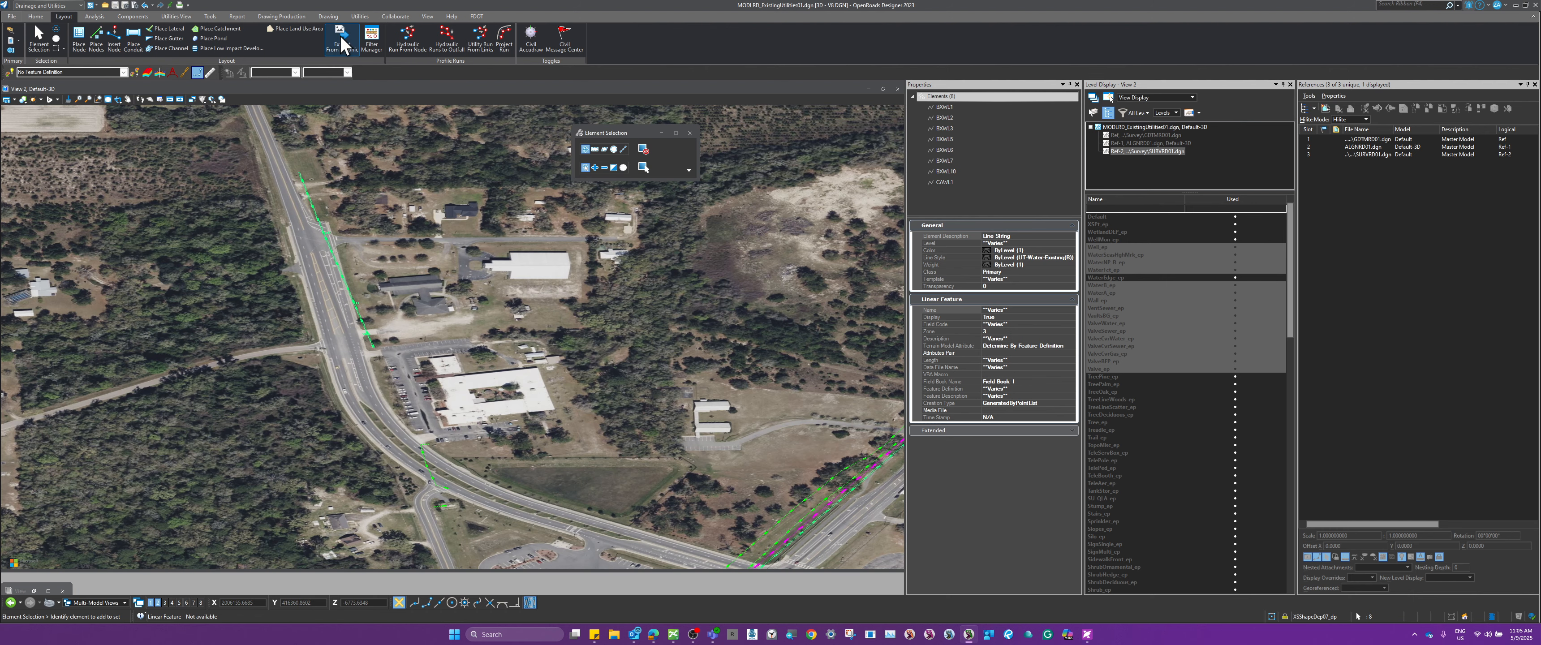
left_click(343, 43)
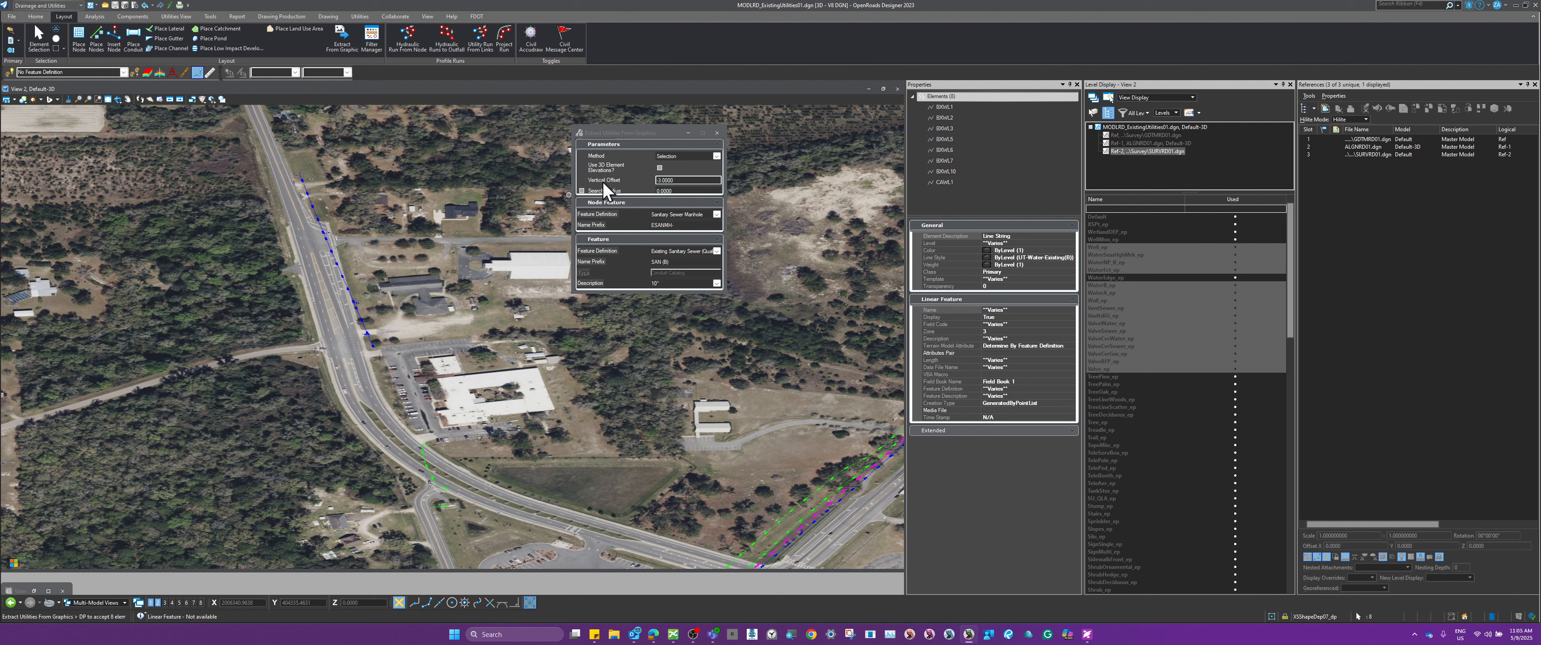
left_click_drag(690, 182, 664, 181)
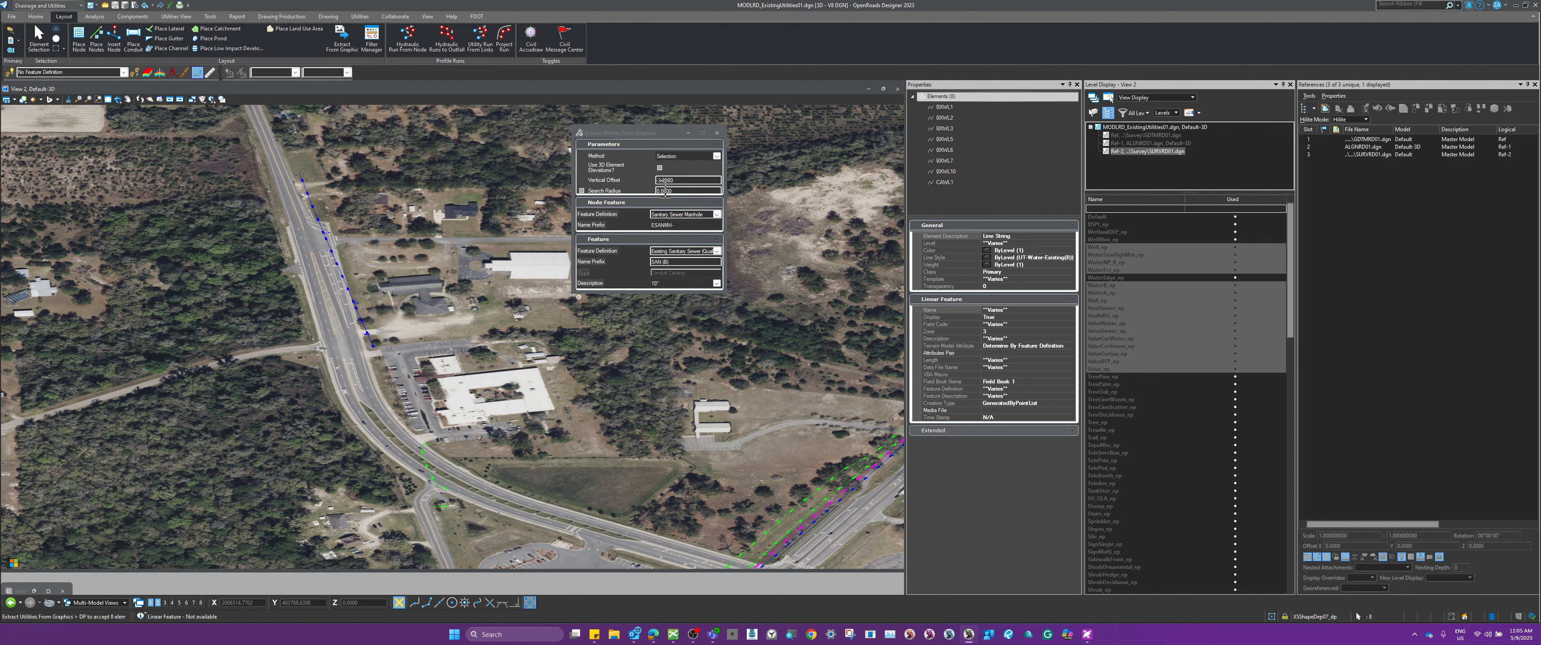
left_click(716, 251)
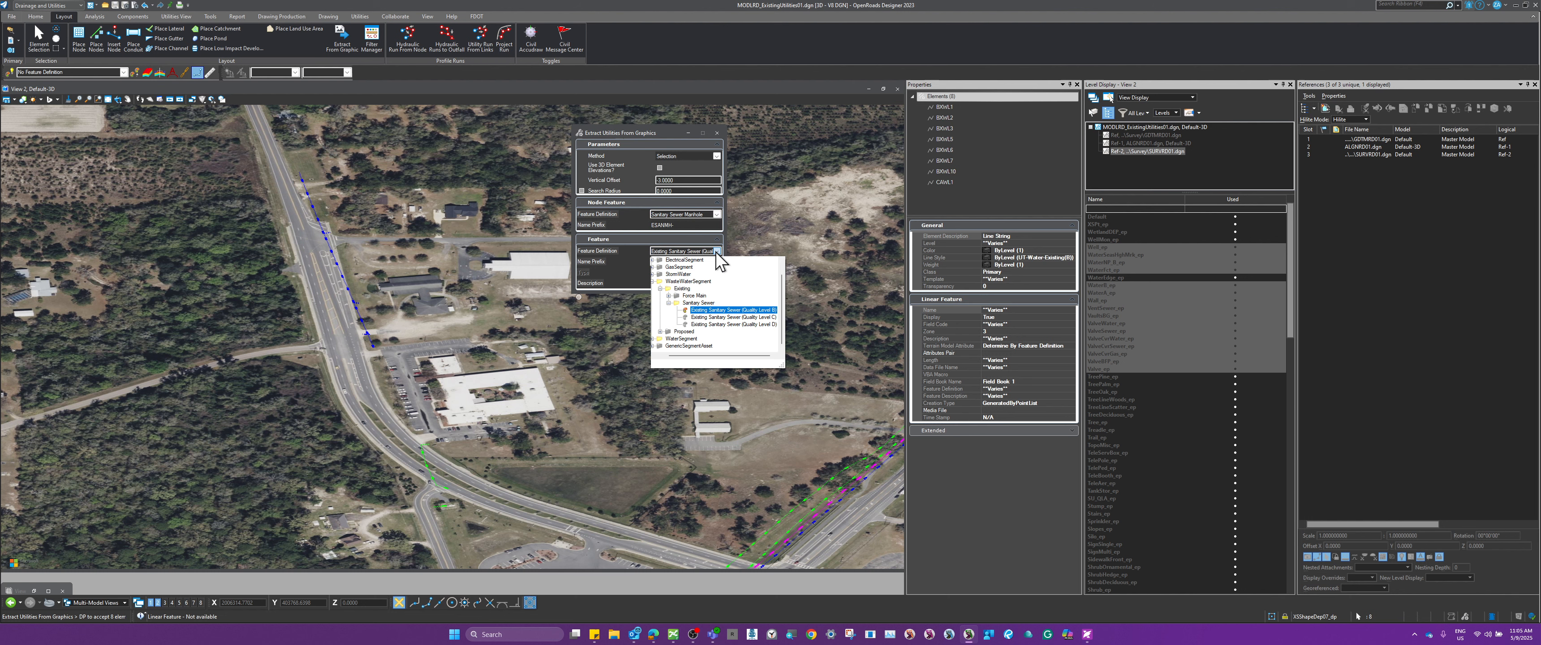
left_click(669, 303)
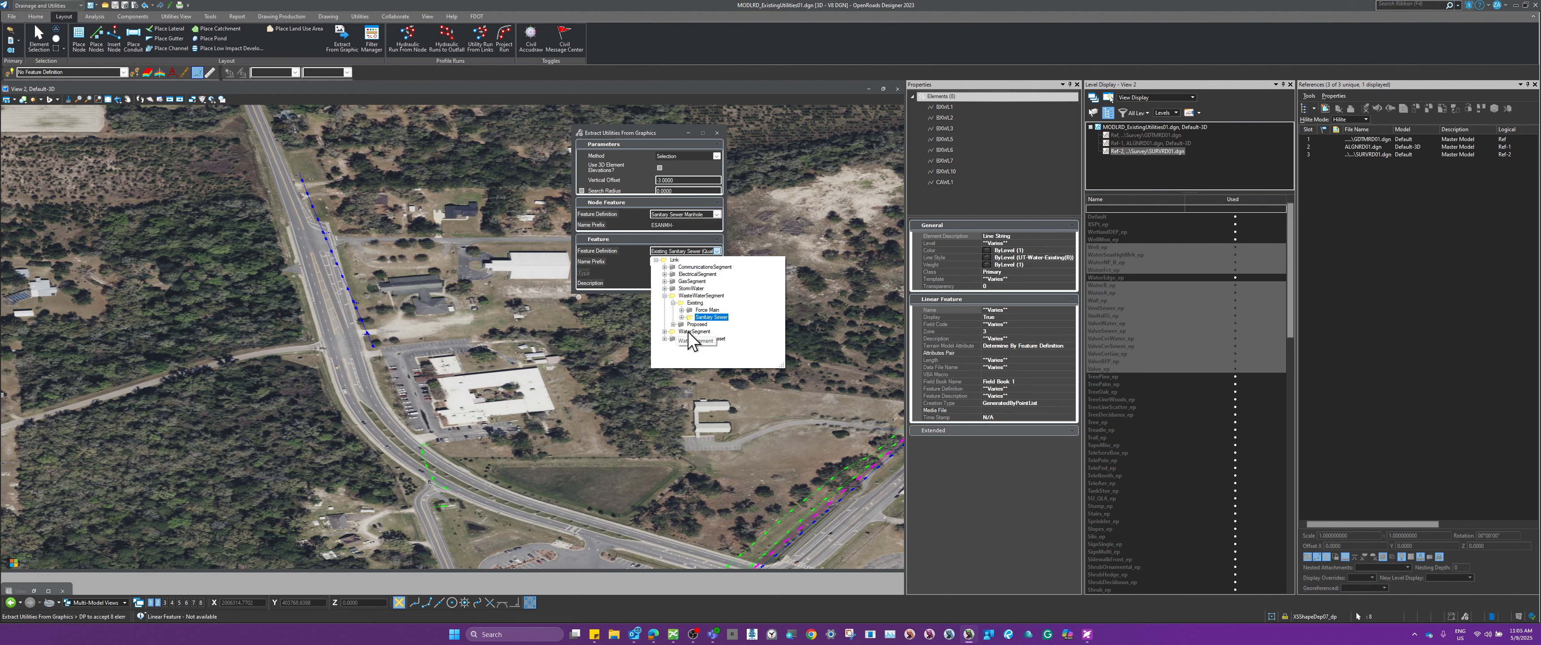
left_click(665, 332)
left_click(674, 339)
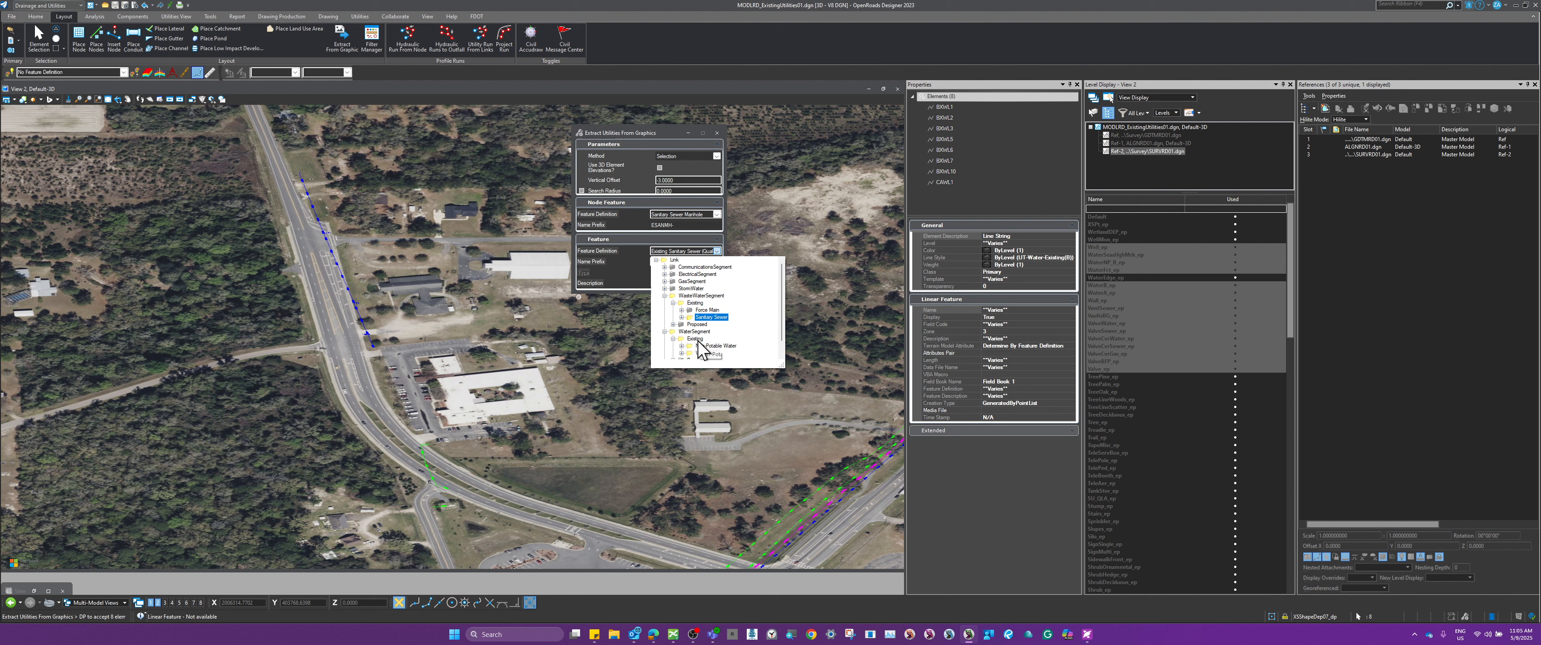
left_click(681, 353)
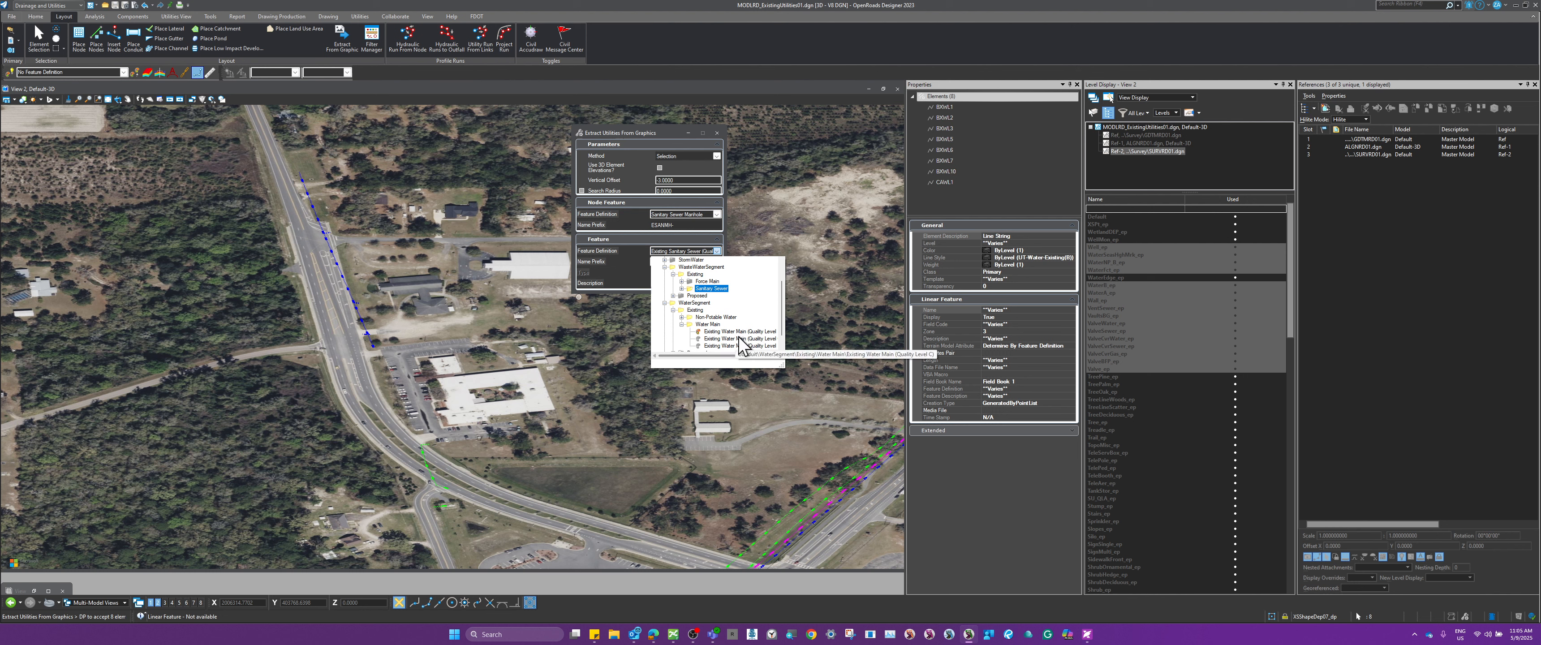
left_click(775, 355)
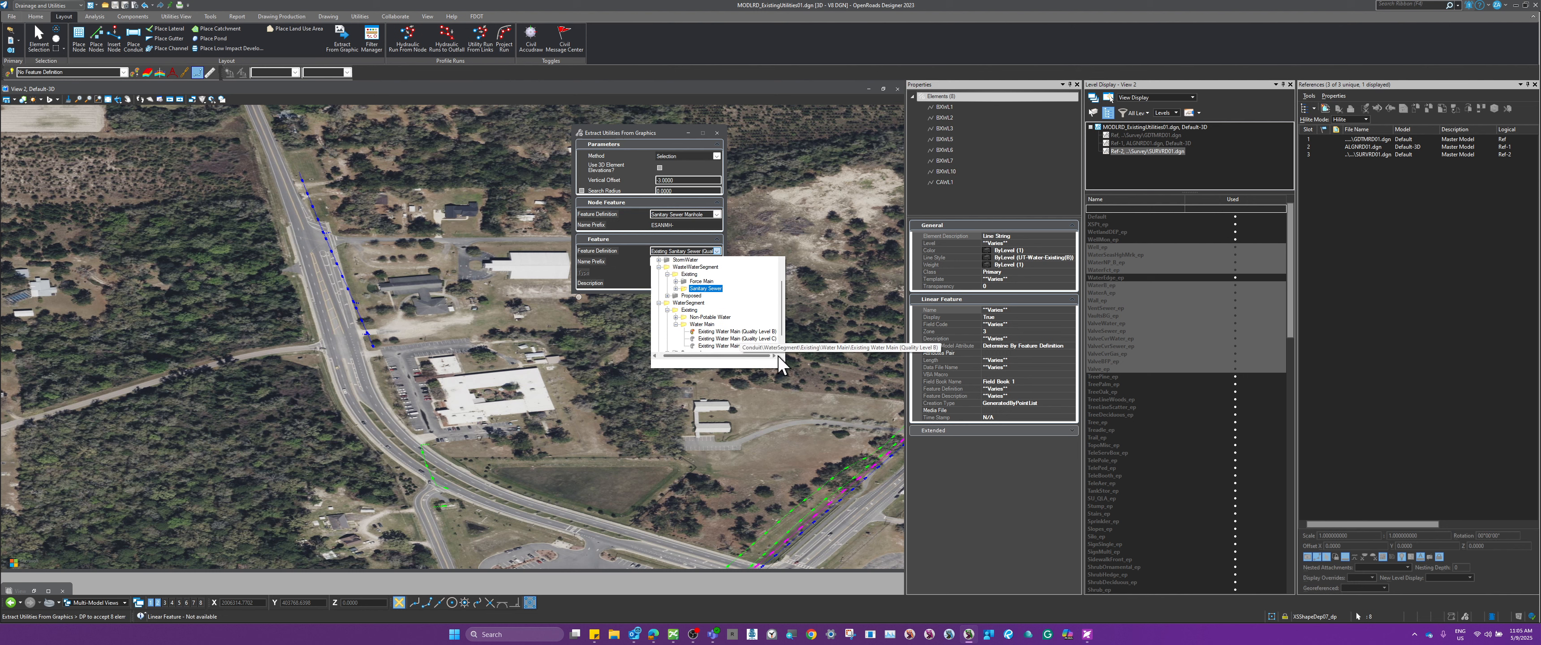
left_click(717, 250)
left_click(718, 251)
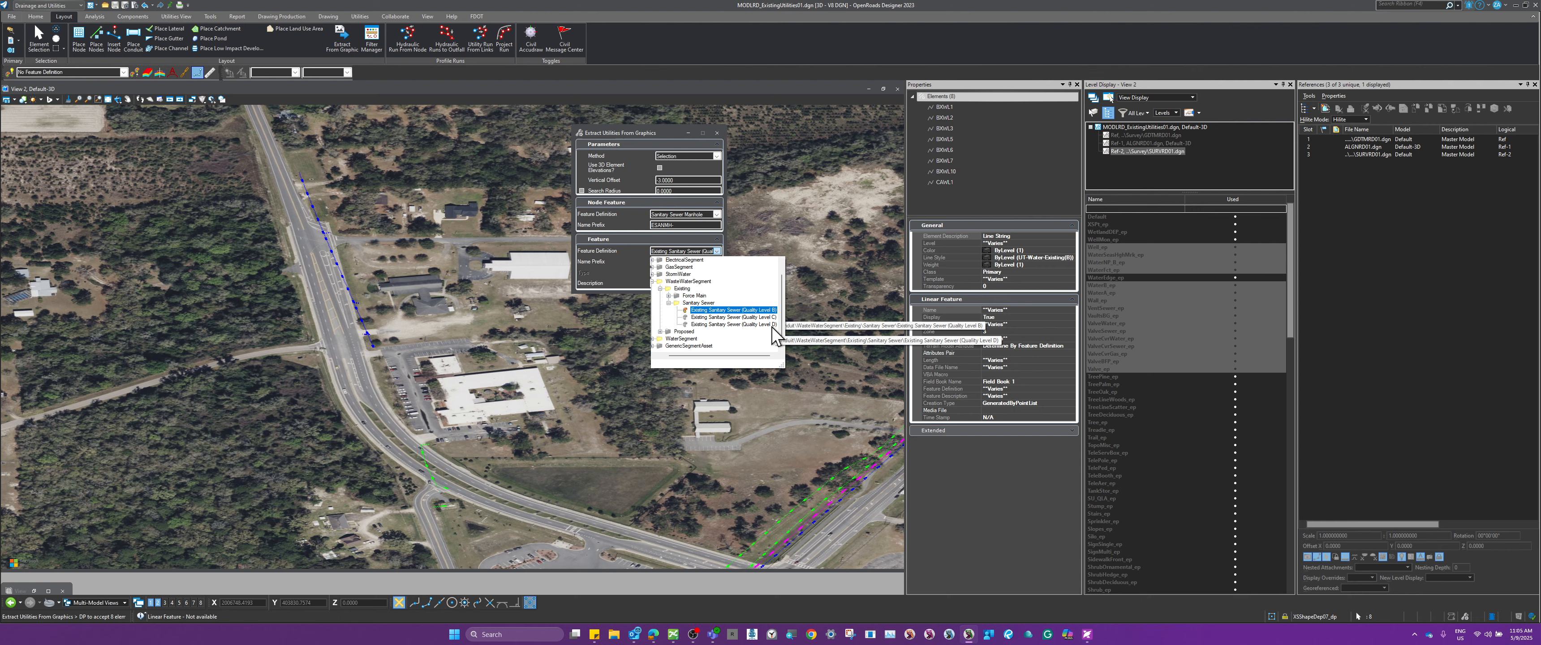
Check the quality-level labels on the selected water lines and set the conduit feature definition to Existing Water Main (Quality Level B).
scroll(340, 252, "up", 8)
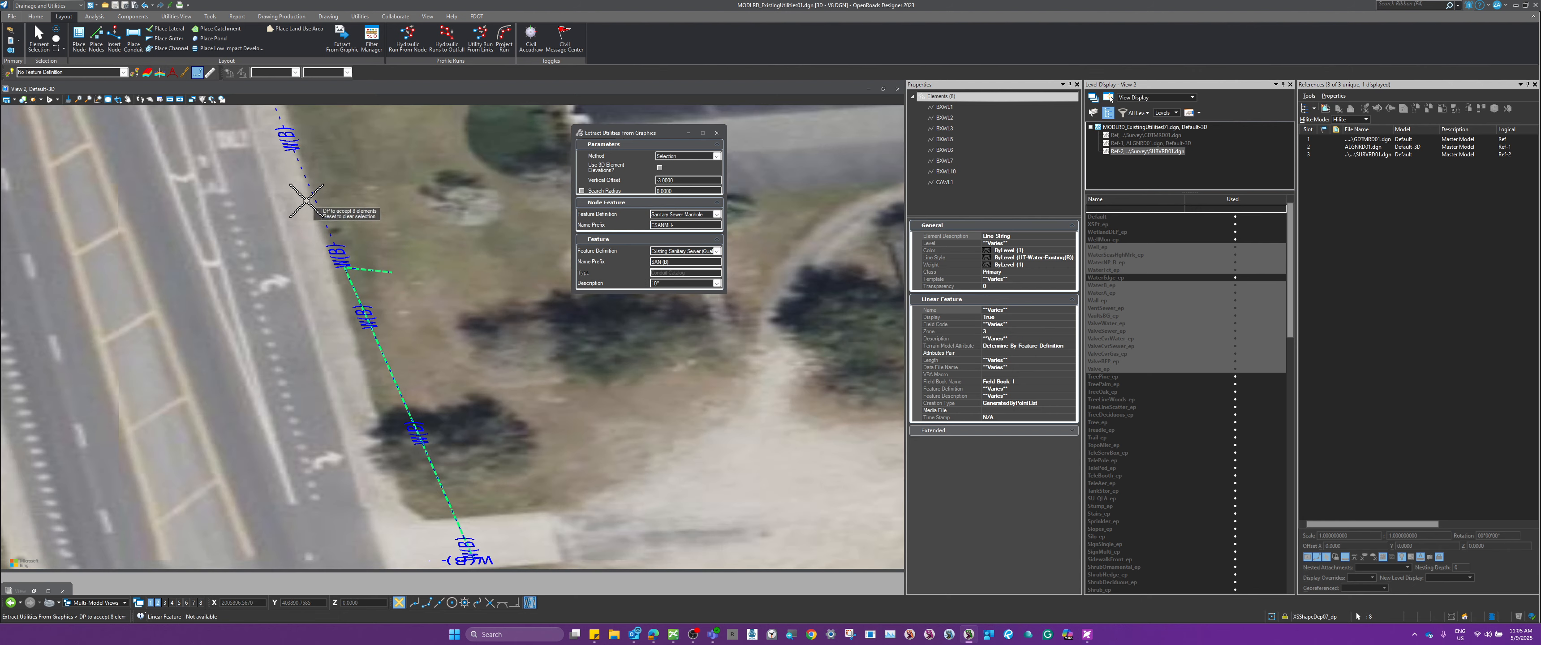
scroll(302, 189, "down", 6)
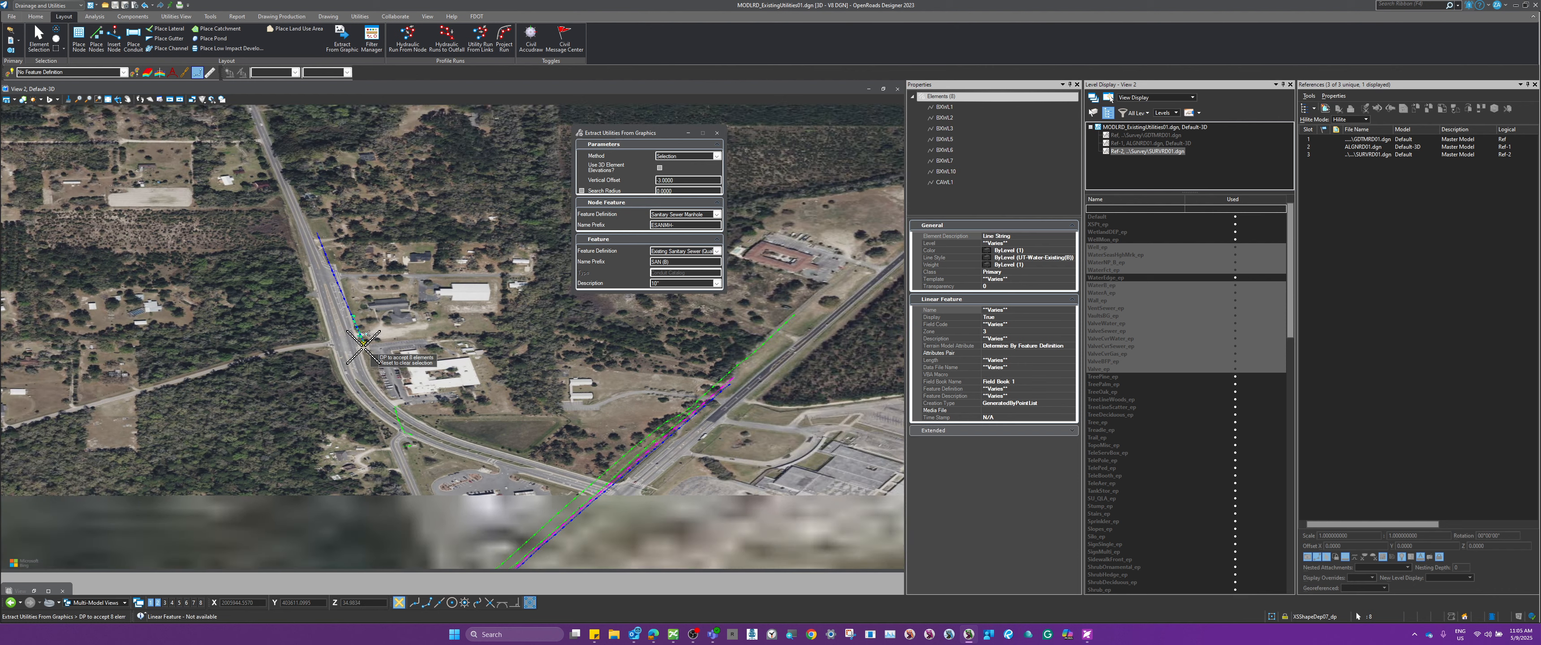
scroll(674, 437, "up", 8)
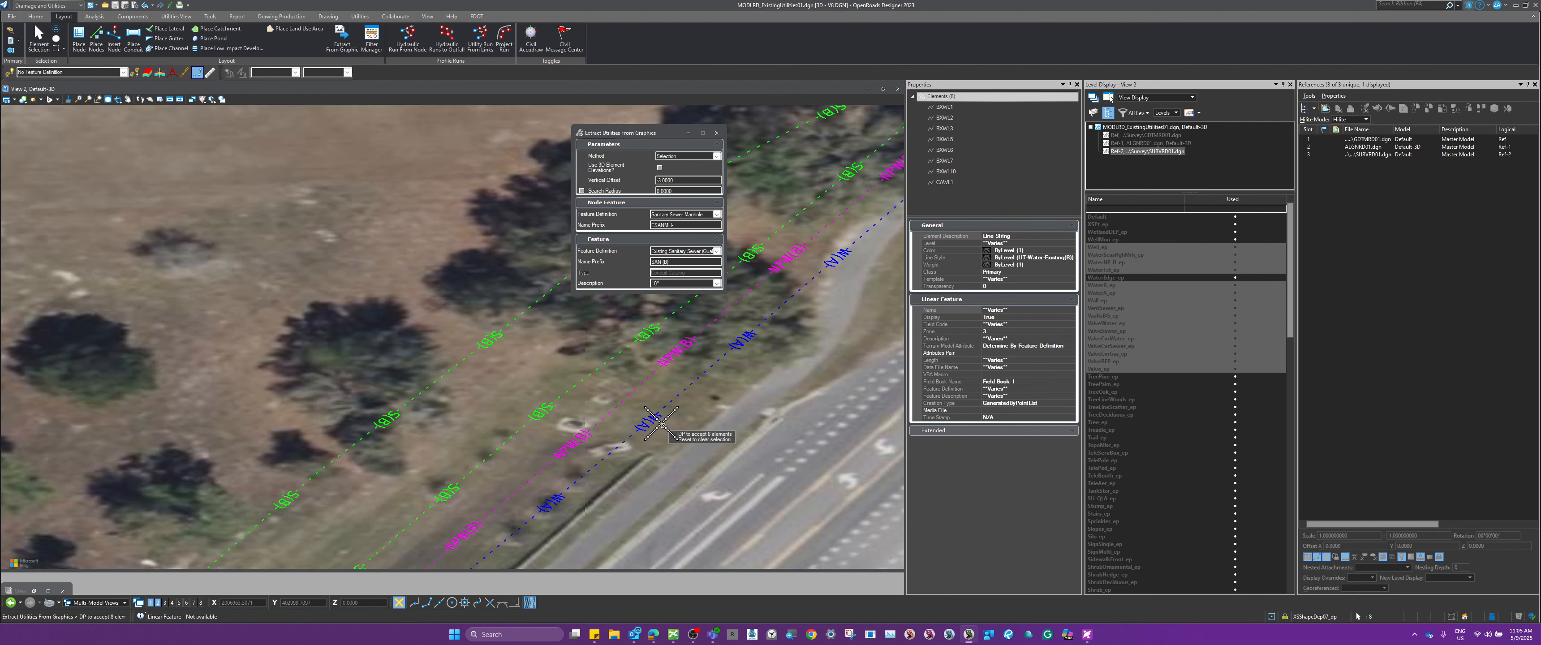
scroll(712, 413, "down", 5)
scroll(721, 390, "down", 3)
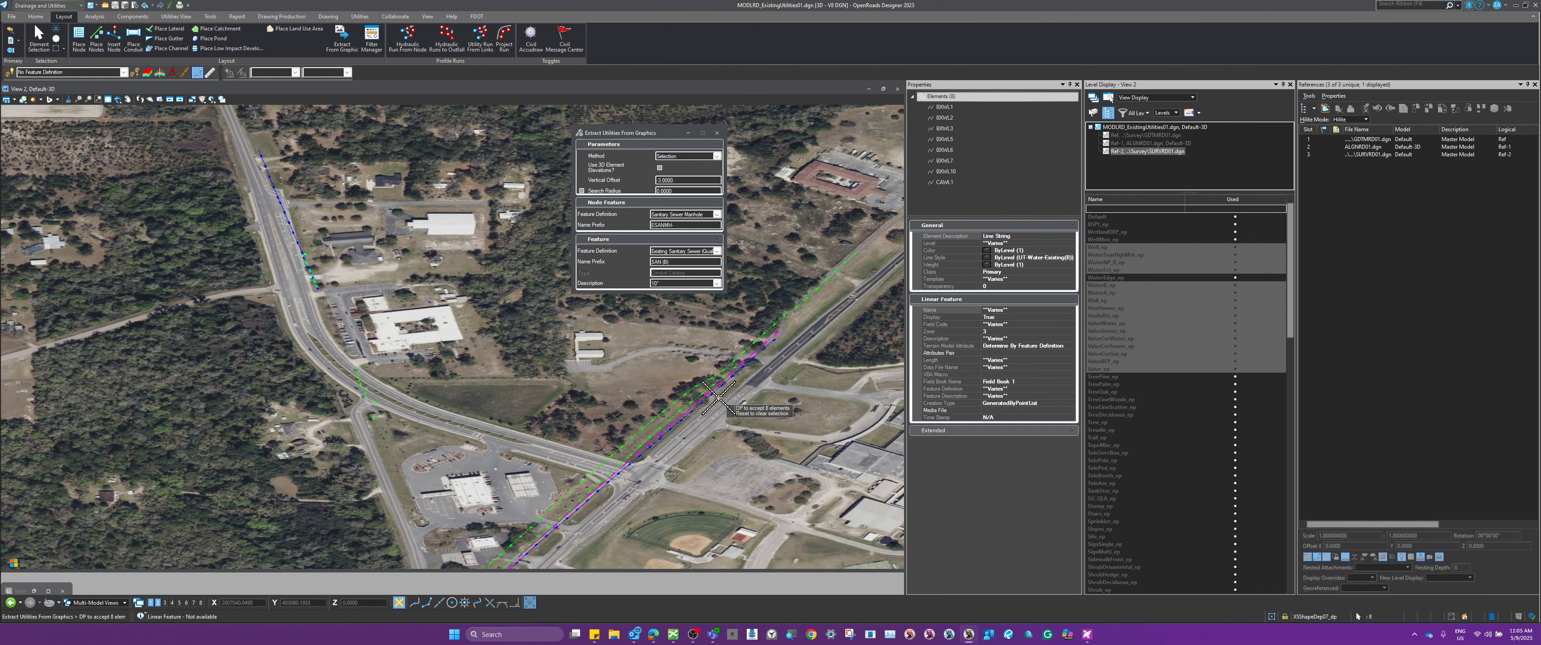
left_click(716, 252)
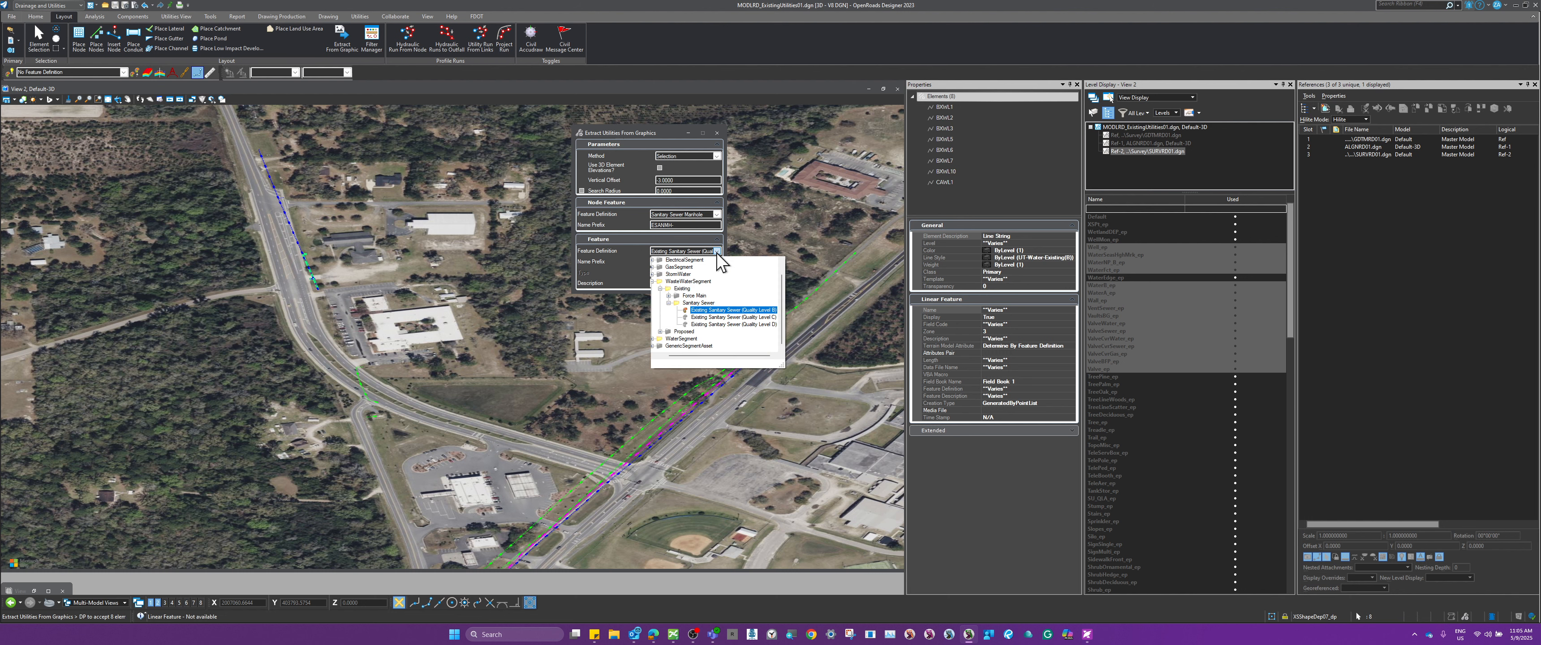
left_click(654, 339)
left_click(660, 339)
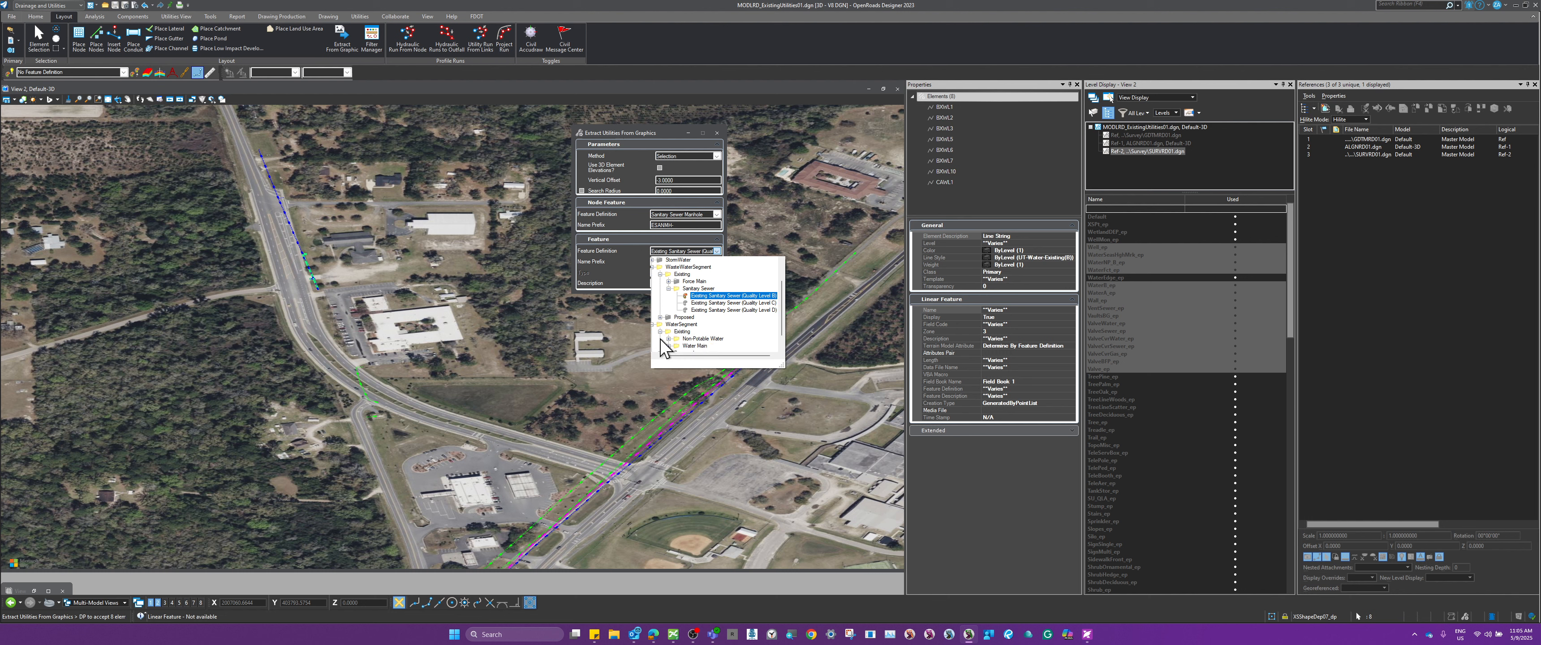
left_click(669, 346)
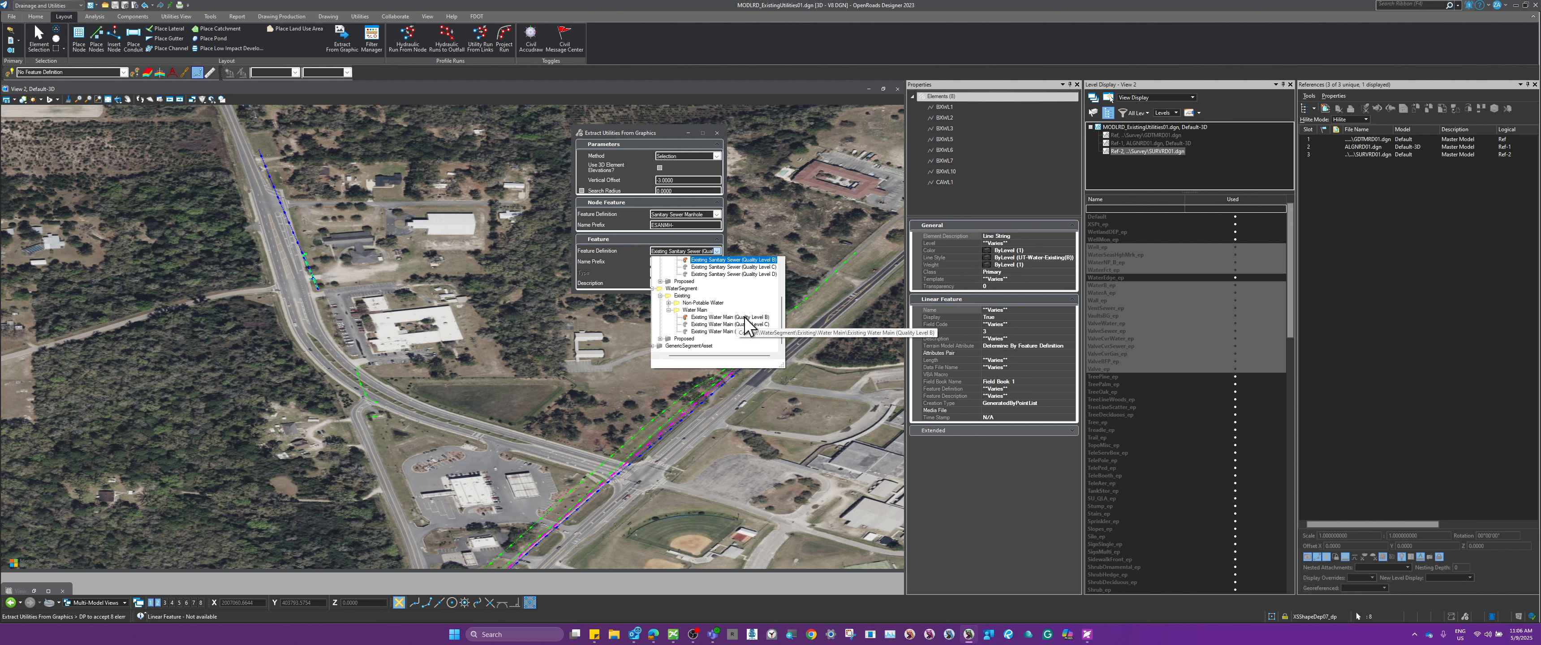
left_click(750, 319)
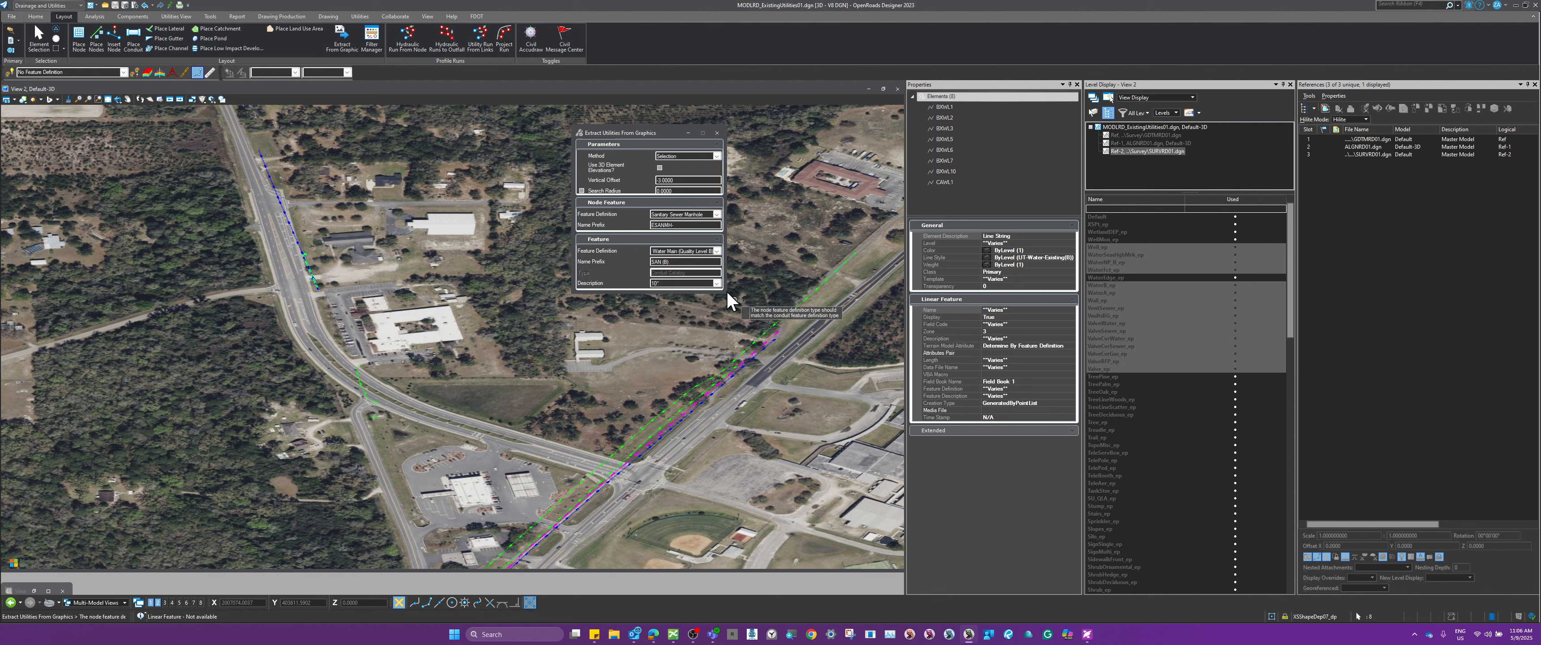
Set the node feature definition for the water line extraction to the existing Water Manhole.
left_click(717, 214)
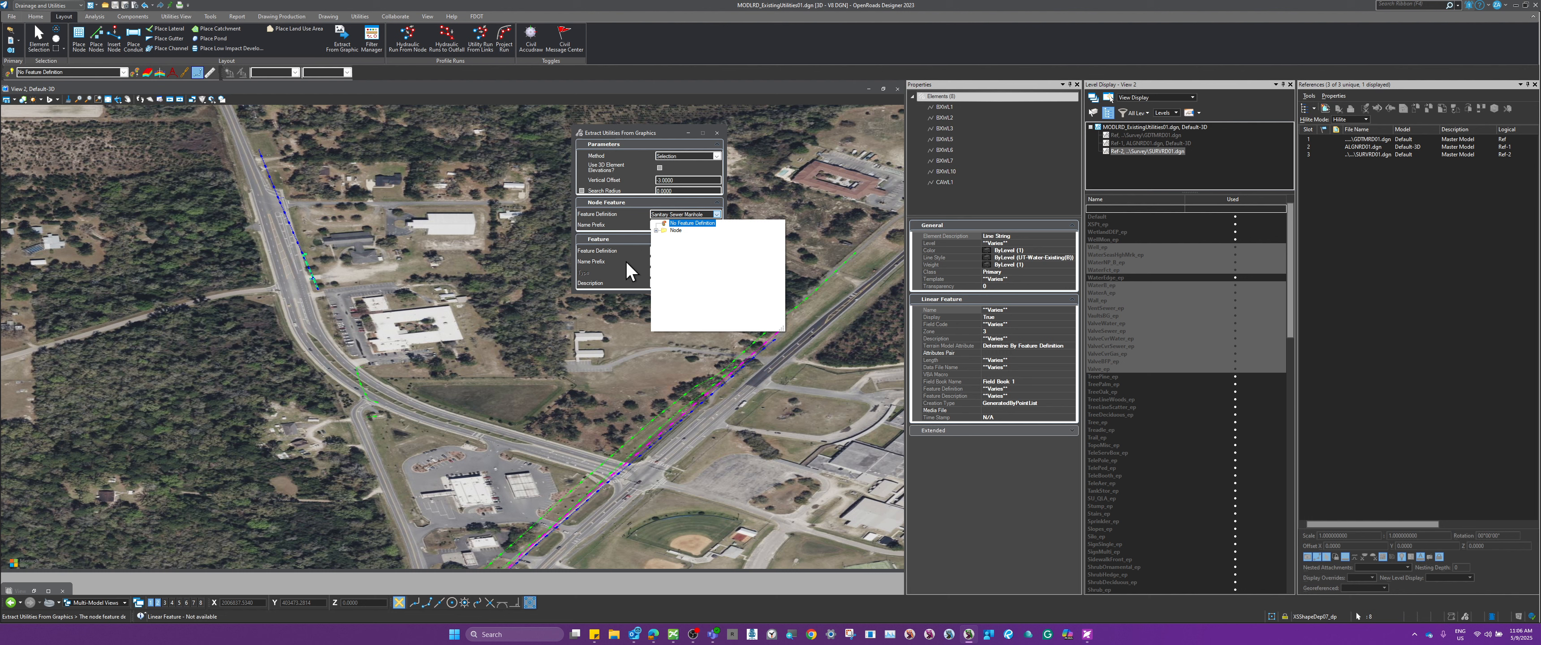
left_click(656, 230)
left_click(665, 237)
left_click(674, 244)
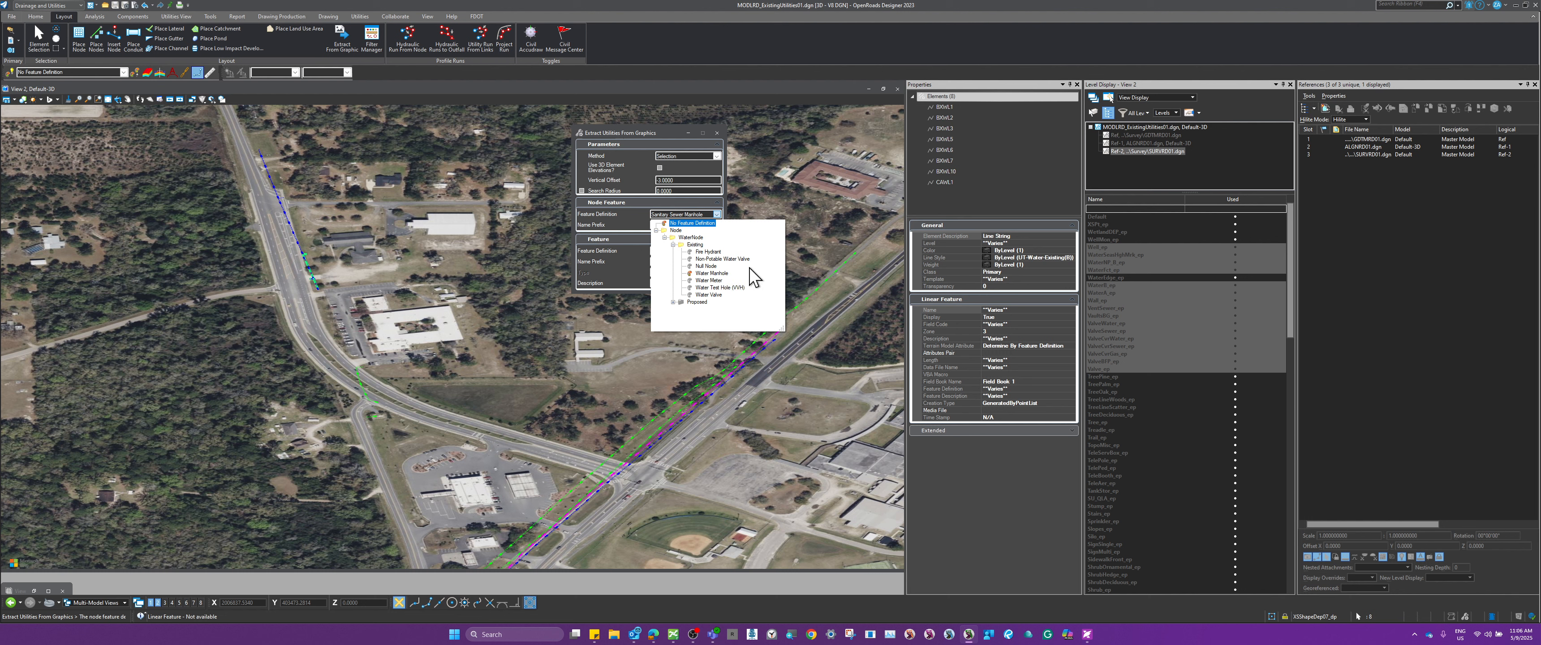
left_click(721, 272)
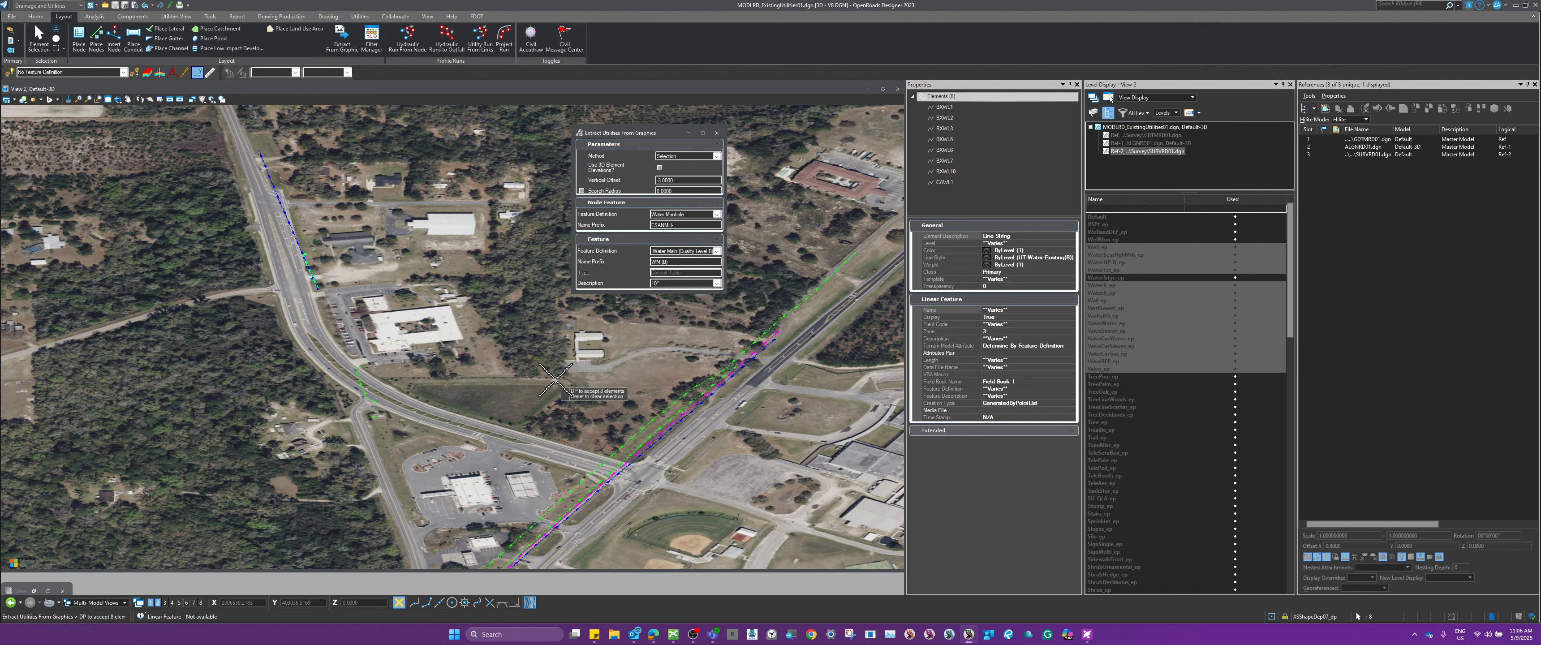
Accept the selected water lines and the extraction parameters to generate their 3D conduits and manholes.
left_click(526, 374)
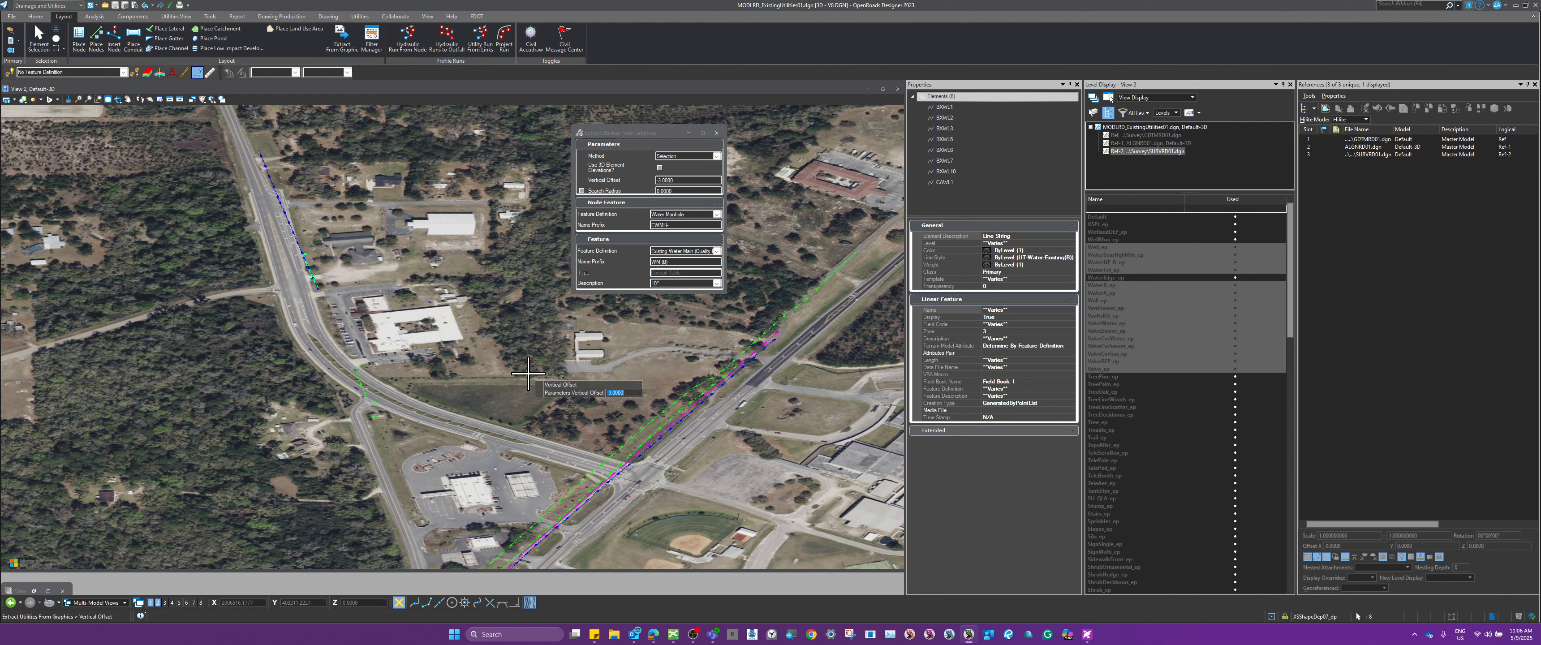
right_click(512, 378)
left_click(507, 386)
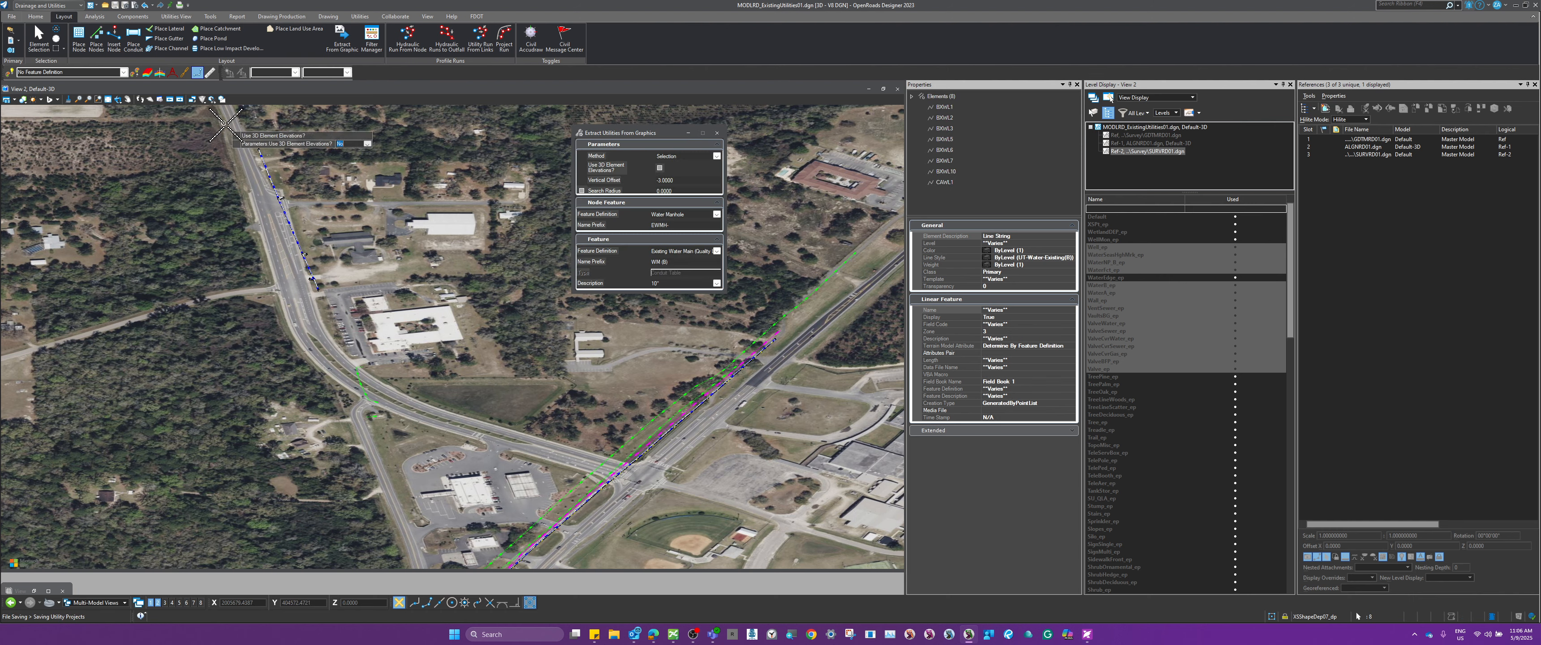
Return to element selection and examine the extracted water conduits and manholes along the curved road.
scroll(240, 155, "up", 6)
left_click(38, 39)
scroll(372, 228, "up", 4)
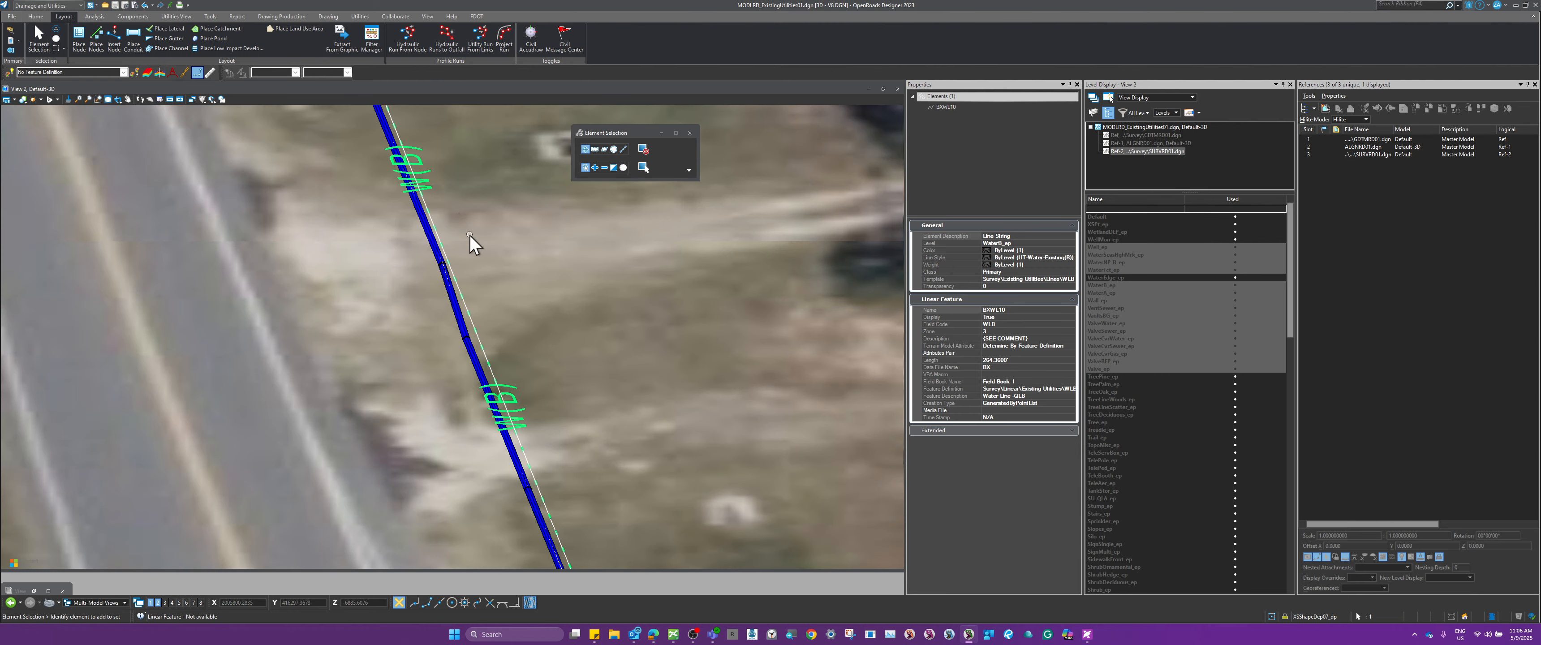
scroll(470, 235, "down", 4)
left_click(420, 180)
scroll(419, 181, "up", 3)
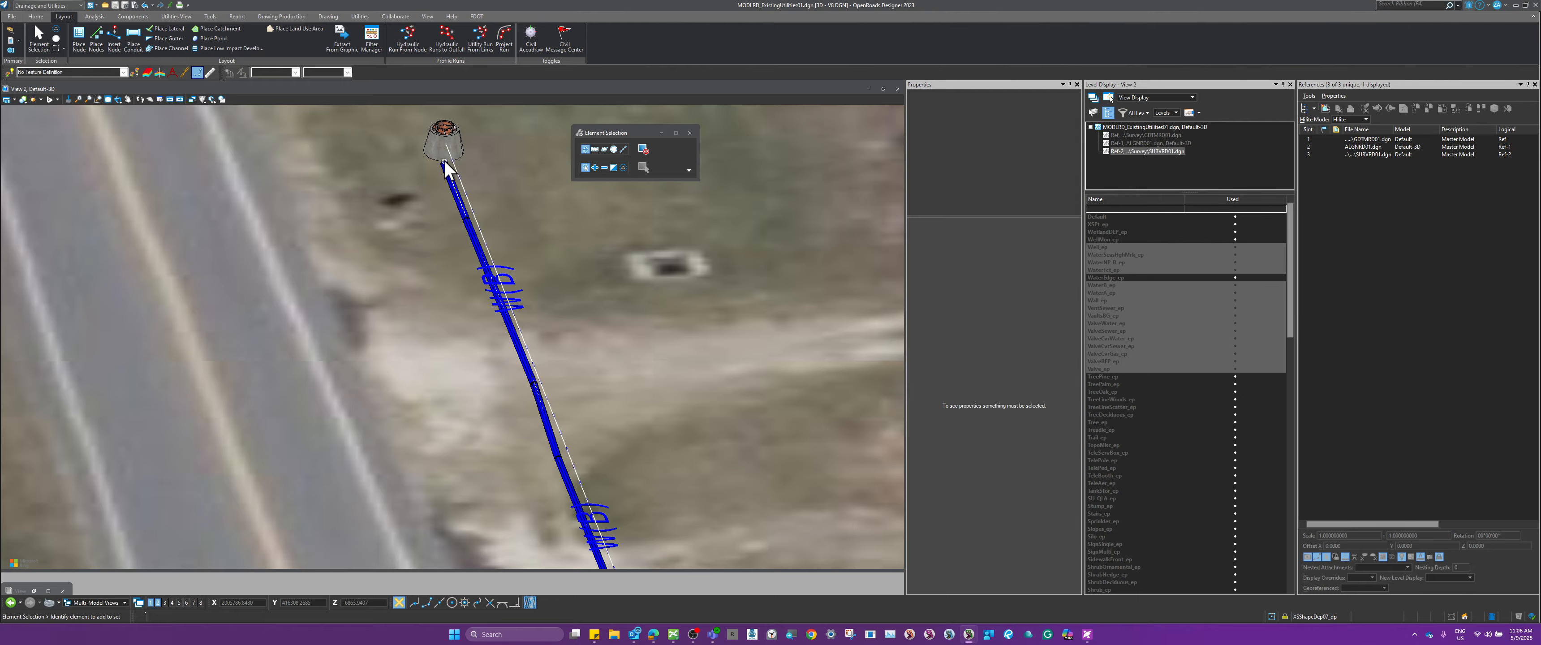
scroll(398, 194, "down", 3)
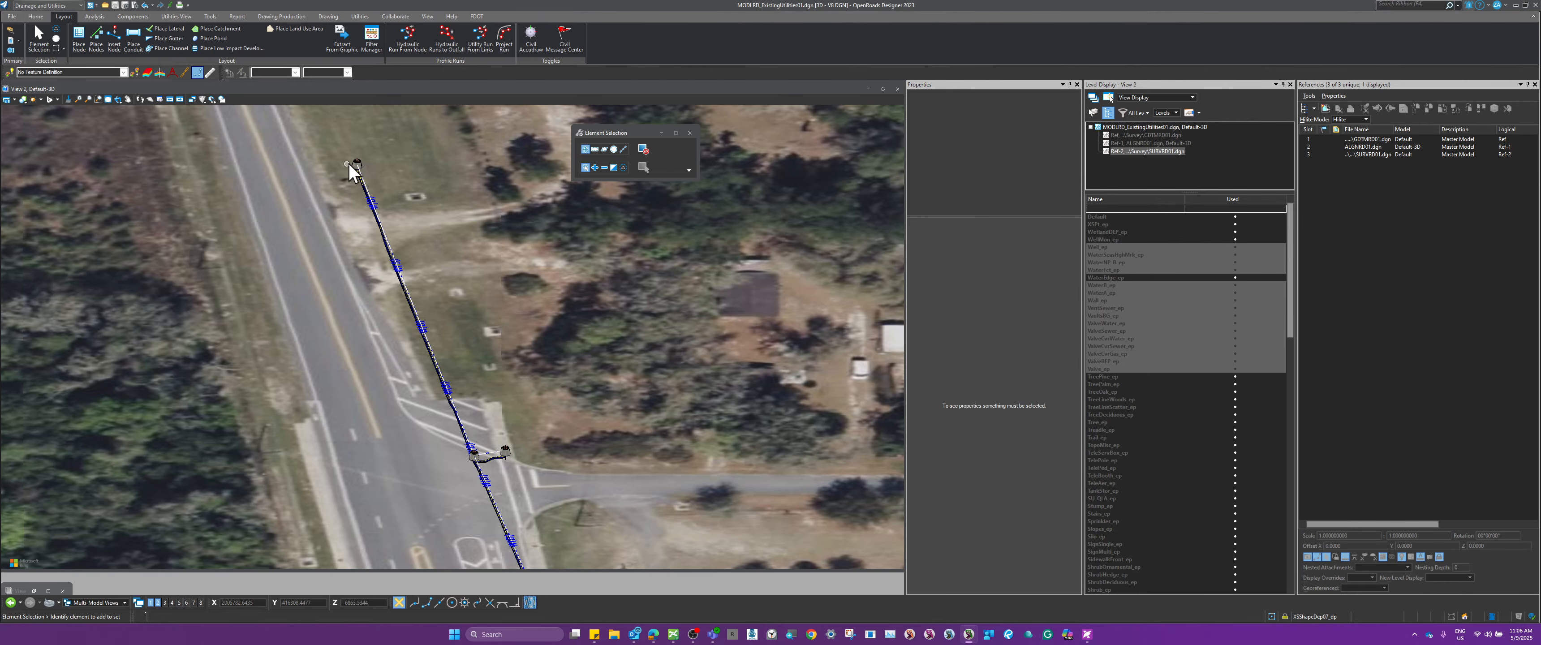
scroll(477, 410, "up", 2)
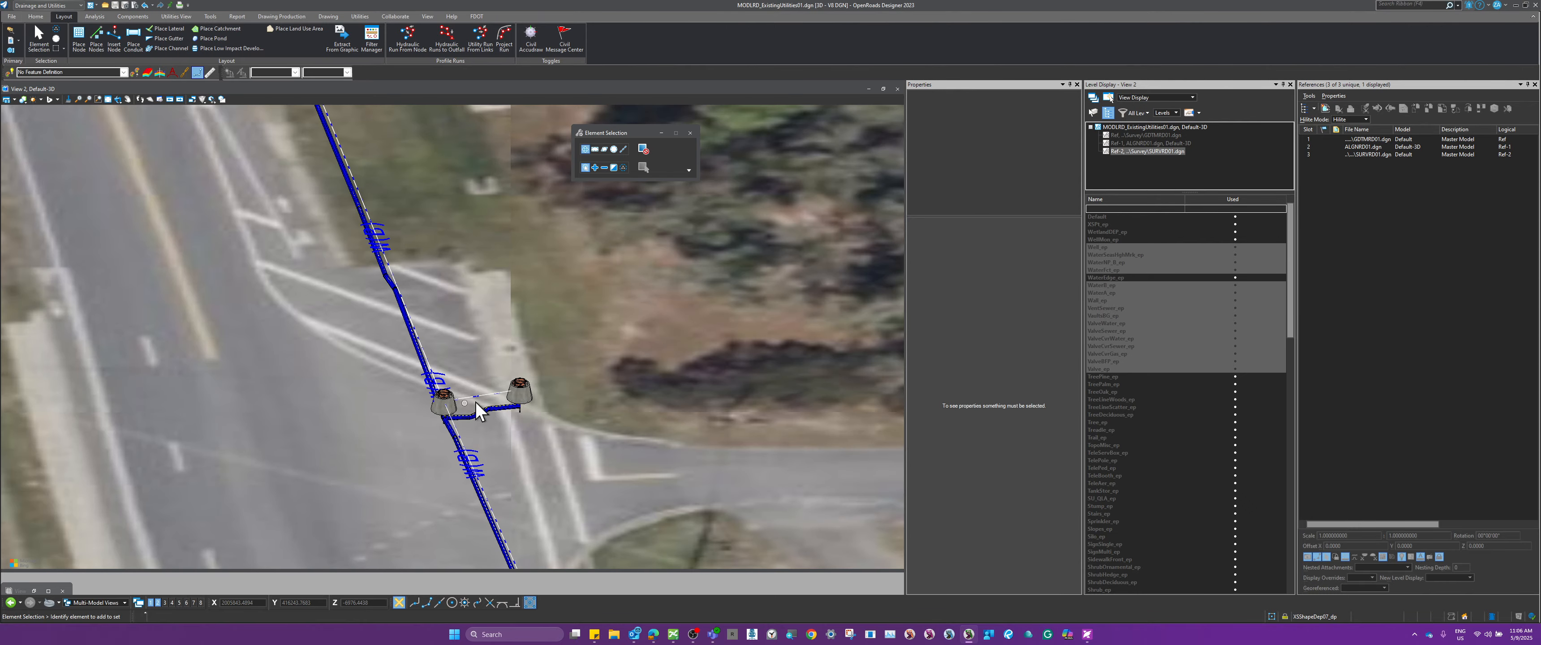
scroll(427, 428, "down", 4)
scroll(427, 428, "up", 3)
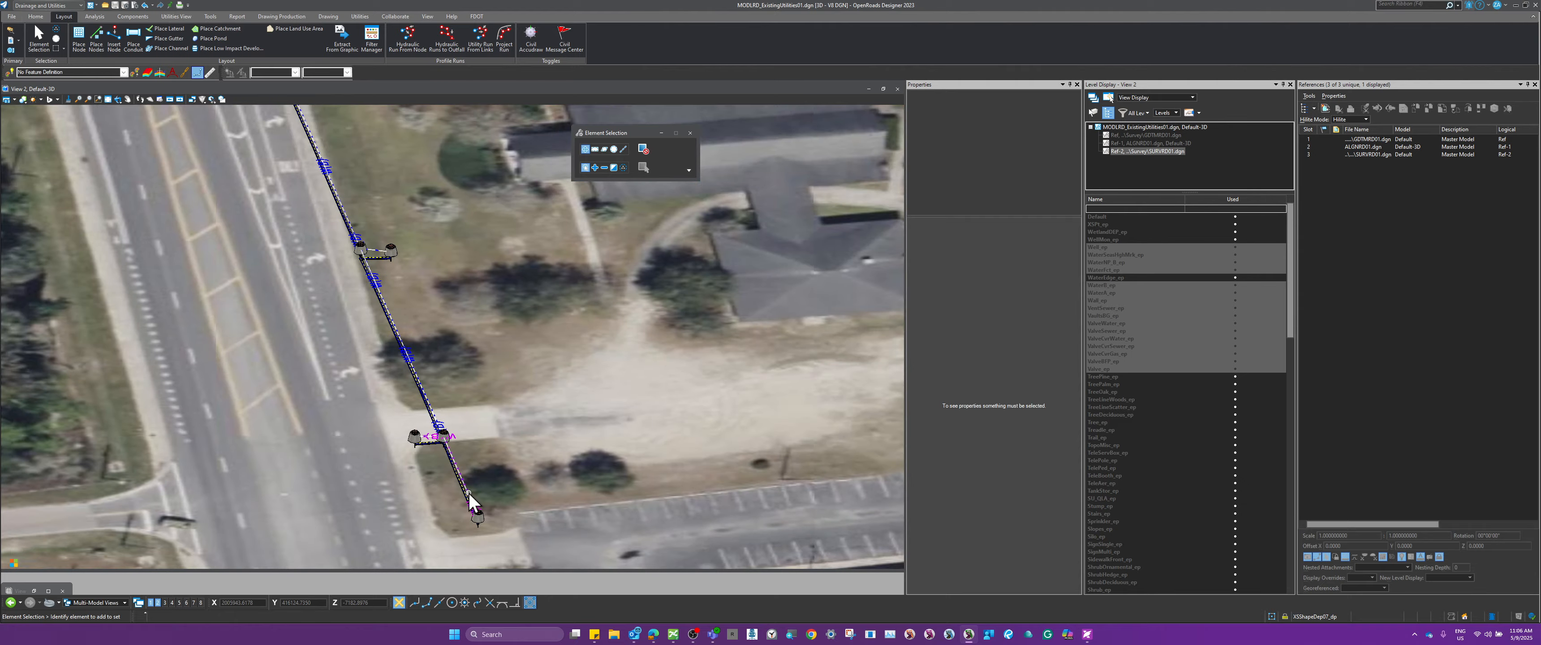
scroll(340, 268, "down", 2)
scroll(340, 267, "down", 3)
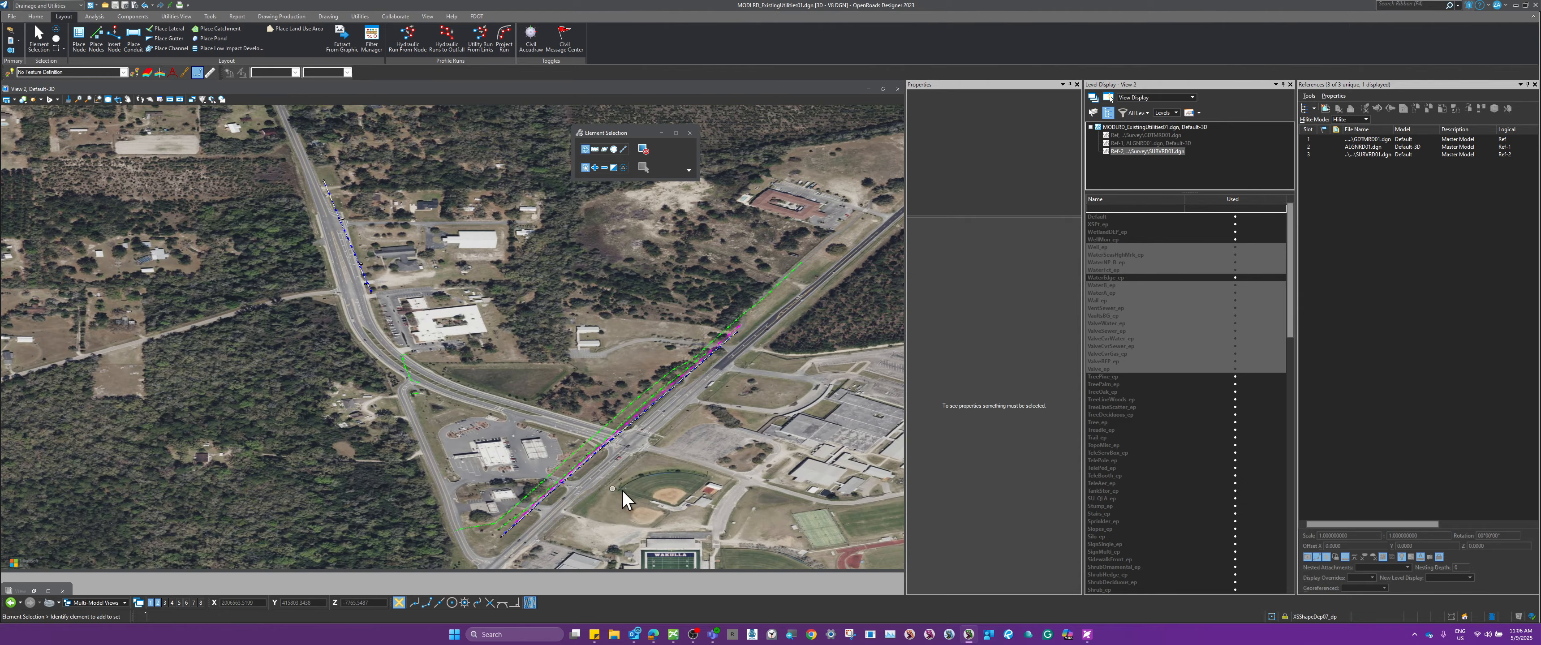
Examine the extracted water conduit along the diagonal road from its southwest end to its northeast end.
scroll(622, 490, "up", 5)
scroll(419, 500, "down", 2)
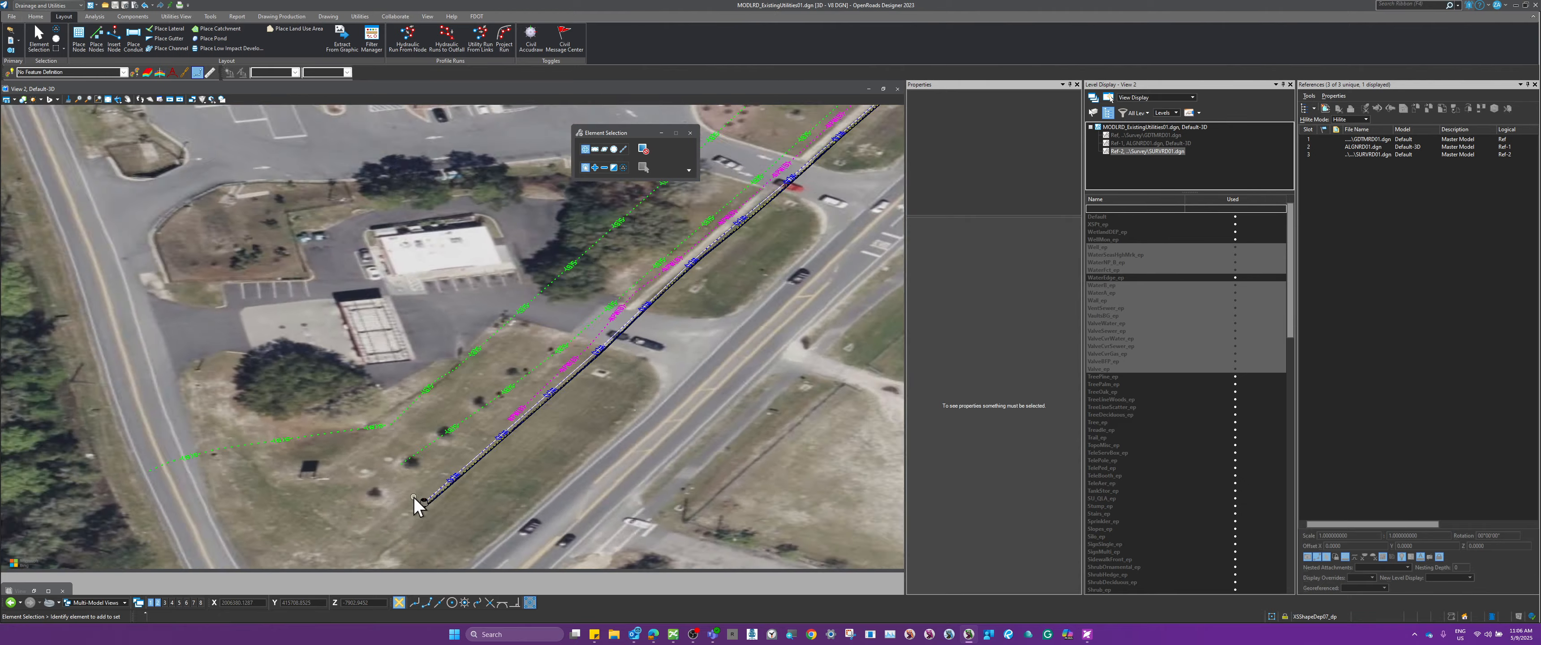
scroll(413, 498, "down", 3)
scroll(778, 227, "up", 5)
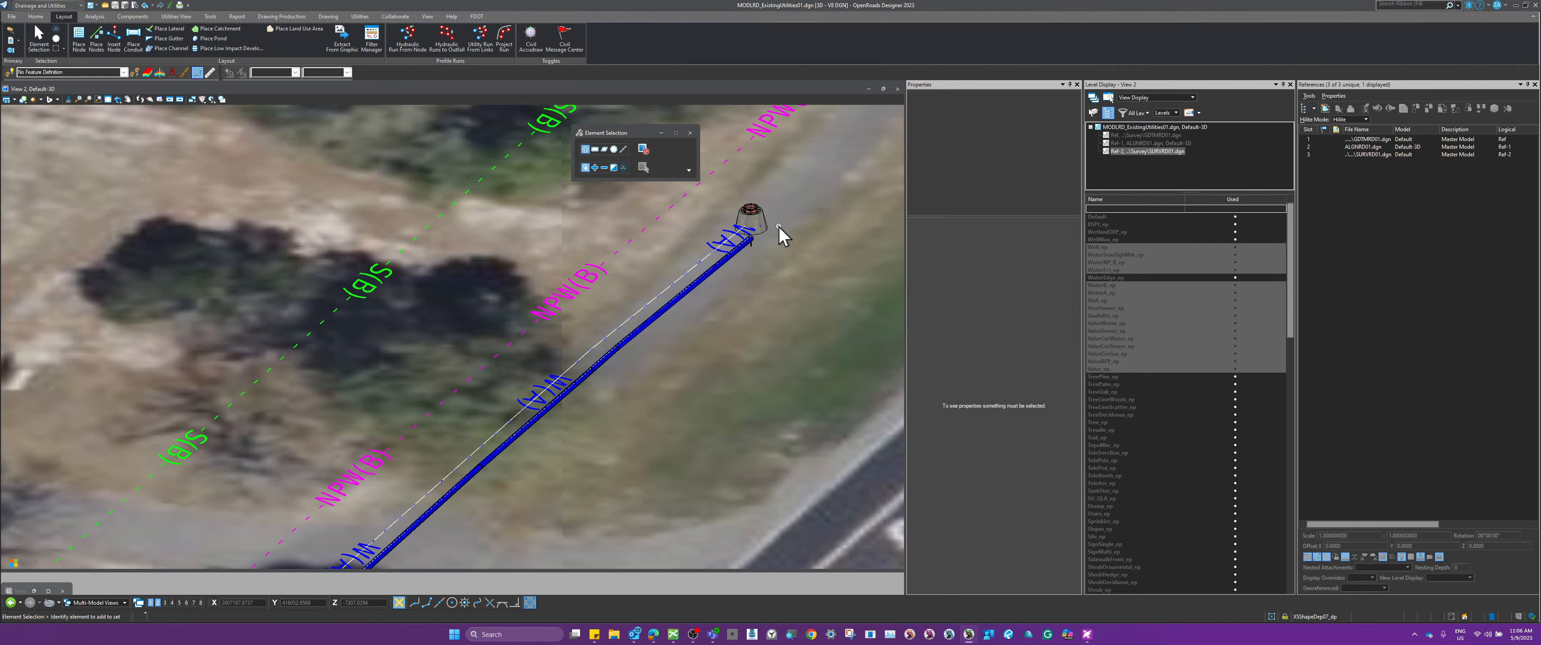
scroll(779, 226, "down", 4)
scroll(772, 272, "up", 3)
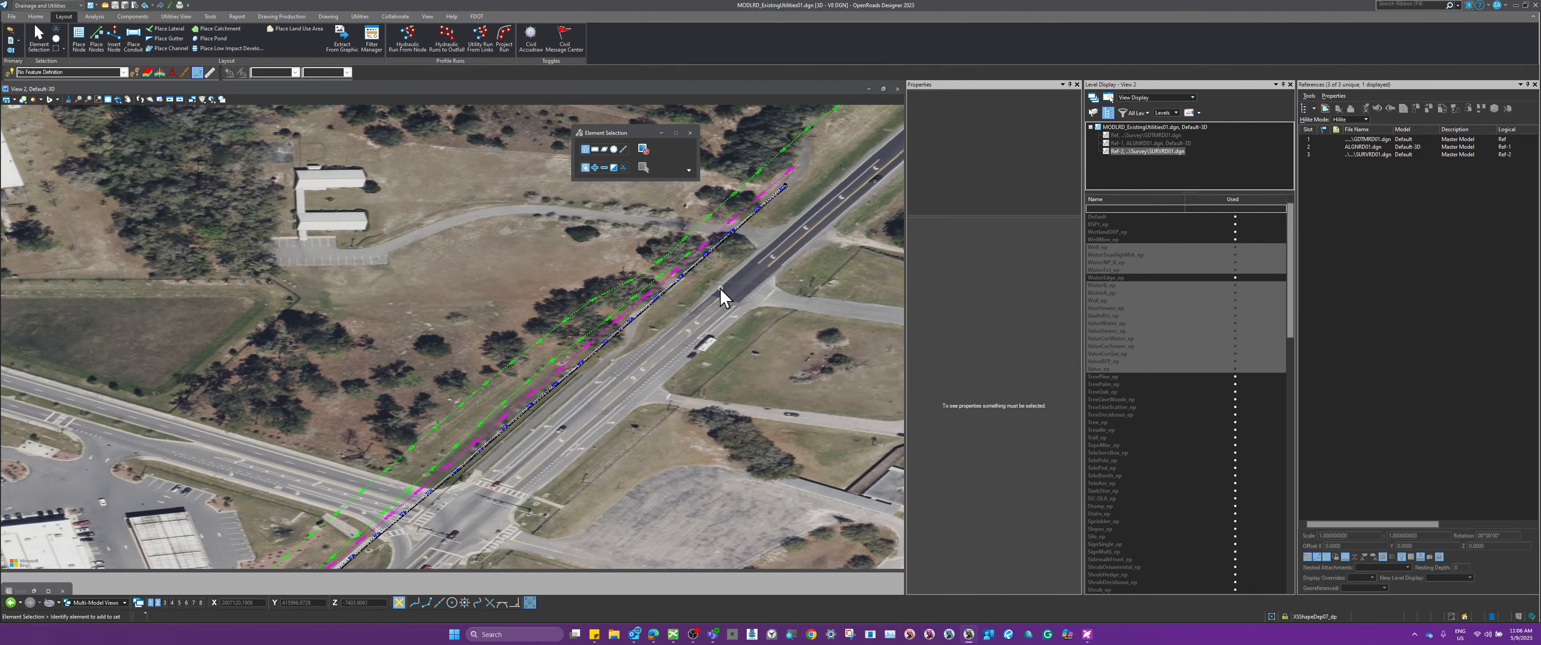
scroll(713, 306, "down", 4)
scroll(709, 303, "up", 4)
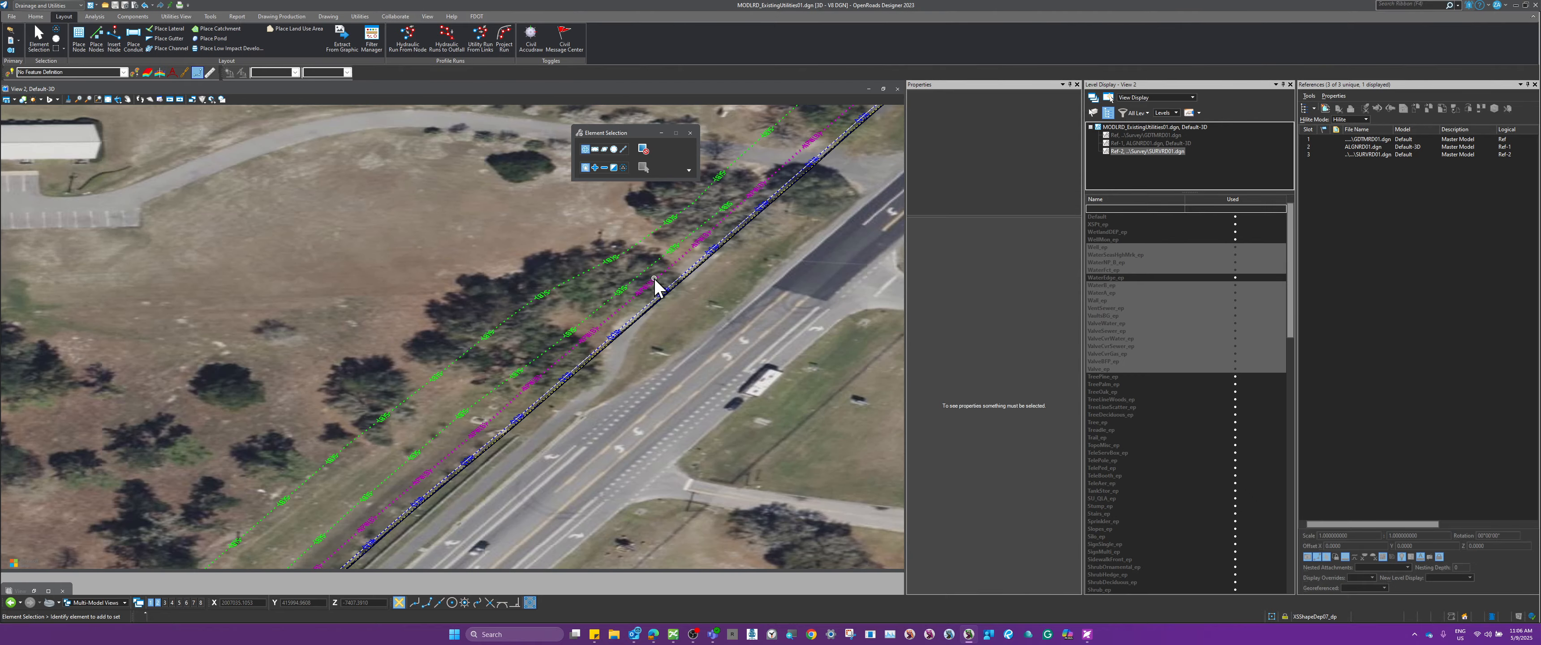
Select the reclaimed (non-potable) water line along the diagonal road and start Extract From Graphics with it.
left_click(644, 290)
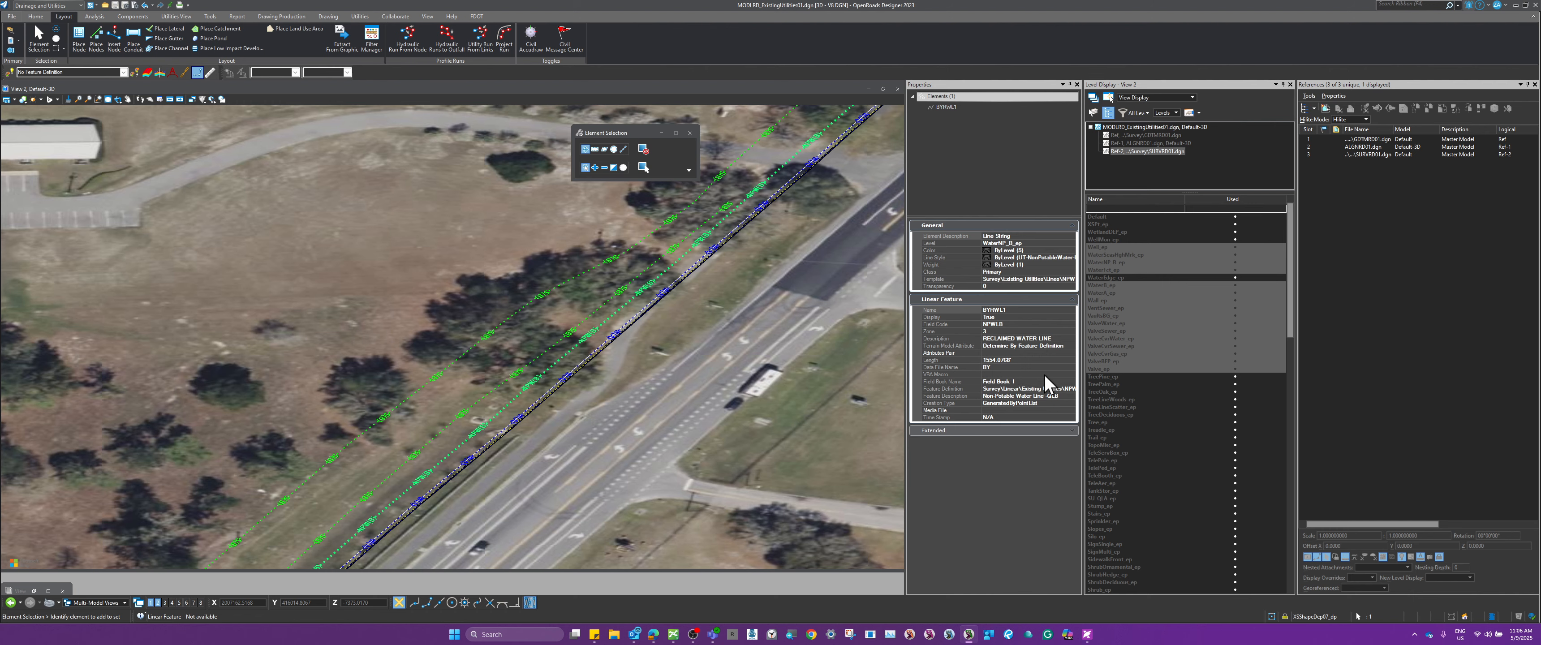
scroll(728, 351, "down", 5)
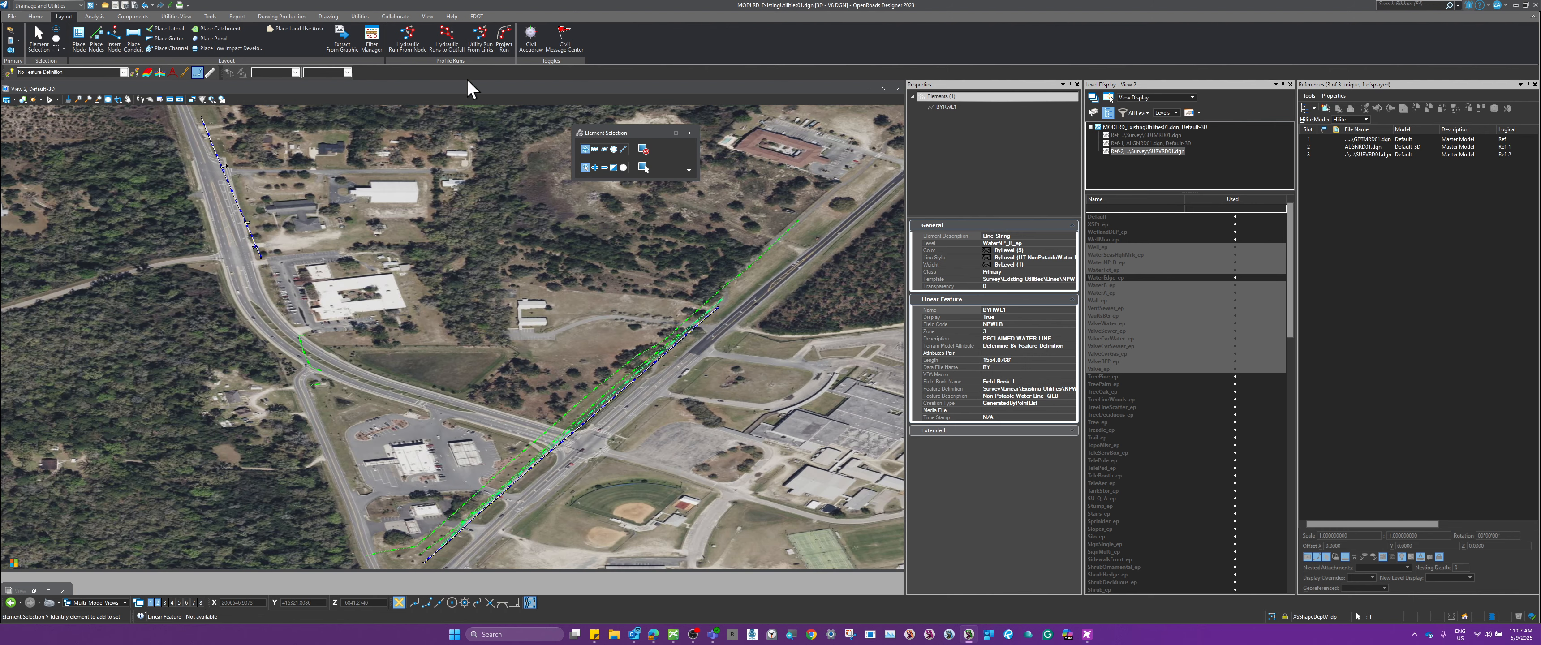
left_click(343, 40)
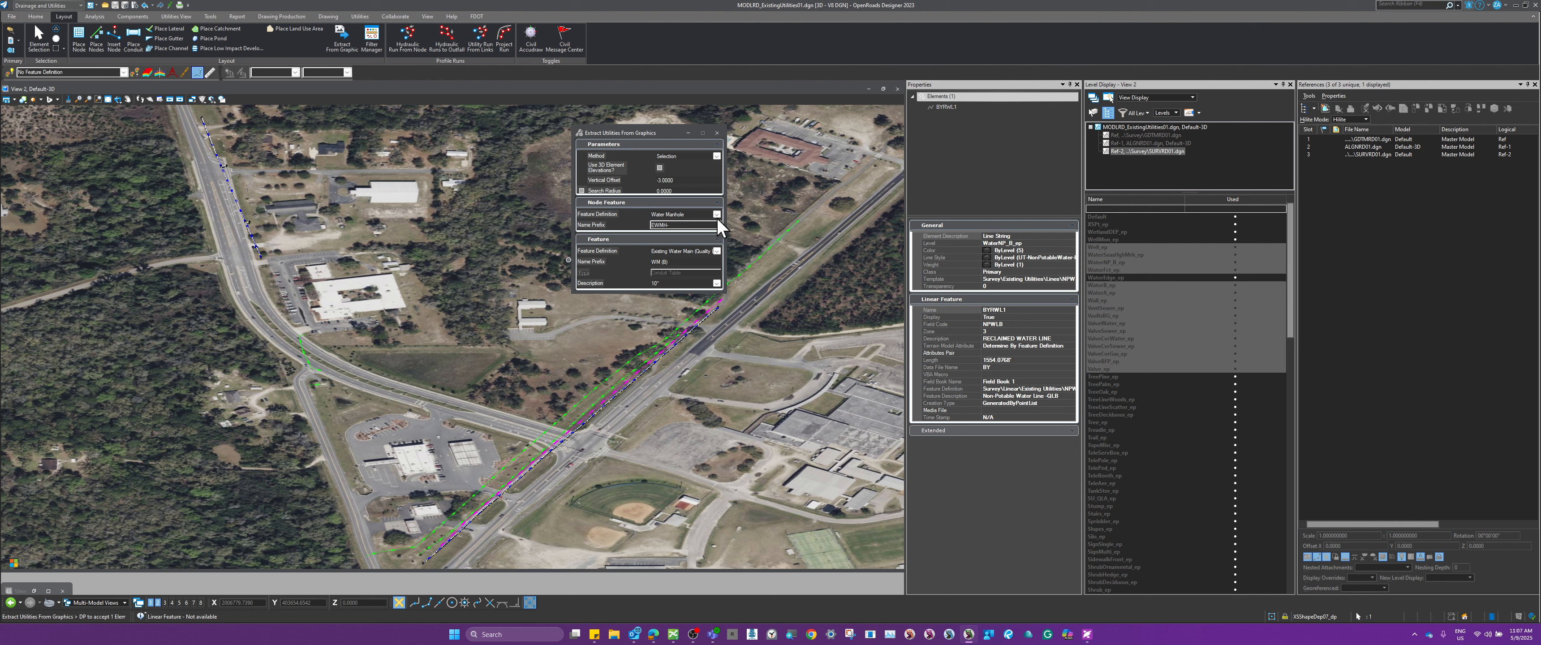
Set the conduit feature definition to Existing Non-Potable Water, Quality Level B, and the node feature definition to Null Node.
left_click(716, 251)
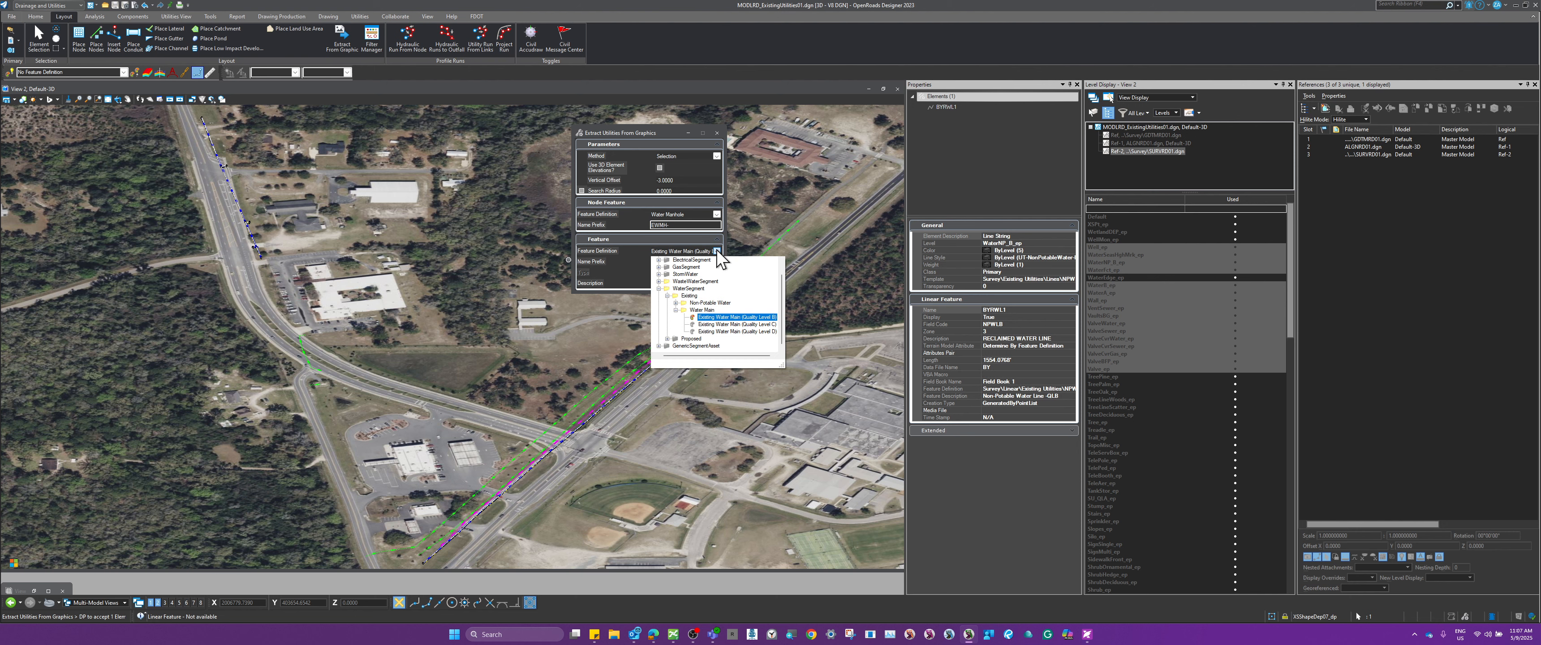
left_click(676, 302)
left_click(710, 310)
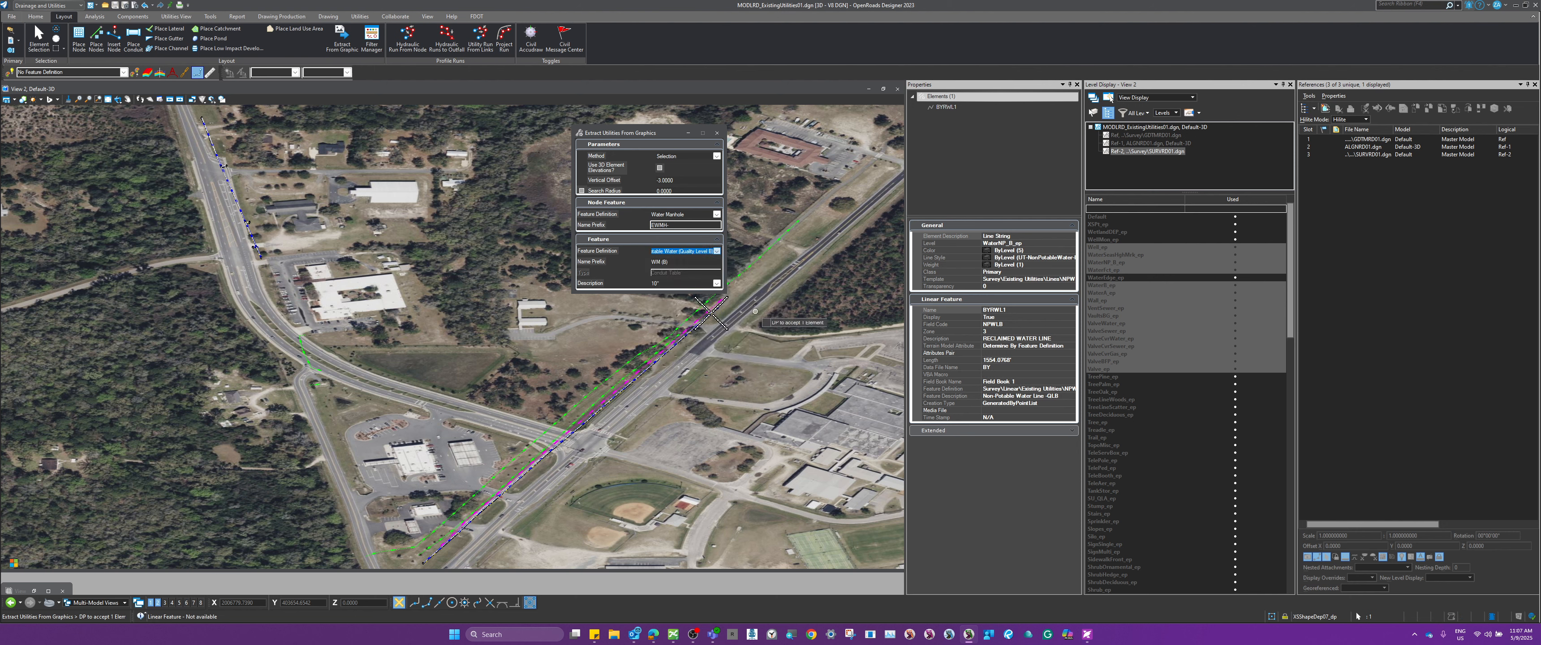
left_click(717, 214)
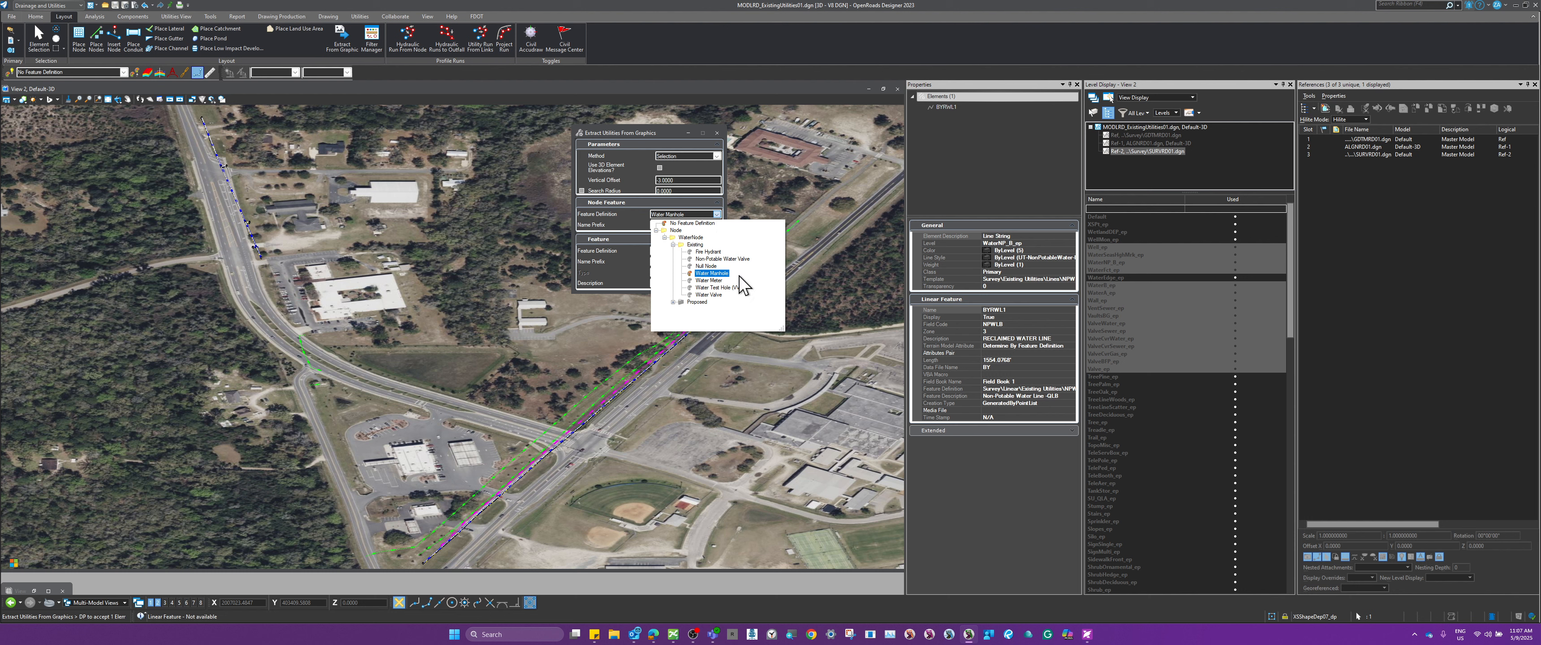
left_click(706, 266)
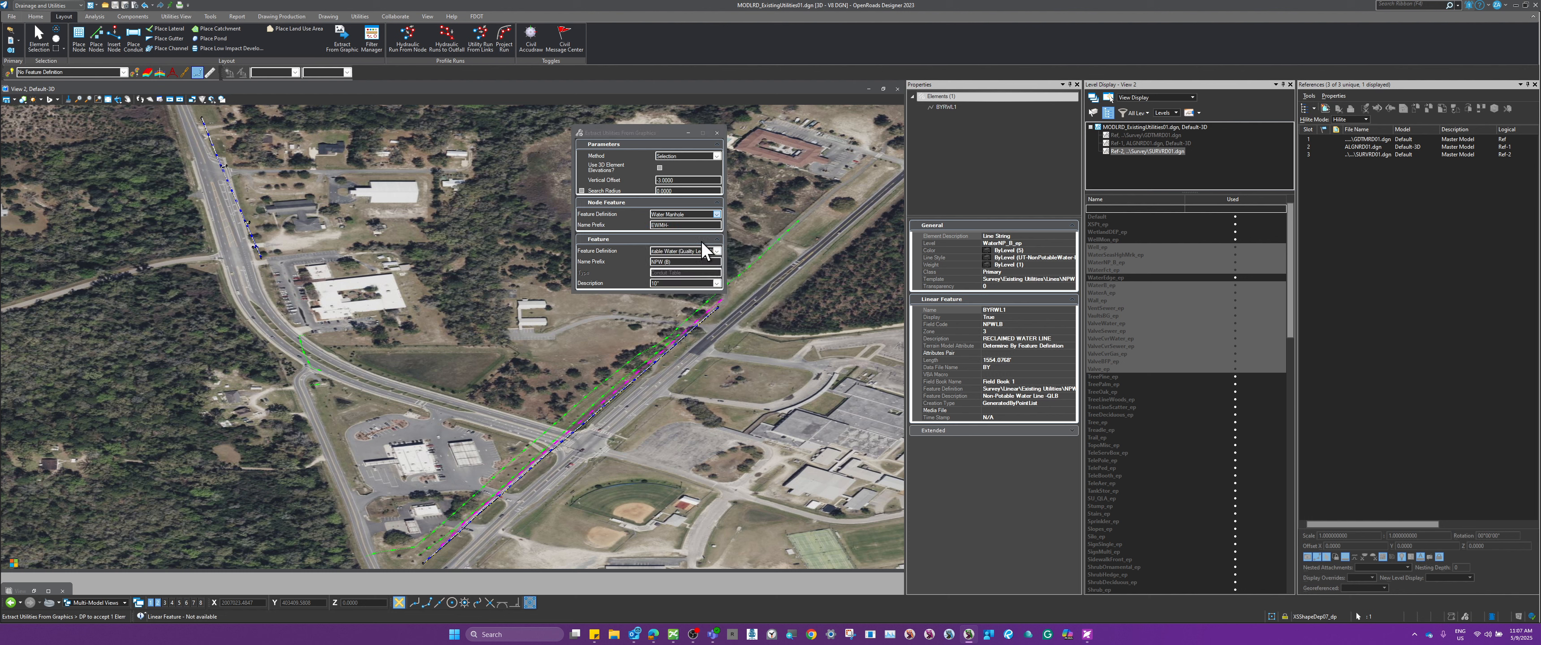
Accept the extraction parameters to generate the 3D non-potable water conduit, and return to element selection.
left_click(554, 360)
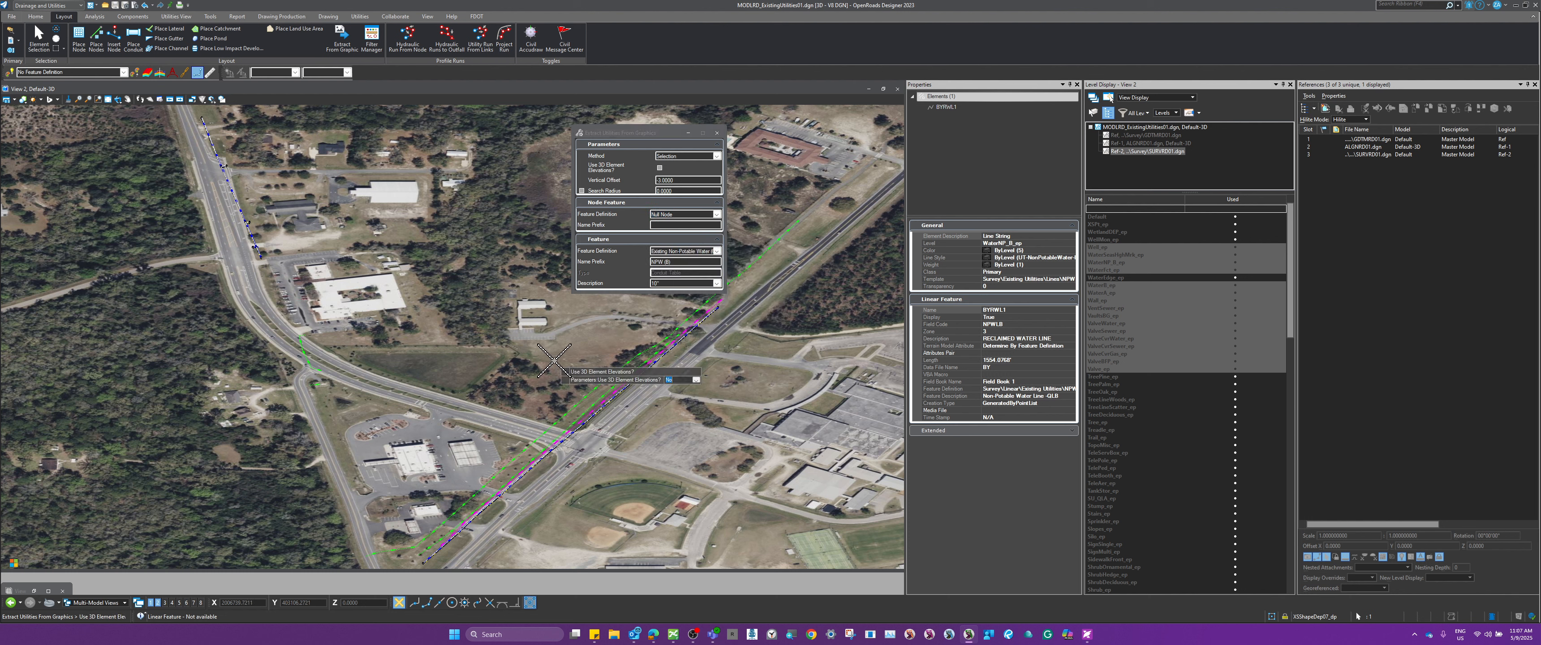
left_click(554, 360)
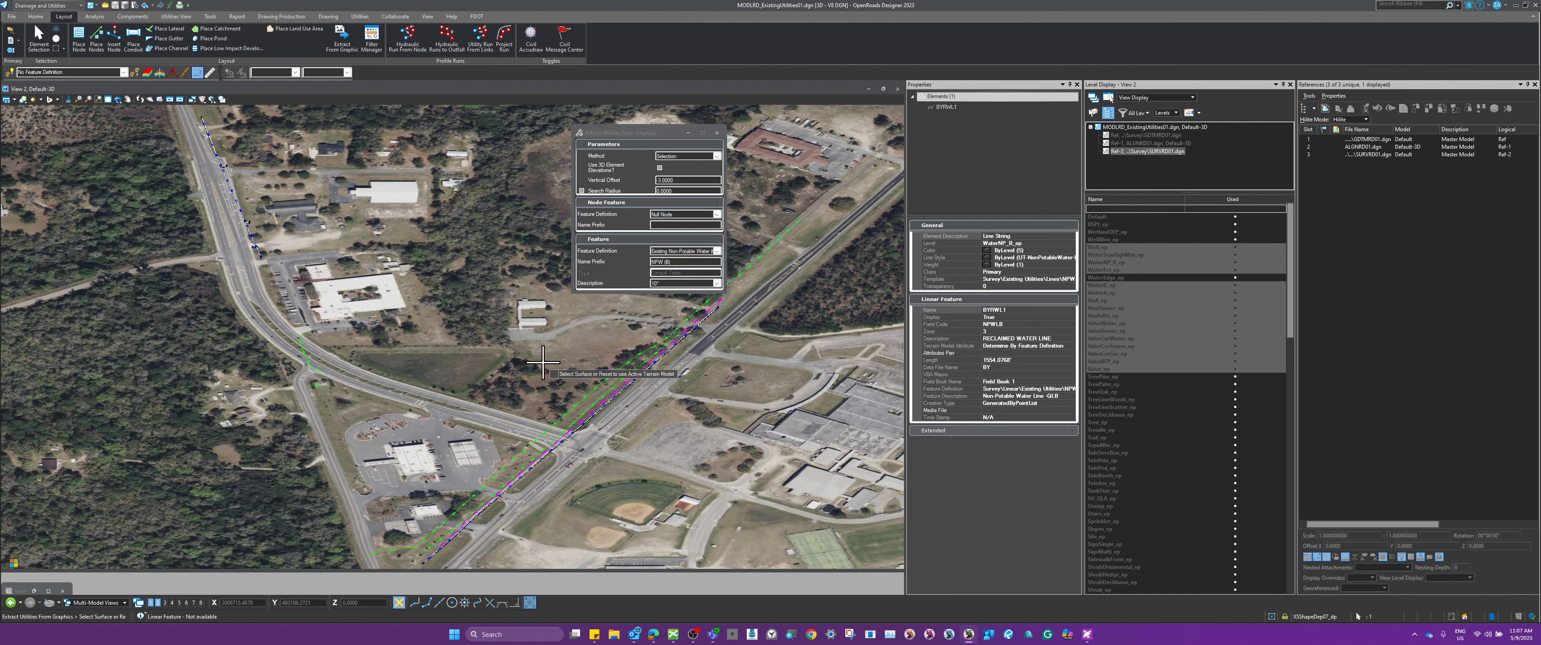
left_click(543, 361)
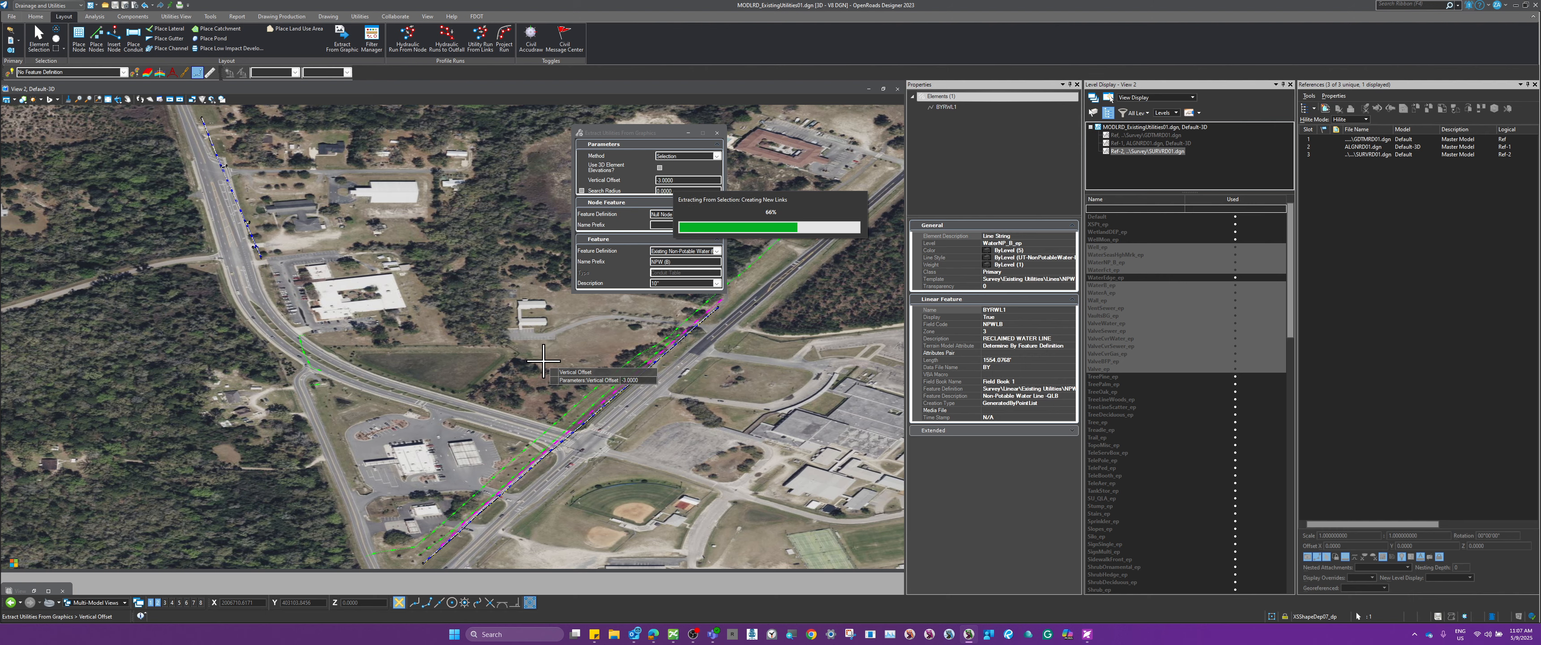
scroll(722, 301, "up", 8)
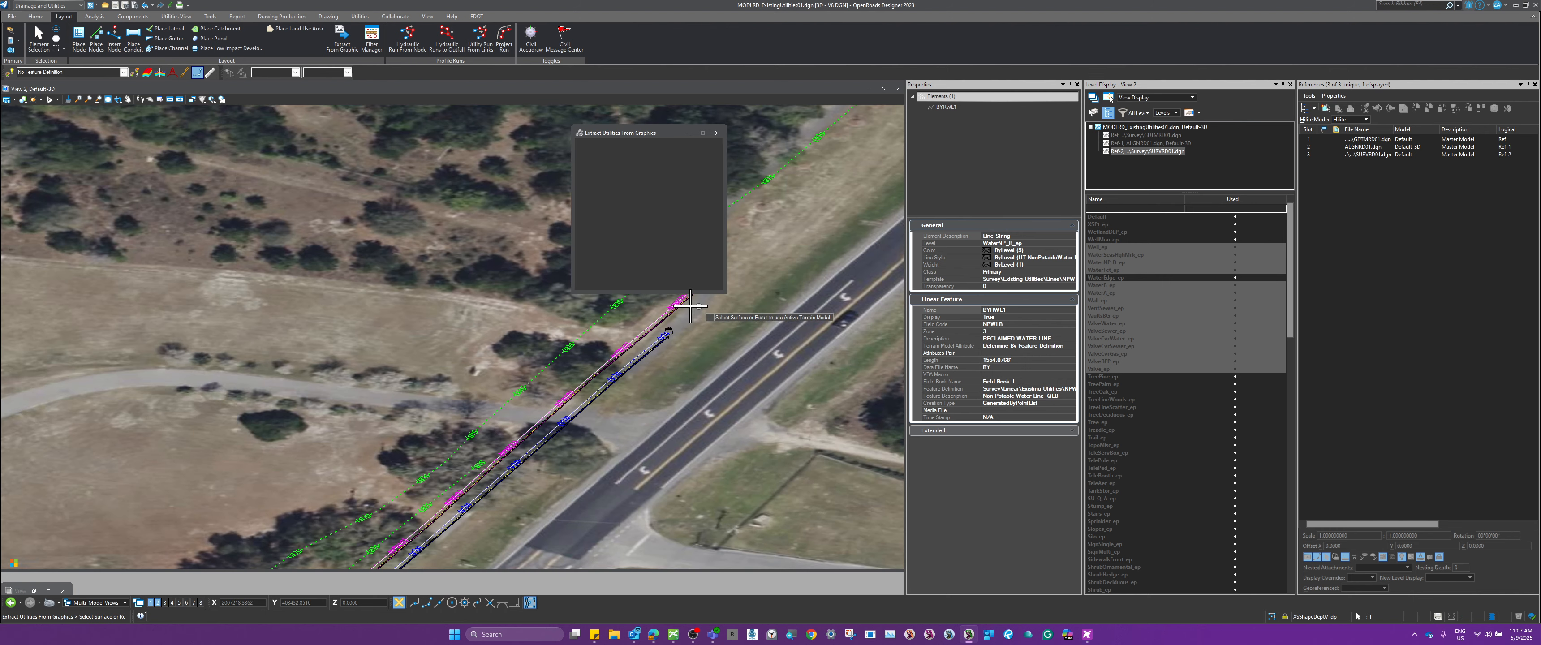
left_click_drag(642, 134, 543, 3)
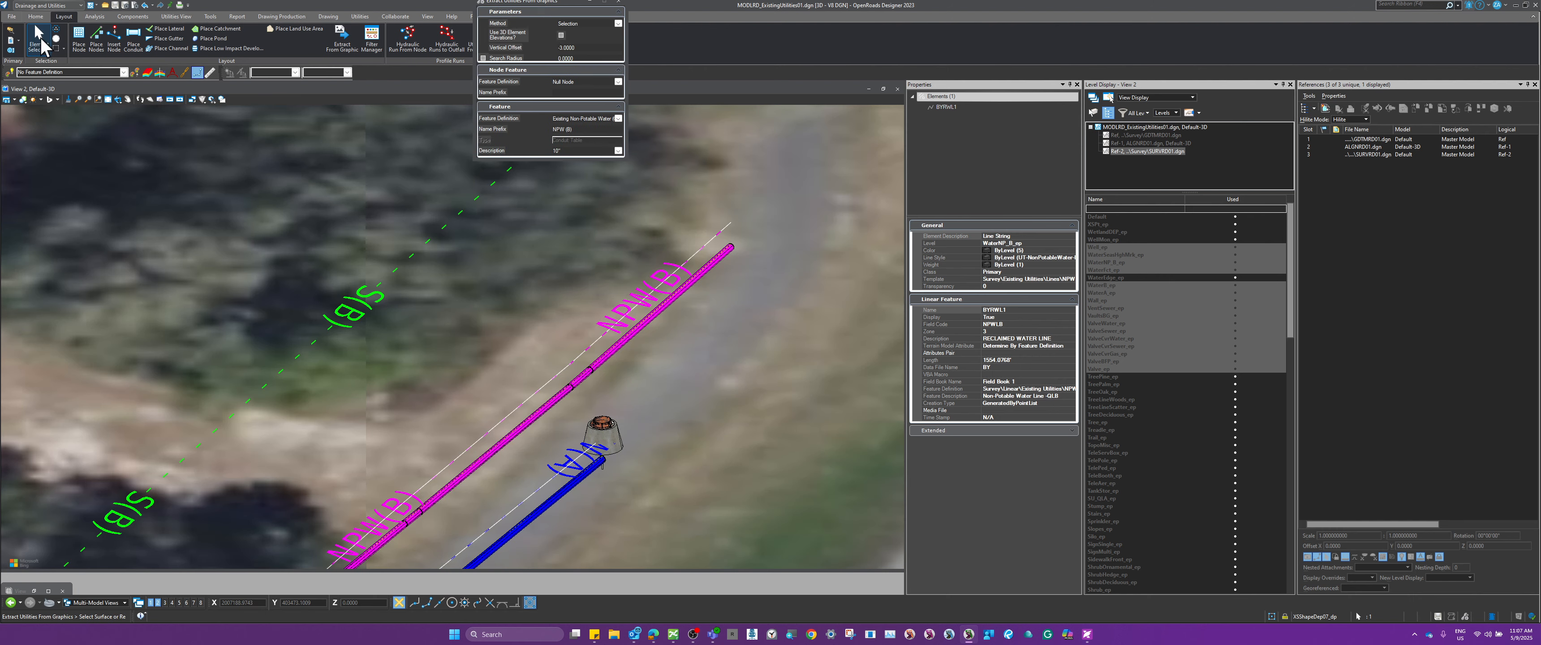
left_click(40, 37)
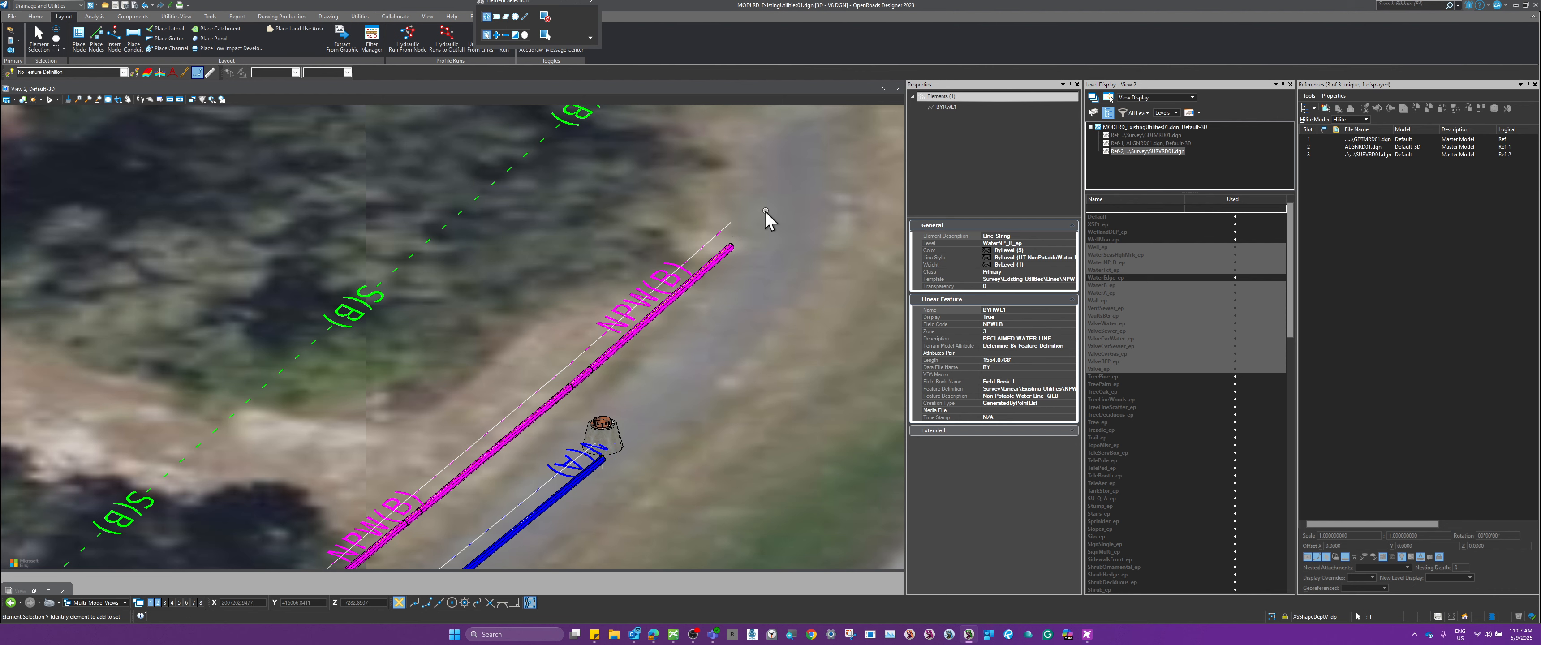
Examine the extracted non-potable water conduit and its ends along the diagonal road.
mouse_move(730, 224)
scroll(820, 235, "down", 2)
scroll(527, 456, "up", 3)
scroll(806, 191, "down", 5)
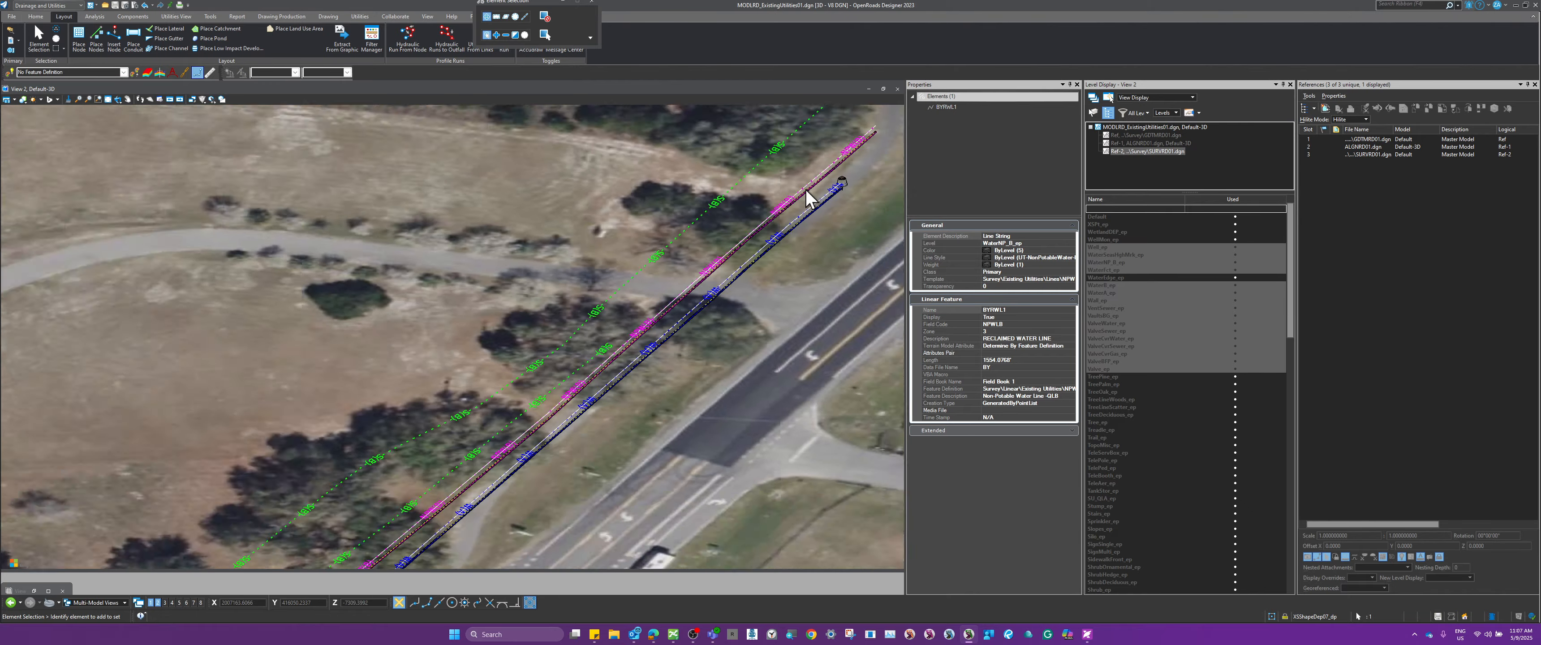
scroll(736, 288, "down", 4)
scroll(474, 513, "up", 2)
scroll(601, 381, "up", 6)
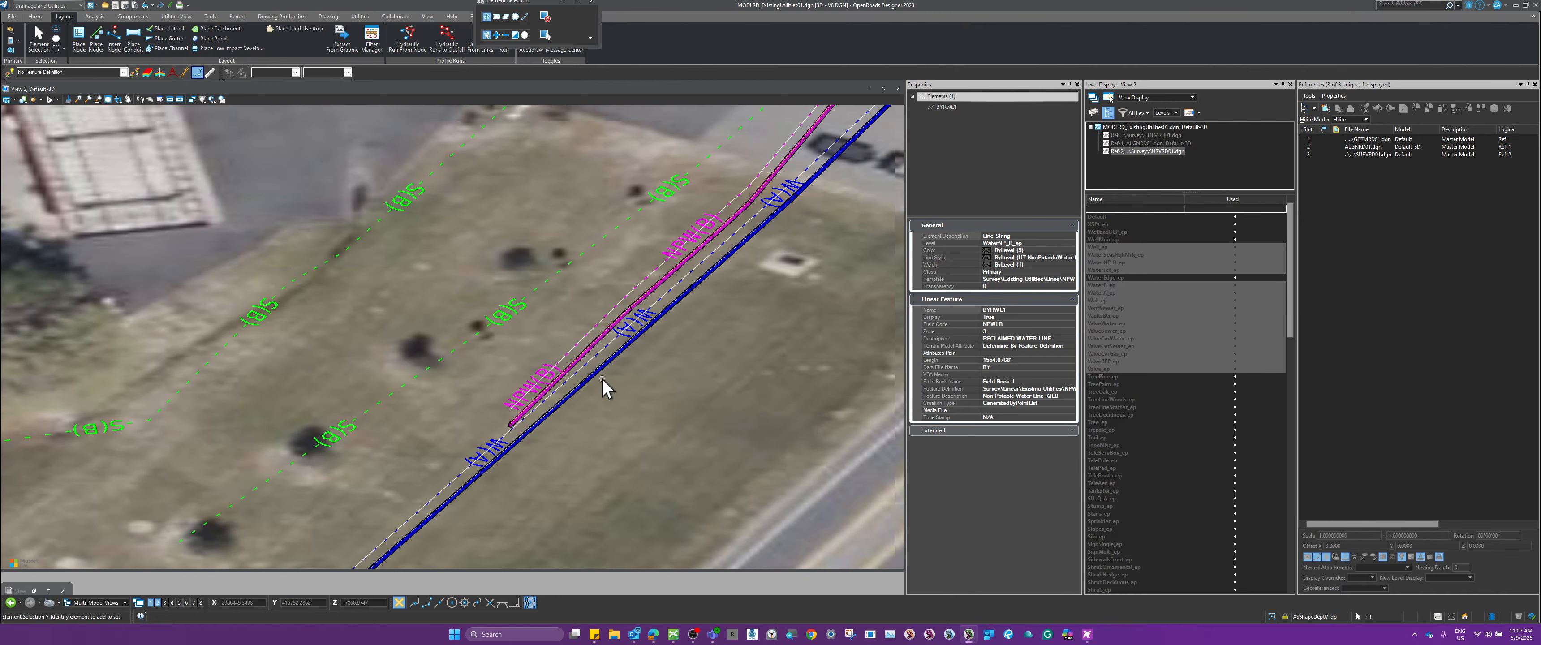
scroll(602, 381, "down", 3)
scroll(496, 387, "up", 4)
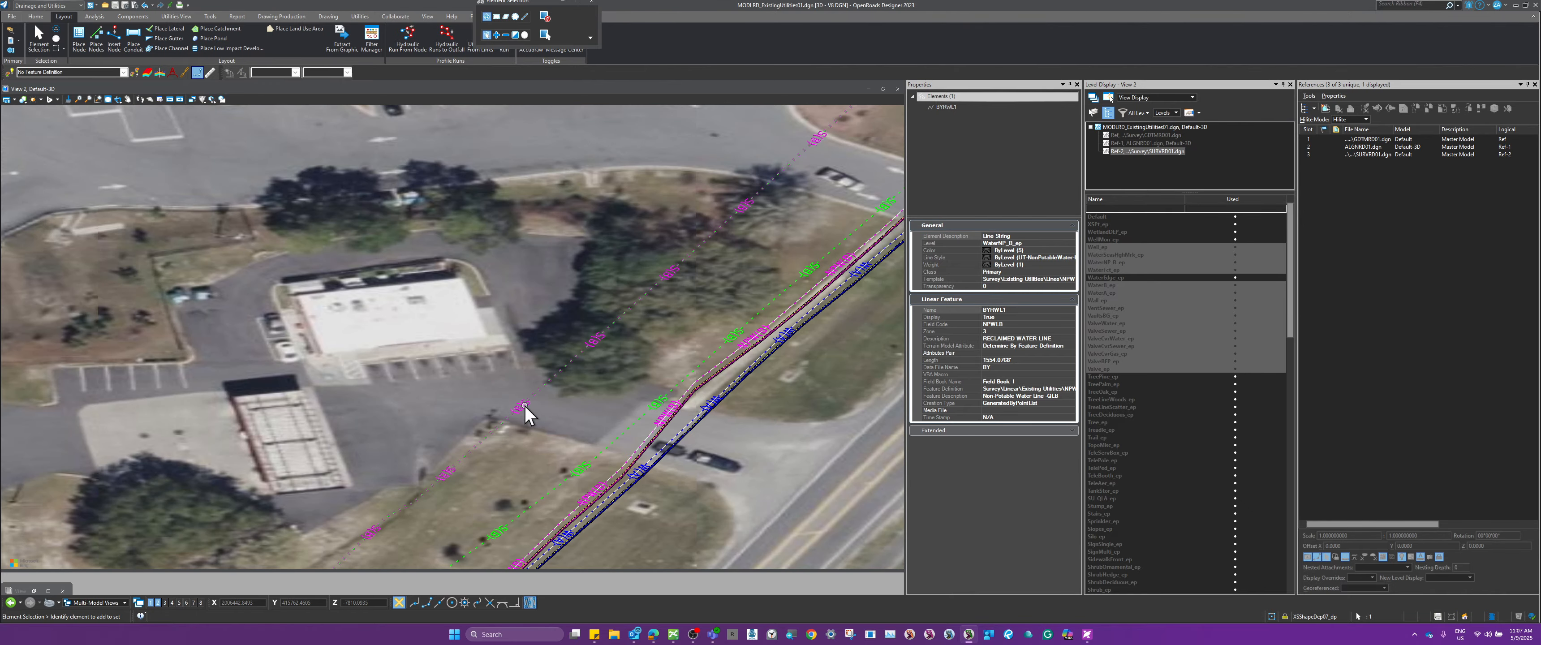
Select the two Quality Level B sanitary force main lines along the diagonal road.
left_click(530, 403)
scroll(595, 381, "down", 1)
scroll(595, 381, "down", 1)
left_click(558, 328)
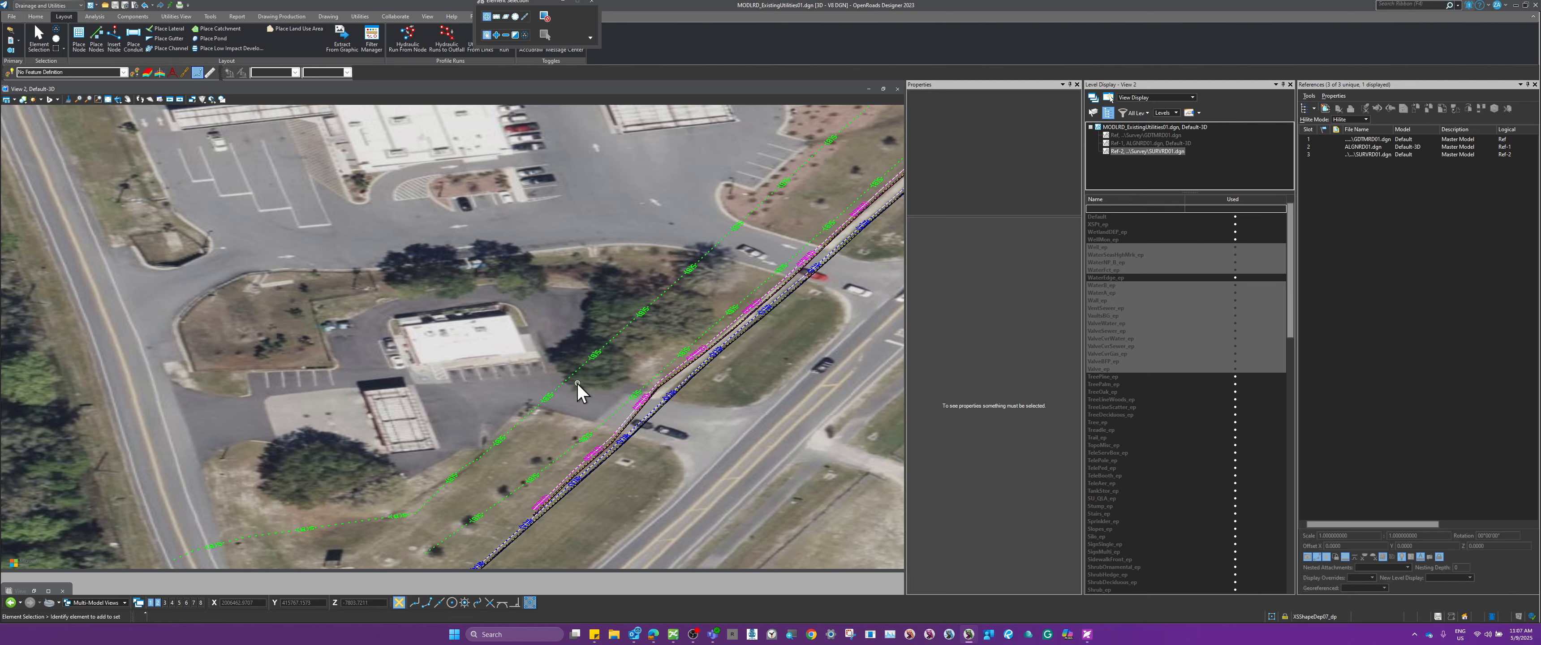
scroll(575, 384, "down", 5)
left_click(574, 399)
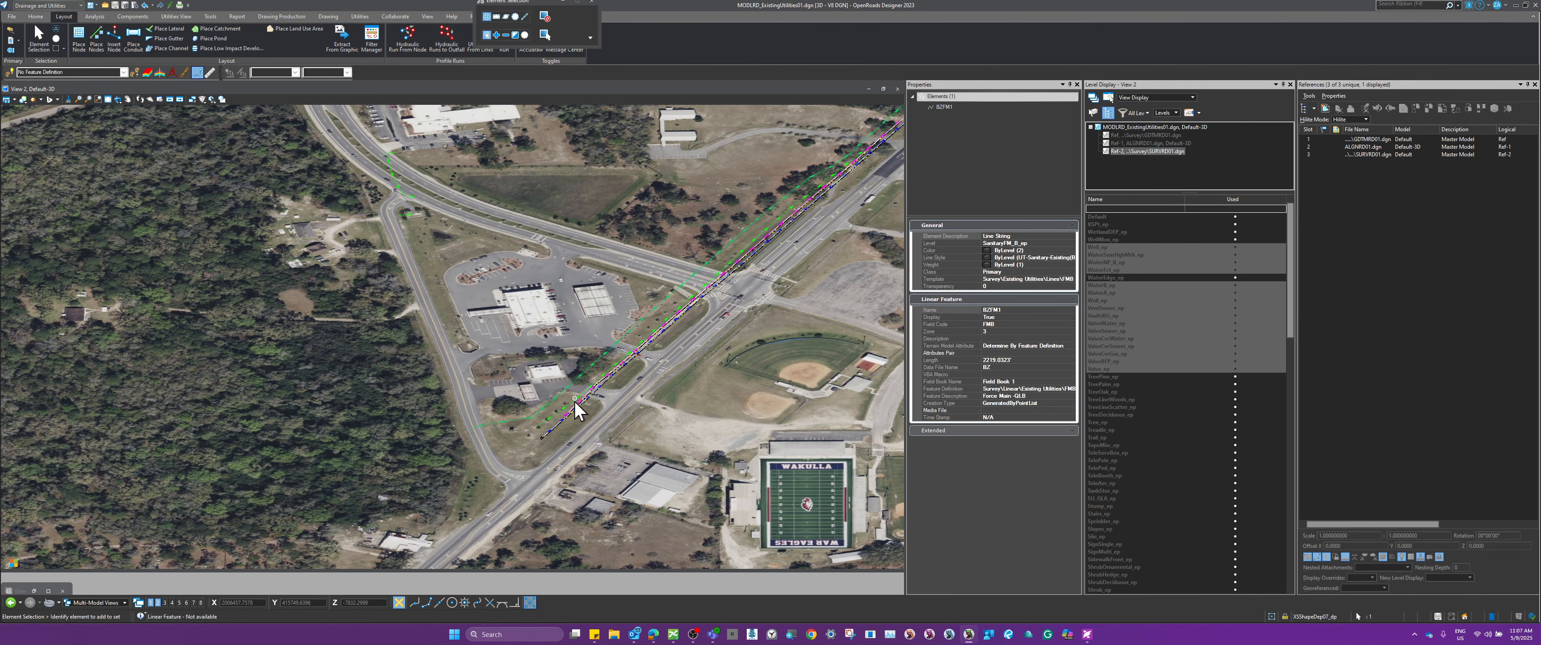
left_click(540, 354)
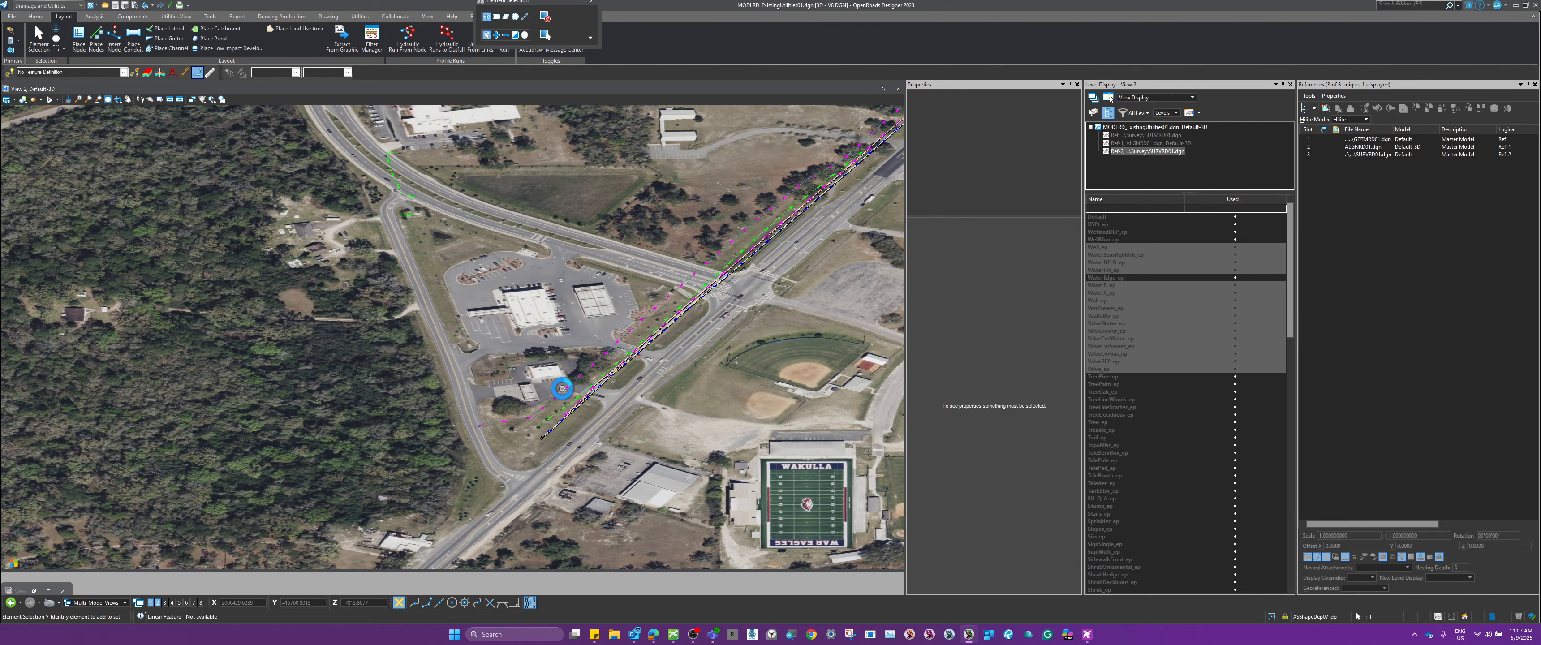
left_click(565, 401)
left_click(651, 306)
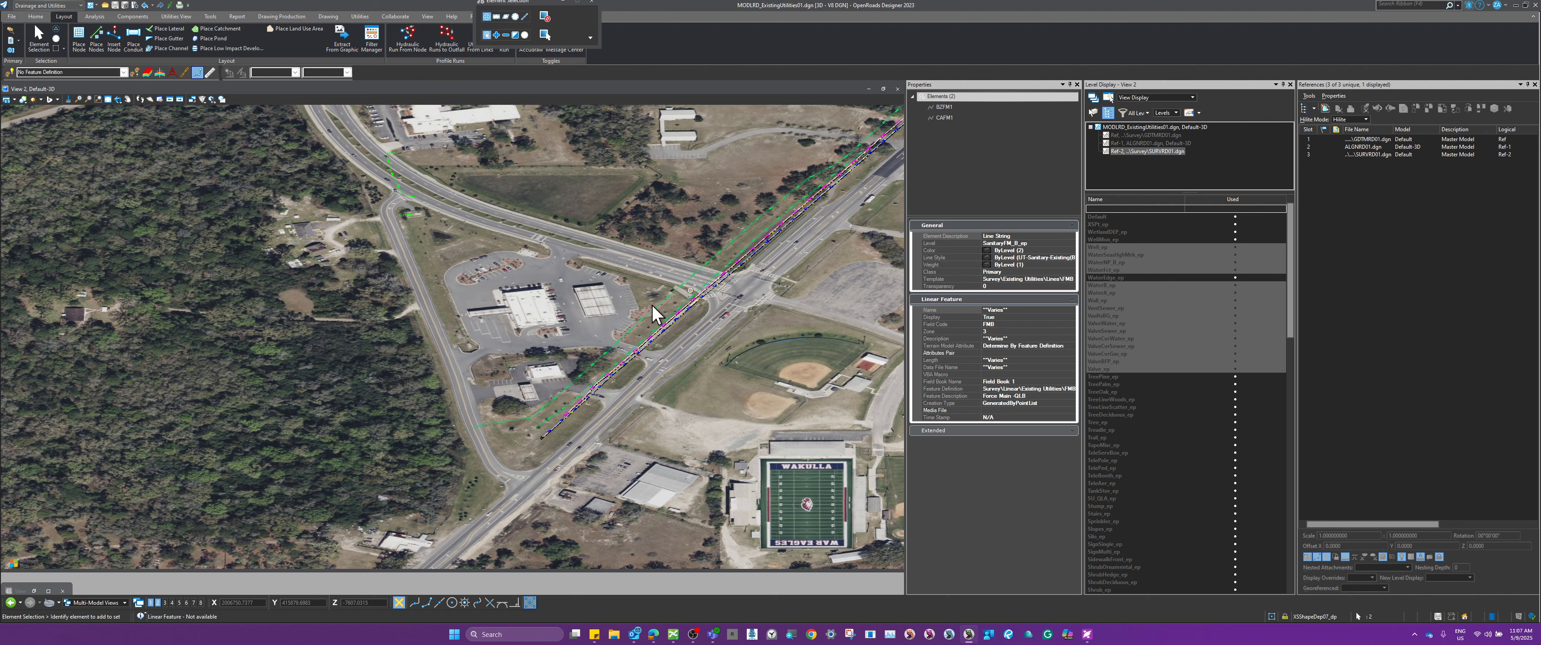
Add the sanitary lines at the side-road junction along the curved road to the selection.
scroll(524, 407, "down", 3)
scroll(478, 257, "up", 4)
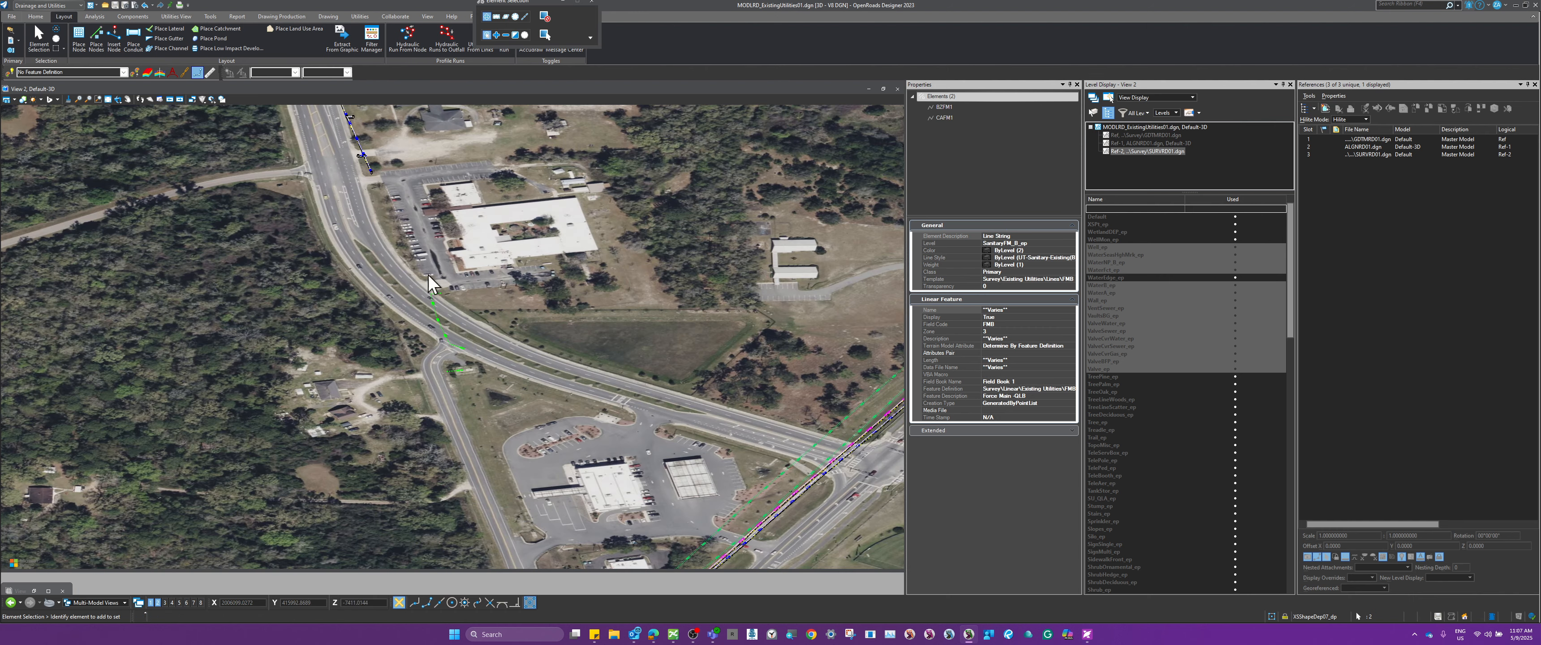
left_click_drag(407, 246, 516, 409)
scroll(421, 338, "down", 2)
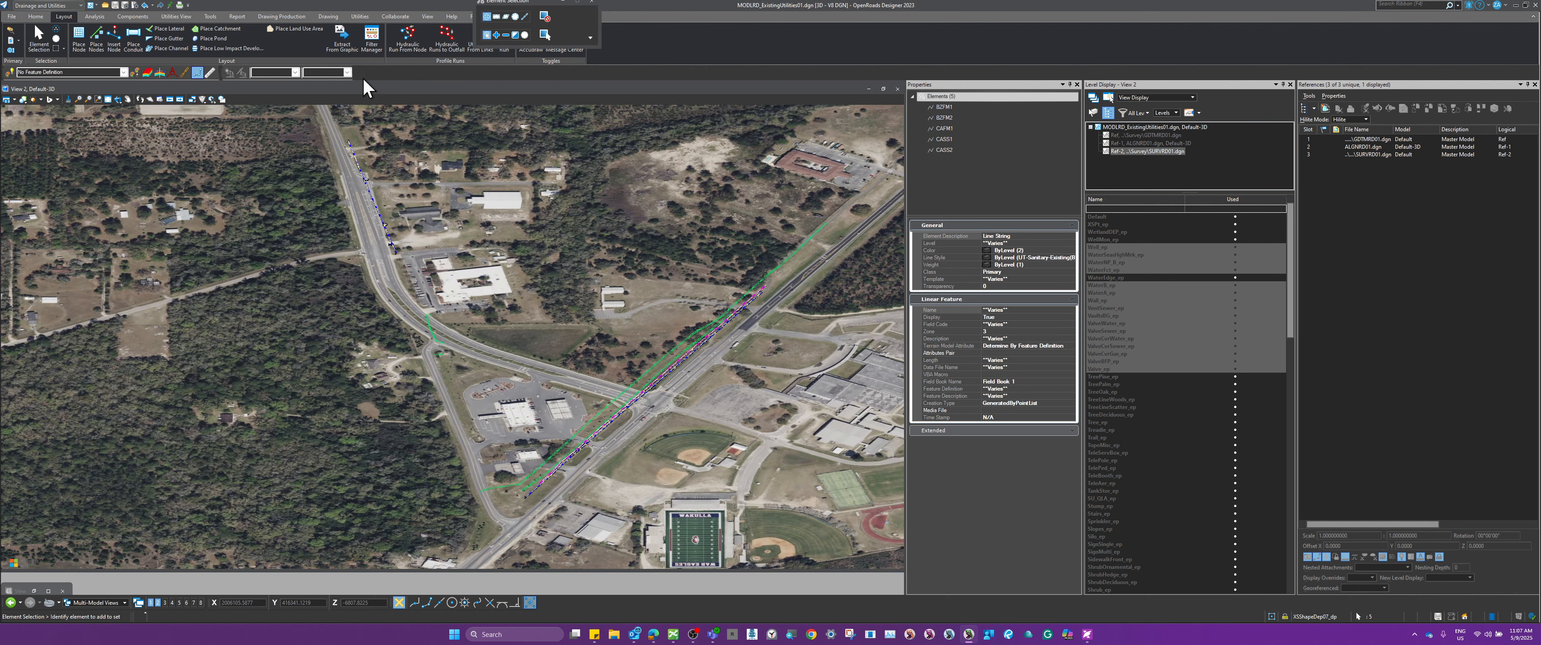
Start Extract From Graphics on the selected lines with the conduit feature definition Existing Sanitary Sewer, Quality Level B.
left_click(348, 36)
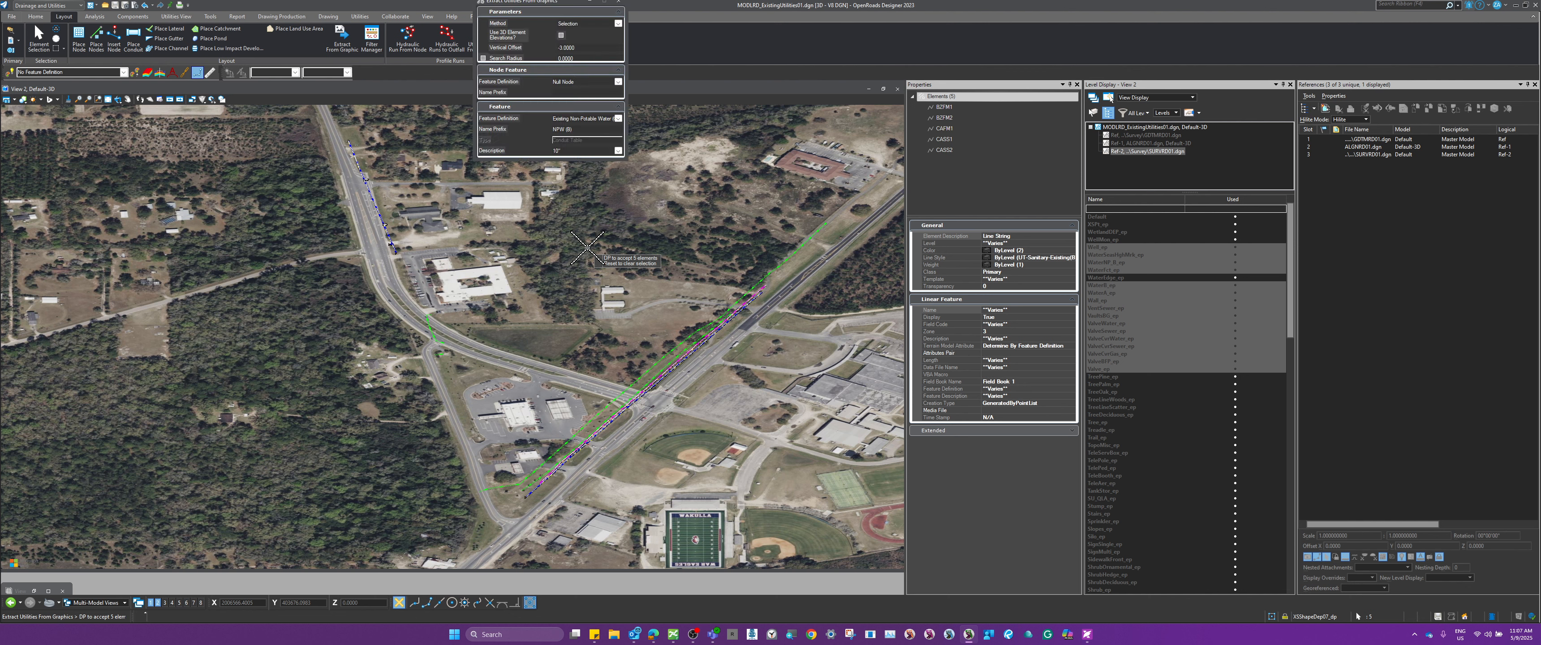
left_click(618, 119)
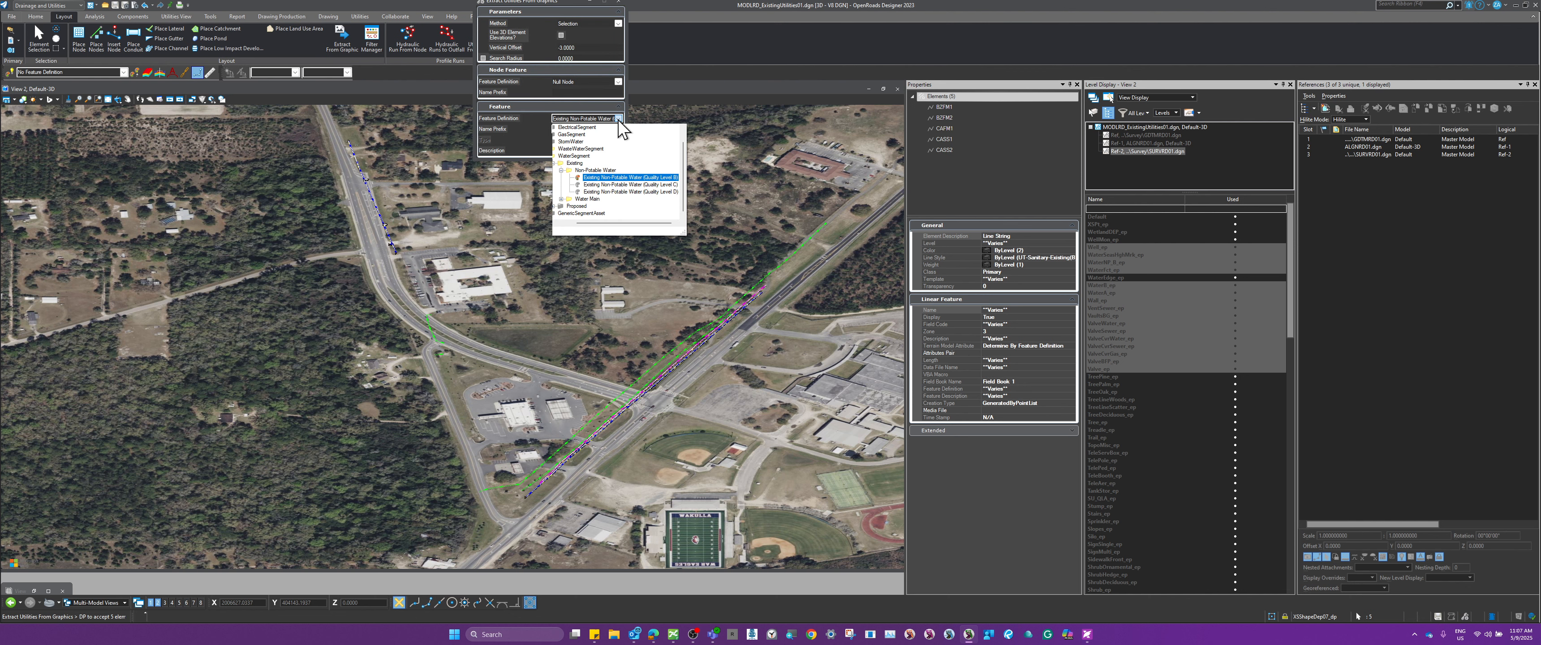
left_click(560, 170)
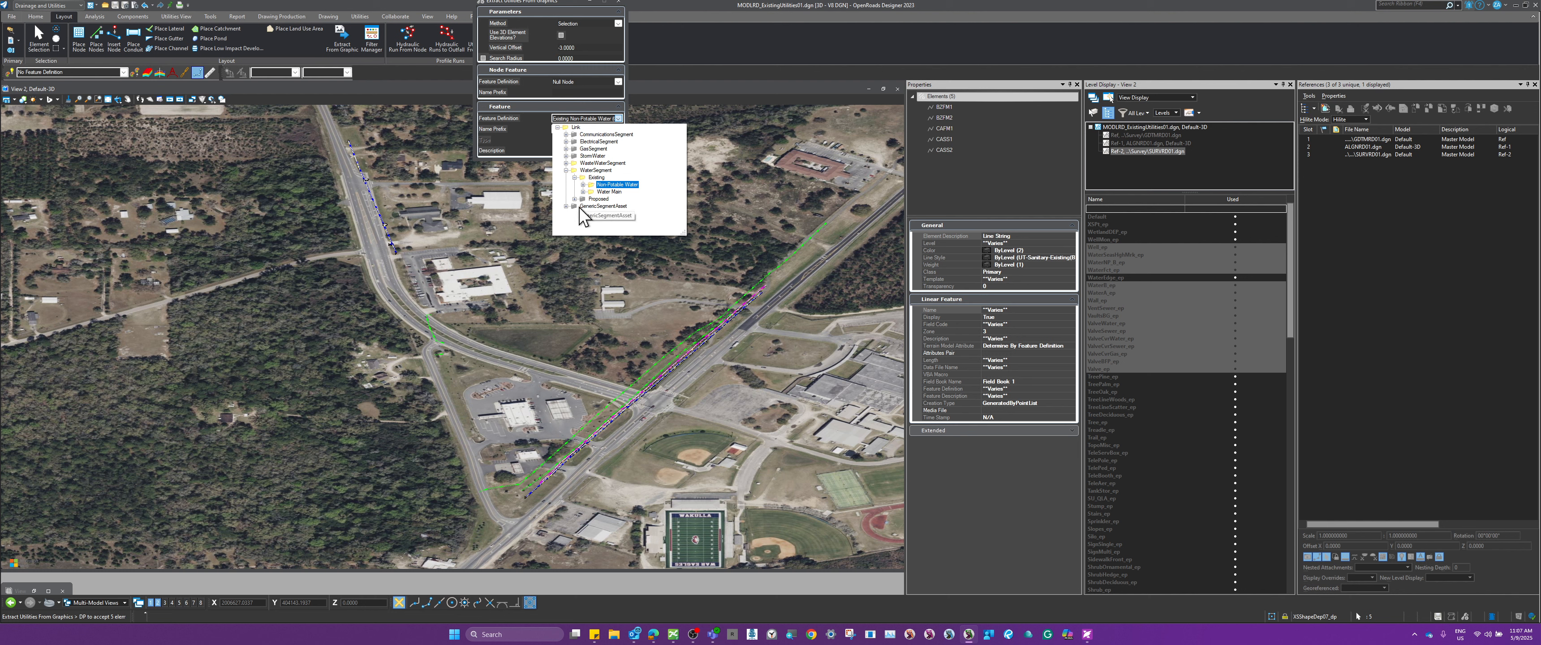
left_click(566, 162)
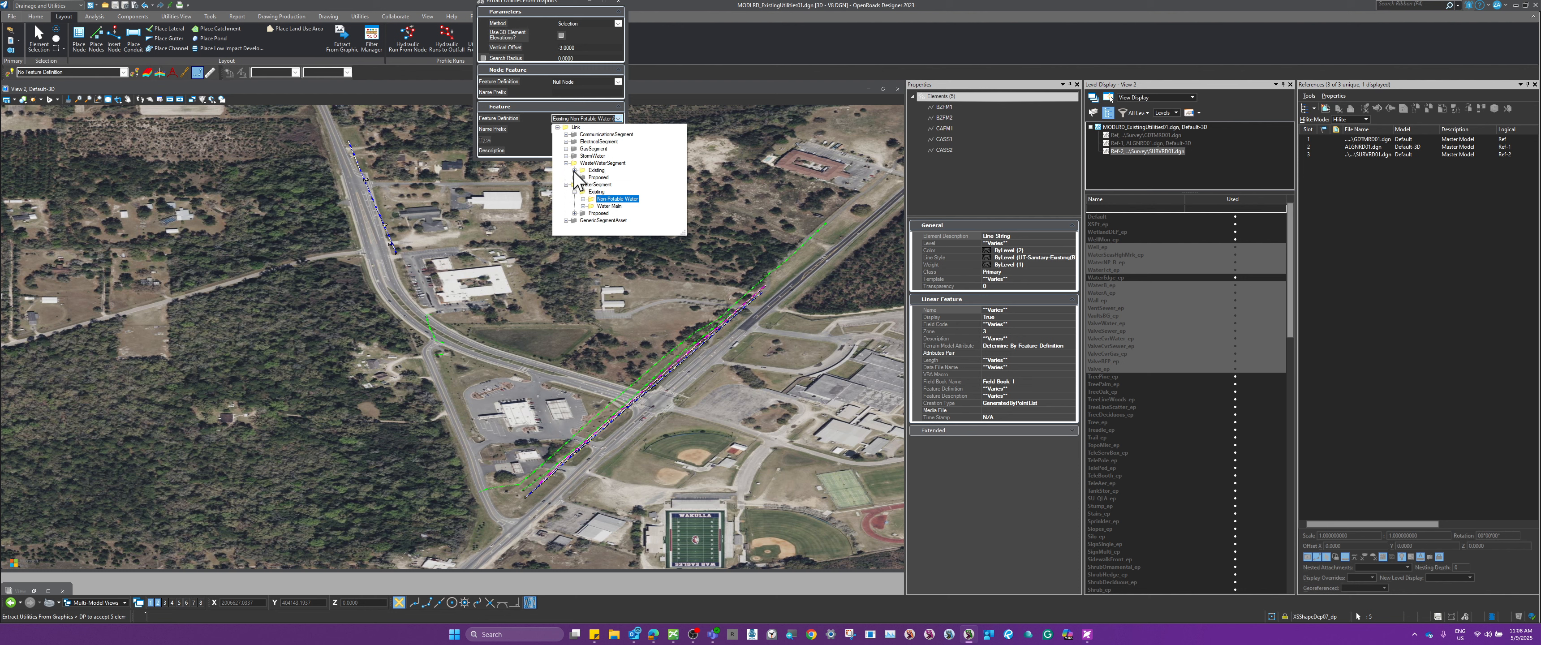
left_click(574, 171)
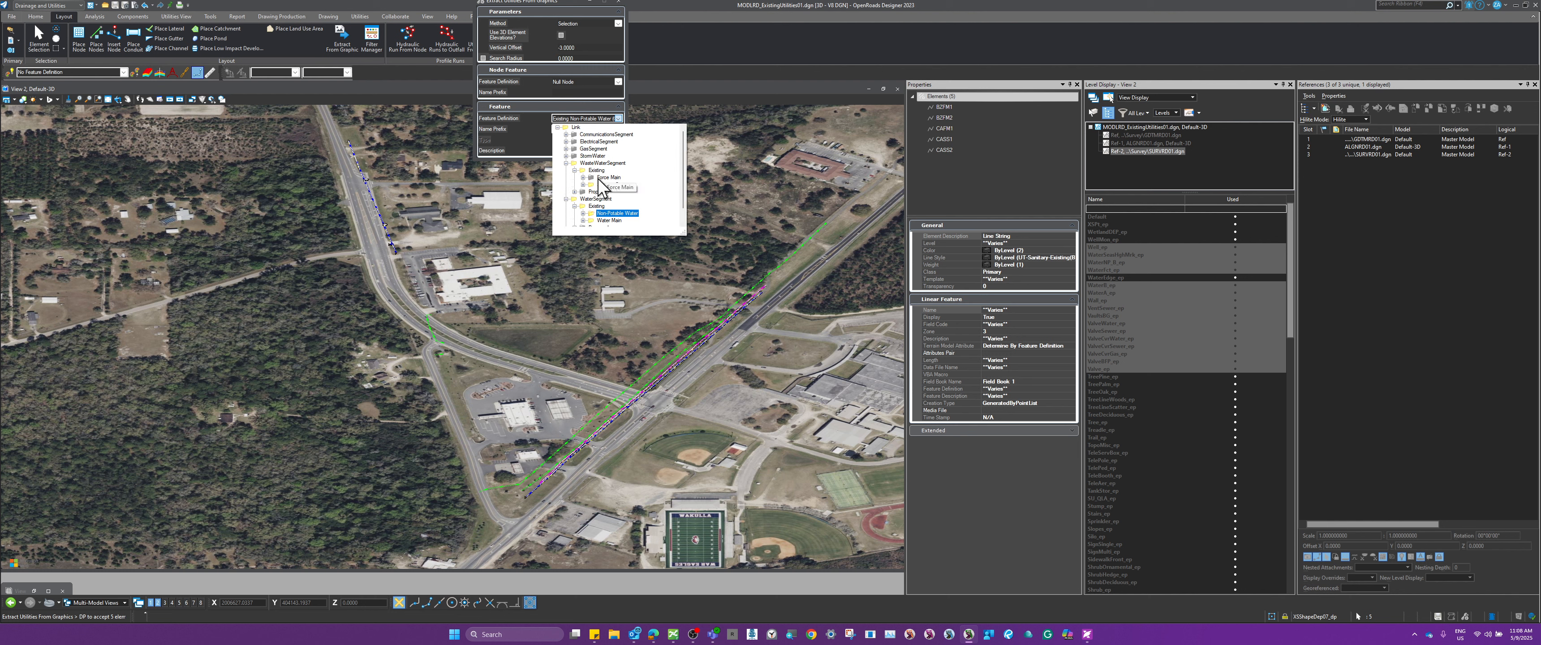
left_click(582, 184)
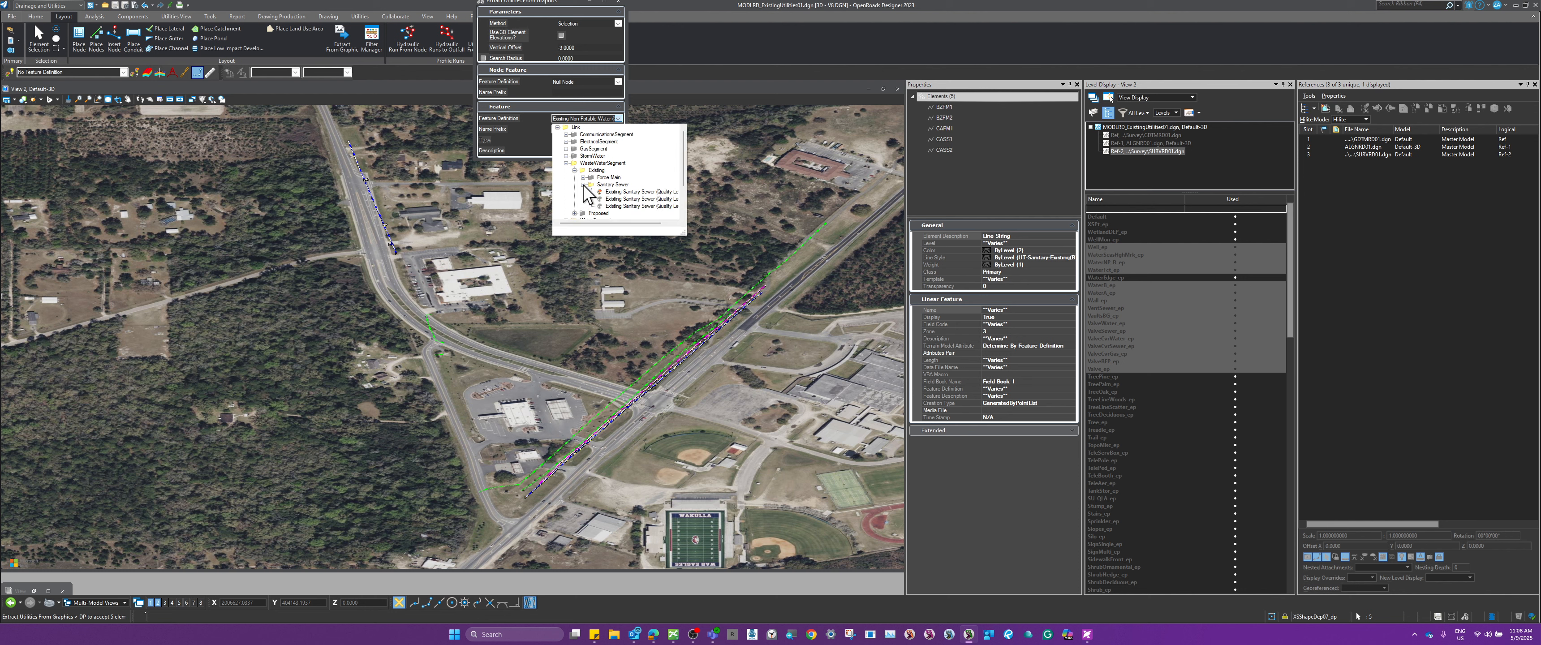
left_click(631, 198)
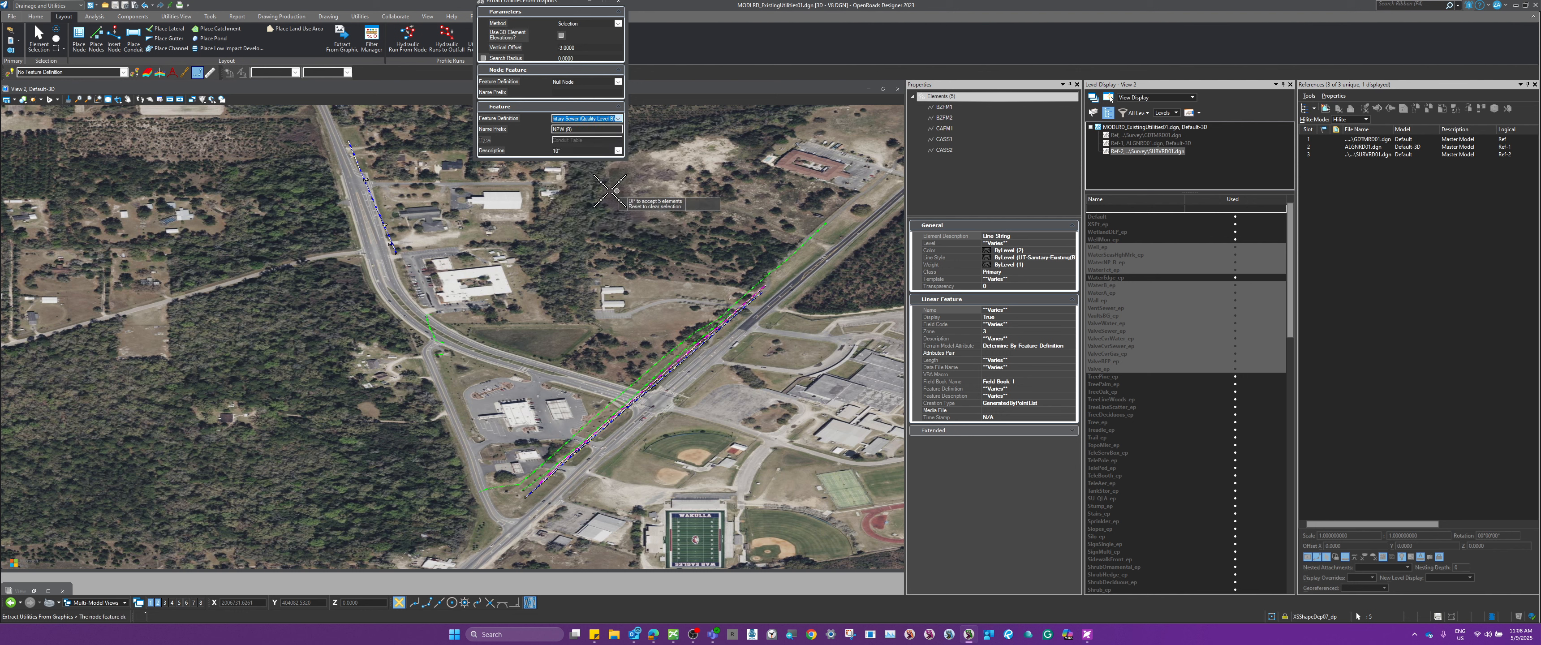
Set the node feature definition to Sanitary Sewer Manhole.
left_click(619, 82)
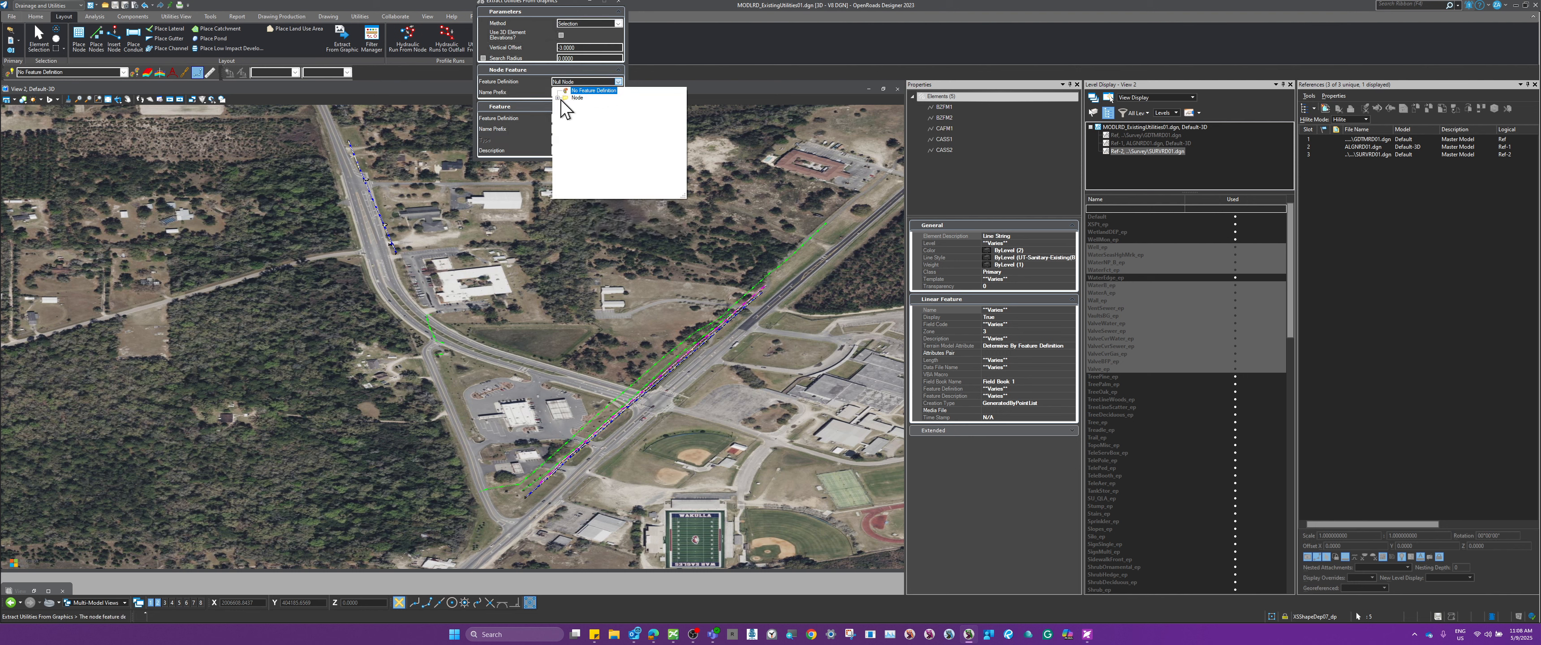
left_click(565, 112)
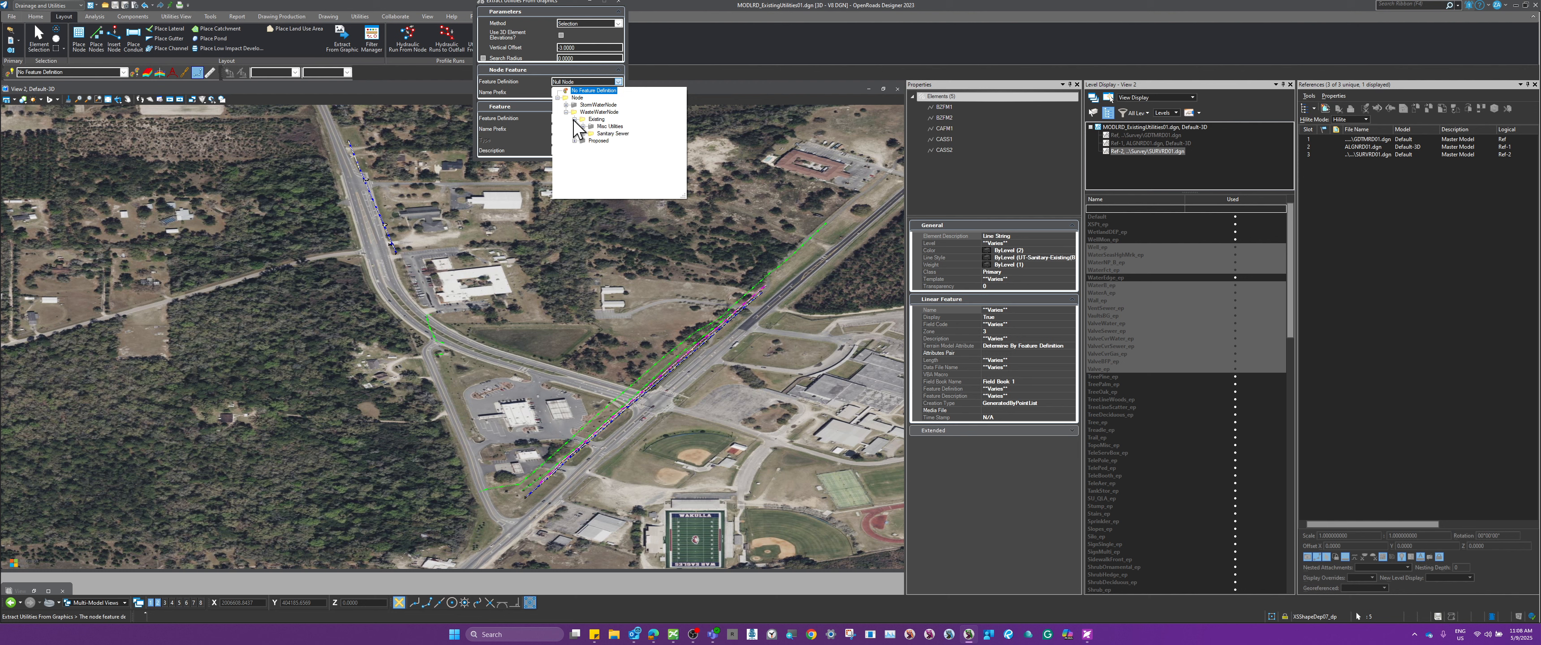
left_click(583, 133)
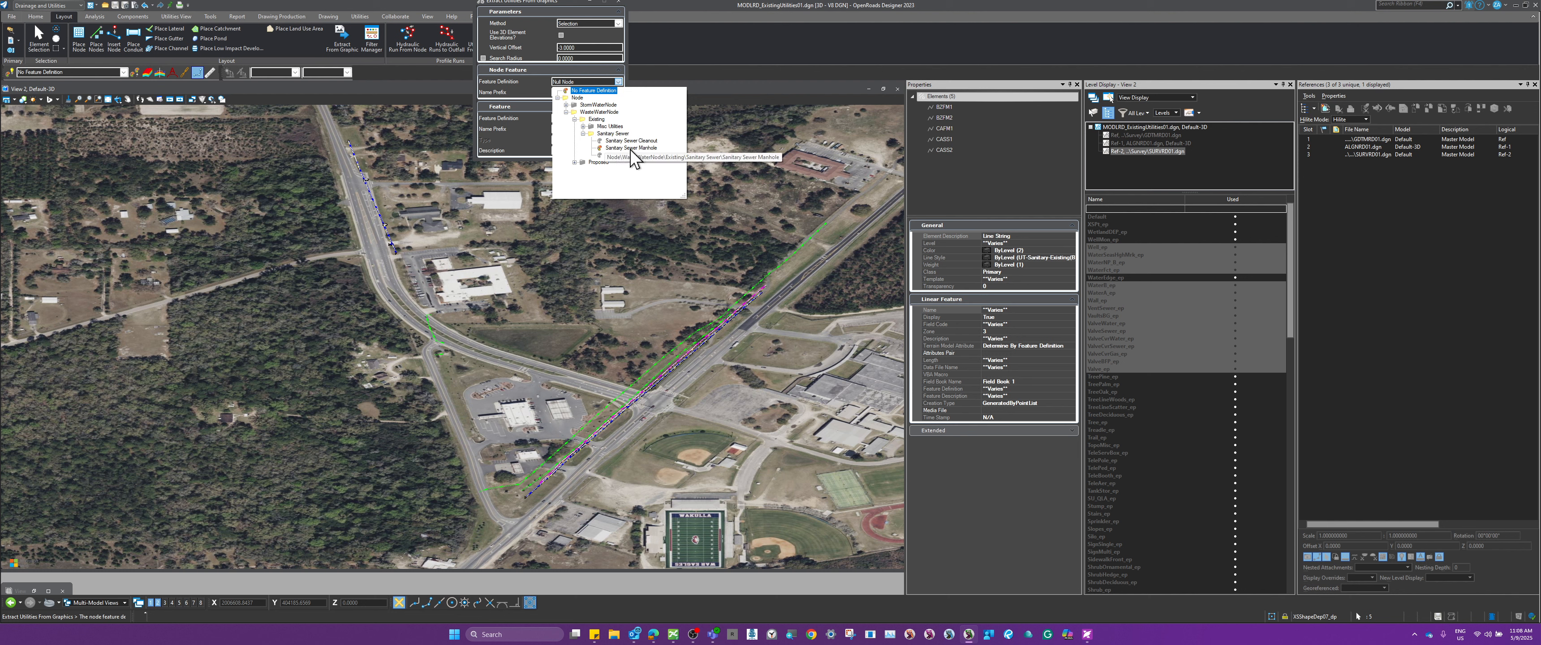
left_click(631, 147)
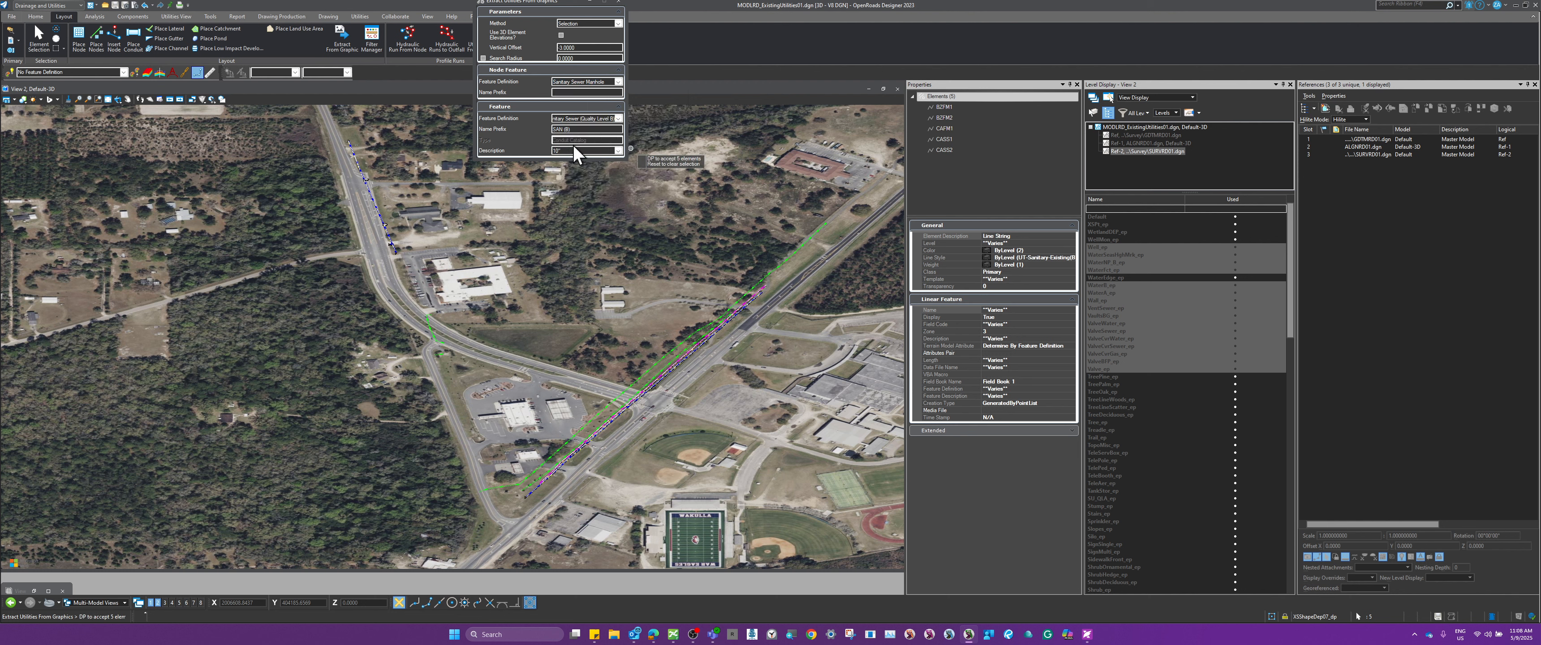
Accept the selected elements, active terrain model and extraction parameters to generate the 3D sanitary conduits, and return to element selection.
left_click(569, 292)
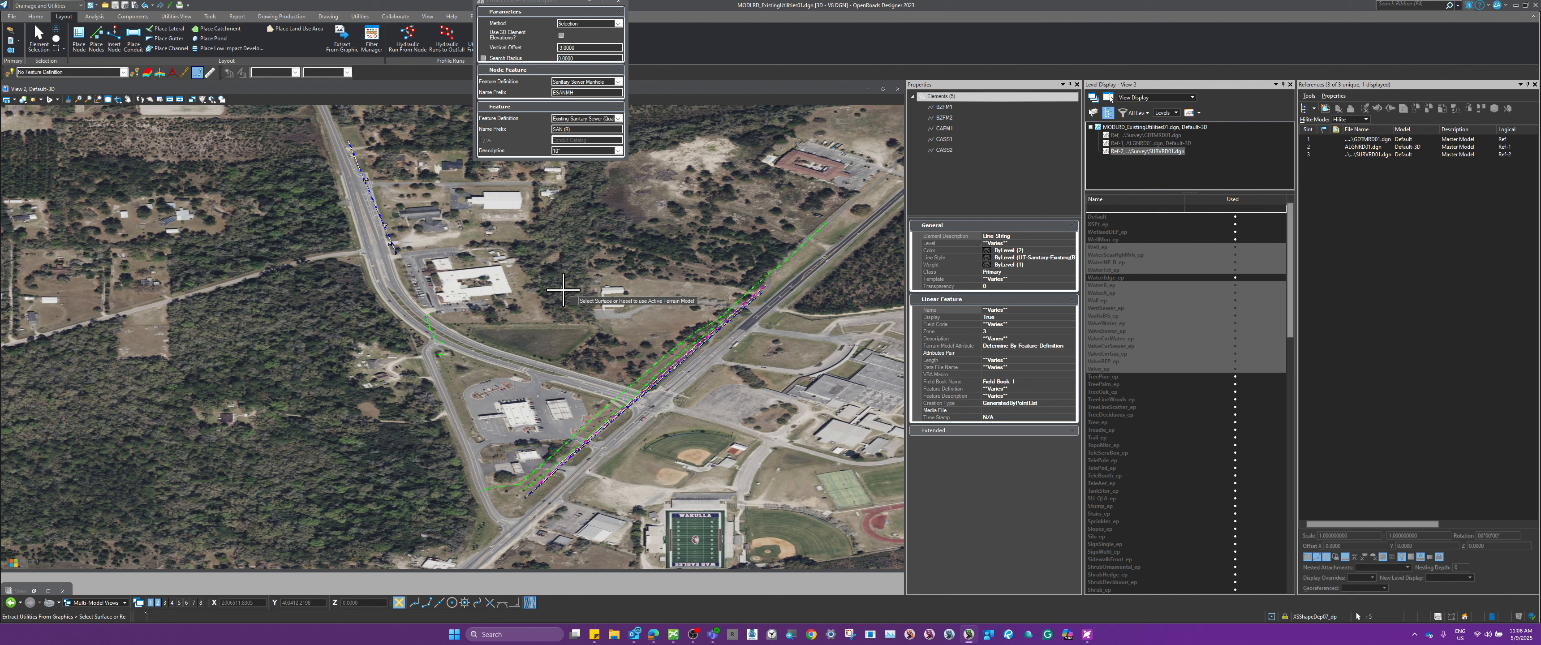
right_click(562, 291)
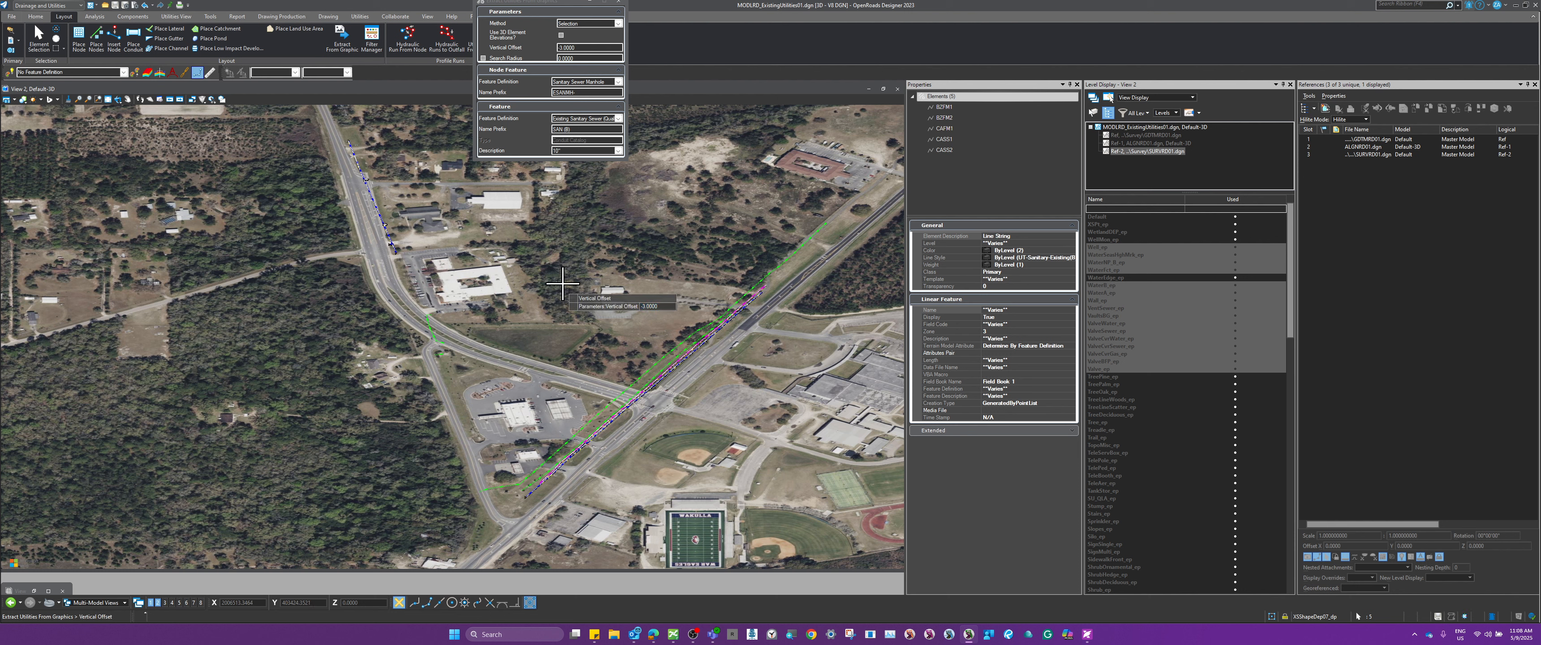
left_click(562, 283)
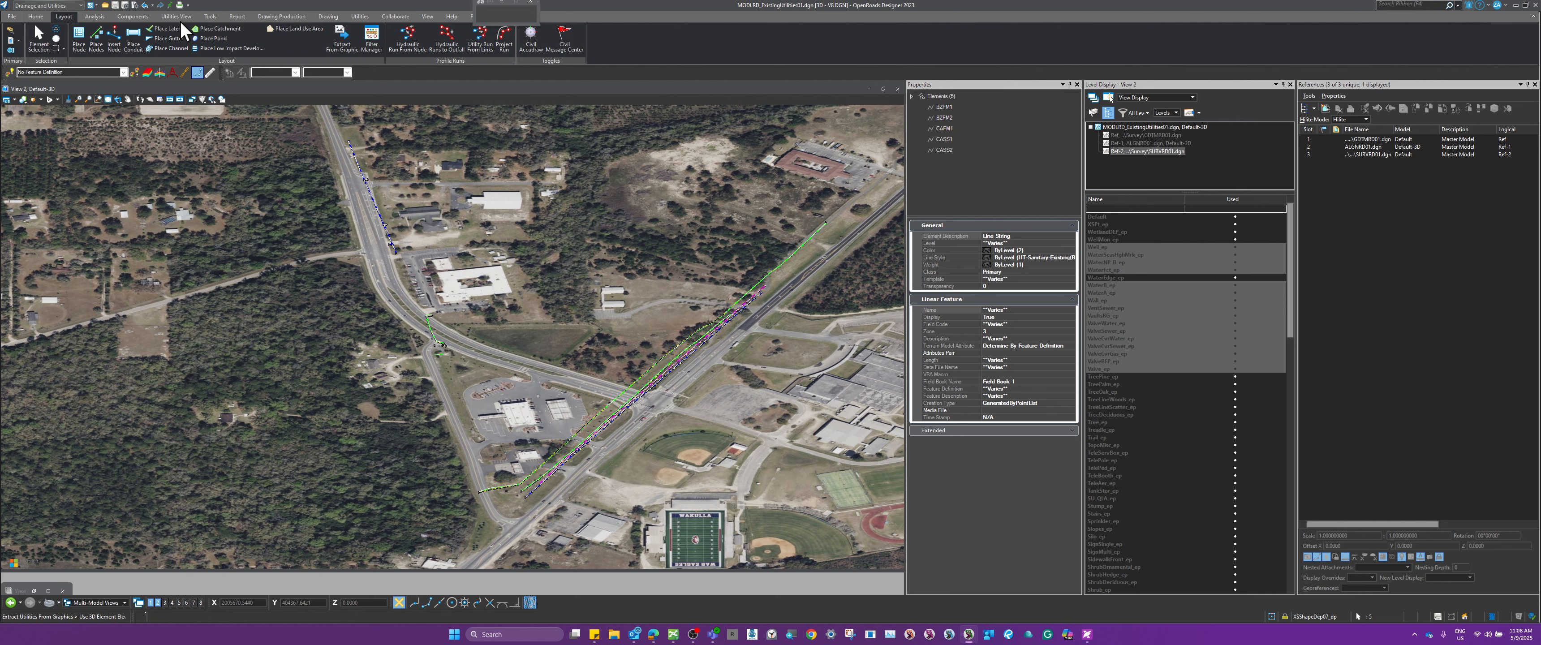
left_click(40, 34)
Examine the extracted sanitary conduits and their end manholes along the diagonal road.
scroll(473, 504, "up", 8)
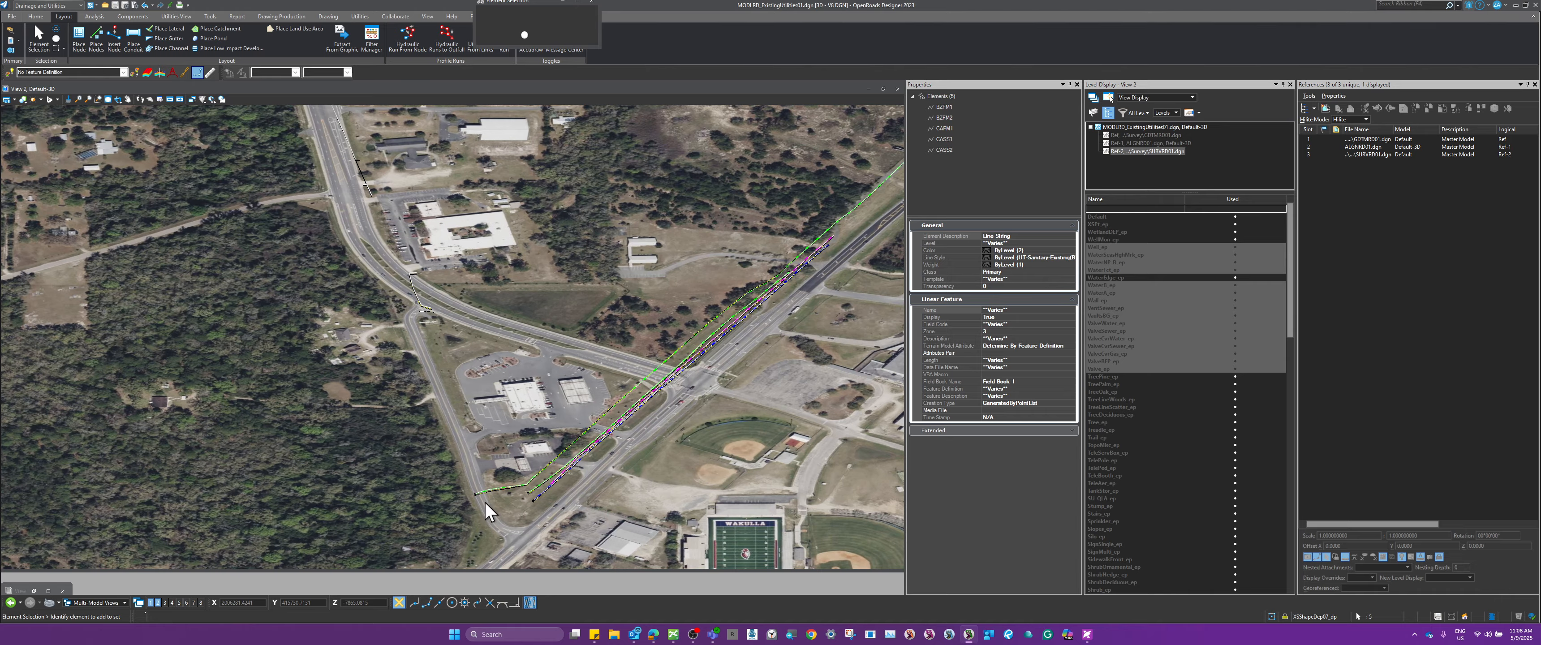
scroll(397, 490, "down", 5)
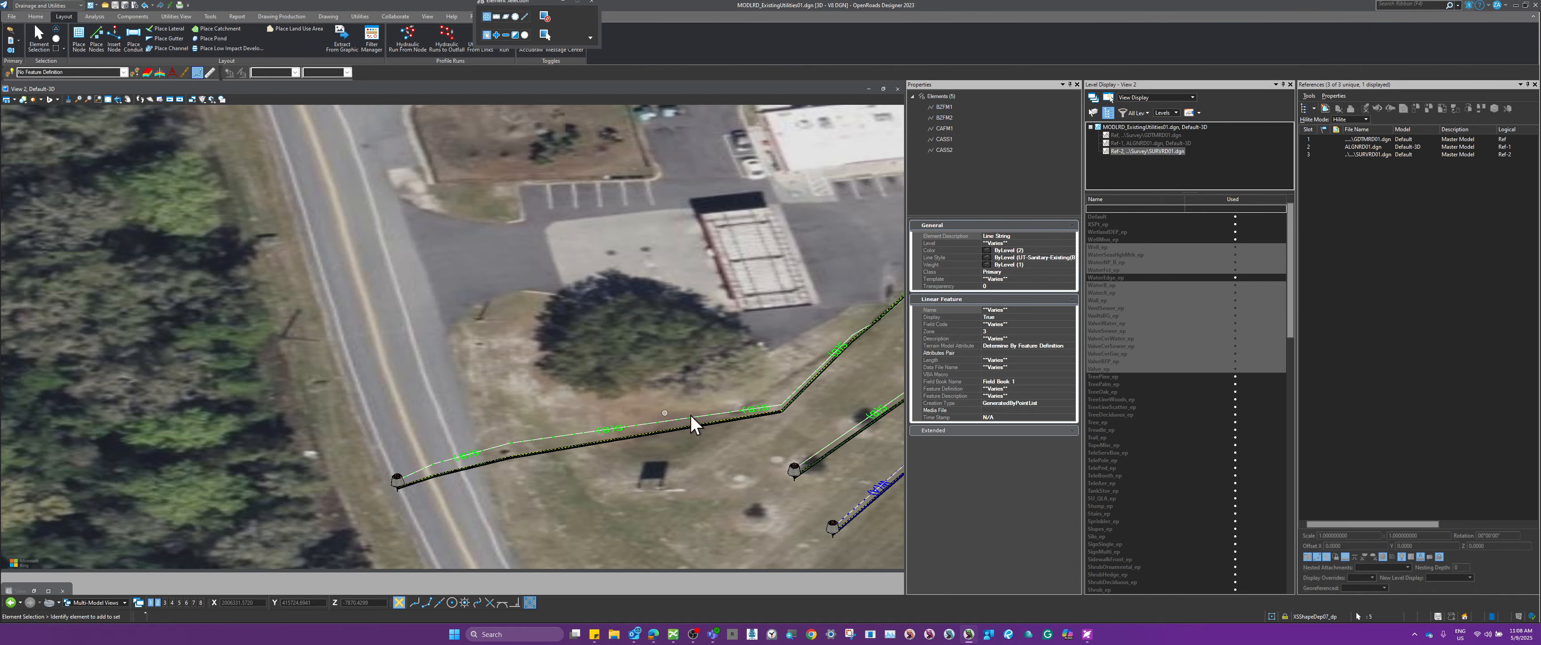
scroll(742, 442, "up", 4)
scroll(494, 490, "down", 3)
scroll(556, 470, "down", 3)
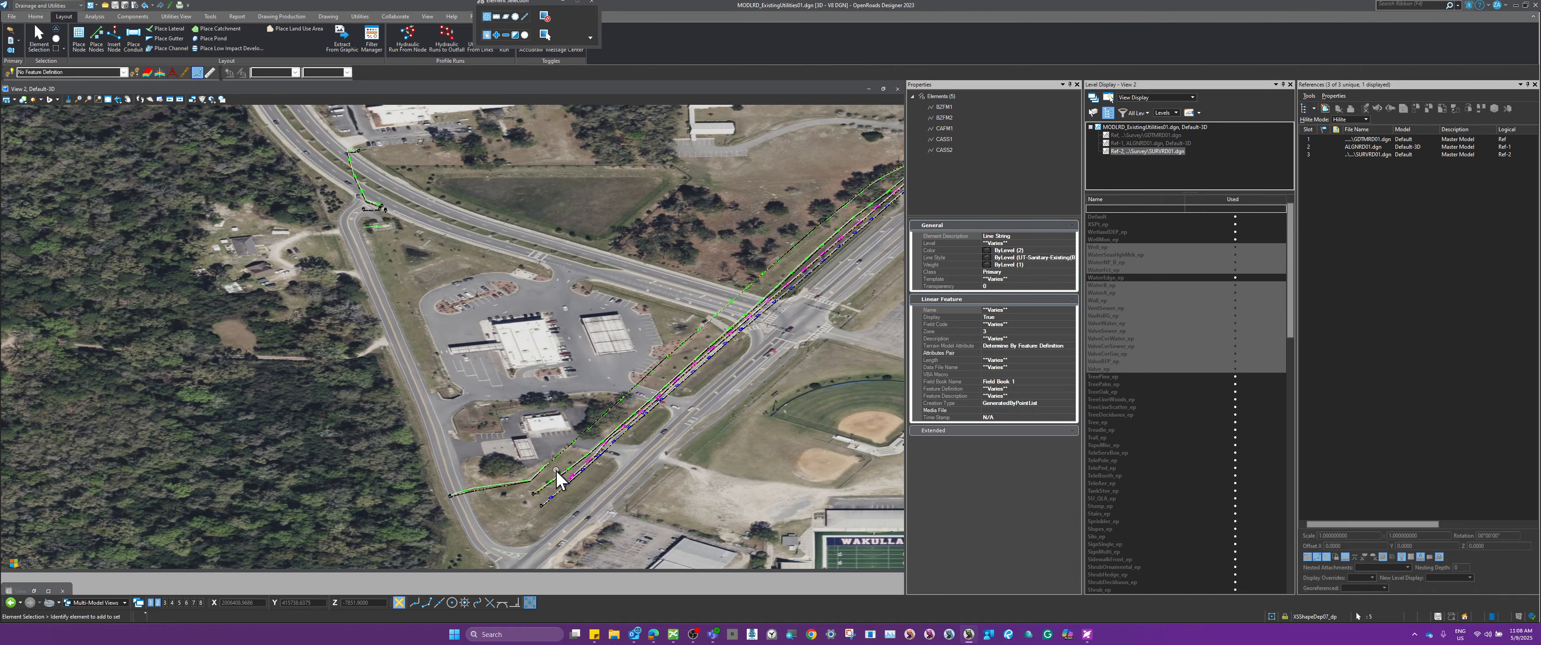
scroll(784, 257, "up", 10)
scroll(789, 231, "down", 6)
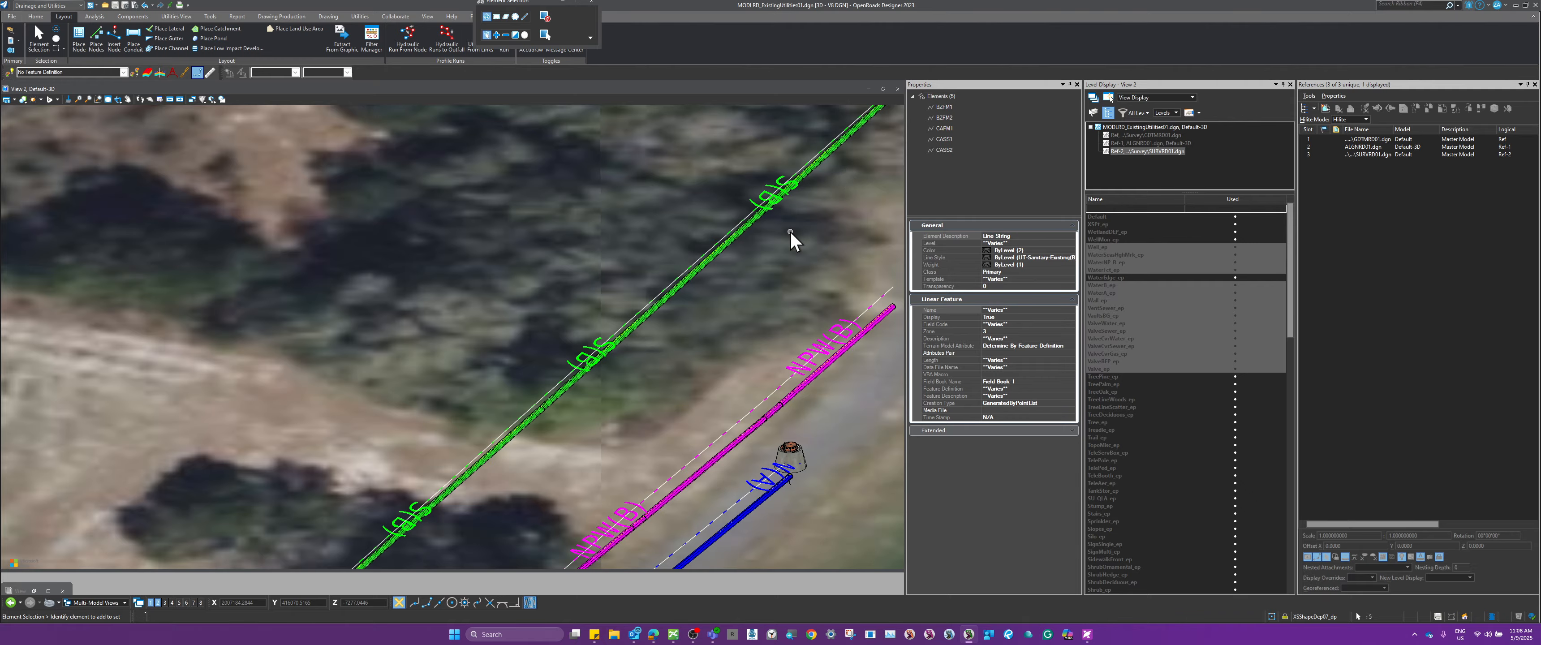
scroll(776, 243, "down", 2)
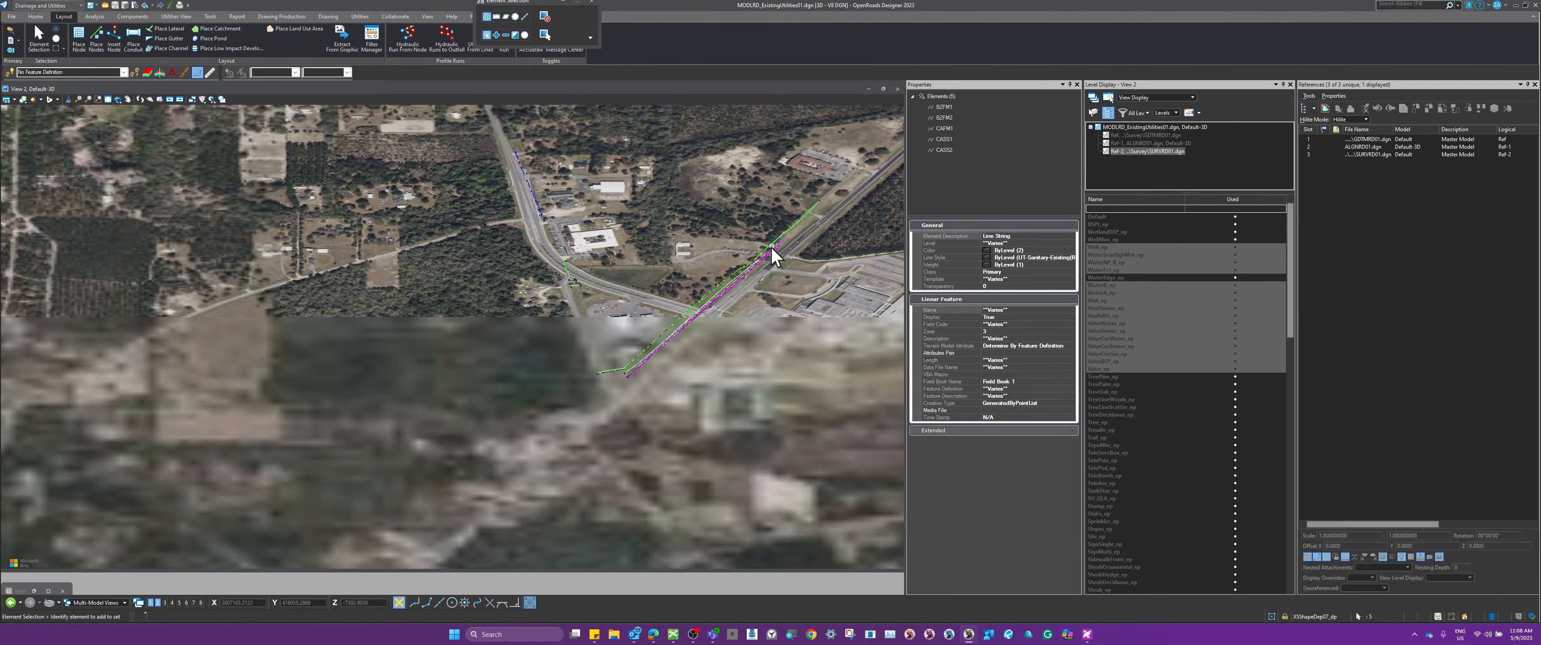
Examine the extracted sanitary conduits and manholes at the side-road junction beside the curved road.
scroll(555, 280, "up", 7)
scroll(640, 317, "down", 2)
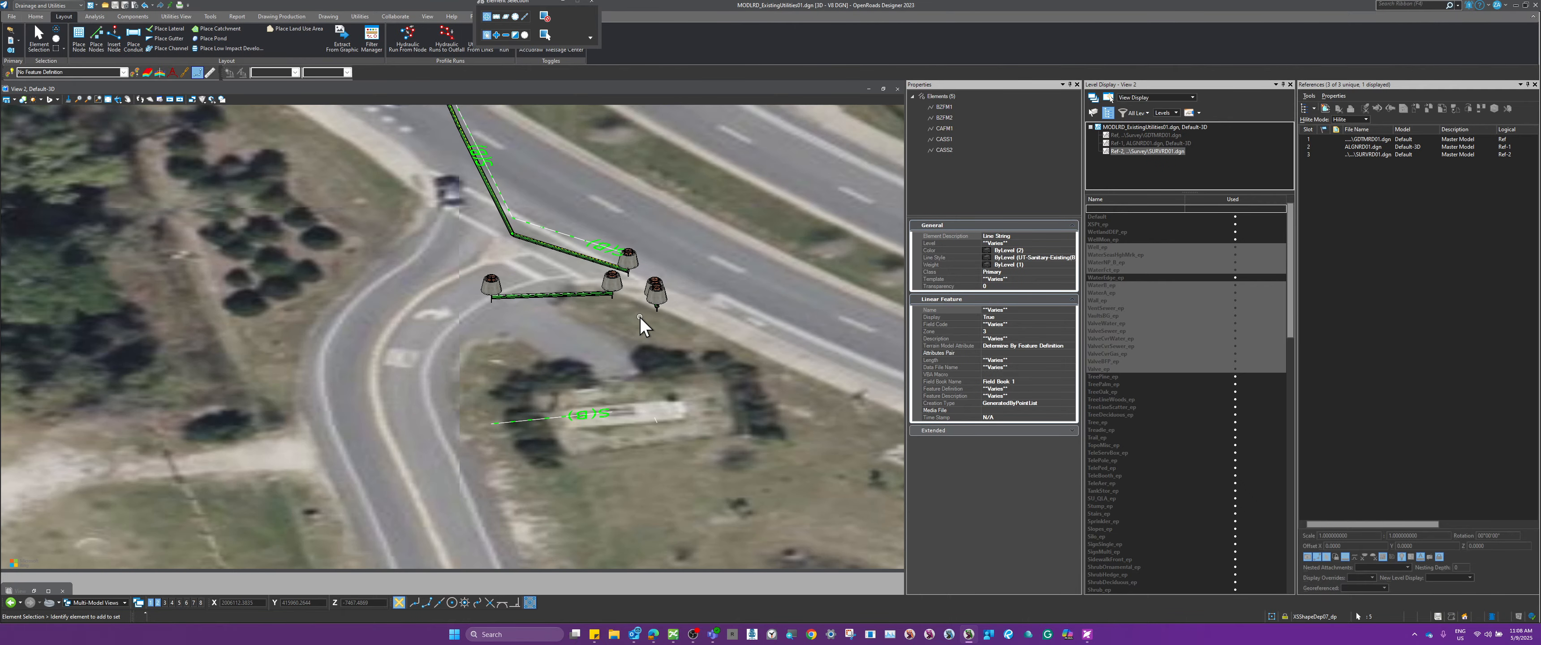
scroll(425, 405, "down", 2)
scroll(427, 410, "down", 3)
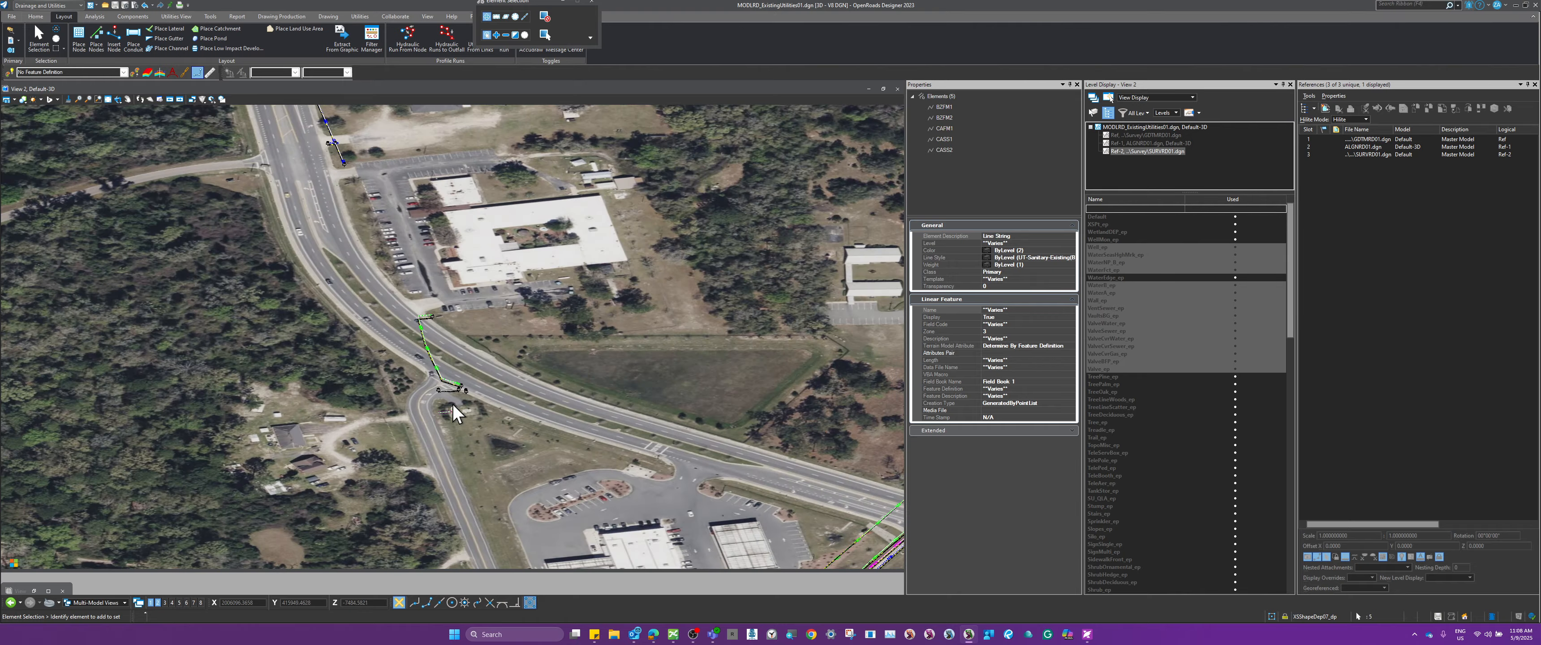
scroll(448, 332, "up", 5)
scroll(411, 334, "down", 5)
scroll(398, 334, "down", 3)
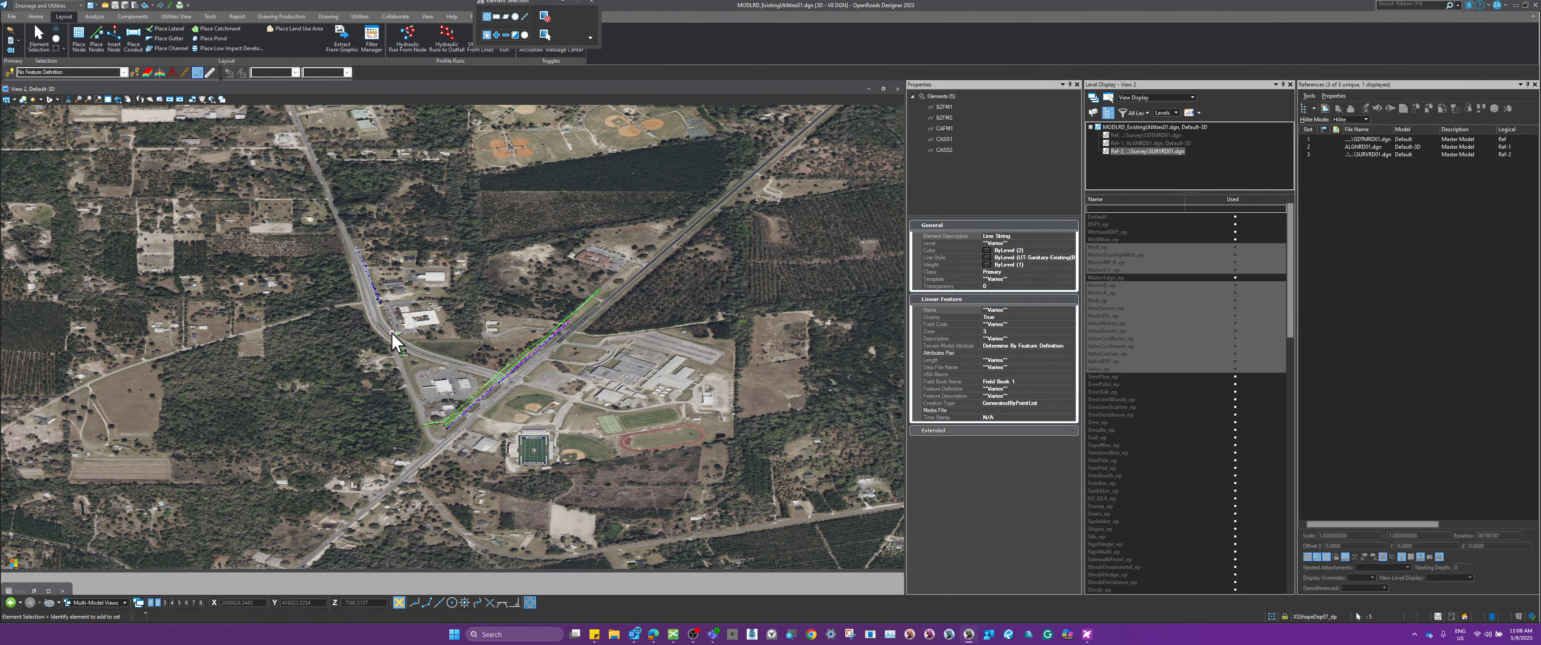
scroll(455, 408, "up", 2)
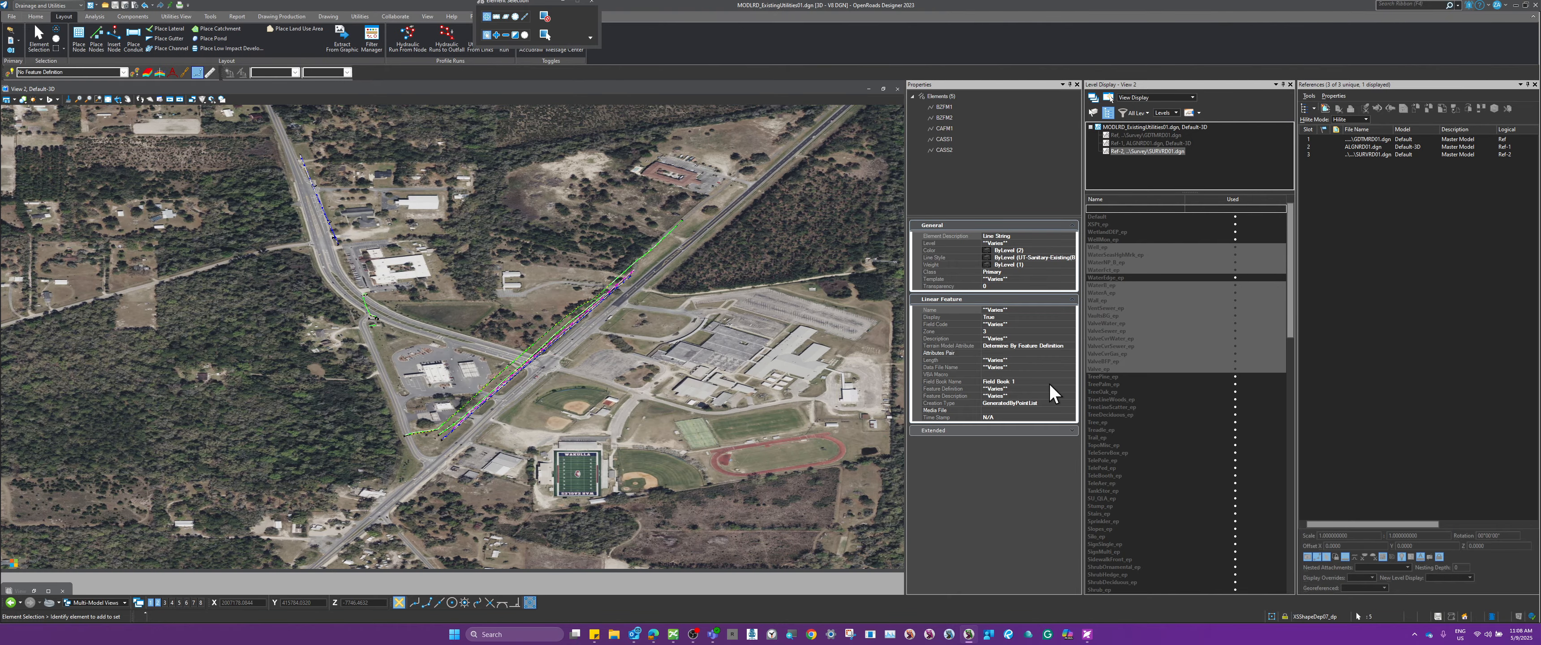
Turn on all levels of the survey reference, and start turning off levels by element beside the road.
right_click(1122, 383)
left_click(1144, 417)
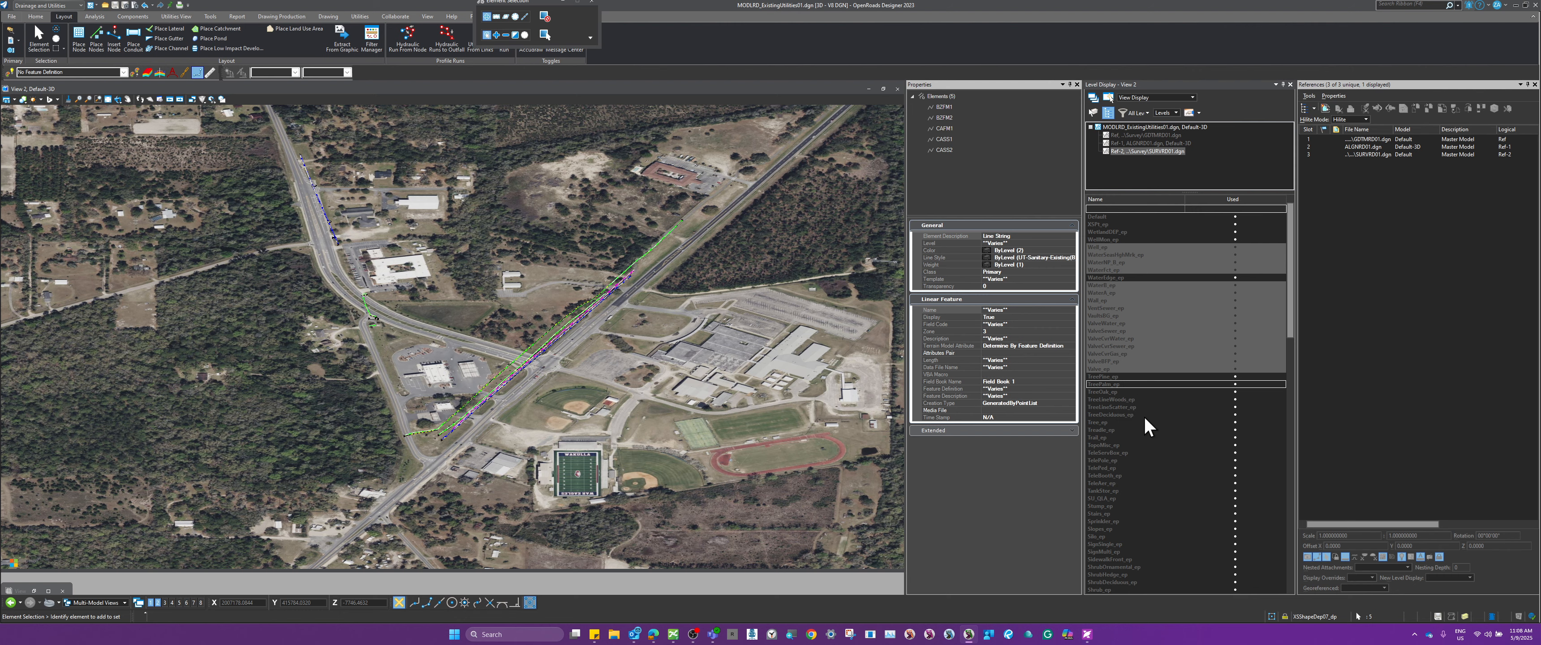
scroll(380, 463, "up", 6)
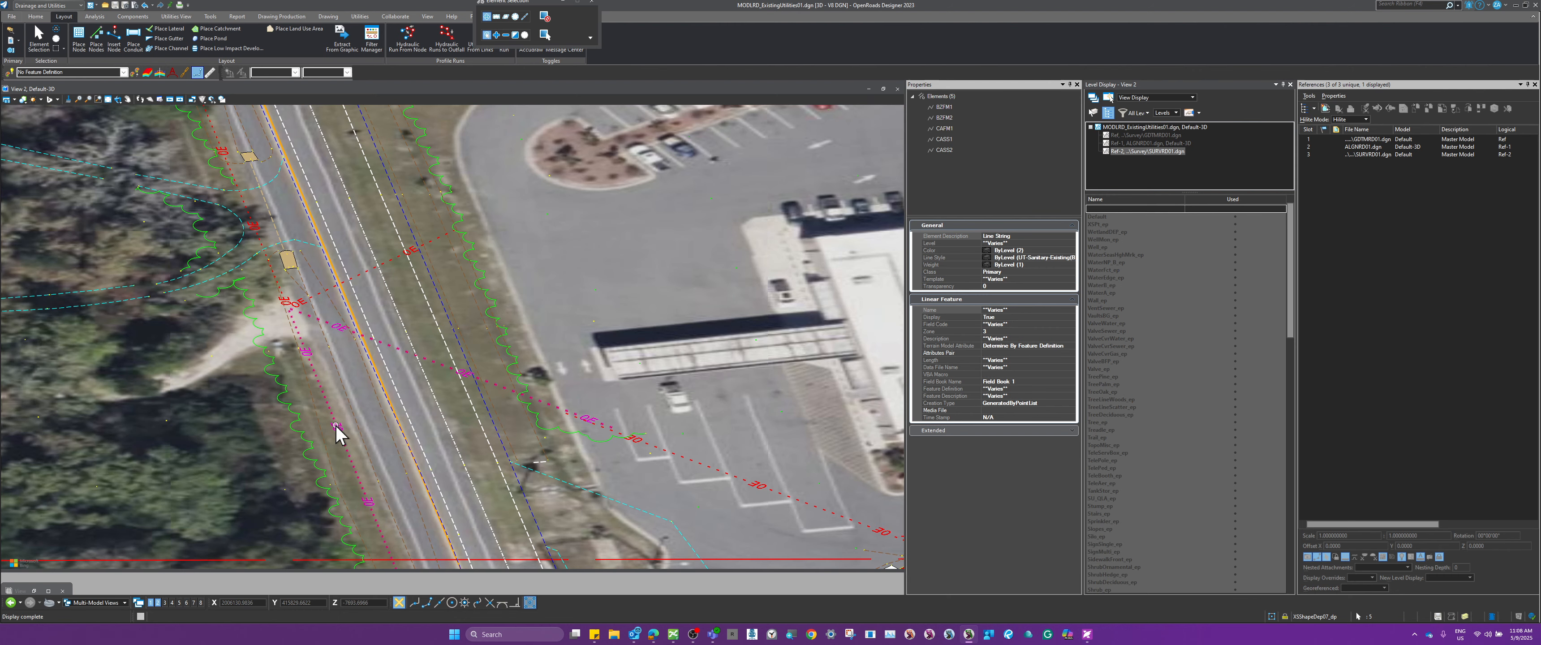
right_click(337, 392)
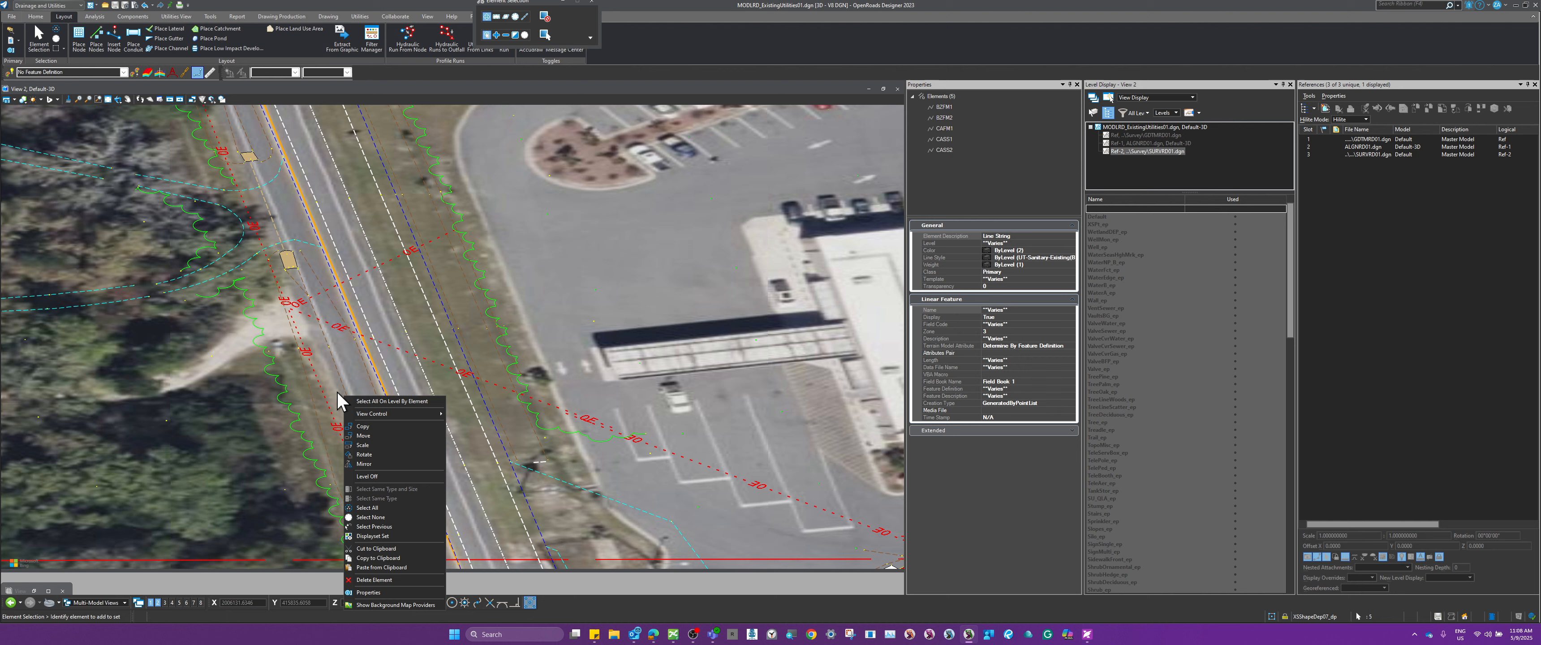
left_click(378, 475)
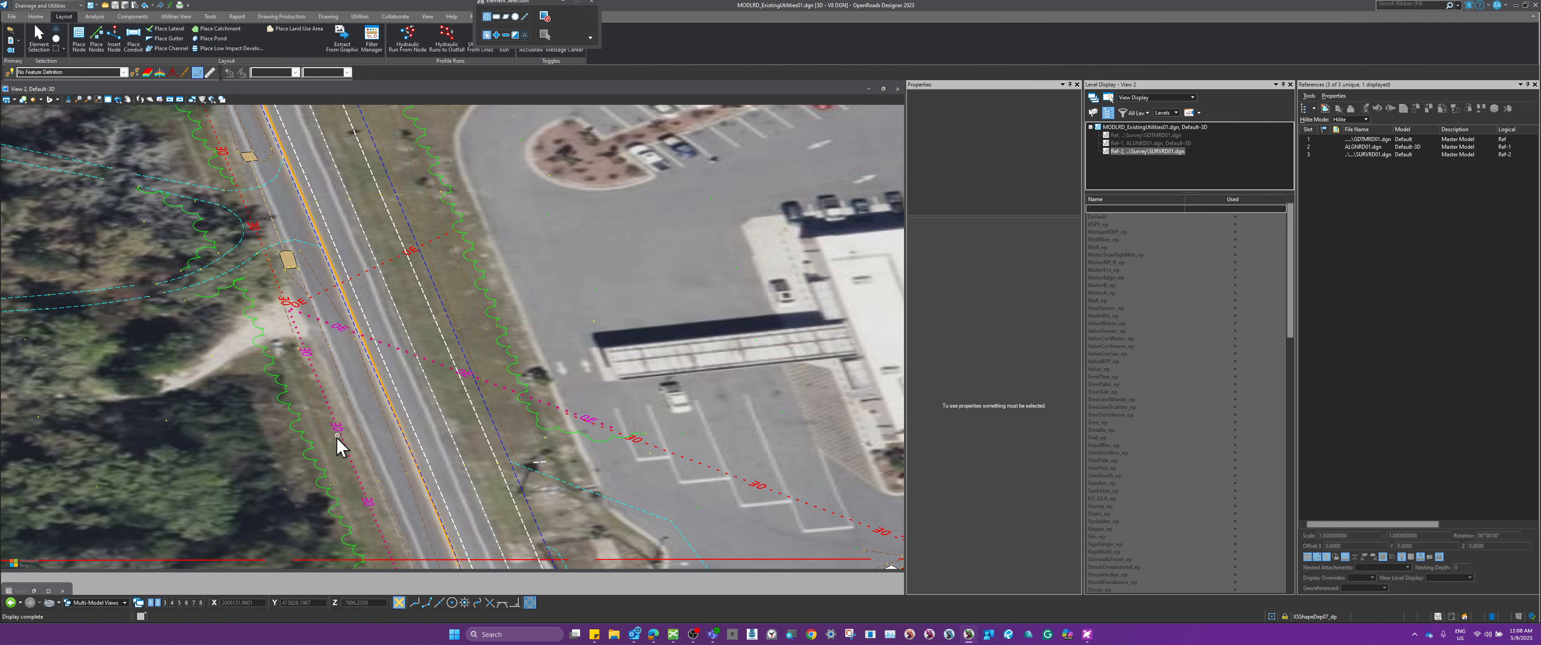
right_click(178, 437)
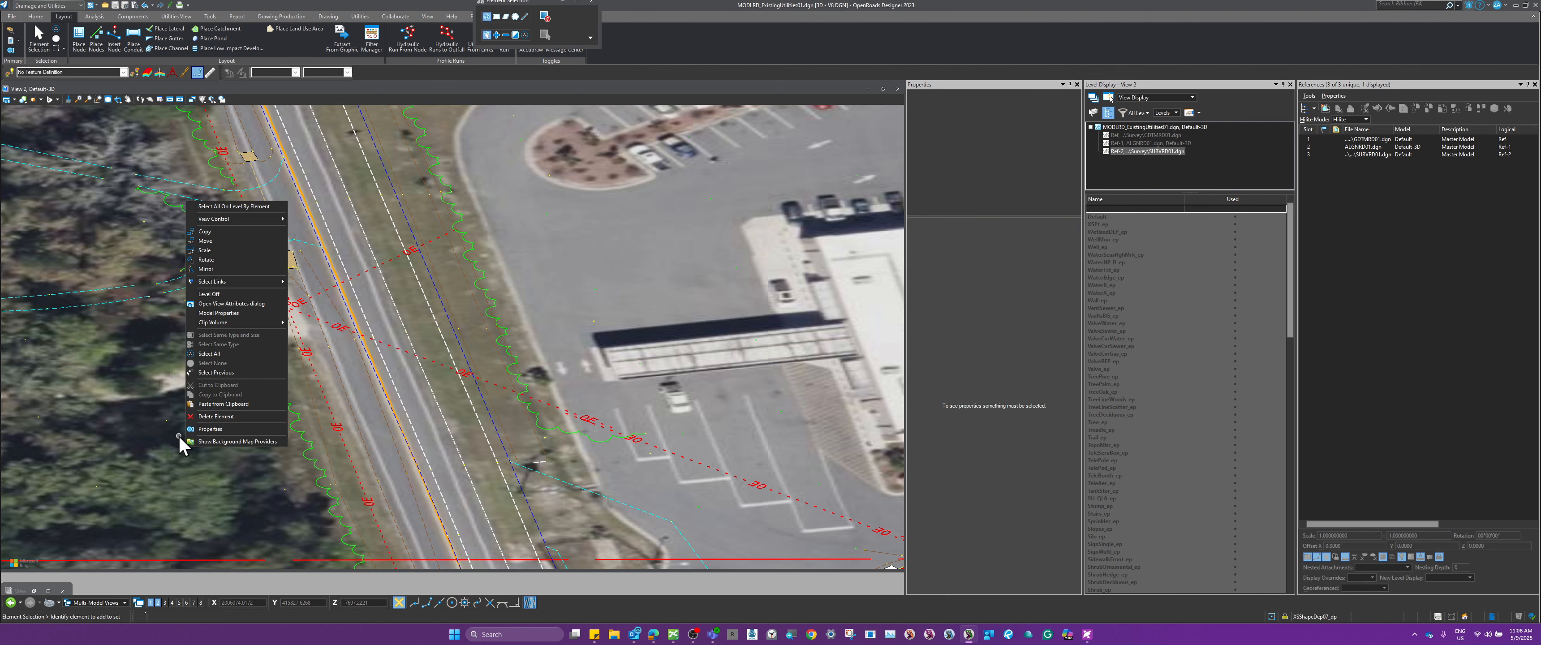
left_click(232, 294)
Examine the full survey linework along both roads for remaining utilities.
scroll(501, 355, "down", 2)
scroll(501, 356, "down", 5)
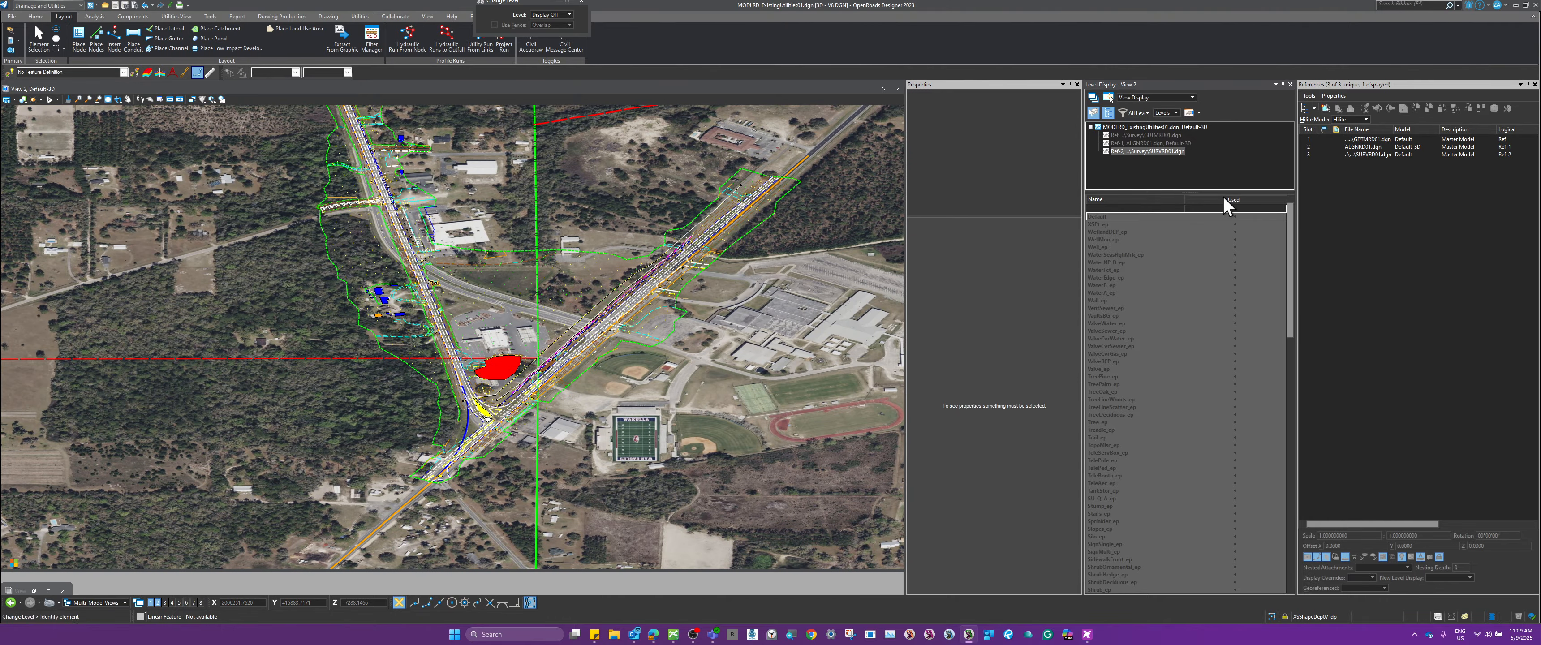
scroll(482, 513, "up", 2)
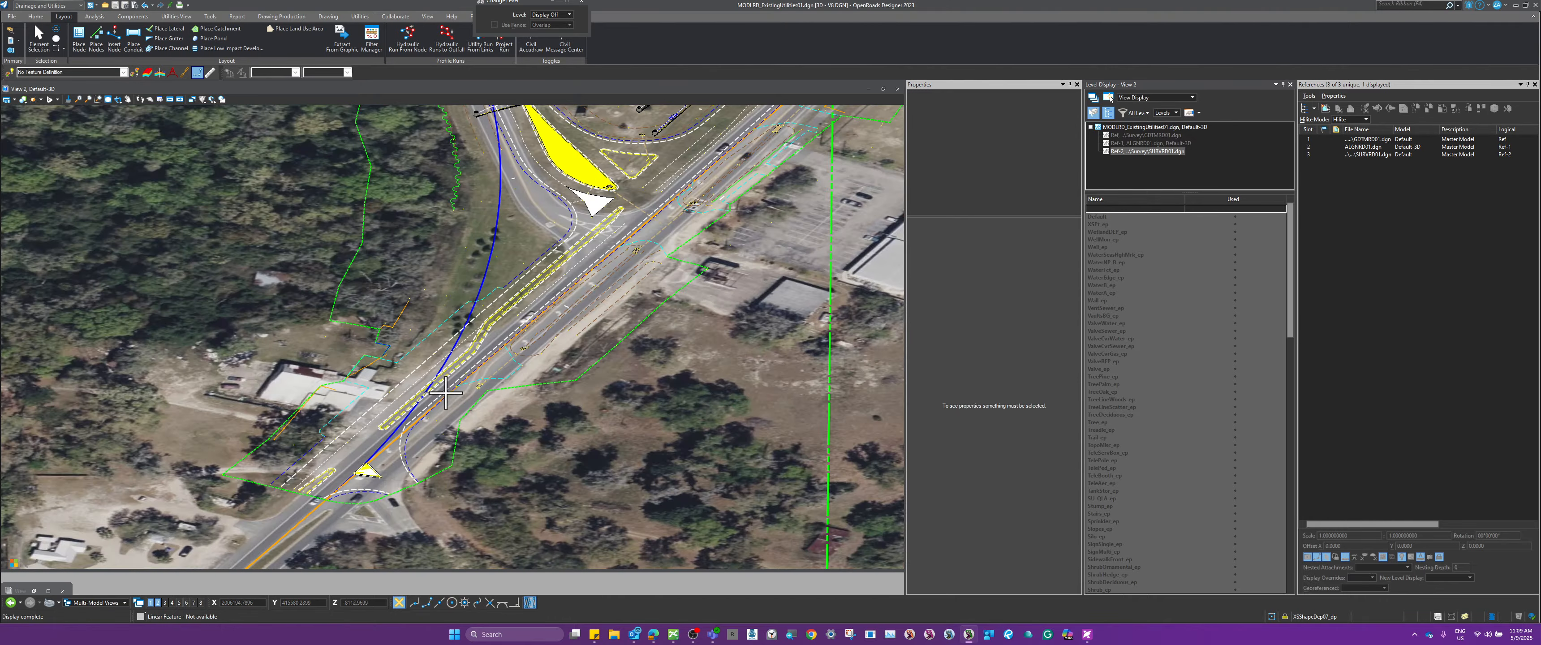
scroll(467, 443, "down", 5)
scroll(352, 146, "up", 4)
scroll(353, 145, "up", 1)
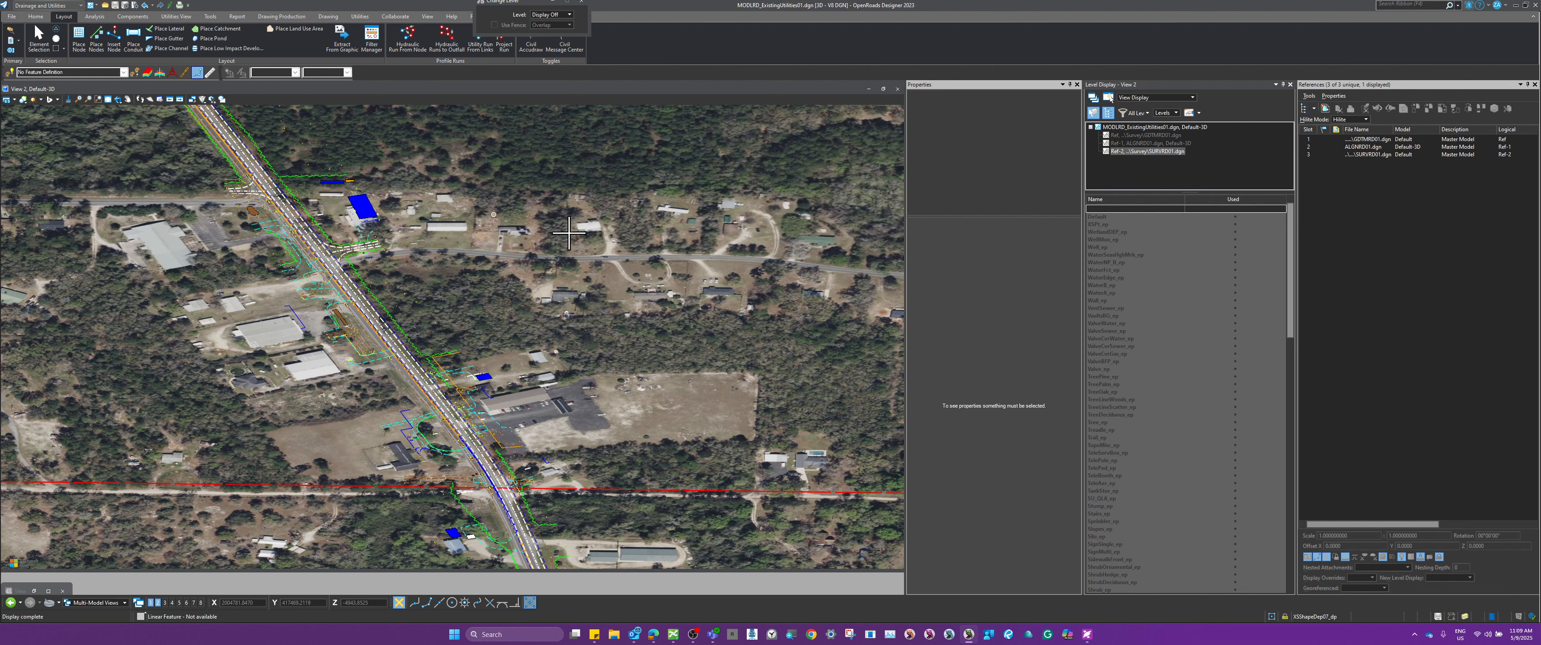
Hide the survey reference levels other than the overhead lines, including the two highlighted sanitary levels.
right_click(1189, 339)
left_click(1232, 385)
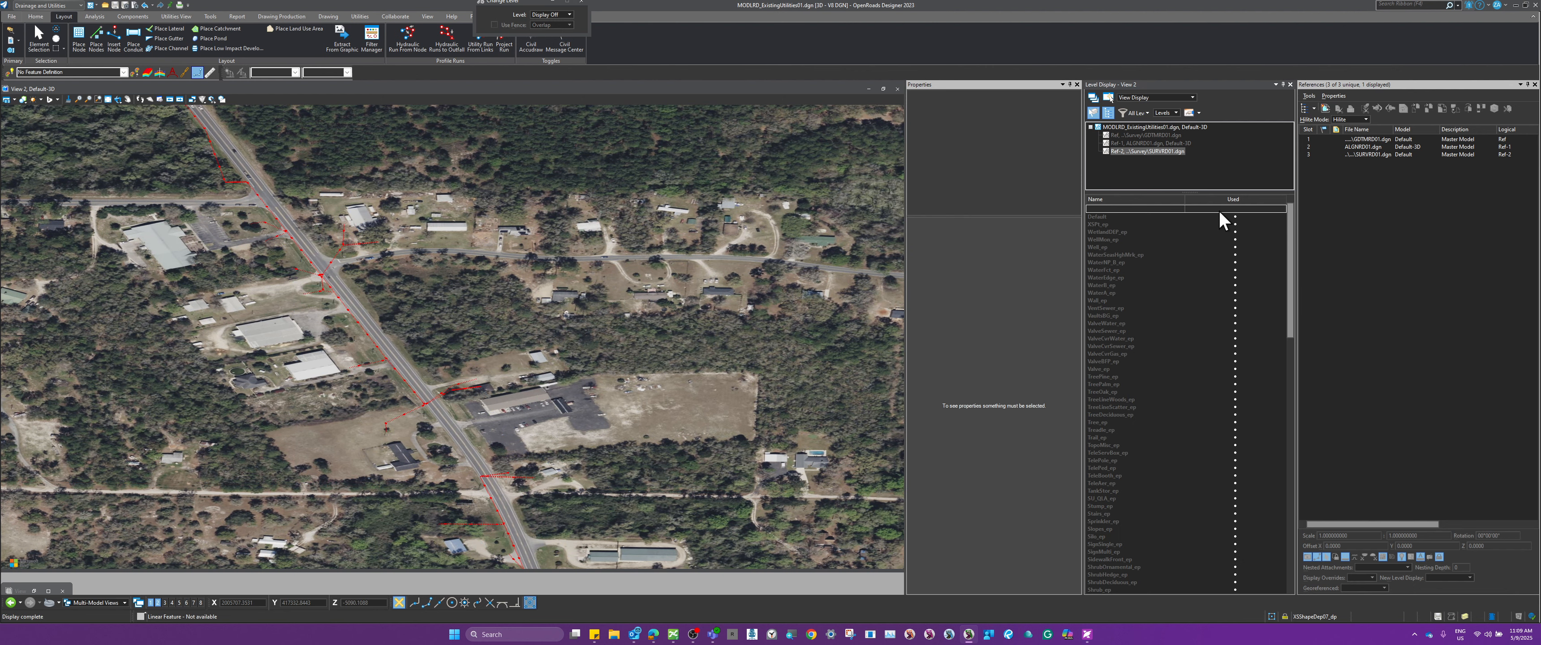
left_click(1232, 200)
left_click(1232, 202)
left_click_drag(1290, 231, 1287, 328)
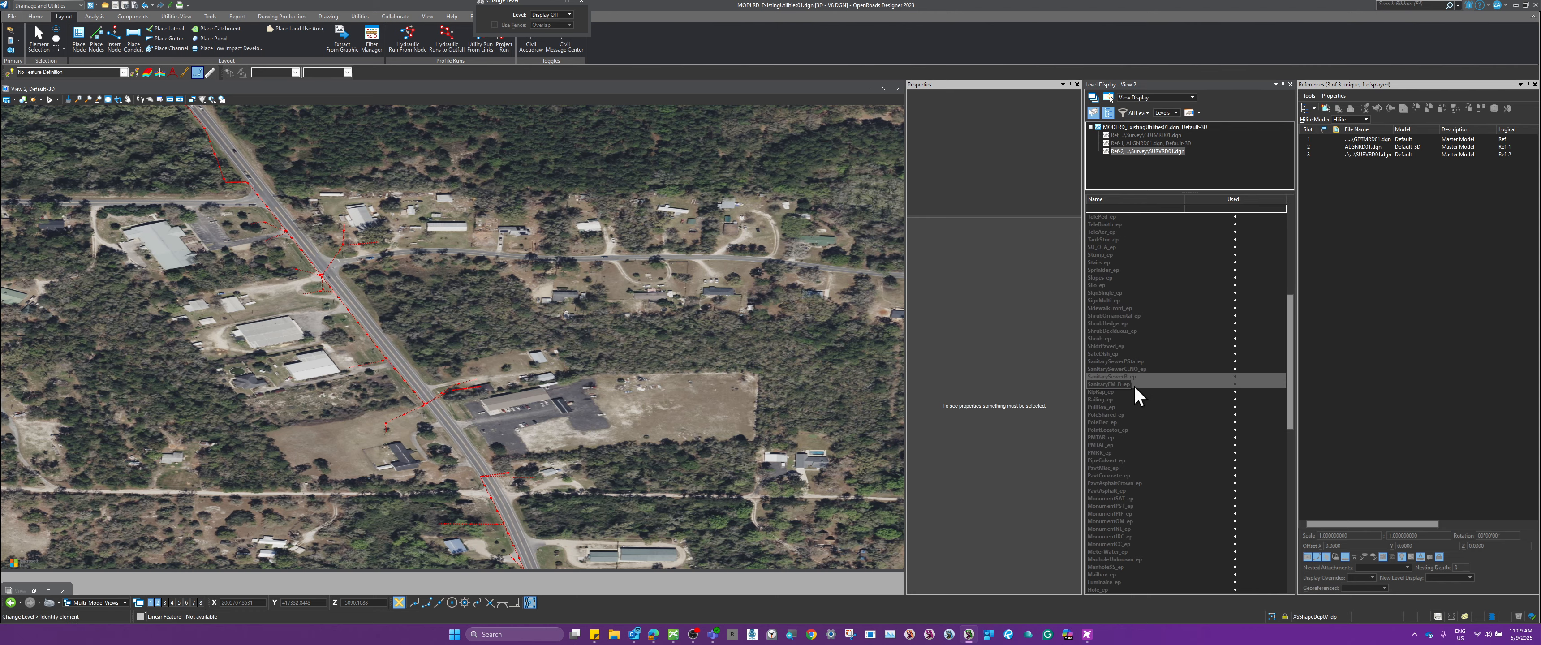
scroll(456, 380, "down", 5)
scroll(567, 533, "up", 4)
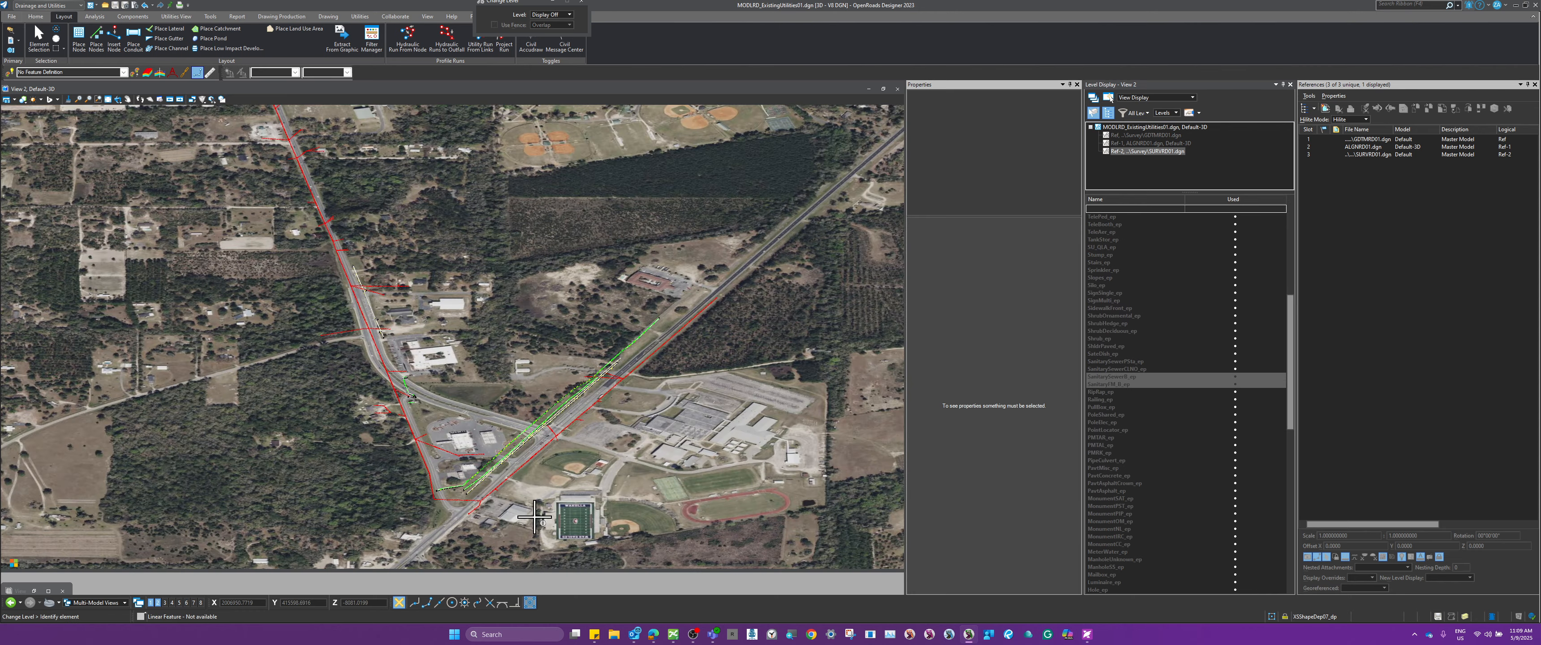
left_click(1151, 385)
left_click(1153, 378)
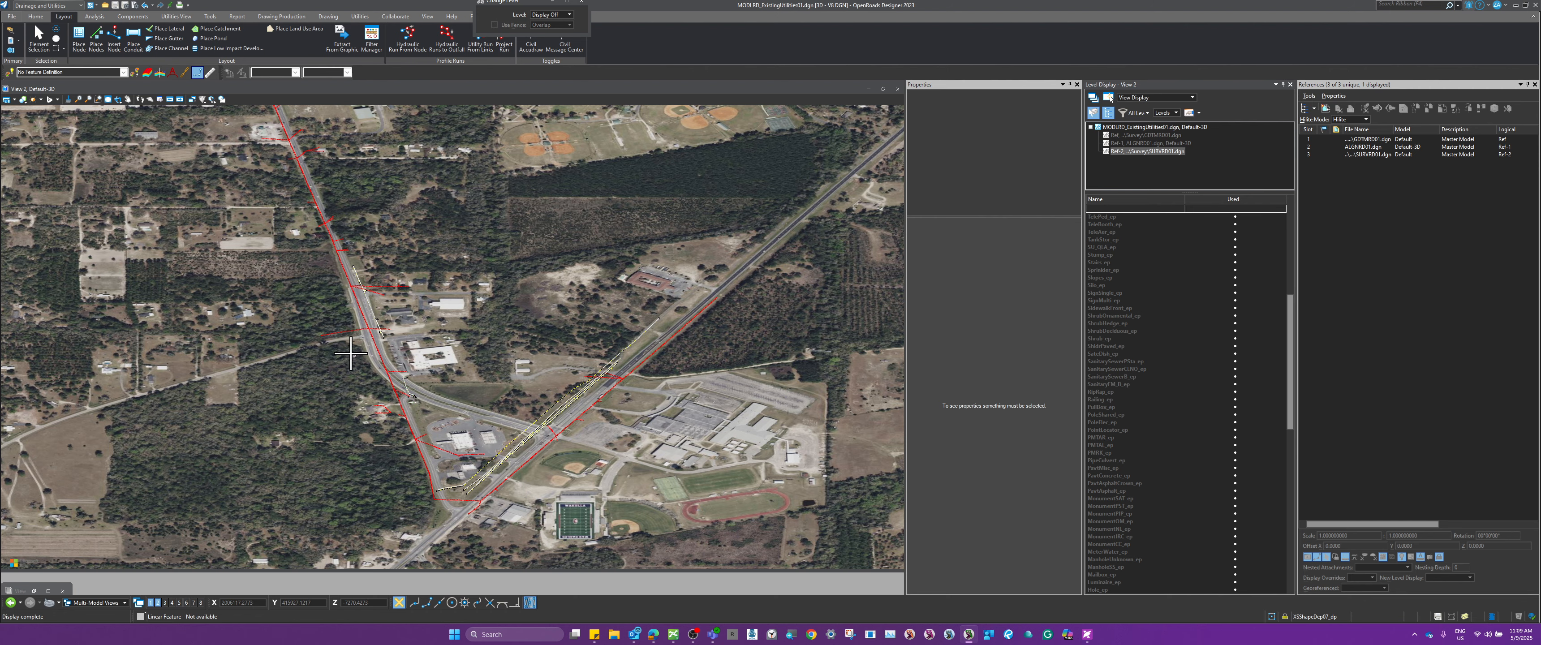
Turn off the levels of the extracted conduits and manholes by element, along the curved road and at the diagonal road junction.
scroll(366, 380, "up", 5)
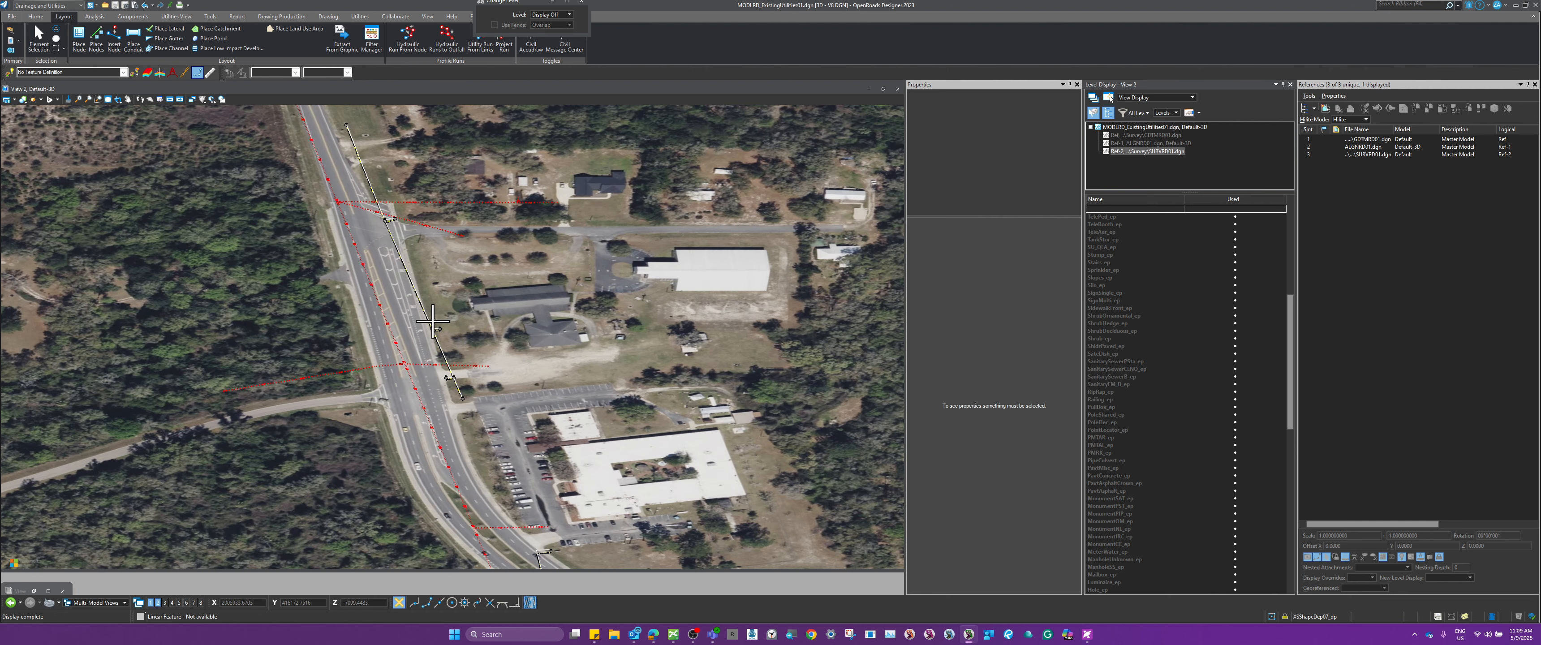
left_click(39, 39)
scroll(405, 281, "up", 2)
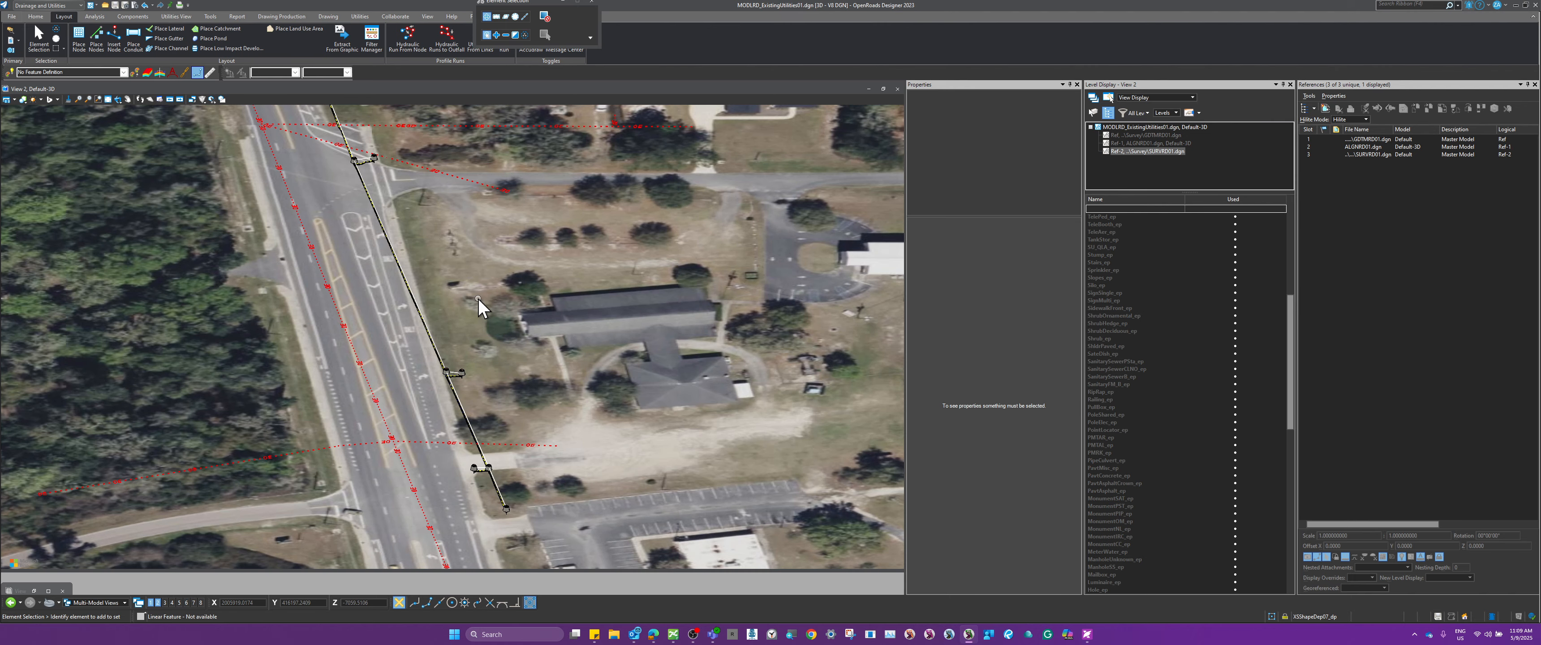
right_click(479, 307)
left_click(519, 396)
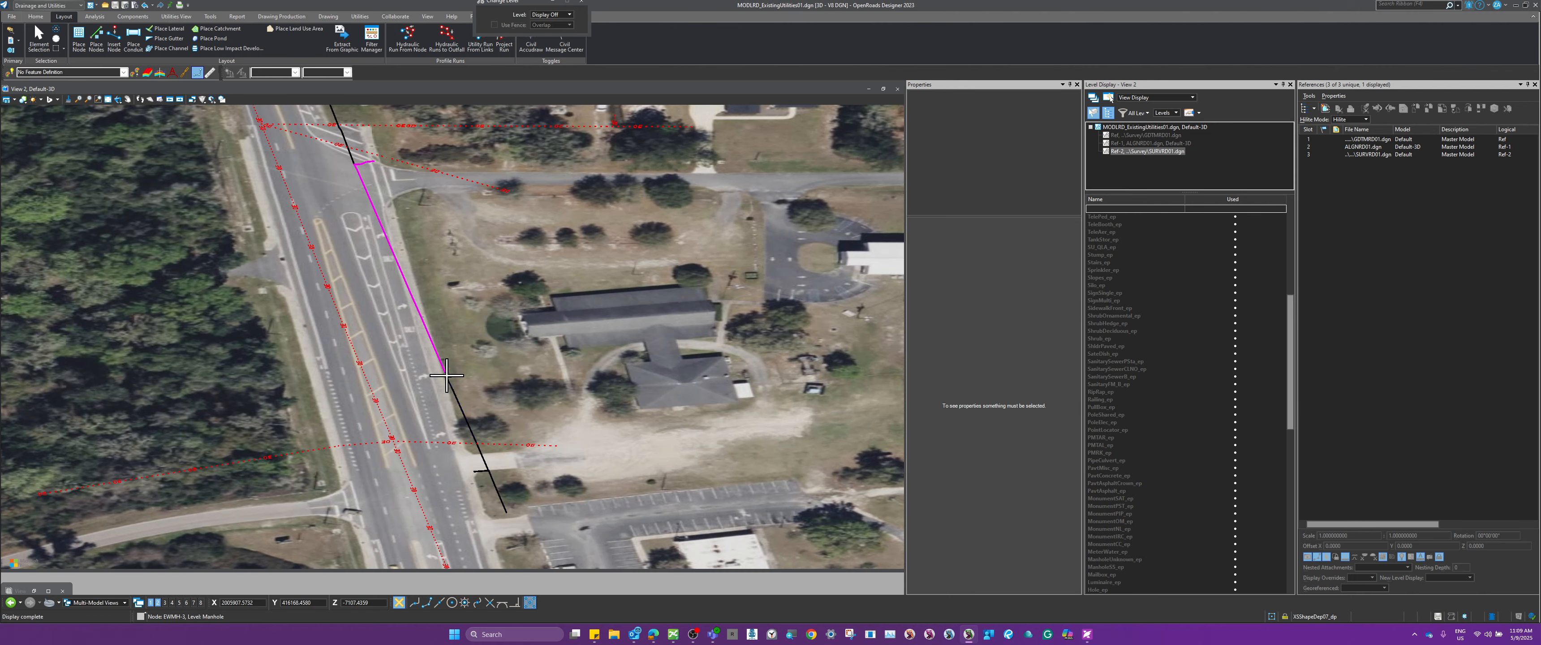
scroll(446, 377, "down", 2)
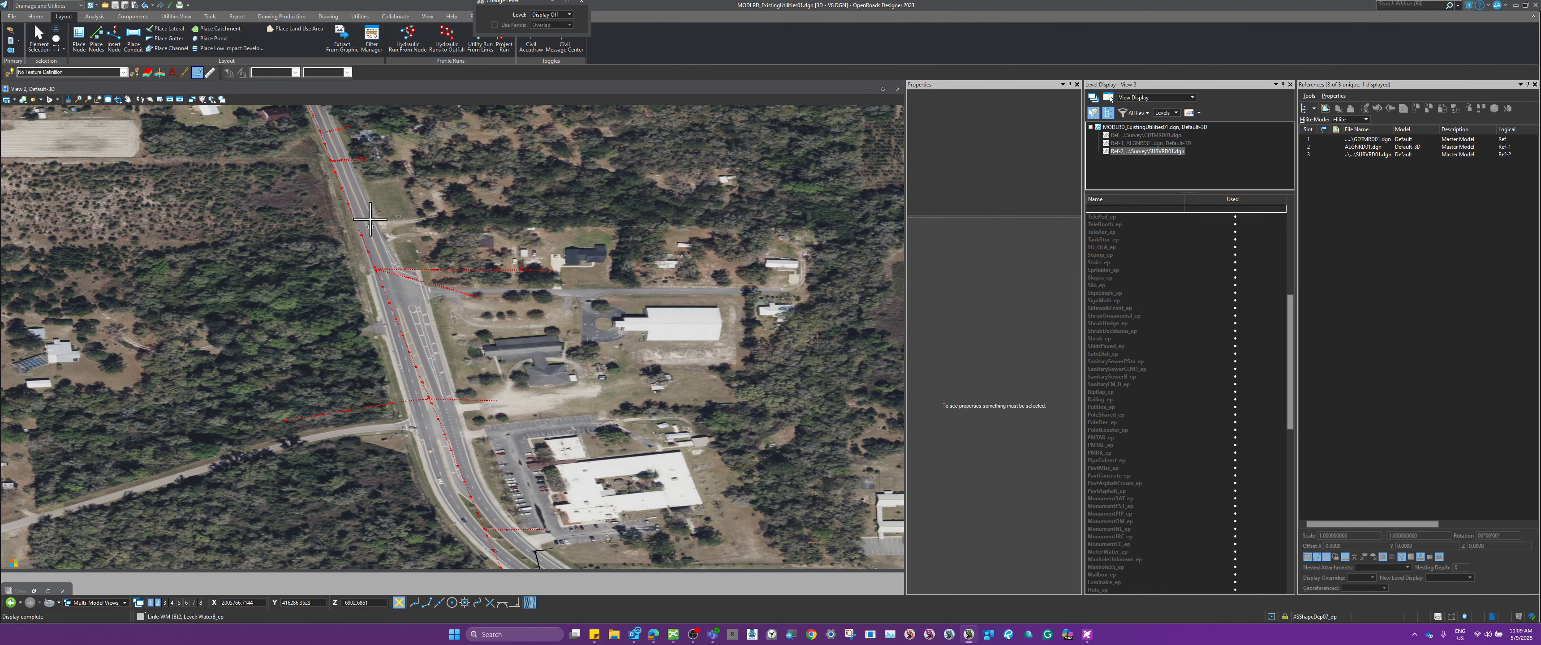
scroll(371, 222, "down", 2)
scroll(524, 356, "up", 5)
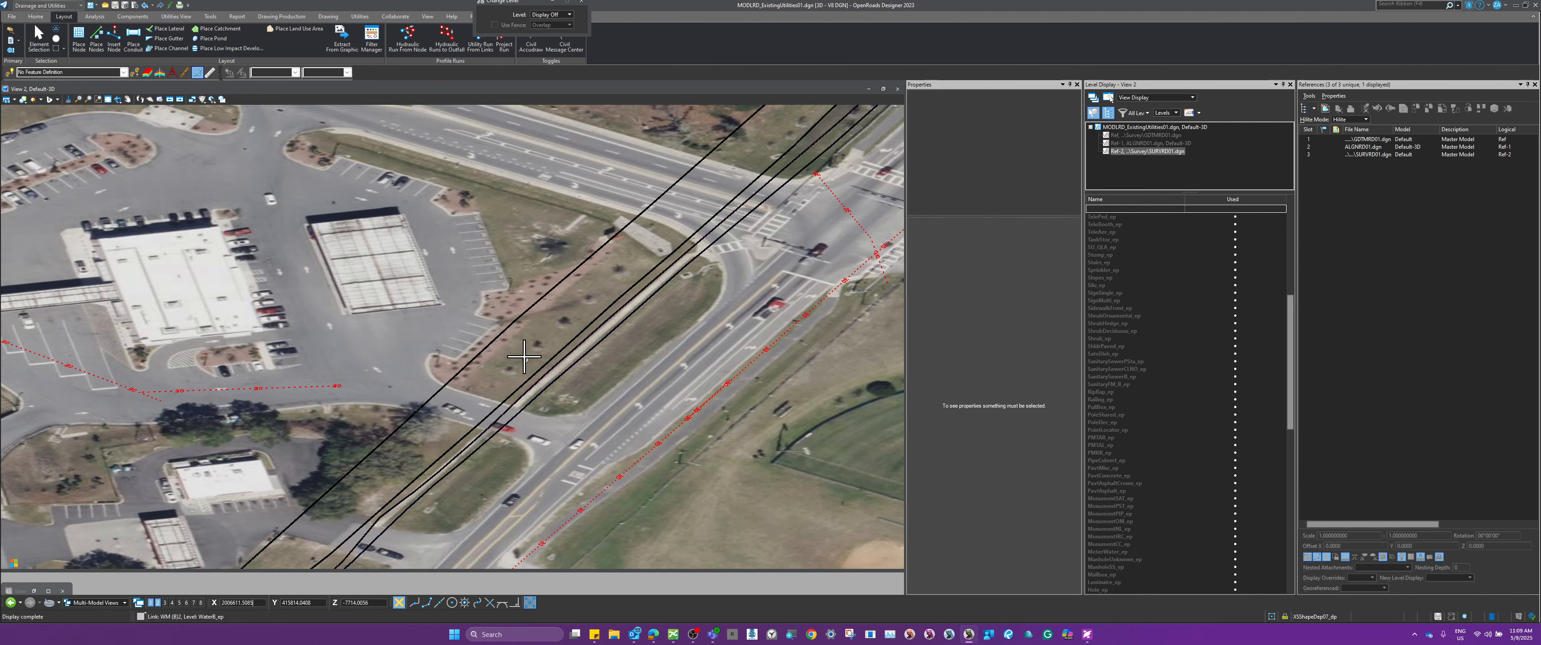
left_click(517, 322)
left_click(550, 368)
left_click(558, 379)
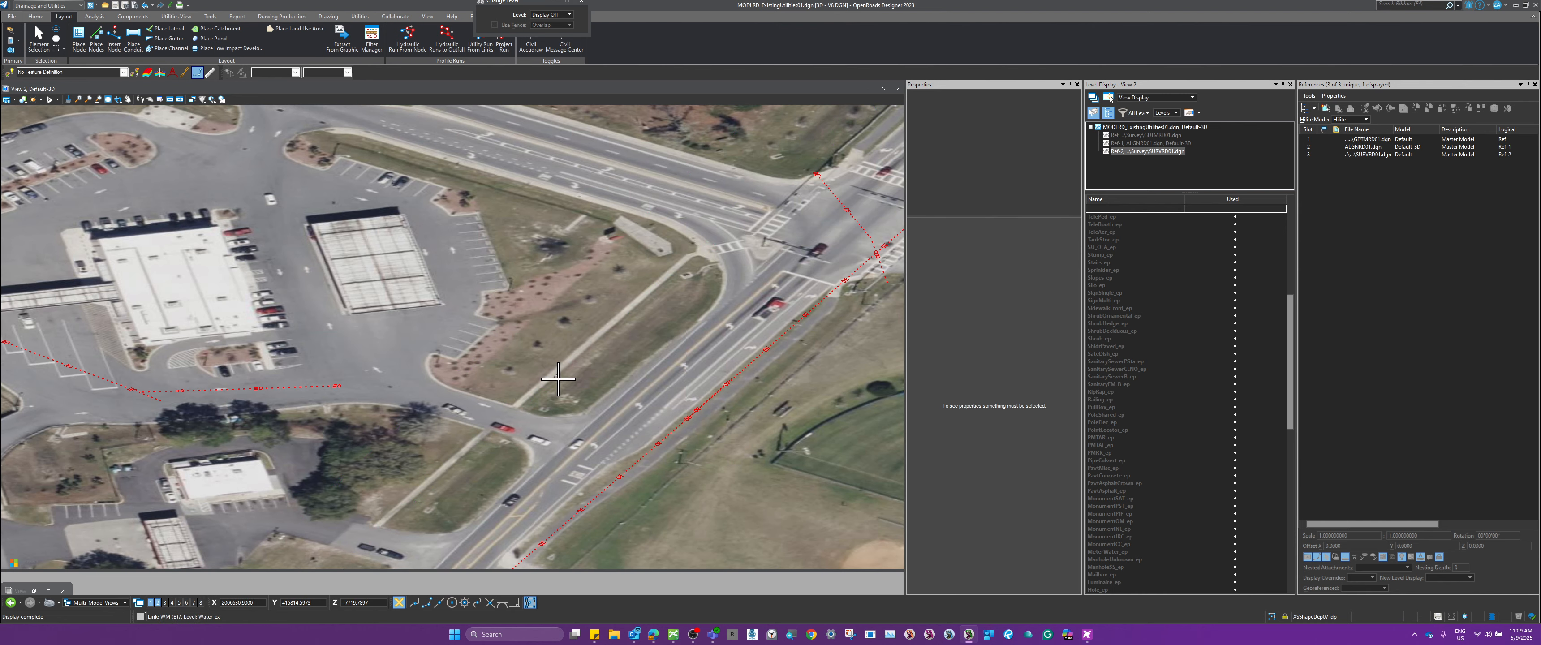
Examine the properties of the overhead line beside the parking lot and the overhead crossings on the diagonal road.
left_click(38, 37)
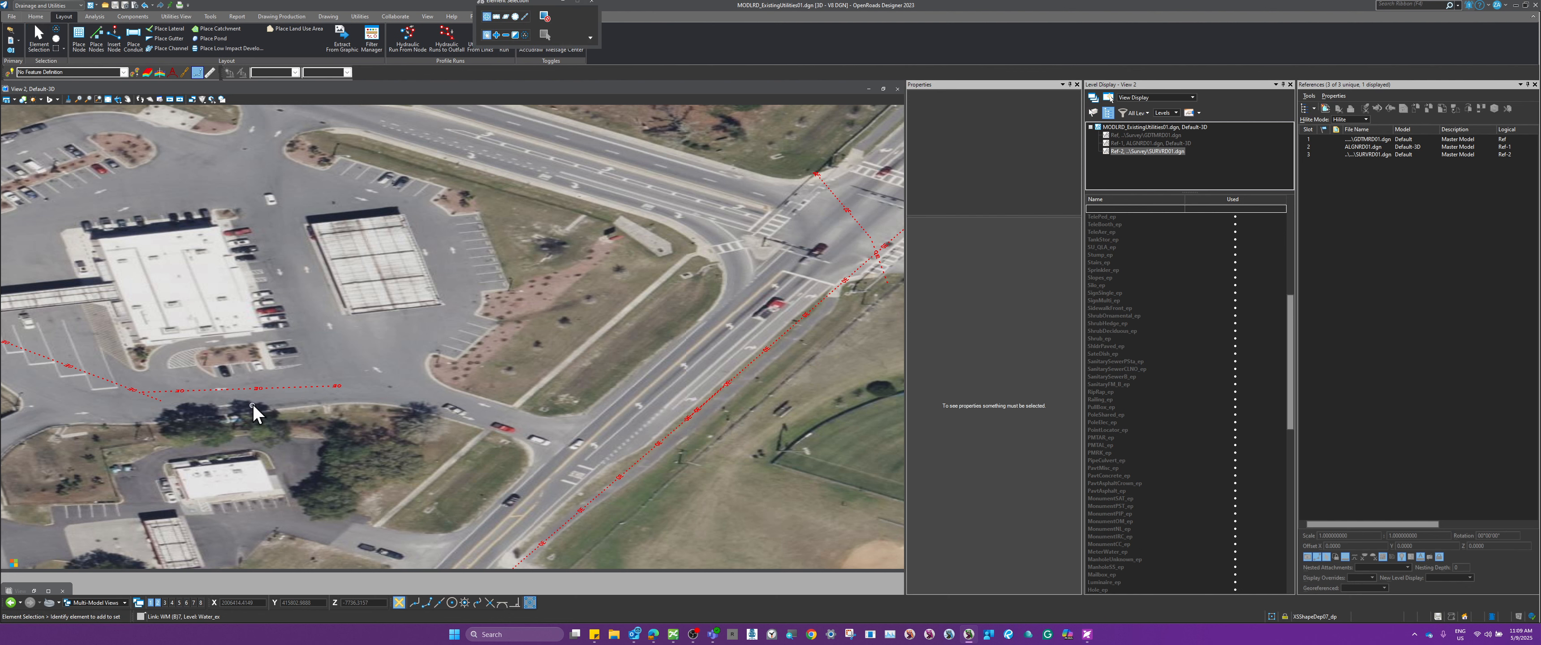
mouse_move(258, 392)
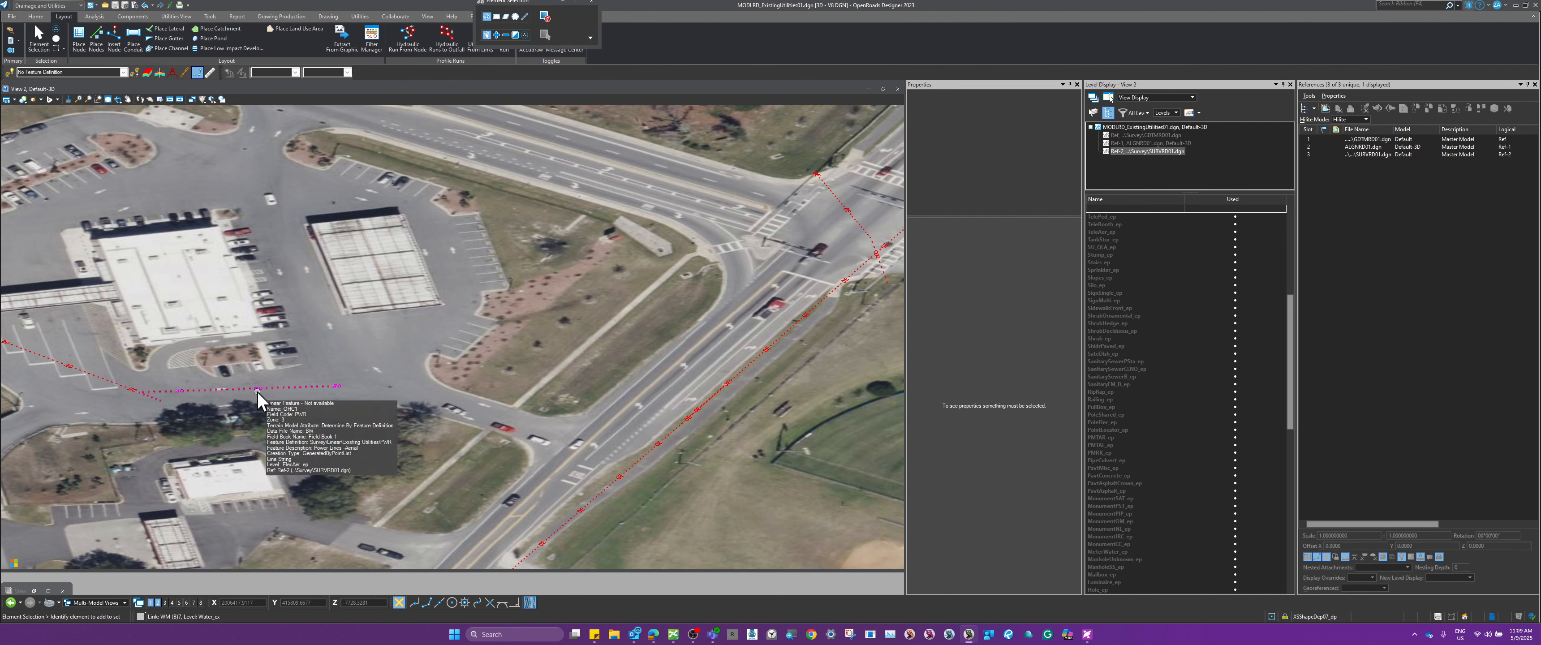
left_click(258, 392)
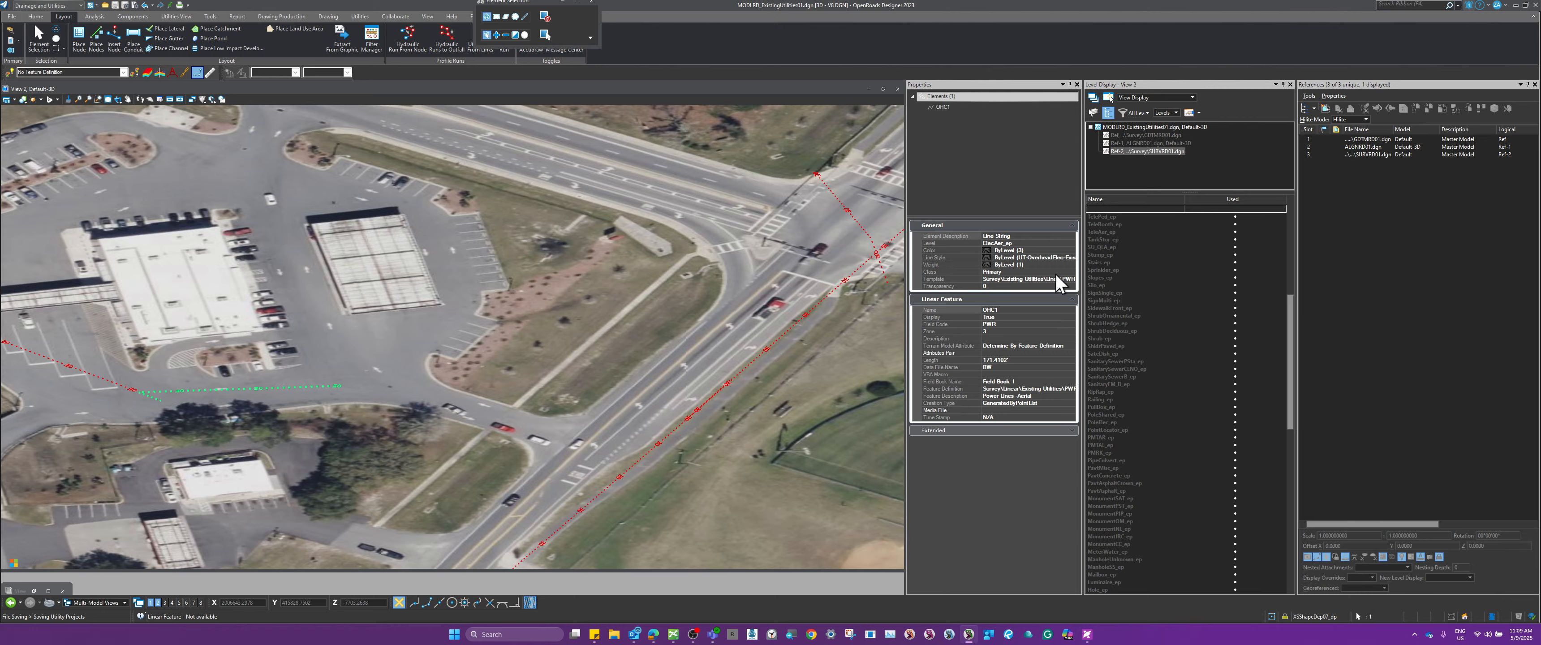
scroll(617, 445, "down", 5)
scroll(657, 374, "up", 8)
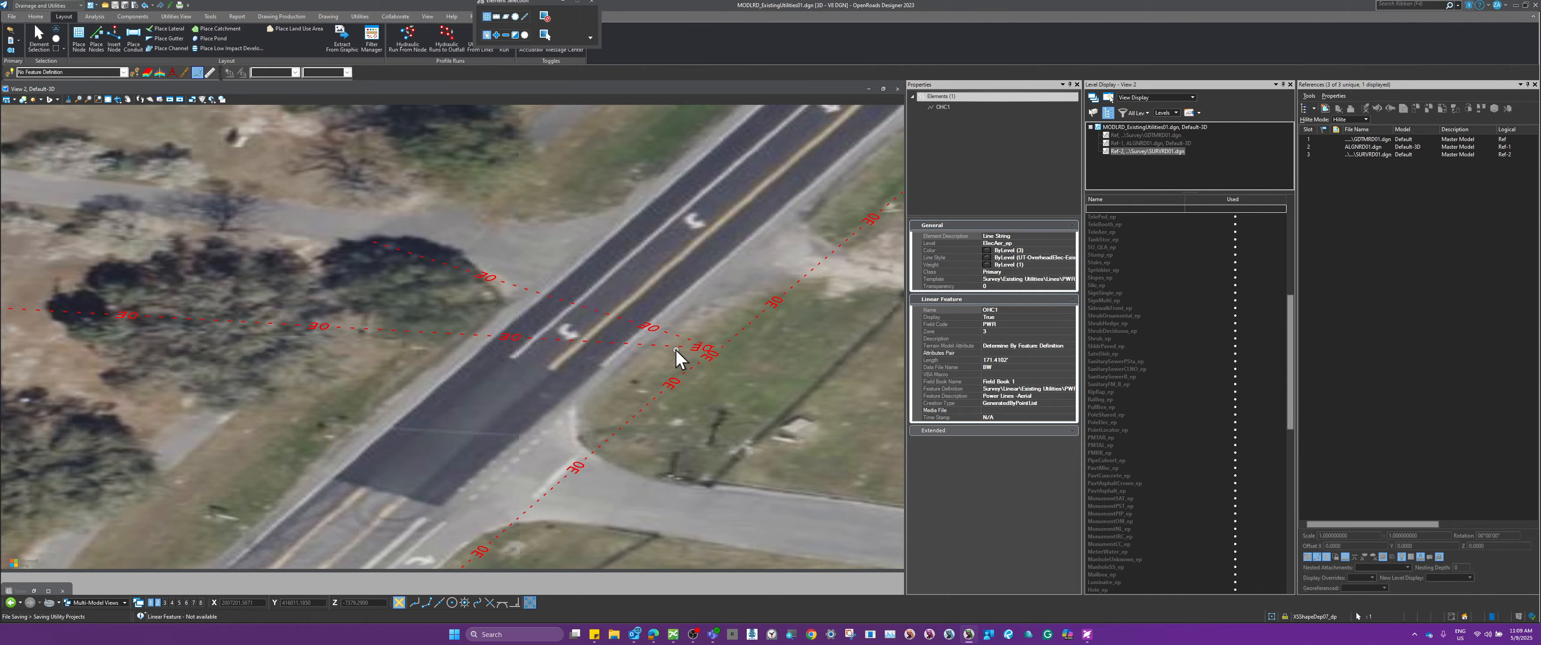
scroll(673, 354, "down", 6)
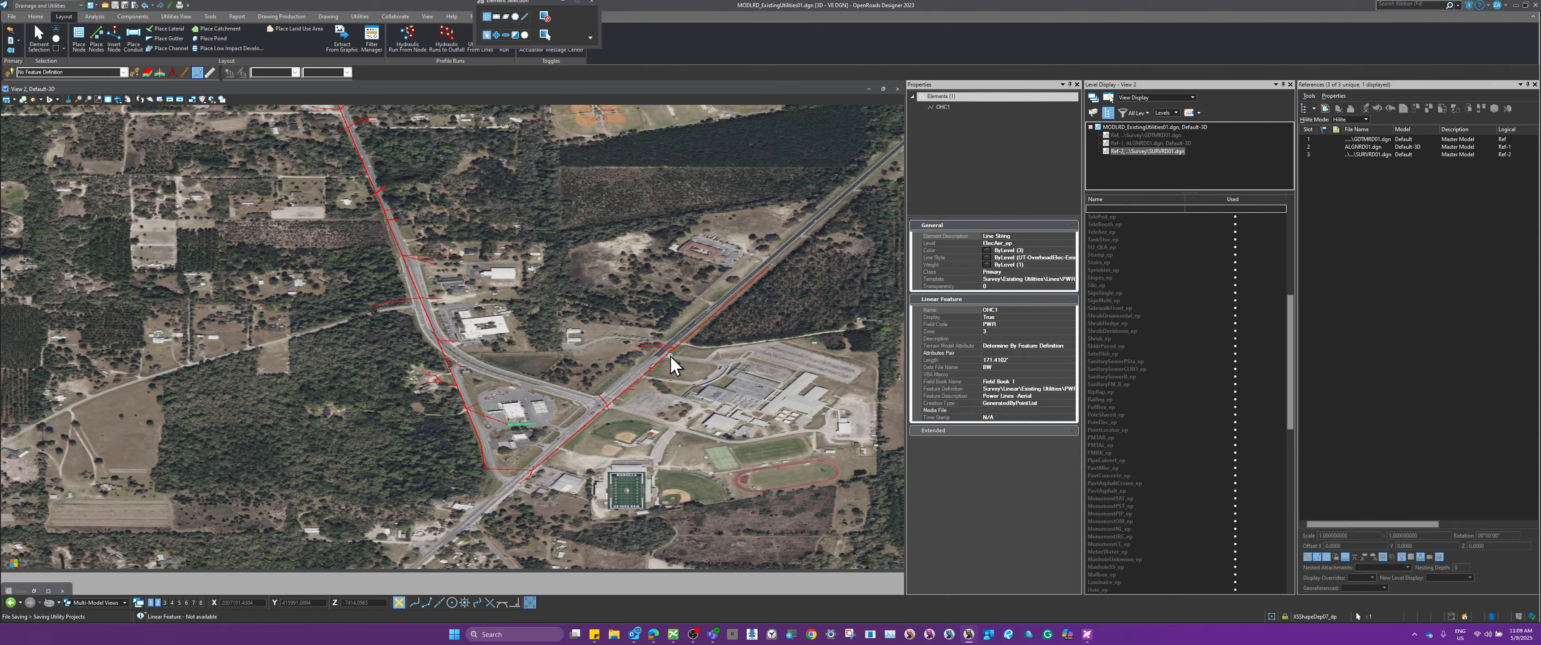
scroll(670, 355, "down", 2)
scroll(434, 469, "down", 1)
left_click(459, 448)
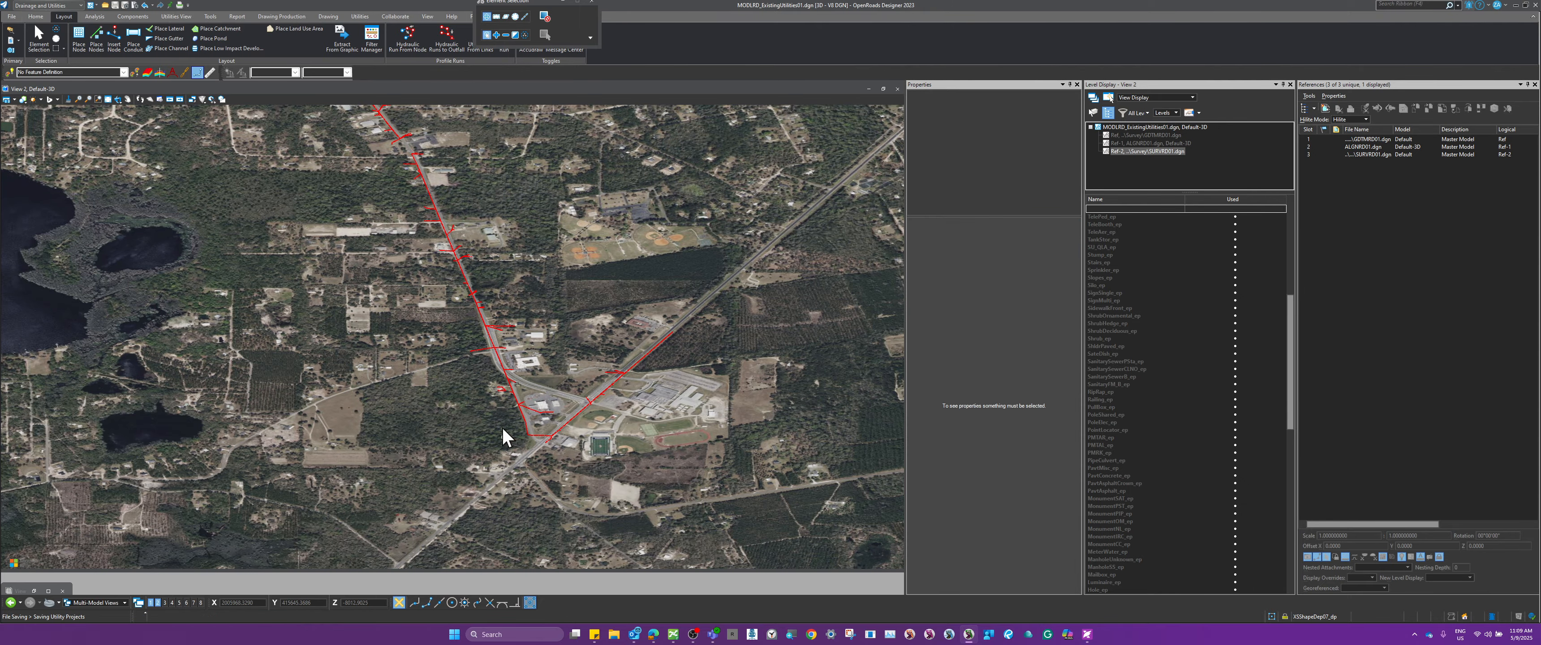
Select all the displayed overhead lines along both roads.
scroll(499, 470, "down", 3)
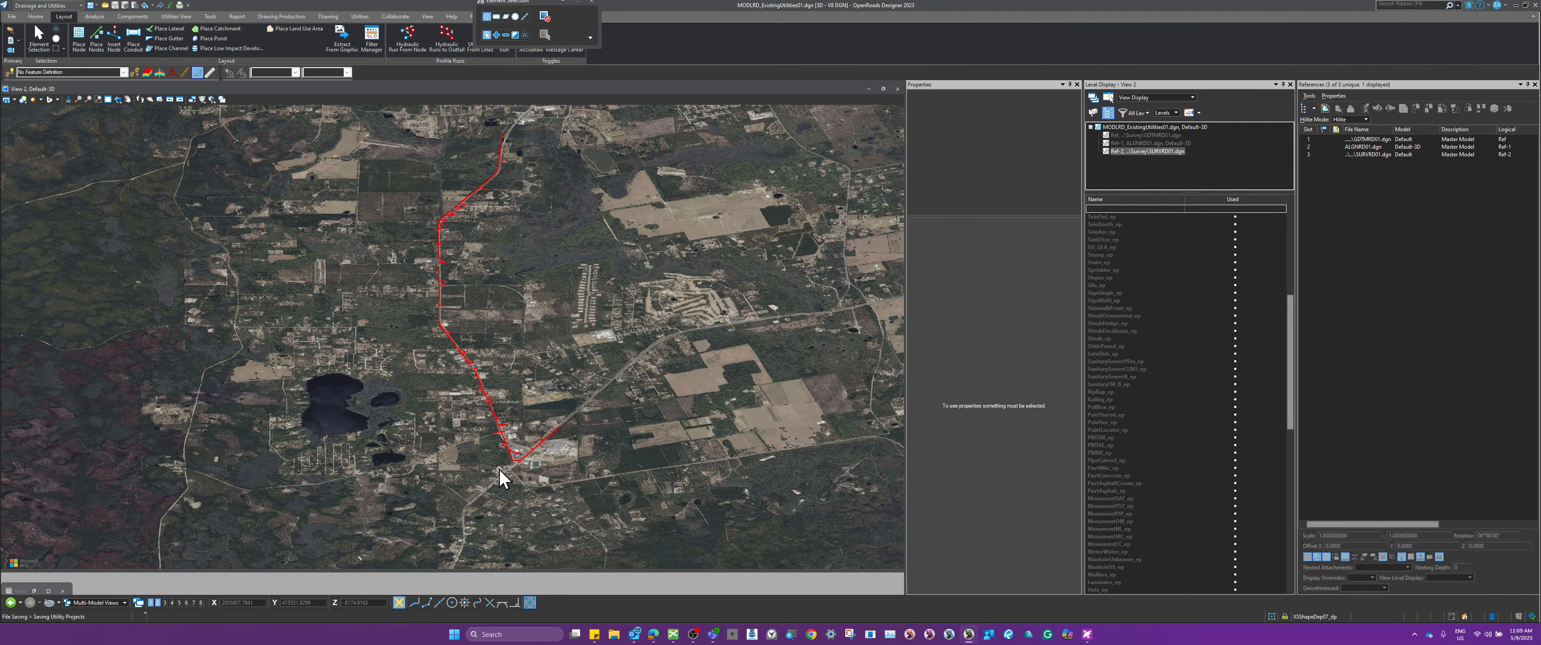
scroll(500, 470, "down", 1)
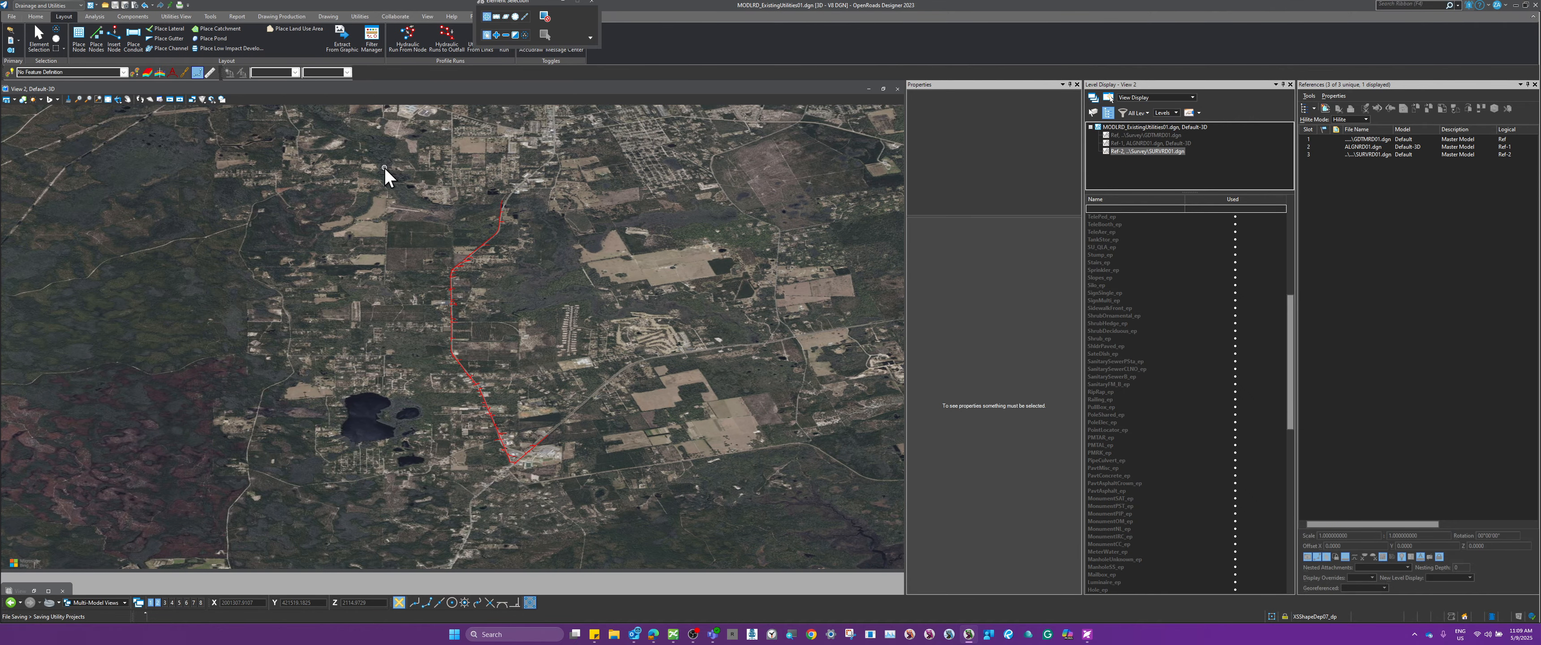
left_click_drag(384, 168, 610, 482)
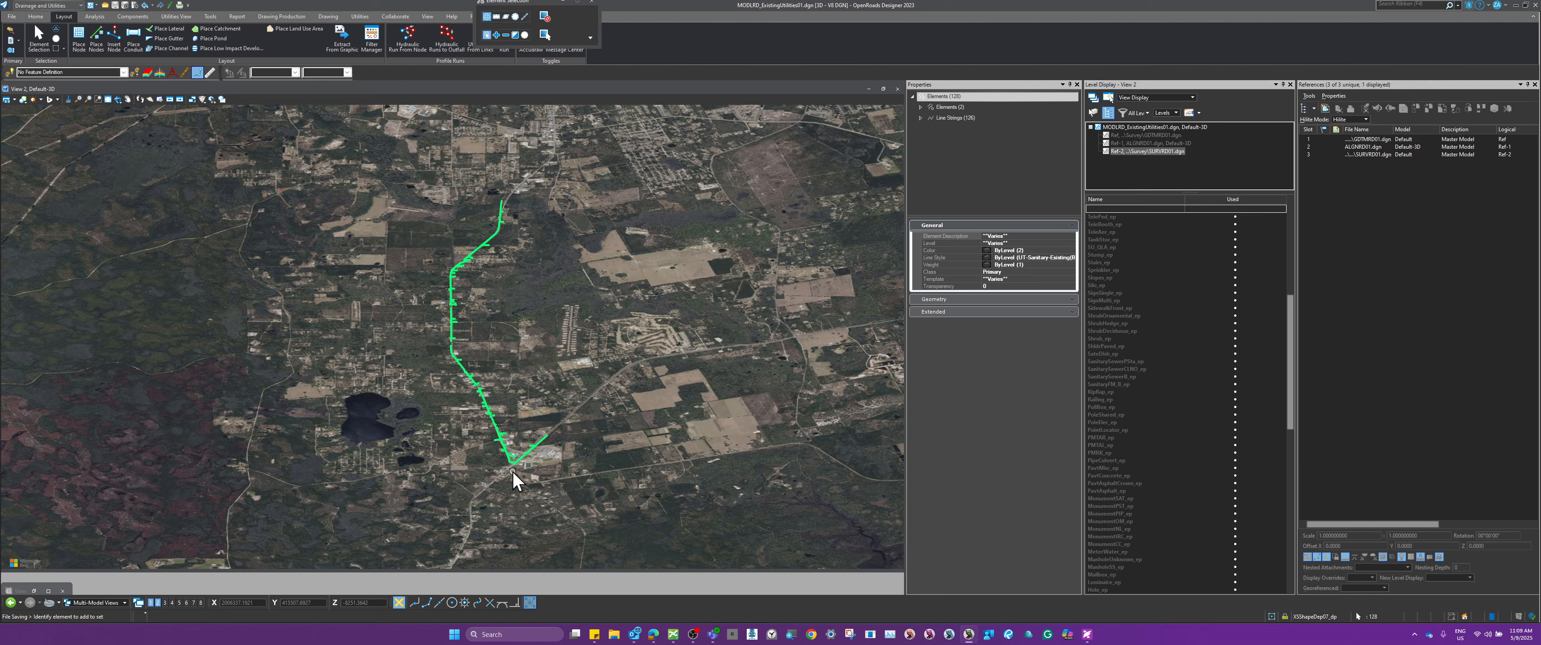
scroll(510, 471, "up", 4)
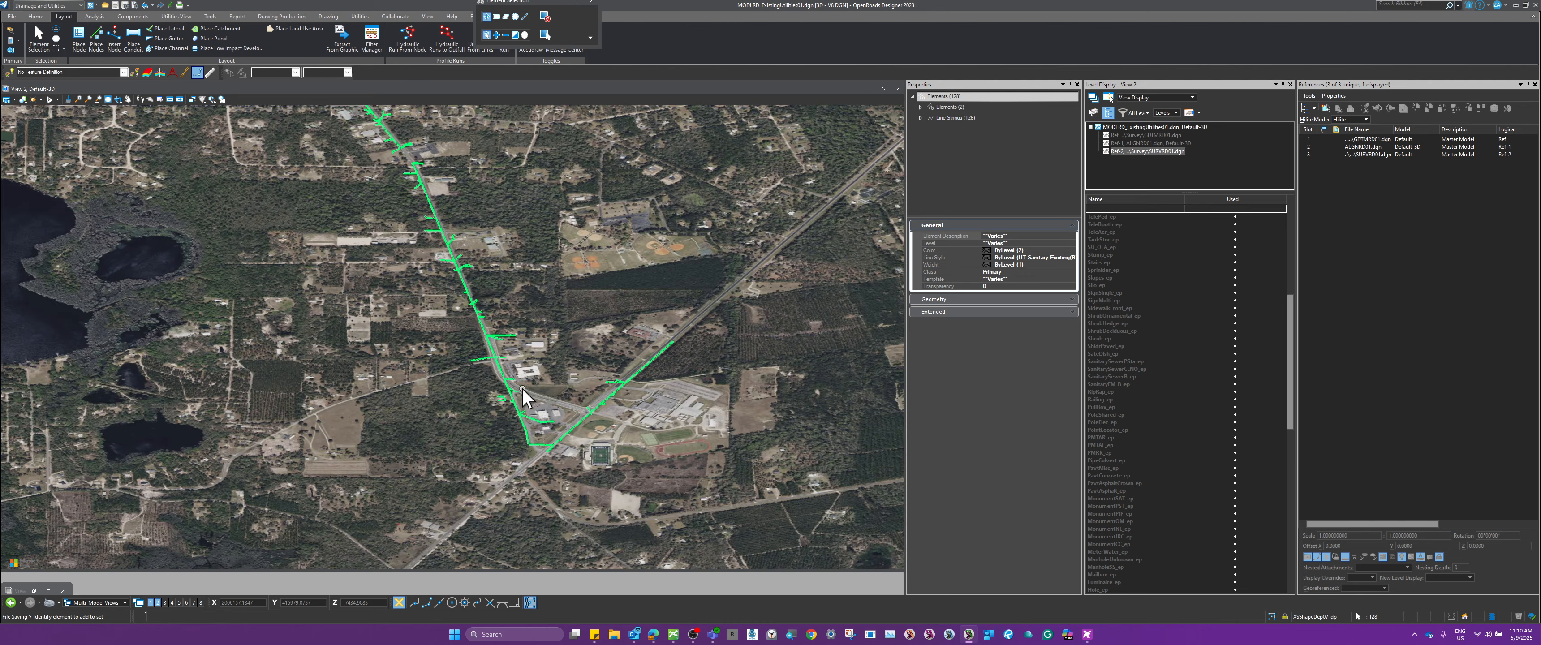
scroll(535, 425, "up", 5)
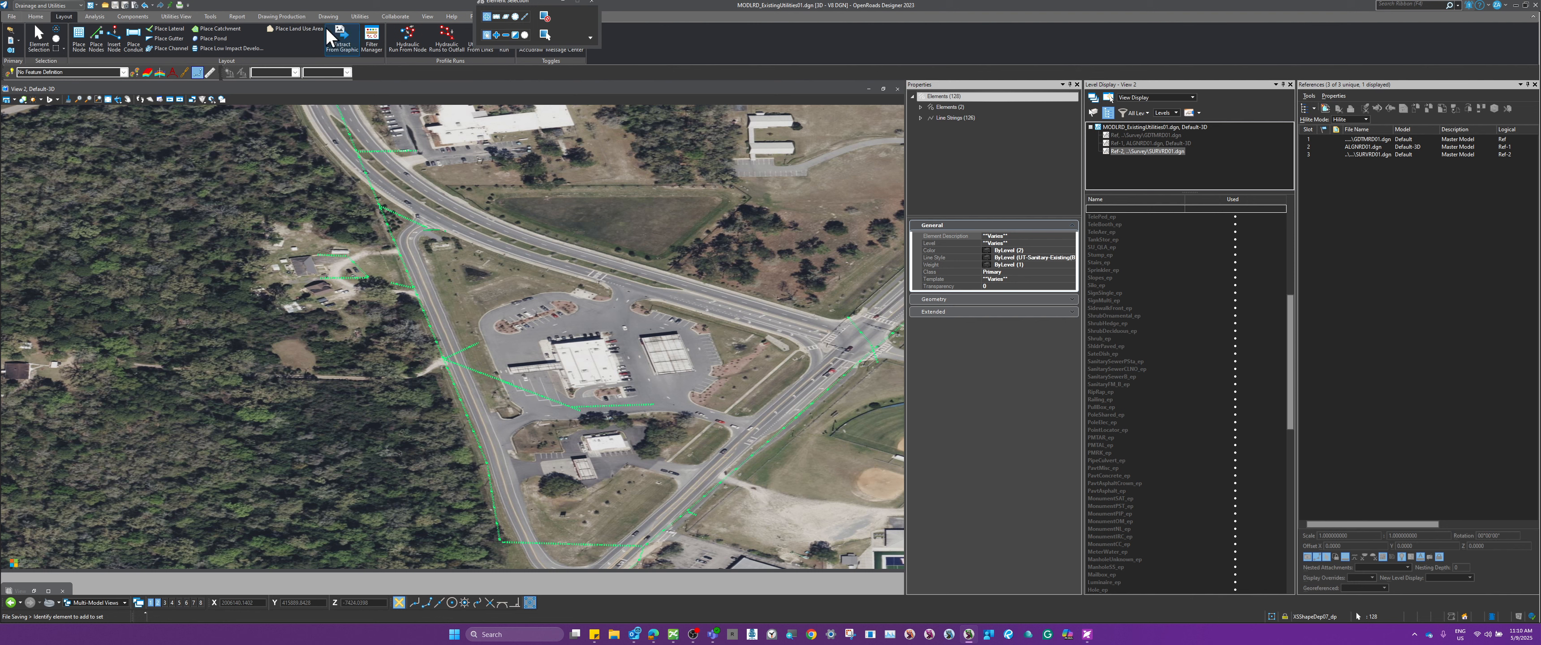
Set up Extract From Graphics for the selected lines with an existing aerial Existing Overhead Fiber Optic link feature definition.
left_click(334, 44)
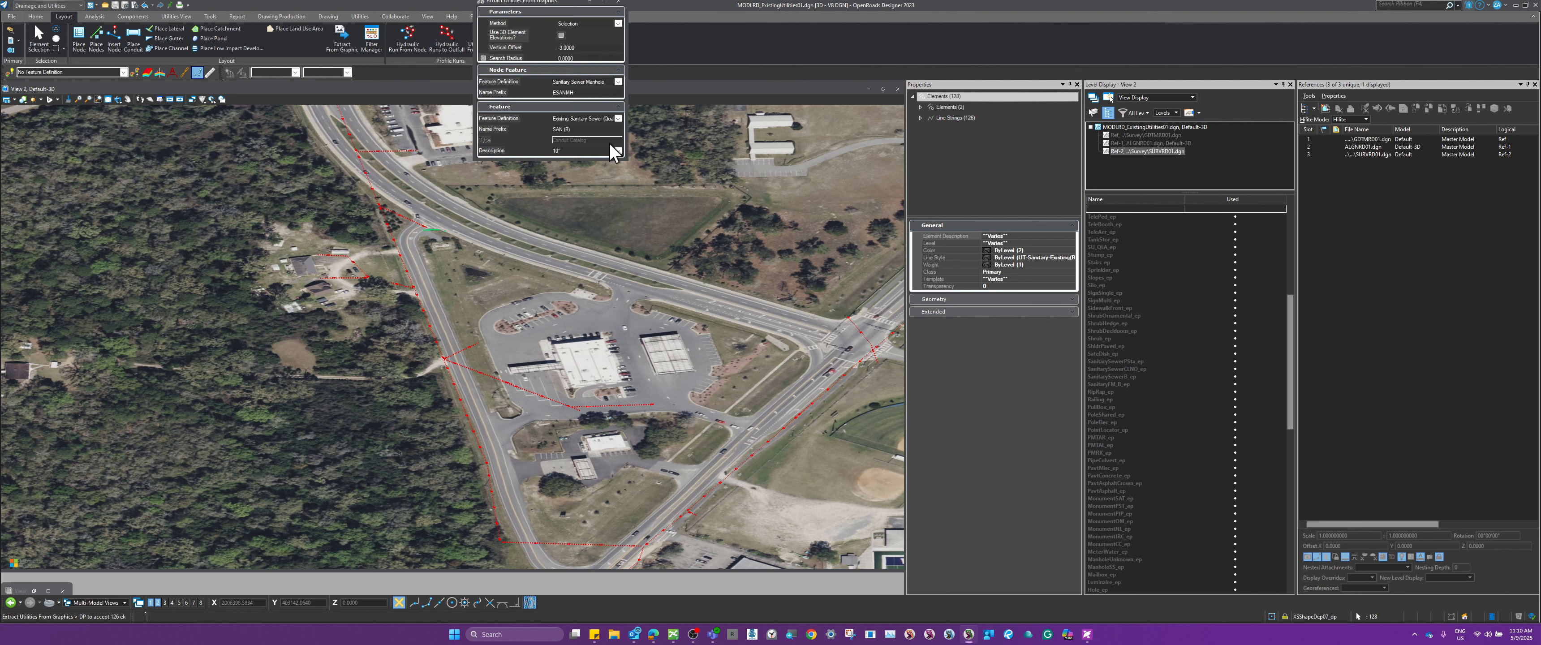
left_click_drag(546, 2, 645, 226)
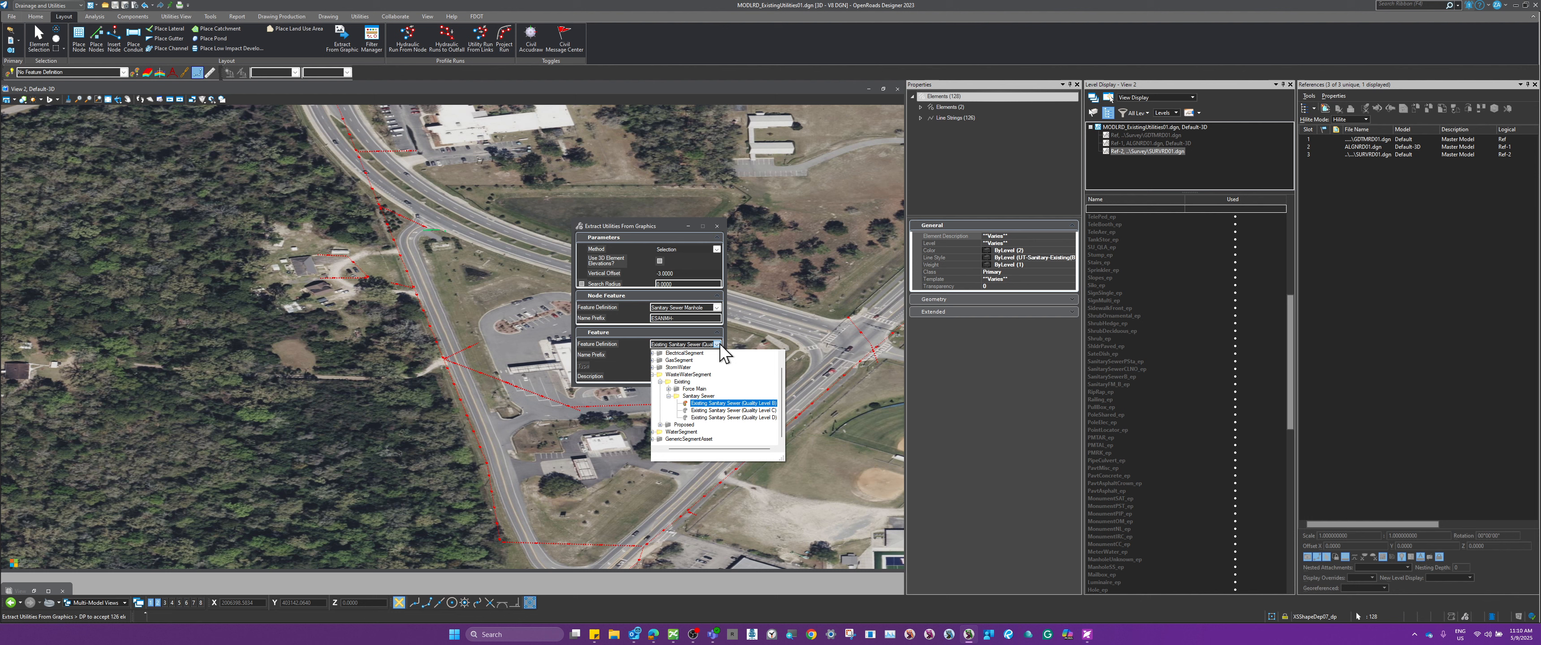
left_click(661, 382)
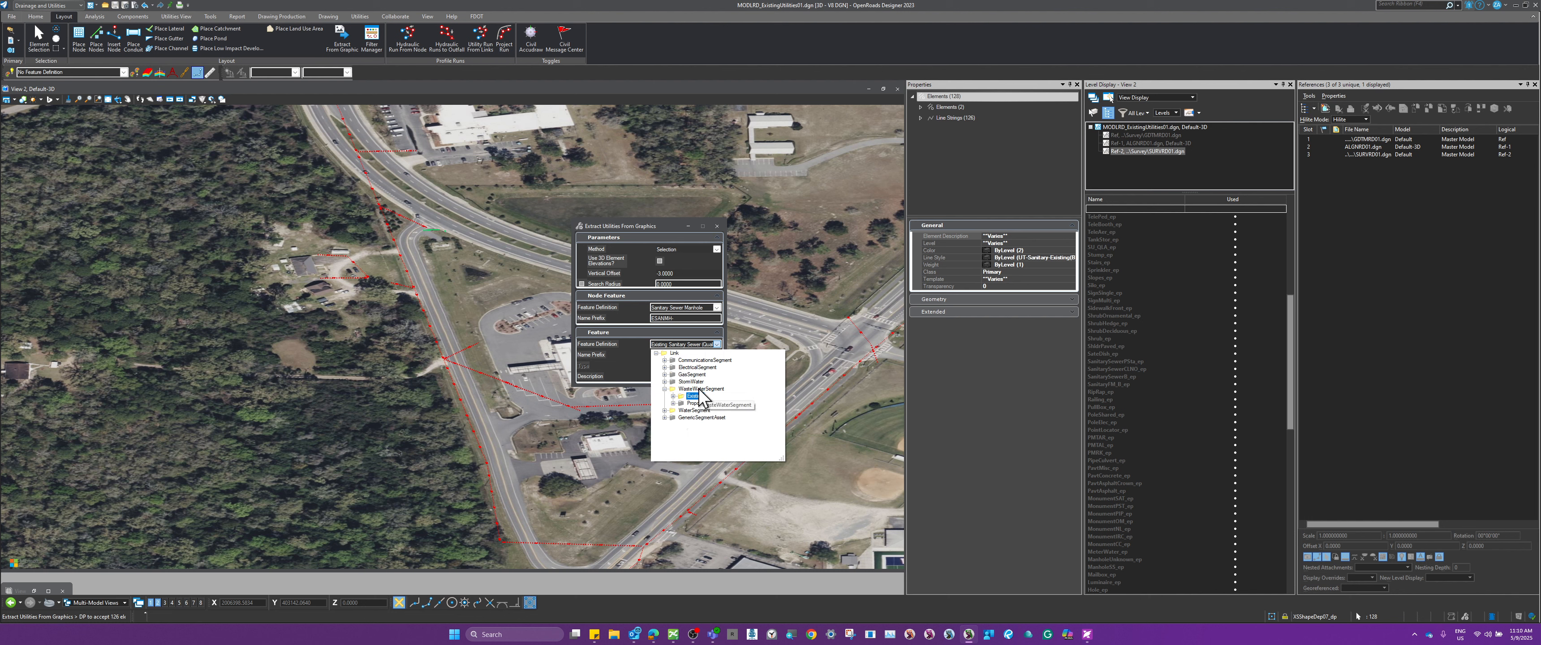
left_click(664, 360)
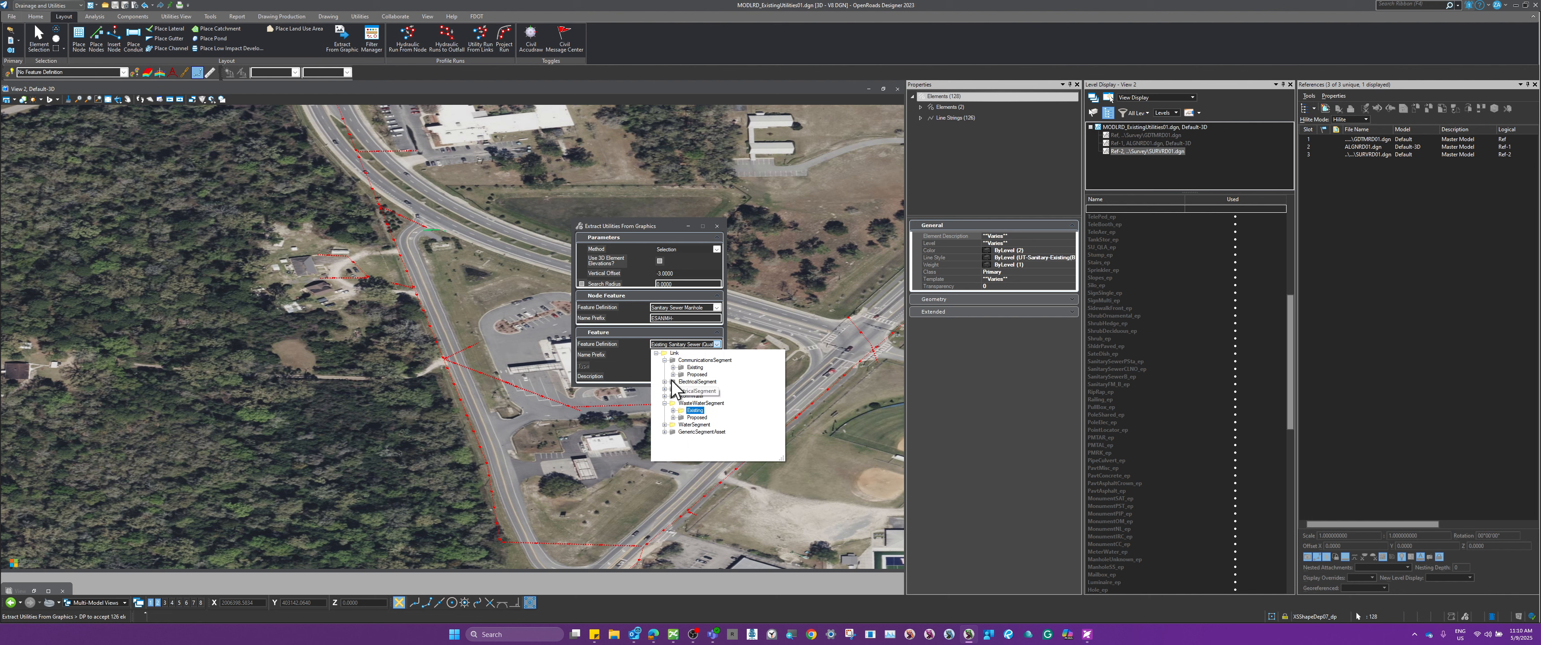
left_click(672, 367)
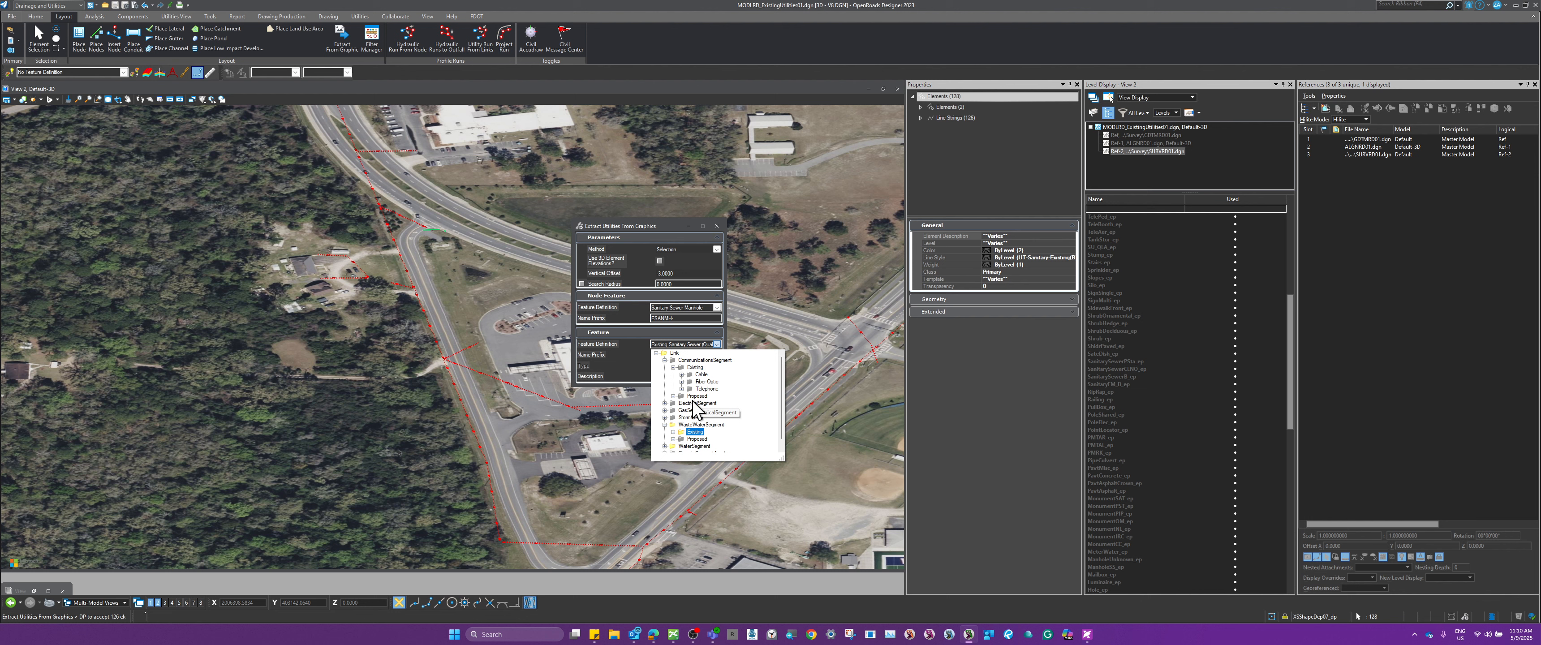
left_click(681, 375)
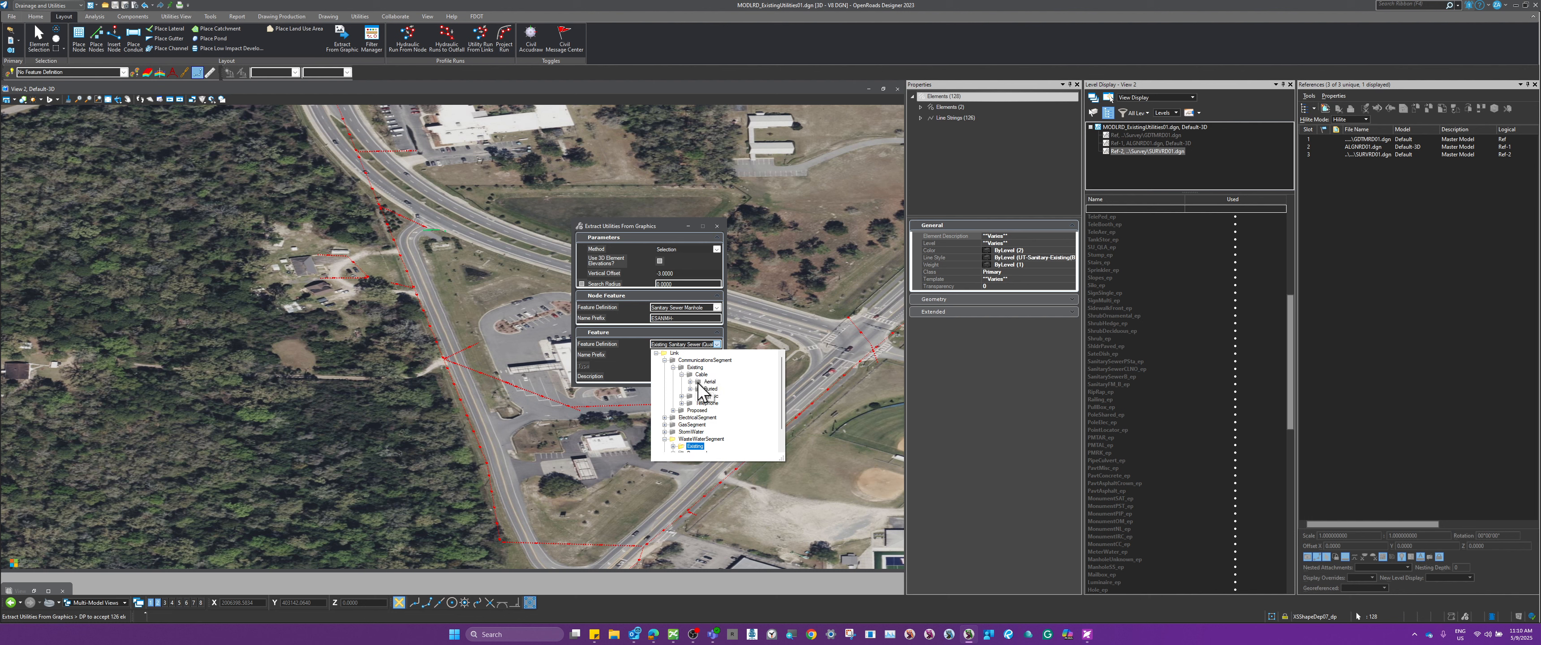
left_click(690, 381)
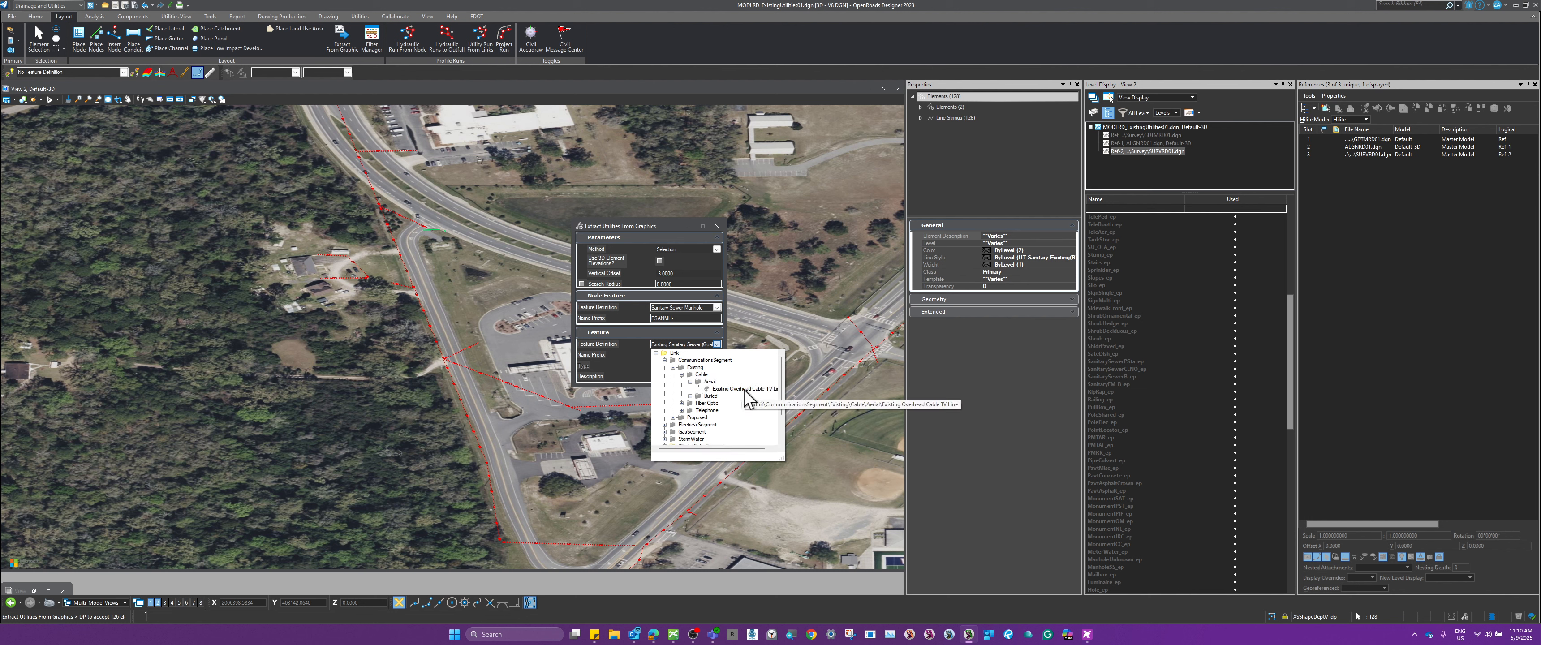
left_click(681, 403)
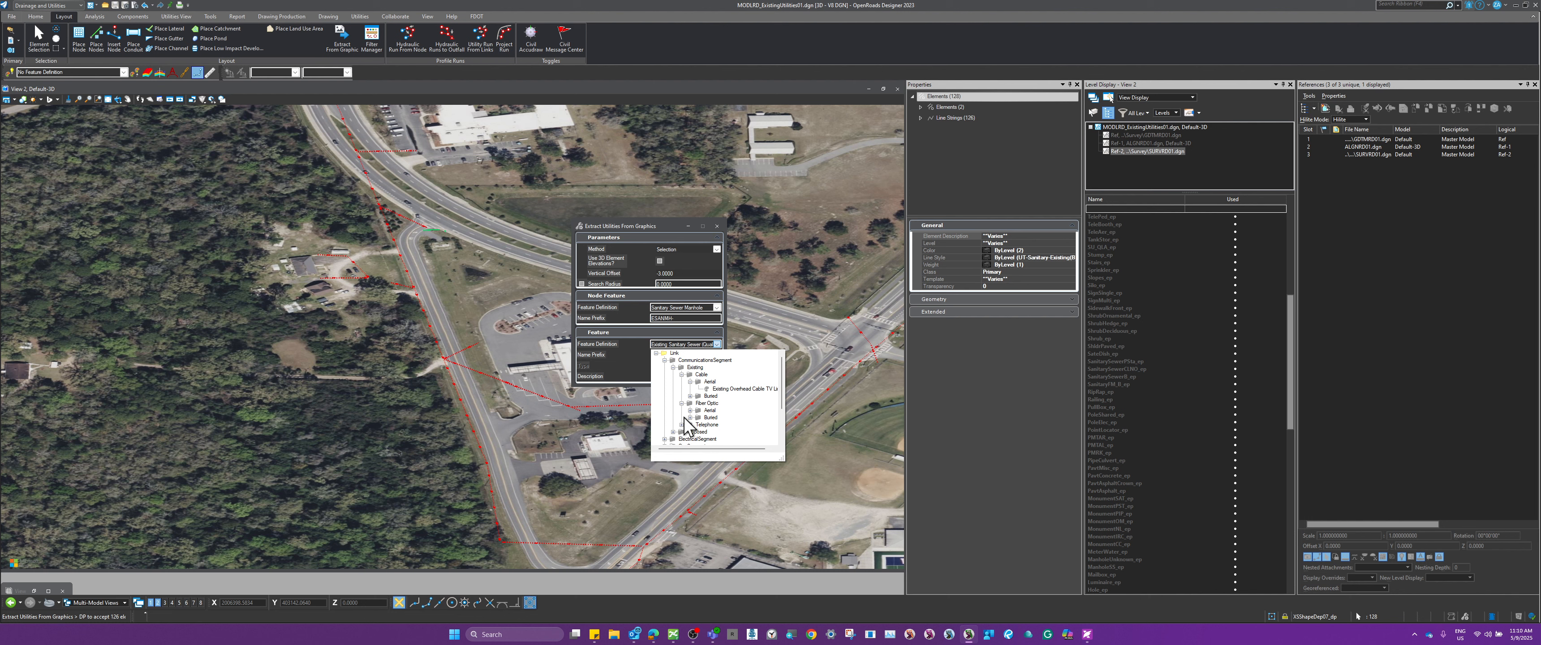
left_click(690, 410)
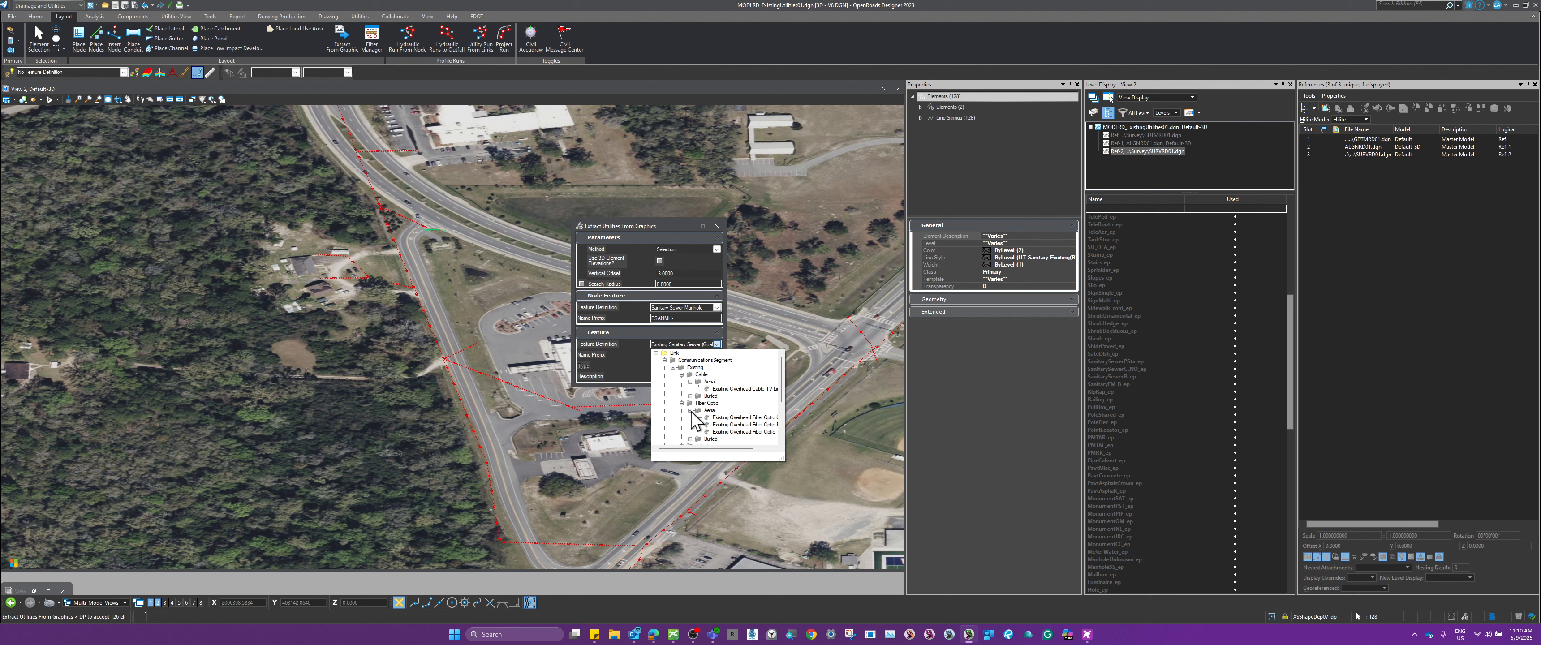
left_click(754, 418)
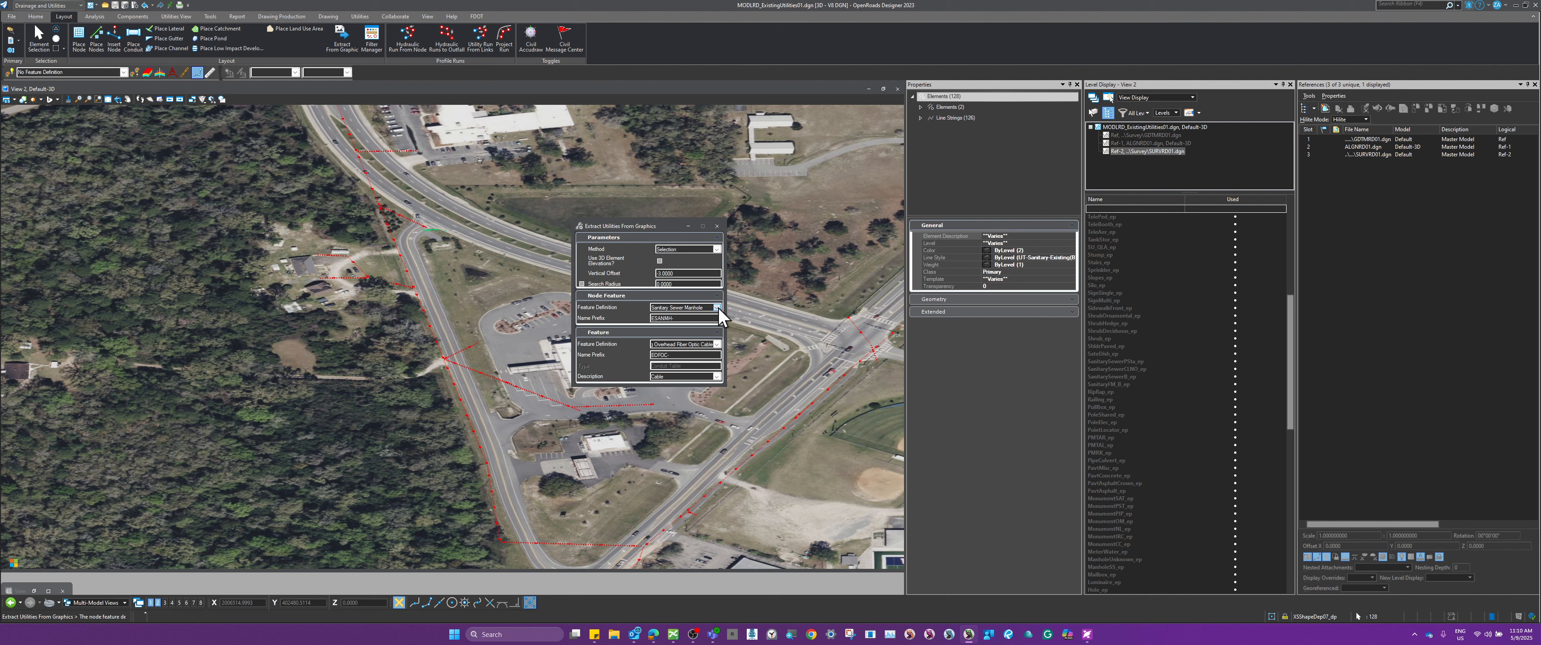
Set the node feature definition for the extraction to Existing Comm Manhole.
left_click(718, 308)
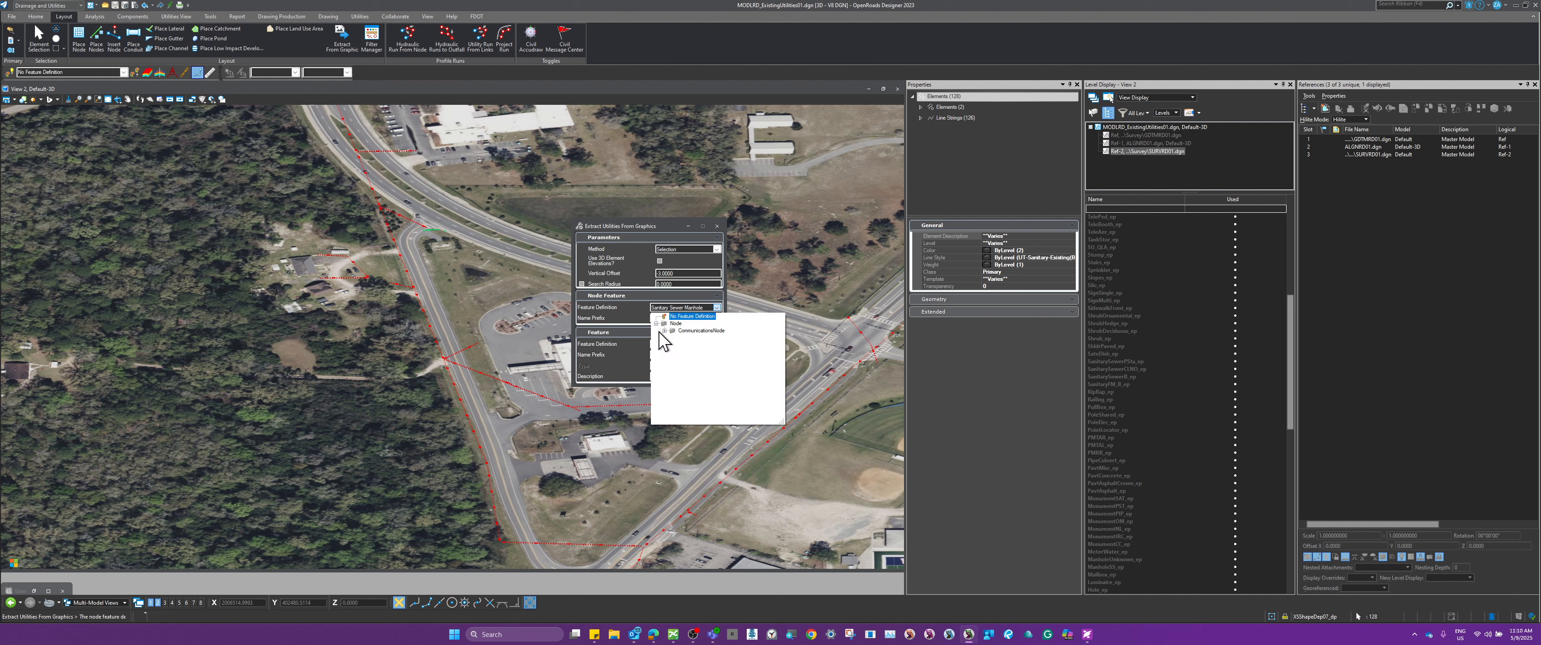
left_click(665, 330)
left_click(682, 346)
left_click(729, 352)
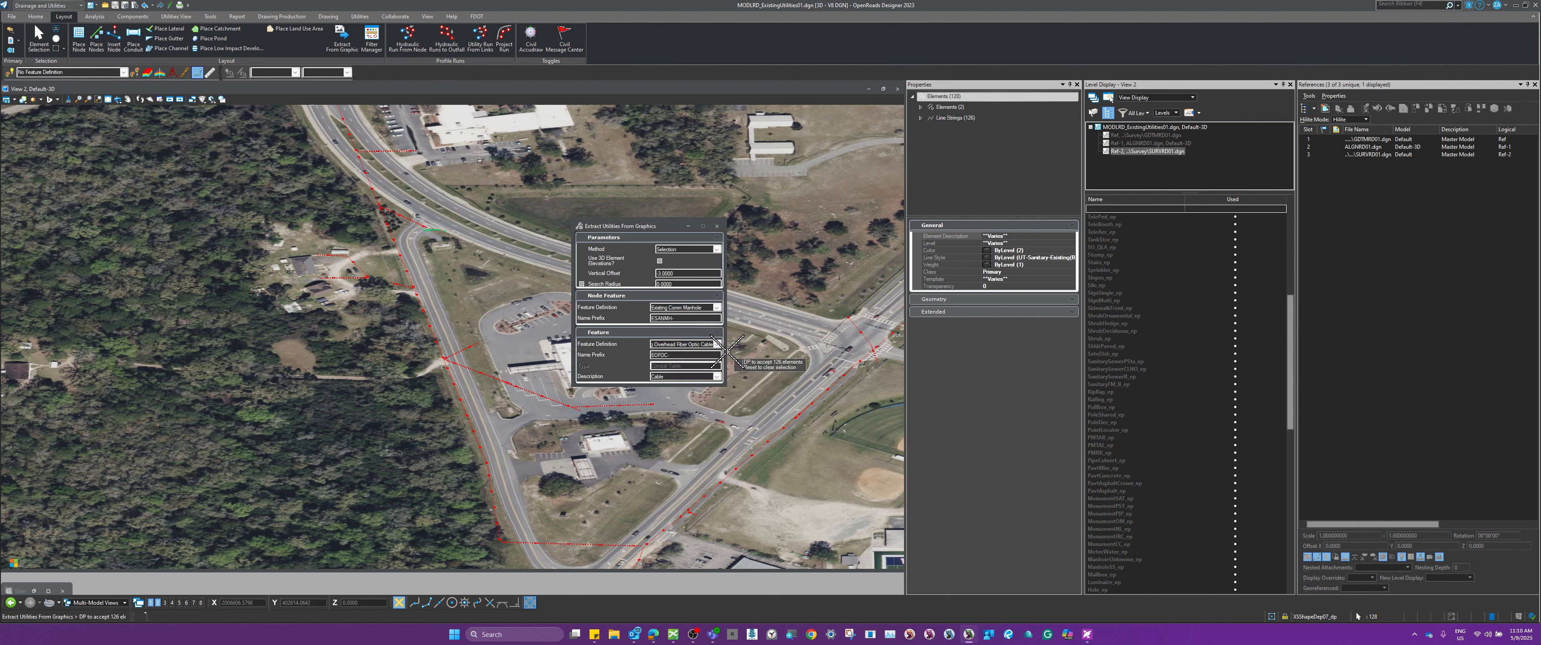
Set the vertical offset to 10 and extract the selected overhead lines using the active terrain model.
double_click(656, 273)
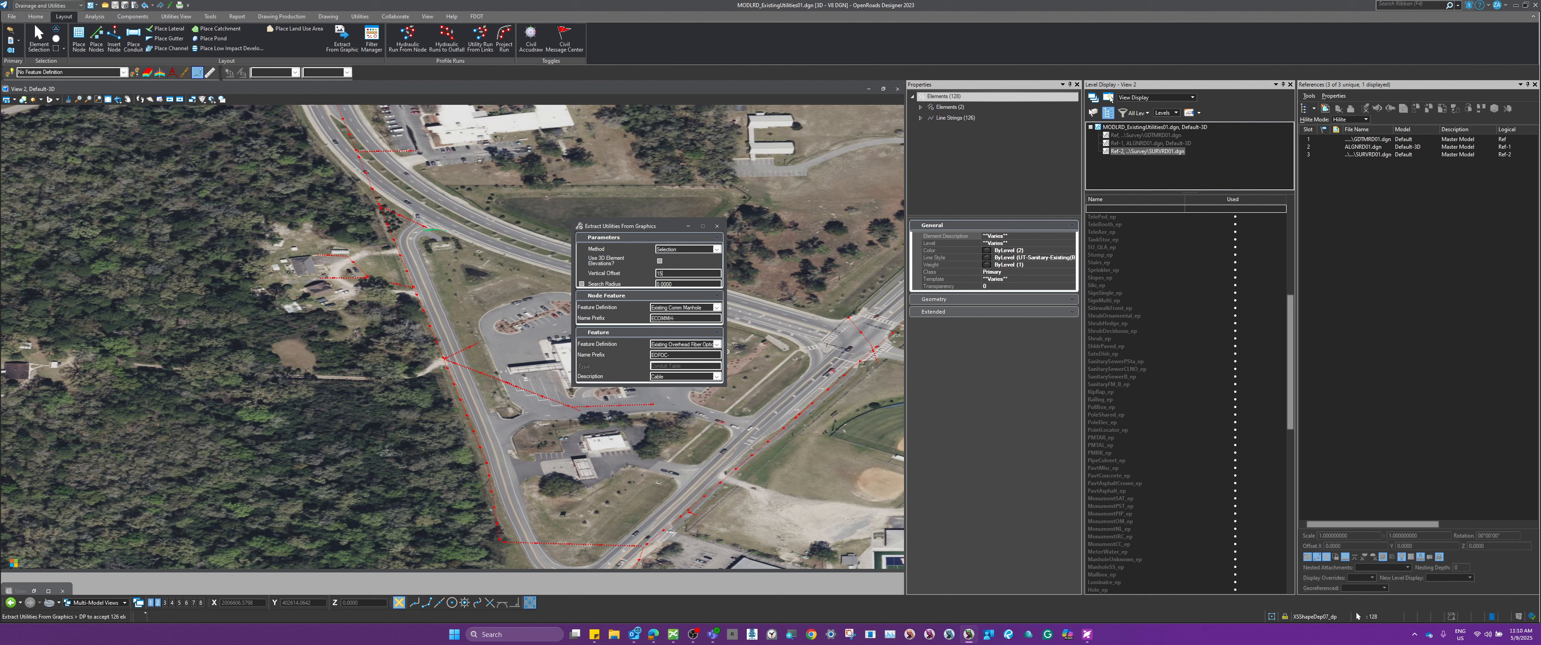
key("Return")
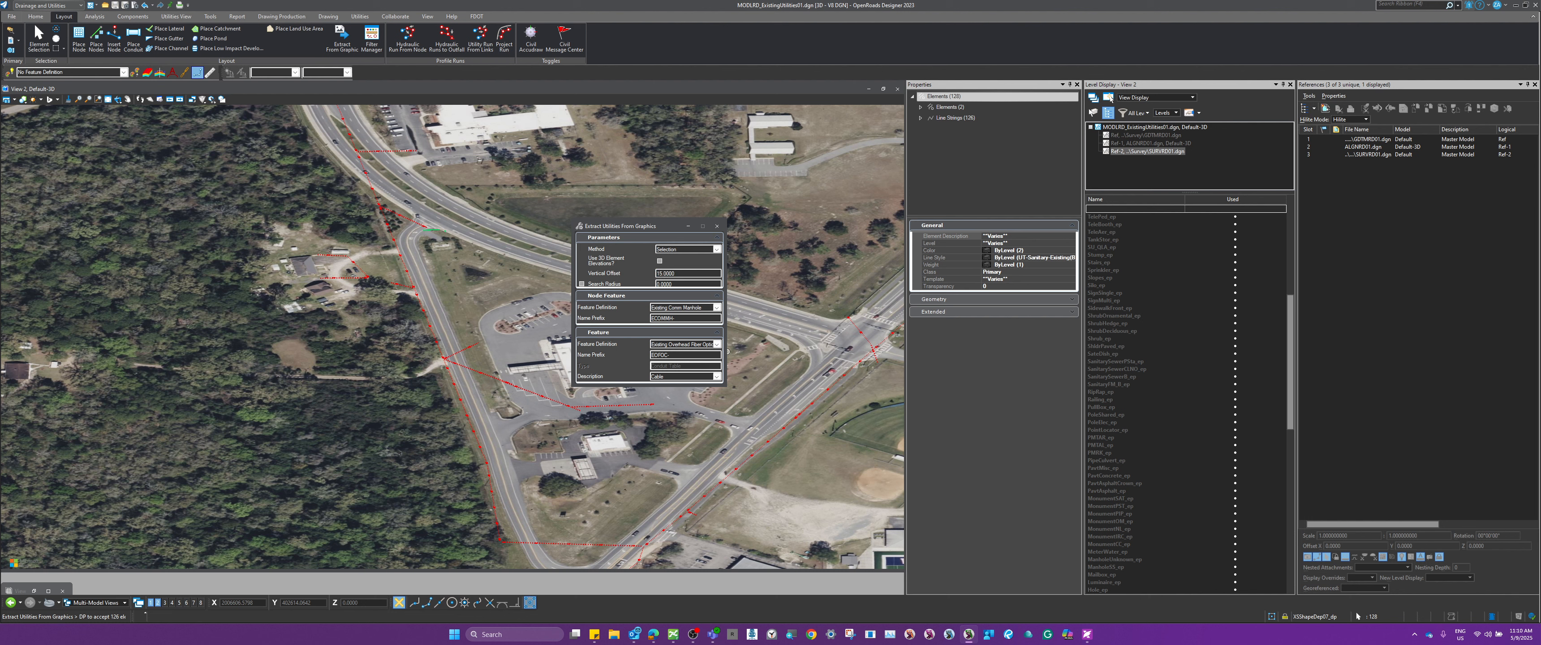
left_click(499, 312)
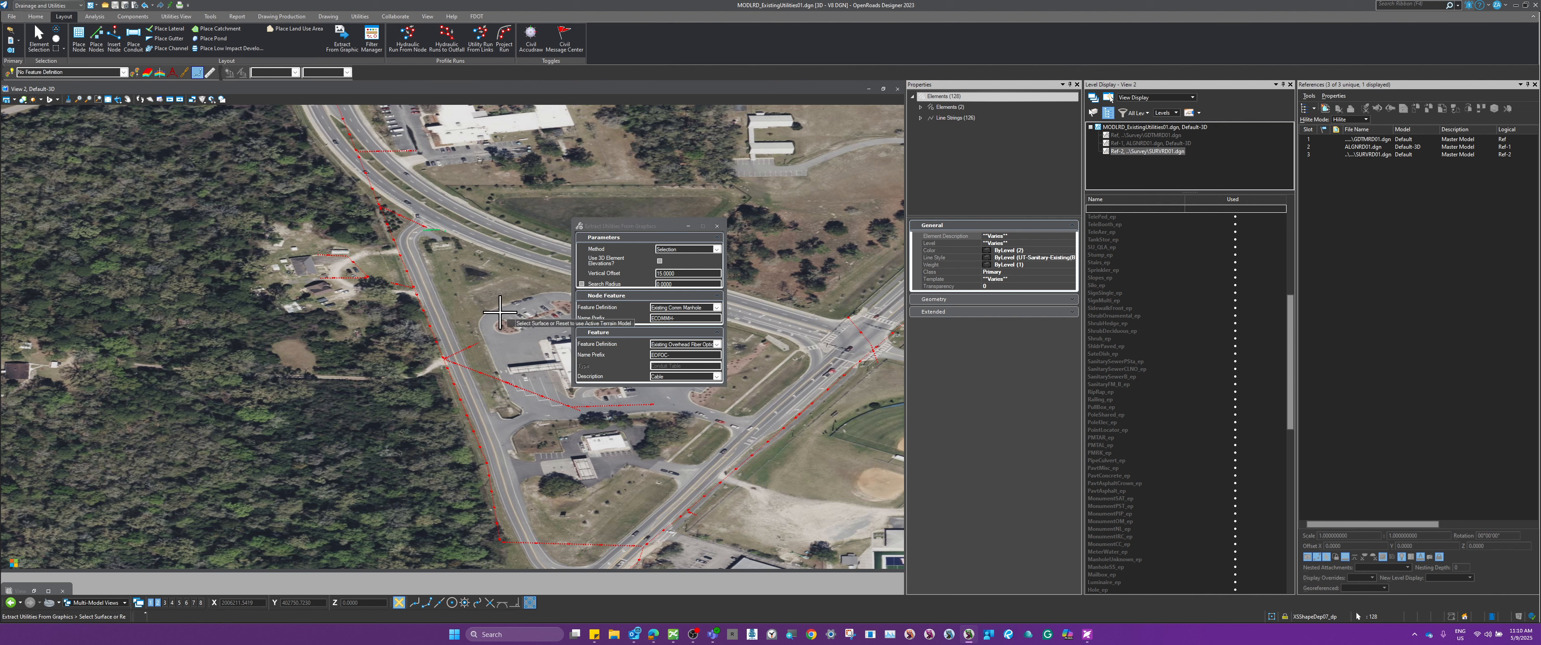
right_click(500, 312)
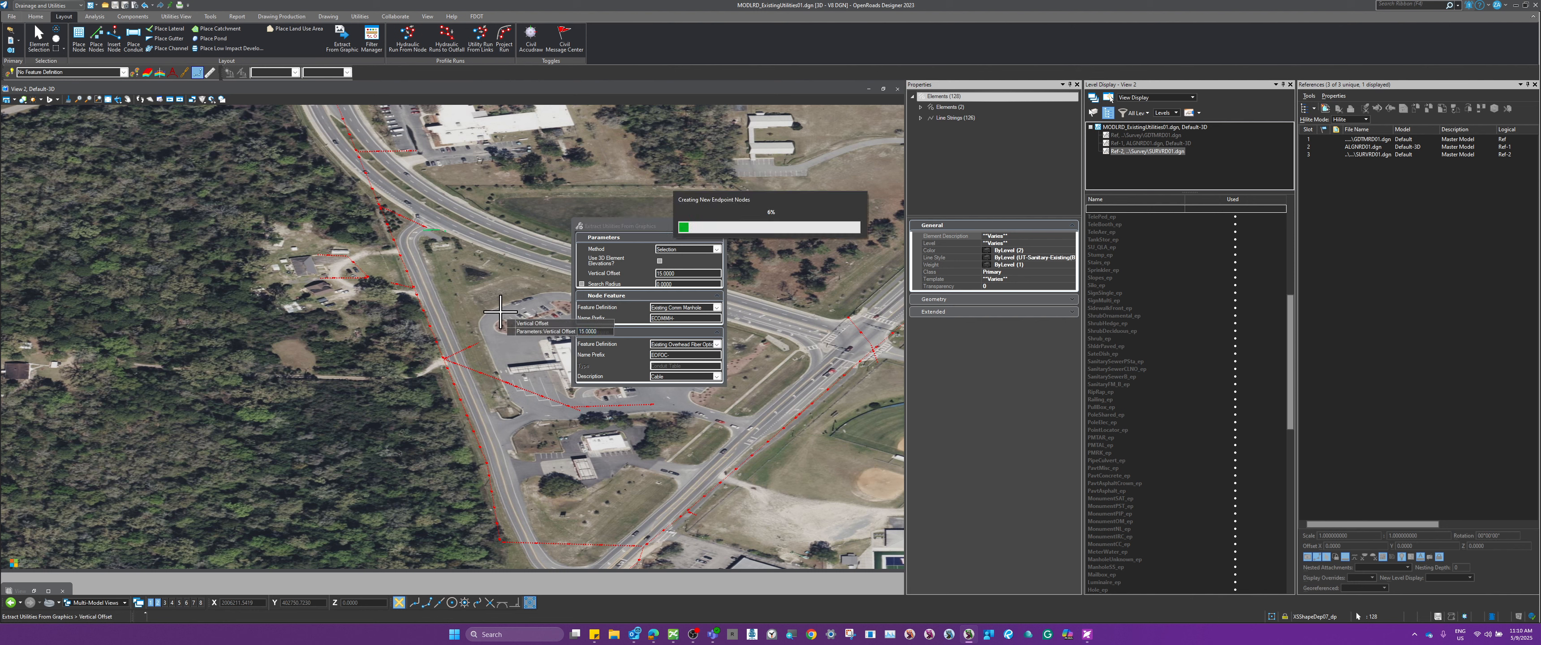